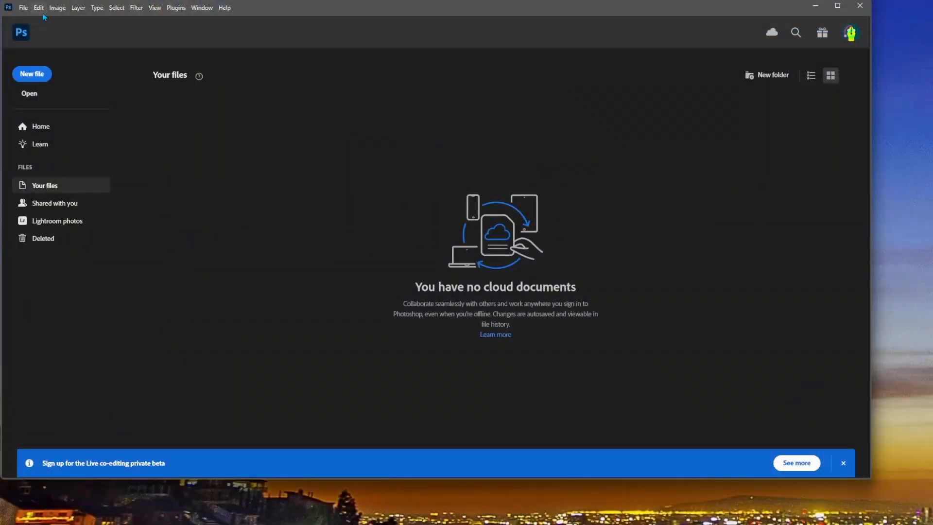
# Step: Open the image file bugi cover.png
pyautogui.click(24, 8)
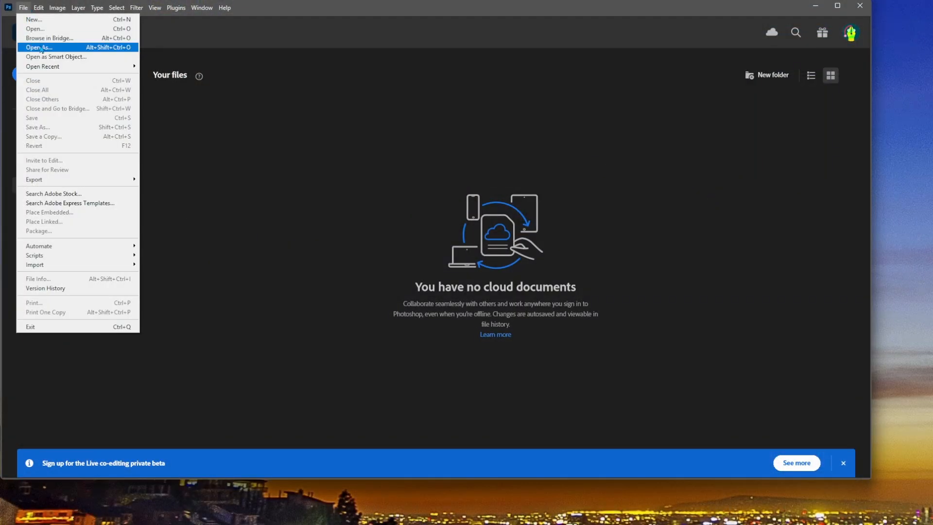
pyautogui.click(29, 31)
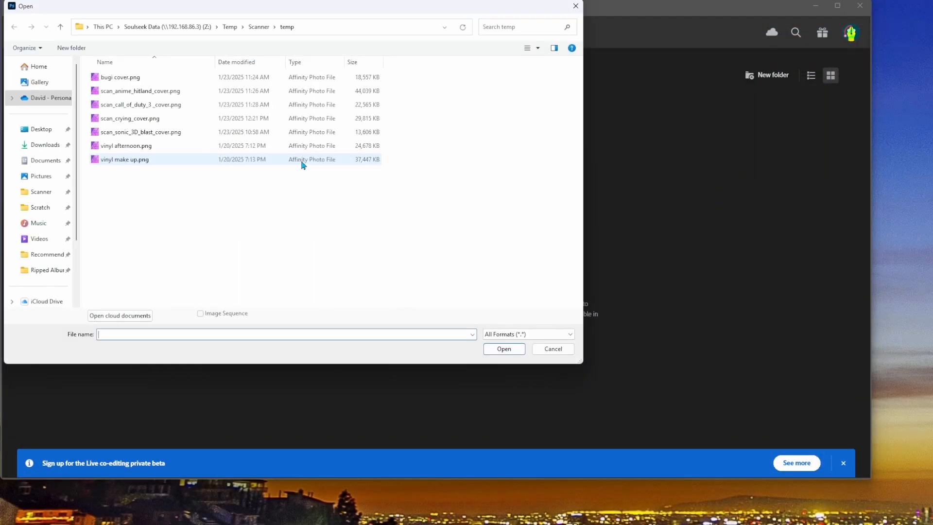
pyautogui.click(138, 78)
pyautogui.click(504, 349)
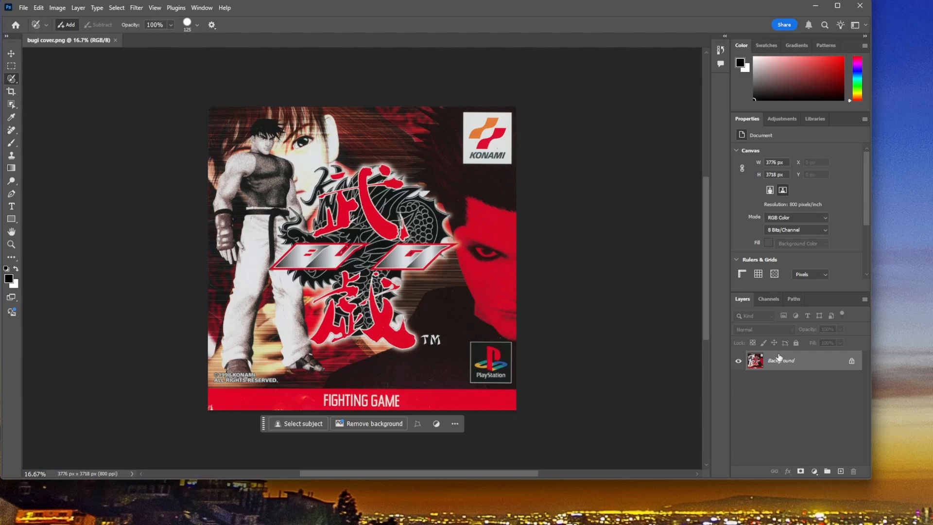
# Step: Compare the BUGI logo's print texture at 200% with the raw scan scan_bugi_0001.tif, and close the scan
pyautogui.hotkey('ctrl', '+')
pyautogui.hotkey('ctrl', '+')
pyautogui.hotkey('ctrl', '+')
pyautogui.hotkey('ctrl', '+')
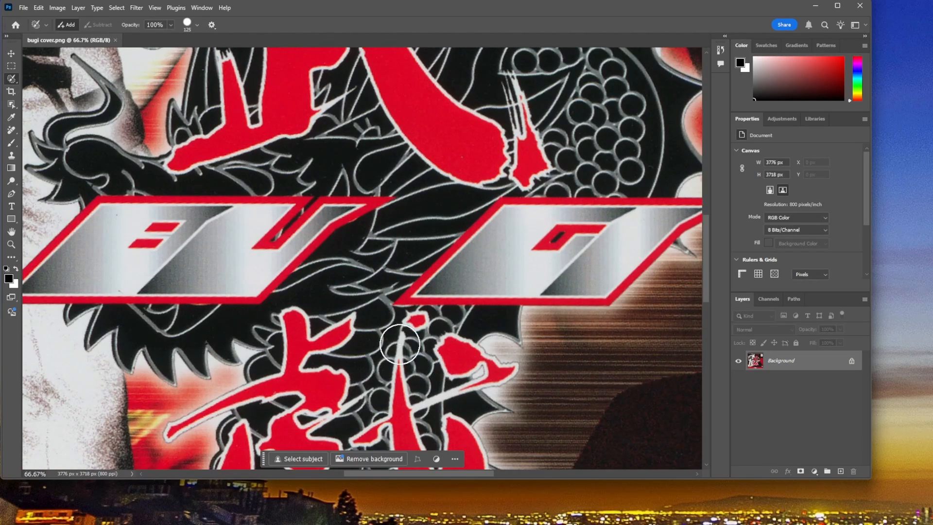
pyautogui.hotkey('ctrl', '+')
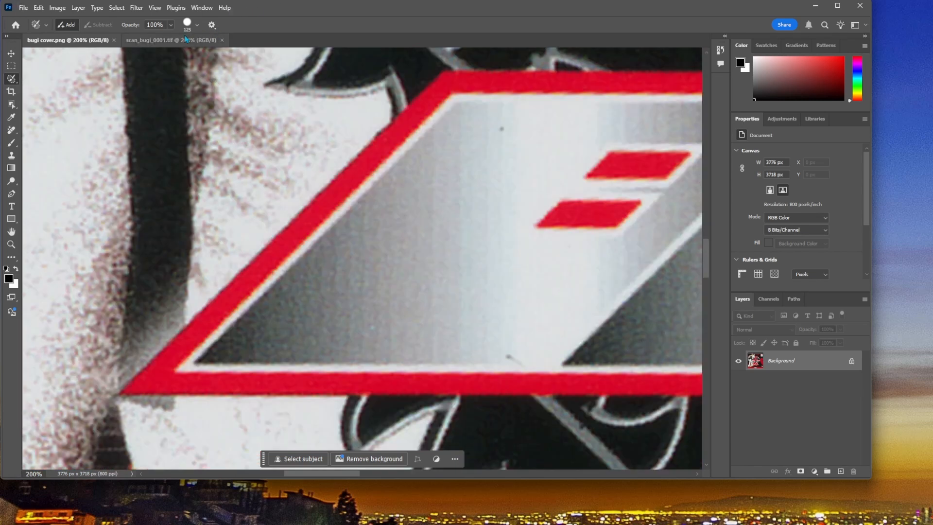
pyautogui.click(171, 40)
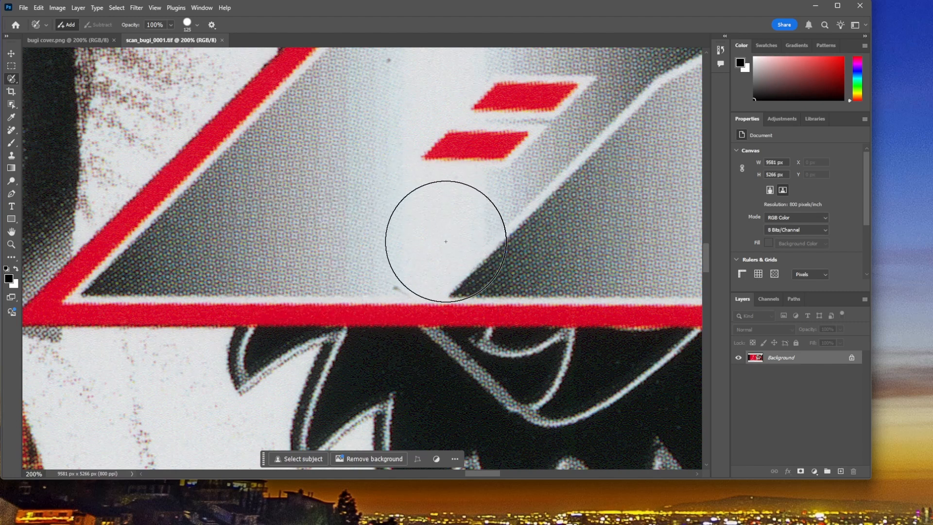
pyautogui.click(82, 42)
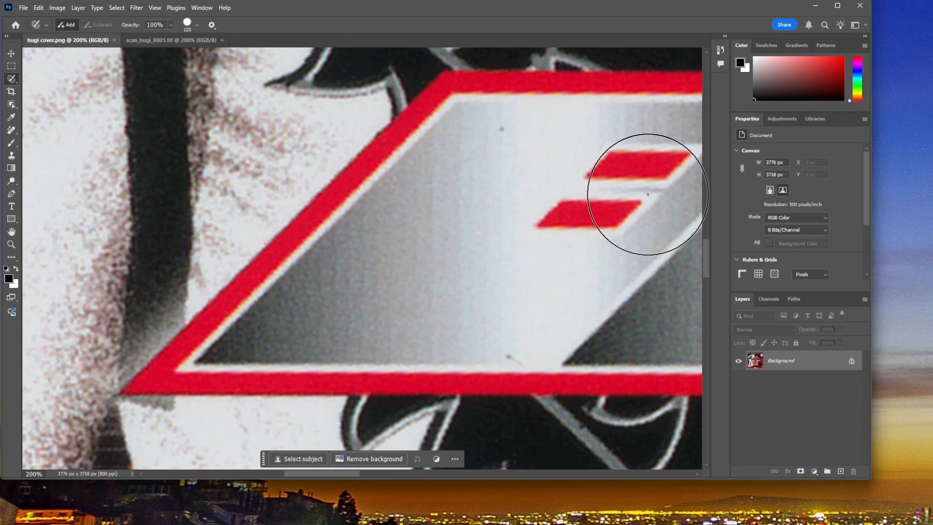
pyautogui.click(218, 42)
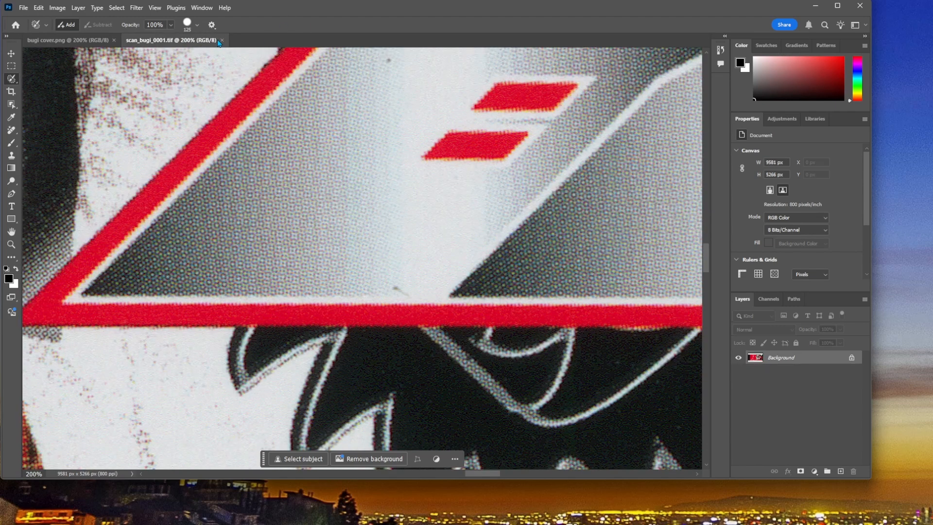
pyautogui.click(220, 42)
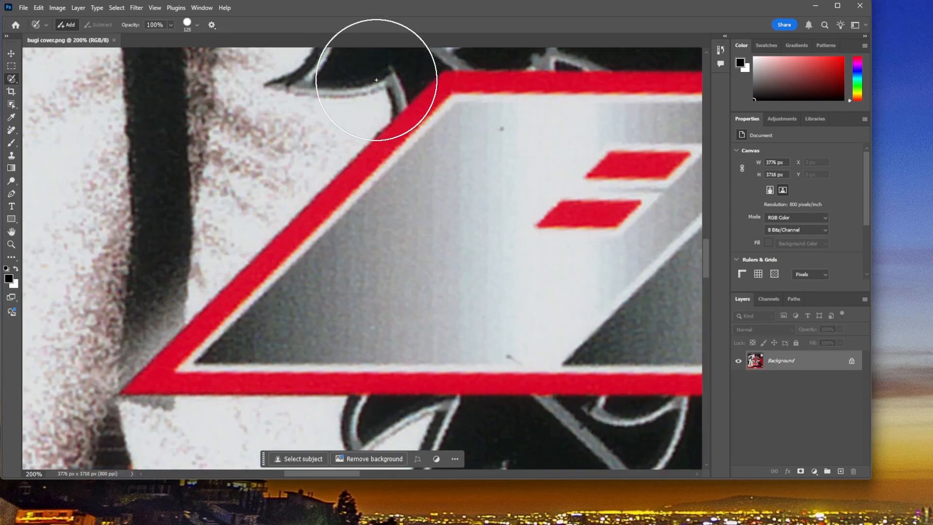
pyautogui.hotkey('ctrl', '0')
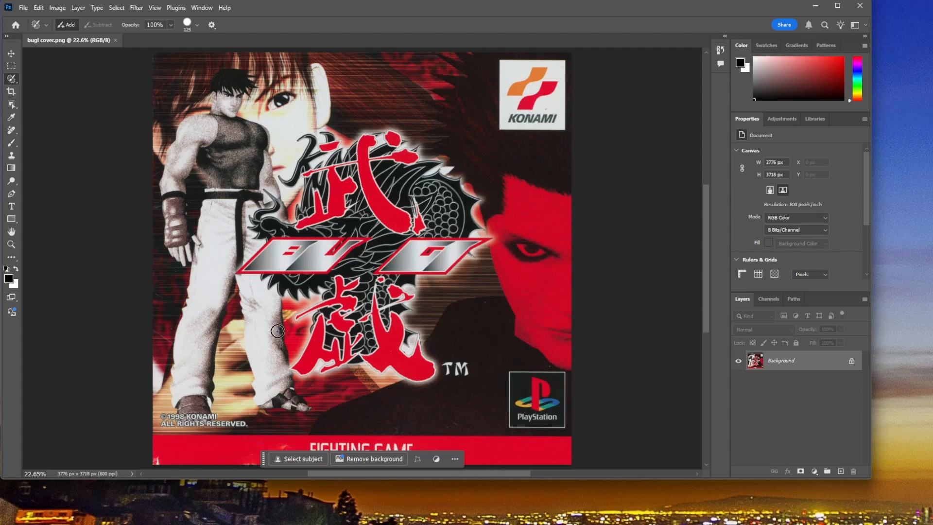
# Step: Select the Konami copyright text on the cover with a size 100 selection brush and replace it using Generative Fill without a prompt
pyautogui.hotkey('ctrl', '+')
pyautogui.hotkey('ctrl', '+')
pyautogui.hotkey('ctrl', '+')
pyautogui.scroll(-3, 352, 400)
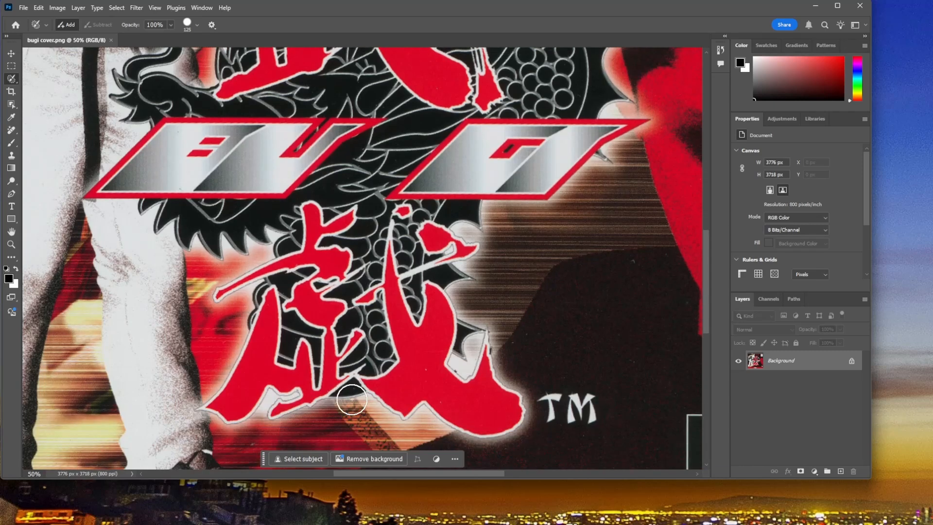
pyautogui.scroll(-3, 352, 400)
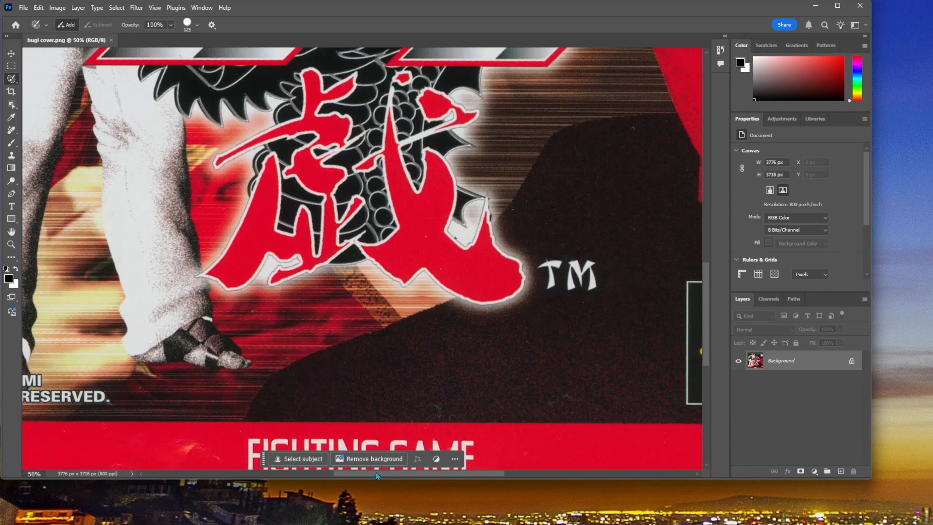
pyautogui.moveTo(378, 475); pyautogui.dragTo(293, 476)
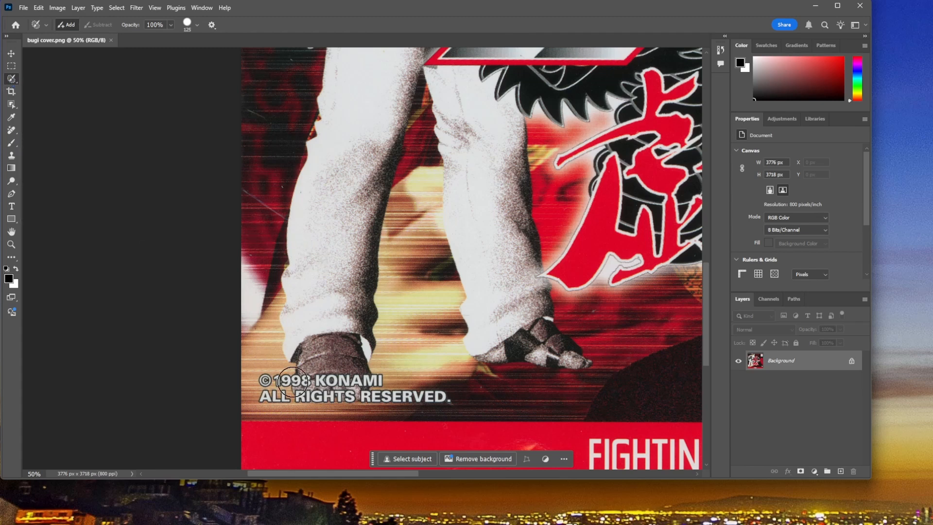
pyautogui.press('[')
pyautogui.press('x')
pyautogui.moveTo(266, 380)
pyautogui.mouseDown()
pyautogui.moveTo(265, 398)
pyautogui.moveTo(442, 398)
pyautogui.mouseUp()
pyautogui.moveTo(390, 396)
pyautogui.mouseDown()
pyautogui.moveTo(374, 375)
pyautogui.moveTo(275, 382)
pyautogui.mouseUp()
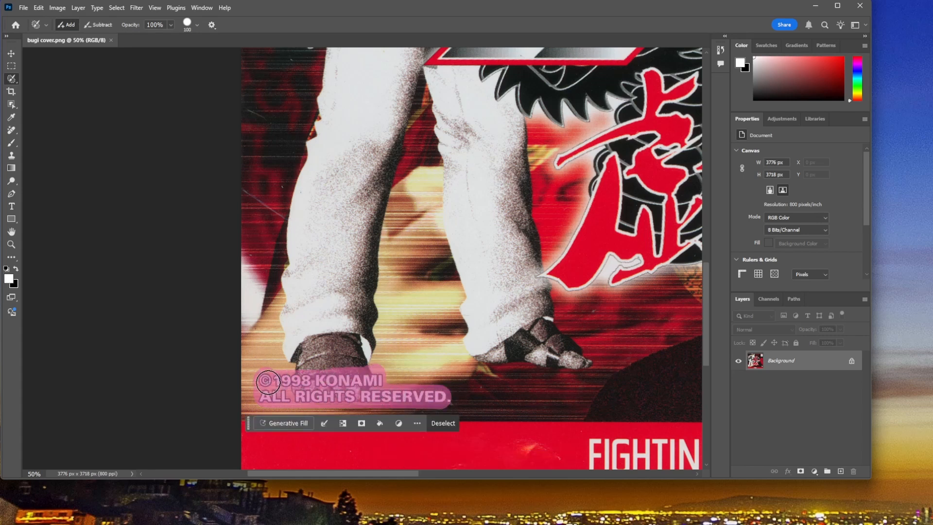
pyautogui.click(285, 423)
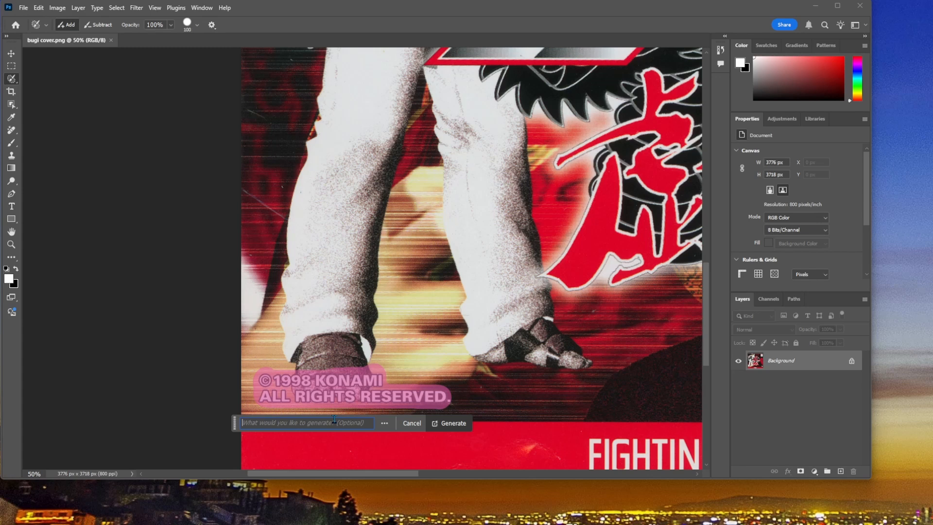
pyautogui.click(455, 424)
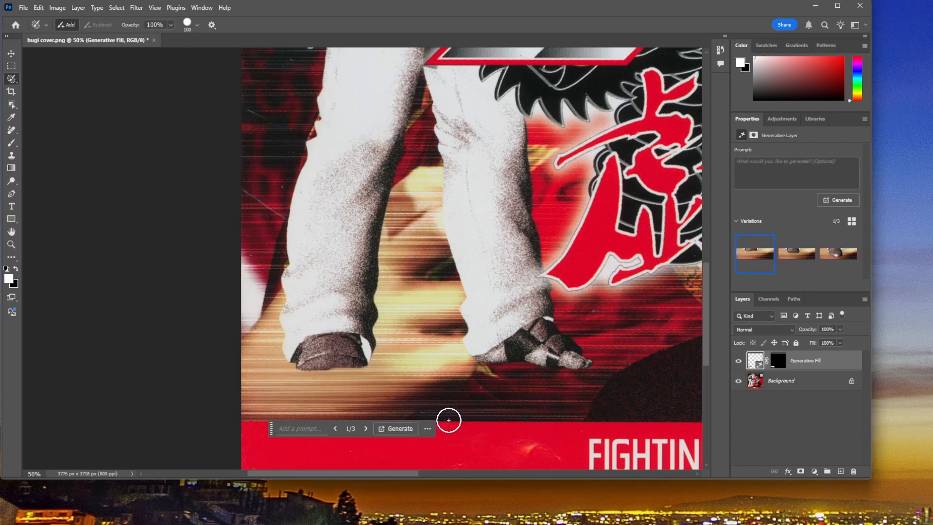
# Step: Compare the second and third fill variations of the foot, and toggle the Generative Fill layer's visibility against the original
pyautogui.moveTo(811, 257)
pyautogui.click(796, 267)
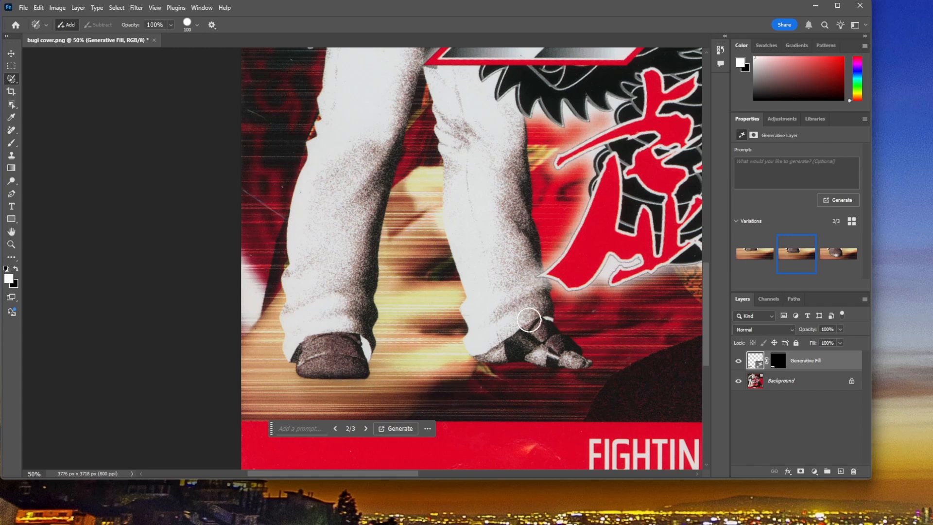
pyautogui.click(832, 262)
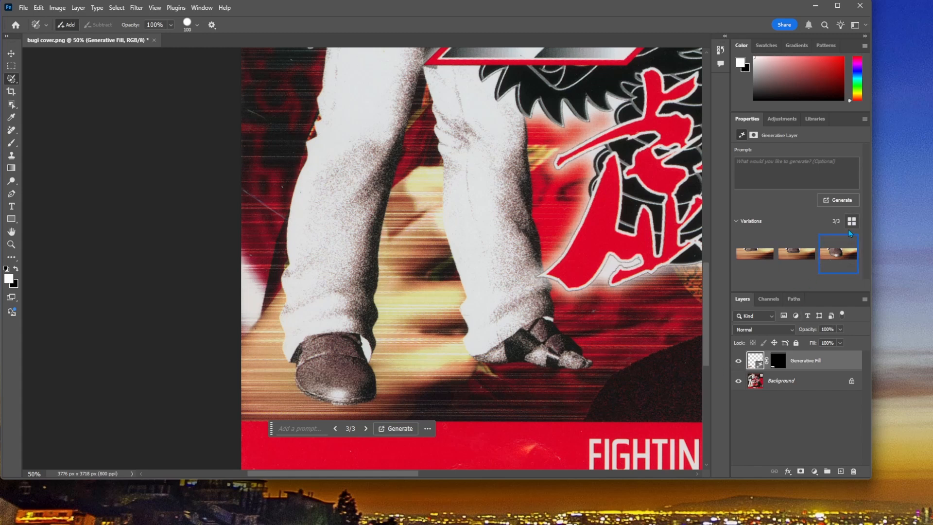
pyautogui.click(795, 260)
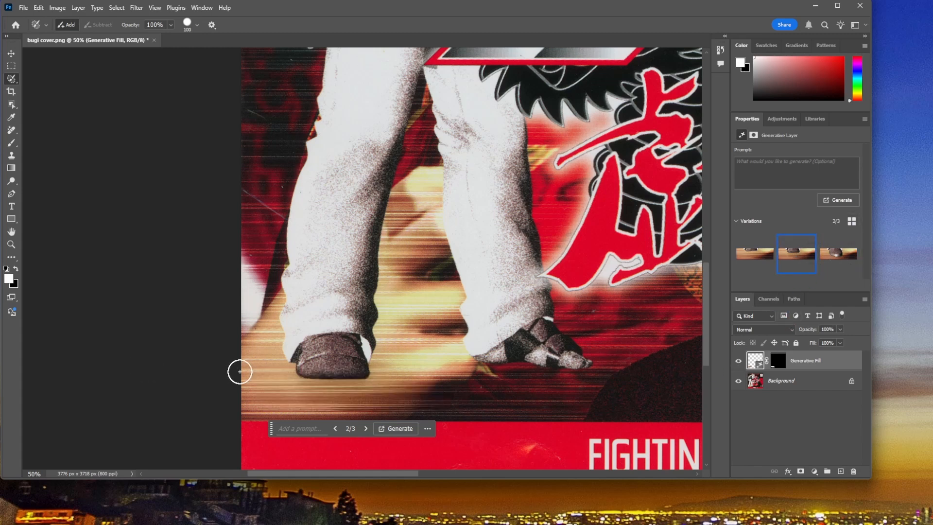
pyautogui.click(838, 253)
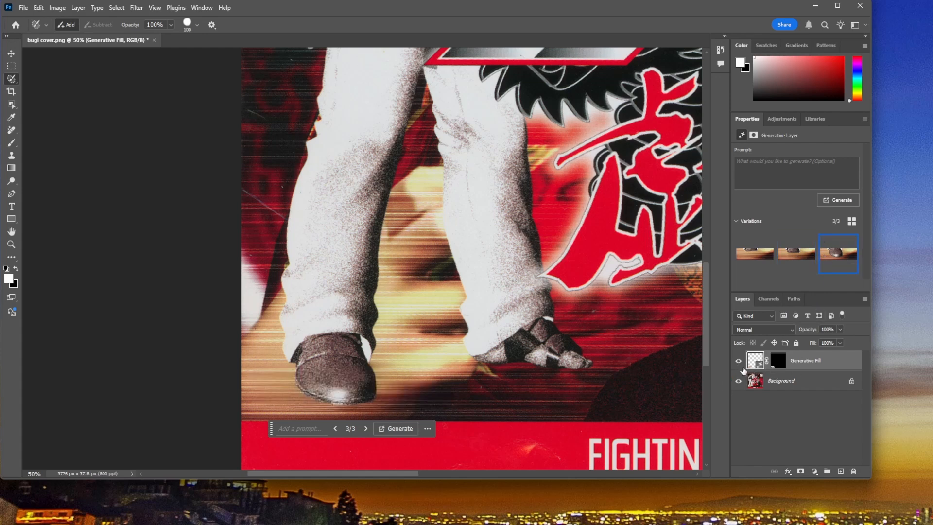
pyautogui.click(739, 361)
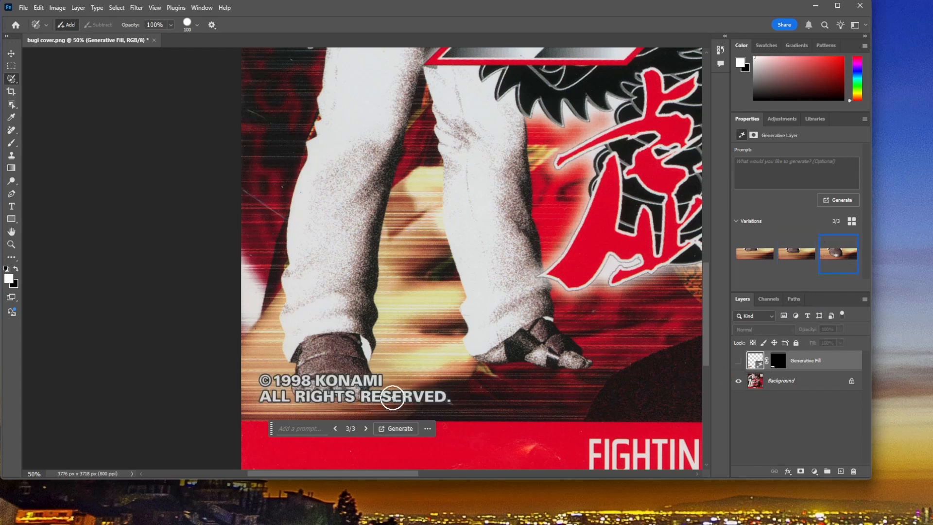
pyautogui.click(739, 362)
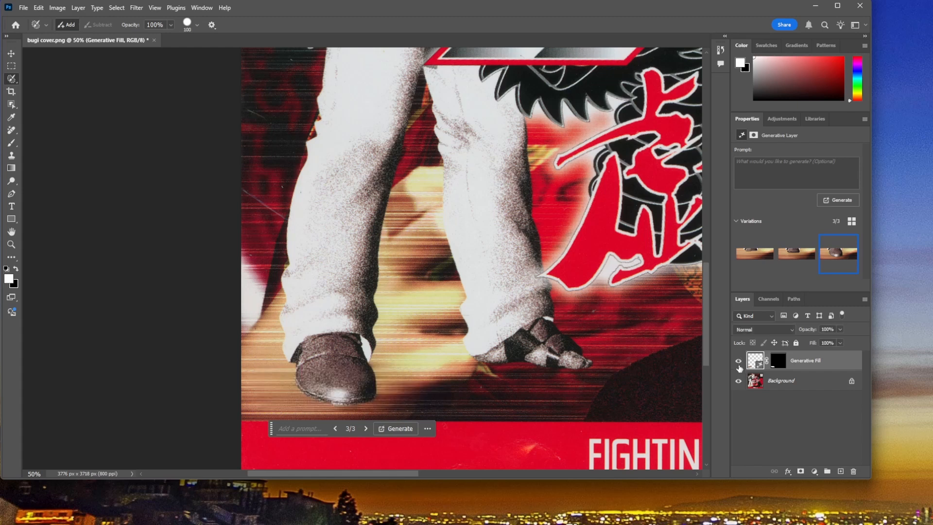
pyautogui.click(739, 362)
pyautogui.click(738, 361)
pyautogui.click(738, 362)
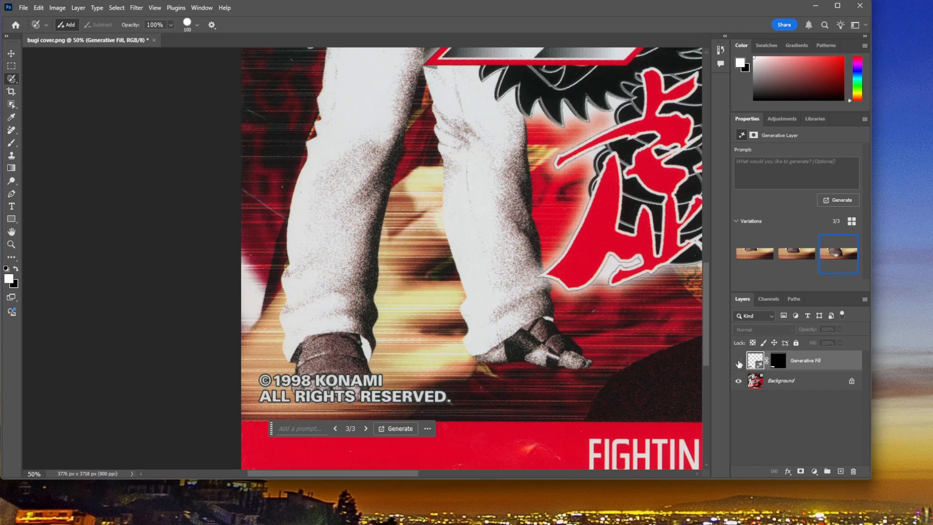
pyautogui.click(738, 362)
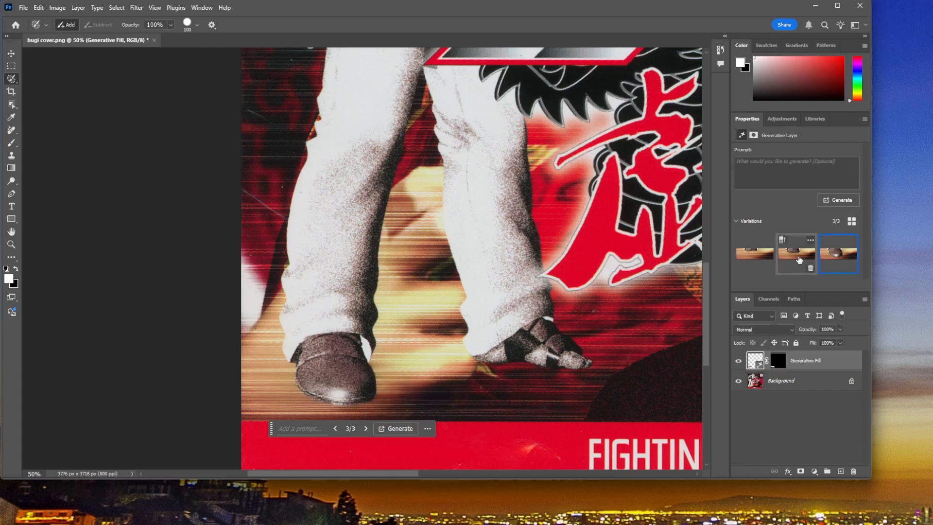
# Step: Choose the second fill variation for the foot, checking it against the third with the whole cover in view
pyautogui.click(799, 261)
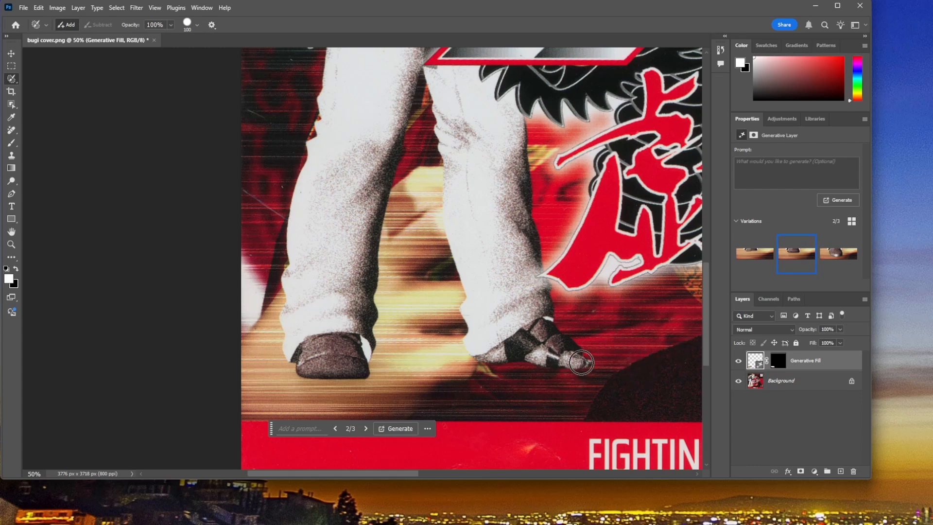
pyautogui.hotkey('ctrl', '0')
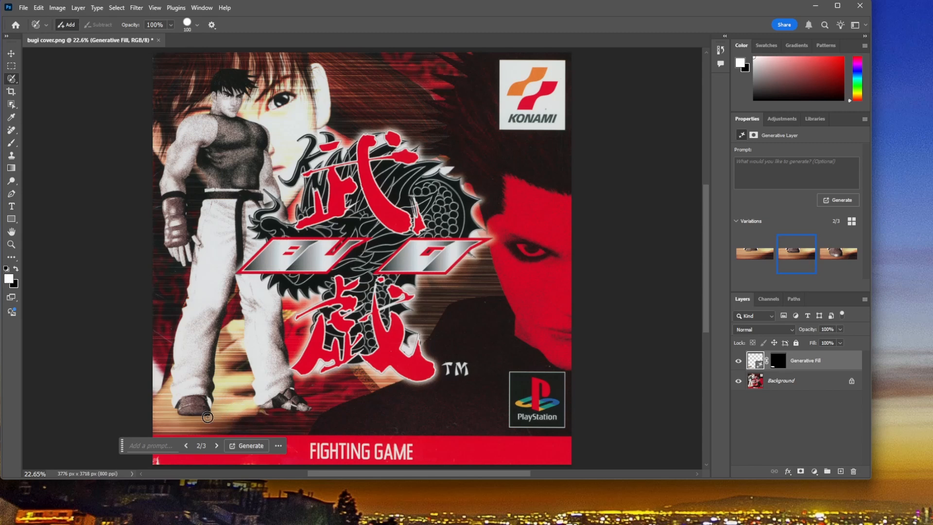
pyautogui.click(839, 255)
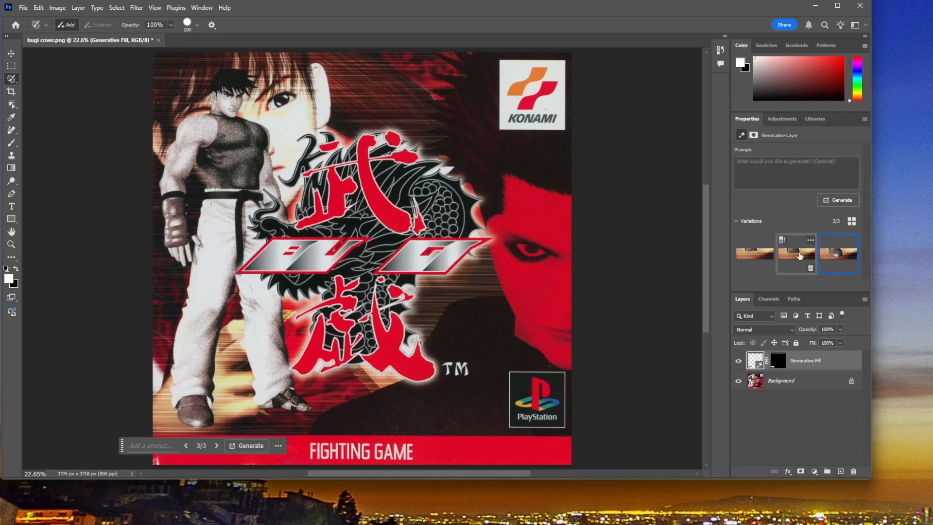
pyautogui.click(797, 255)
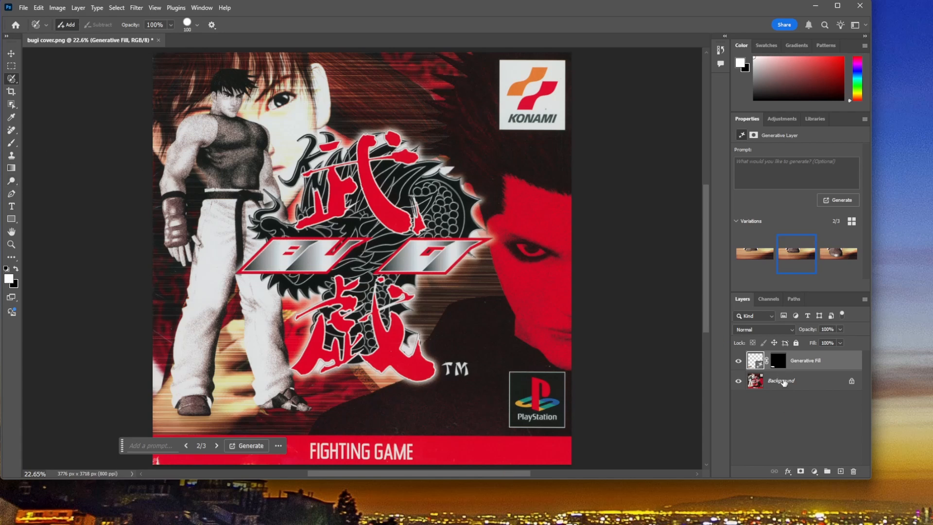
# Step: On the Background layer, cover the whole Konami logo with the size 100 selection brush and replace it using Generative Fill without a prompt
pyautogui.click(783, 382)
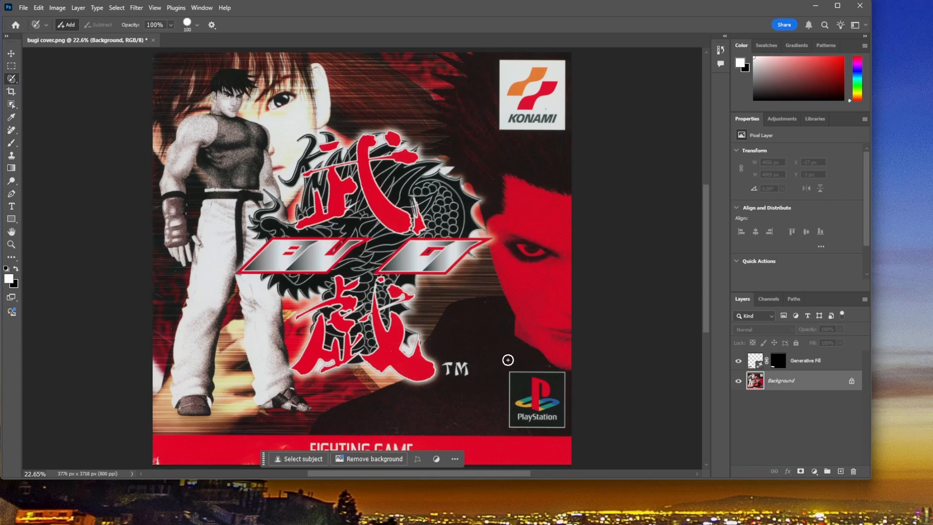
pyautogui.moveTo(501, 127)
pyautogui.mouseDown()
pyautogui.moveTo(564, 129)
pyautogui.moveTo(563, 57)
pyautogui.mouseUp()
pyautogui.keyDown('shift'); pyautogui.click(500, 60); pyautogui.keyUp('shift')
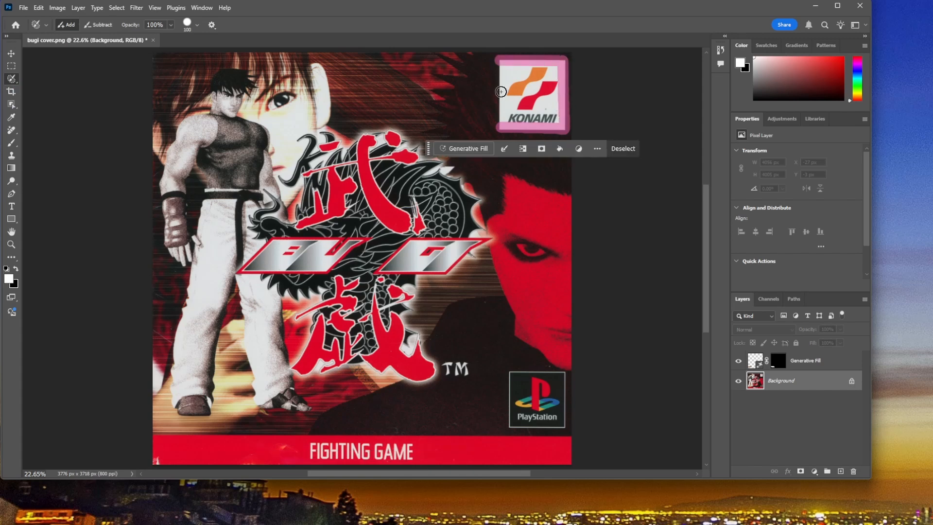
pyautogui.keyDown('shift'); pyautogui.click(498, 125); pyautogui.keyUp('shift')
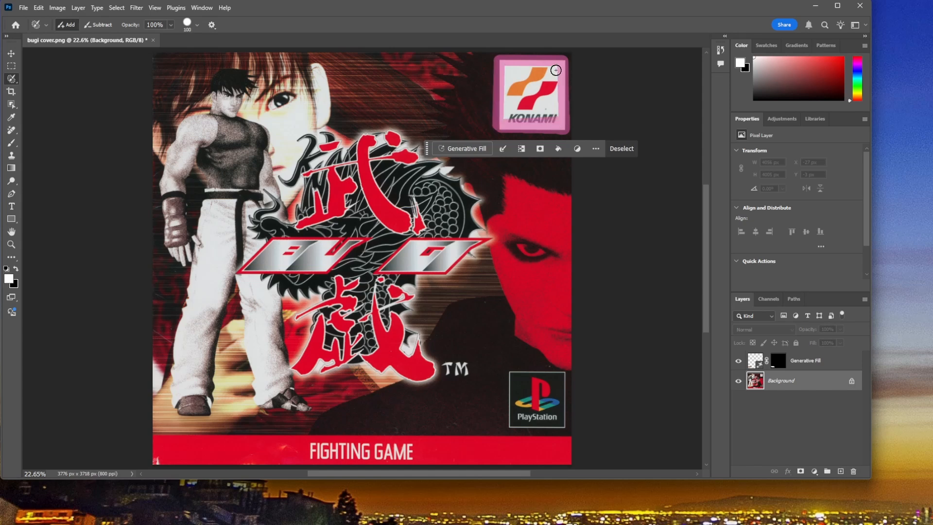
pyautogui.moveTo(555, 70)
pyautogui.mouseDown()
pyautogui.moveTo(508, 69)
pyautogui.moveTo(514, 105)
pyautogui.moveTo(505, 114)
pyautogui.moveTo(547, 115)
pyautogui.mouseUp()
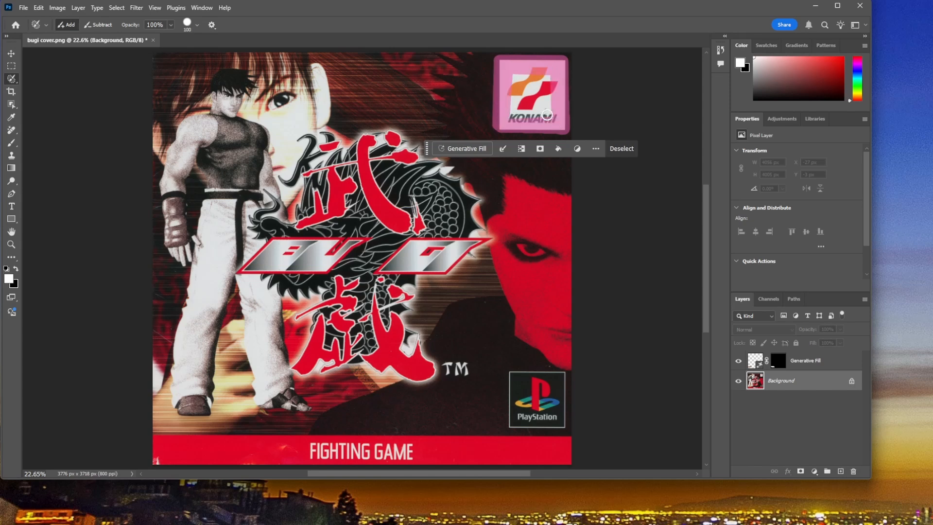
pyautogui.keyDown('shift'); pyautogui.click(548, 116); pyautogui.keyUp('shift')
pyautogui.keyDown('shift'); pyautogui.click(549, 79); pyautogui.keyUp('shift')
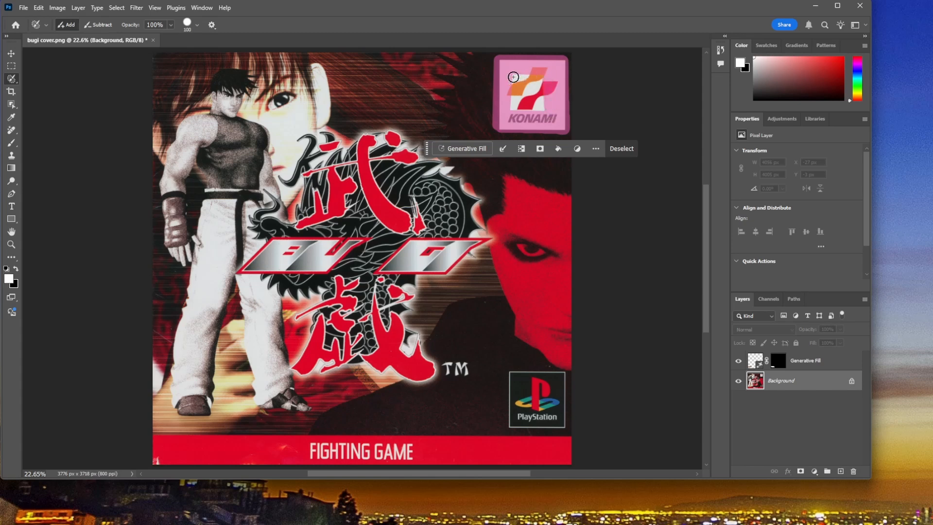
pyautogui.moveTo(513, 77)
pyautogui.mouseDown()
pyautogui.moveTo(519, 112)
pyautogui.moveTo(511, 109)
pyautogui.moveTo(543, 108)
pyautogui.moveTo(544, 83)
pyautogui.moveTo(541, 97)
pyautogui.moveTo(517, 84)
pyautogui.moveTo(523, 99)
pyautogui.moveTo(534, 98)
pyautogui.moveTo(526, 94)
pyautogui.mouseUp()
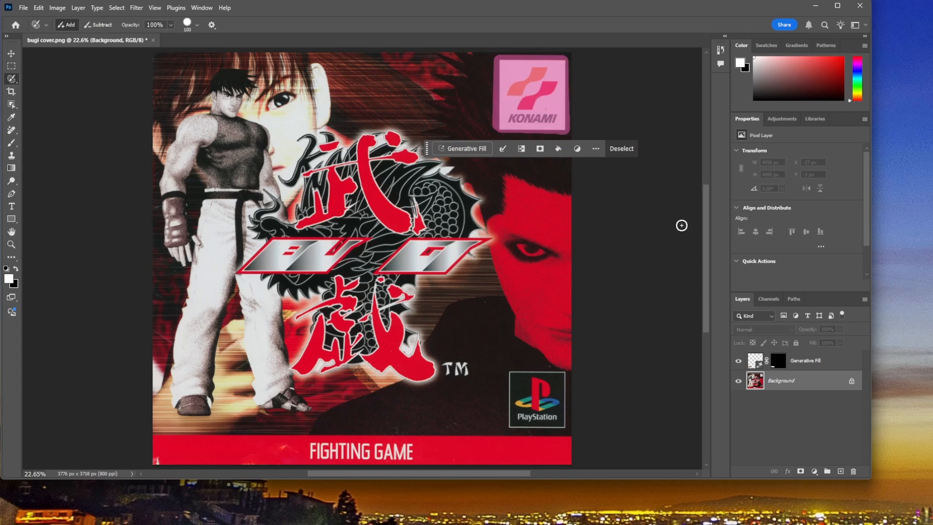
pyautogui.click(466, 149)
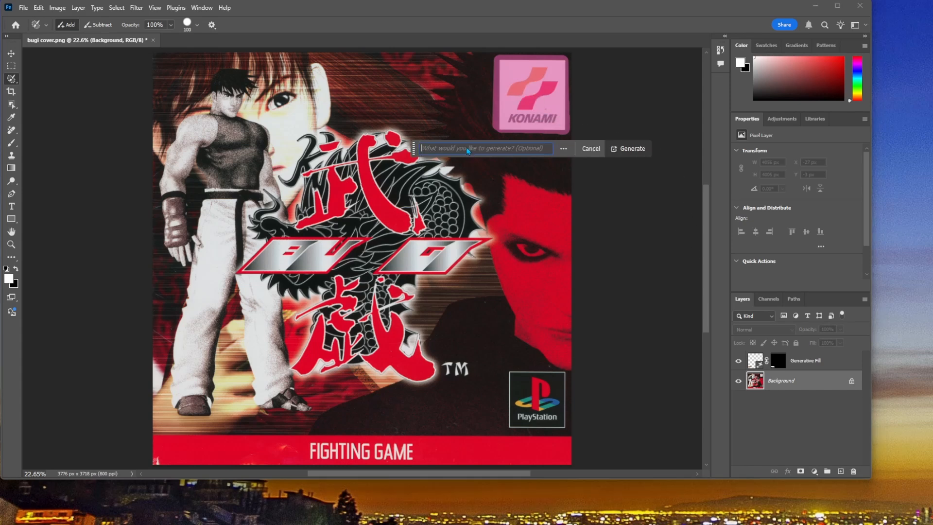
pyautogui.click(631, 149)
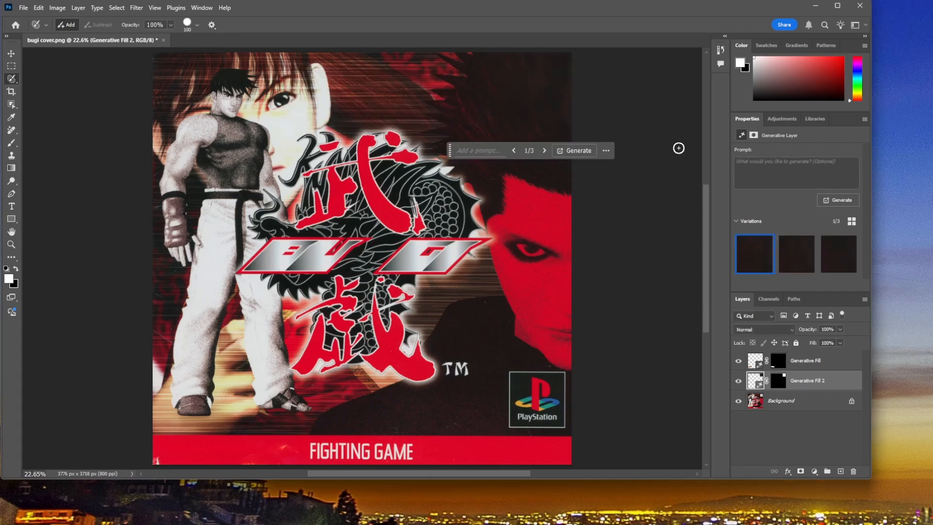
# Step: Compare the fill variations for the former Konami logo area up close and choose the third one
pyautogui.hotkey('ctrl', '+')
pyautogui.hotkey('ctrl', '+')
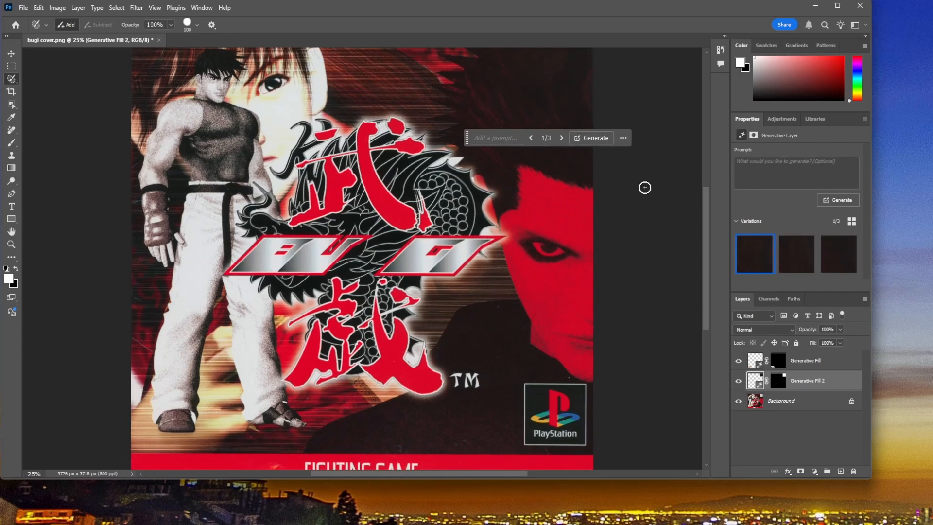
pyautogui.scroll(4, 618, 261)
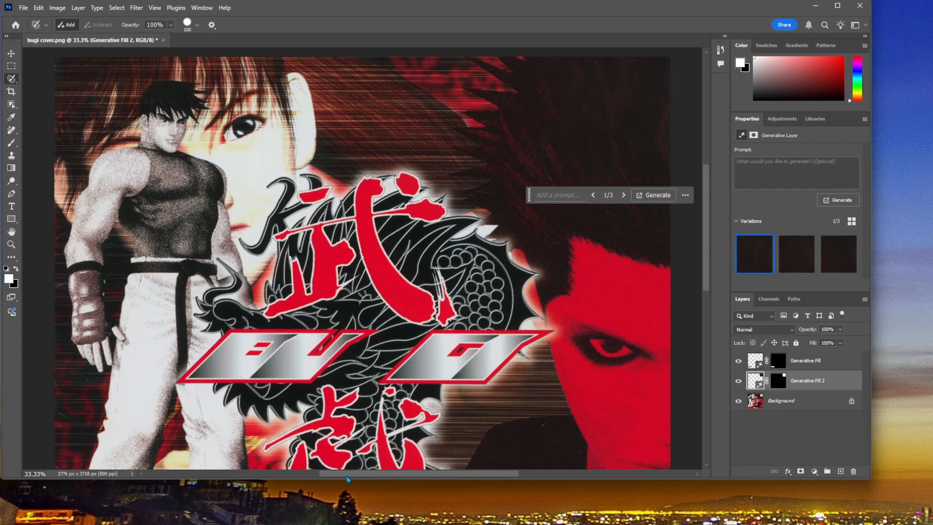
pyautogui.moveTo(347, 476); pyautogui.dragTo(410, 476)
pyautogui.scroll(1, 403, 239)
pyautogui.hotkey('ctrl', '+')
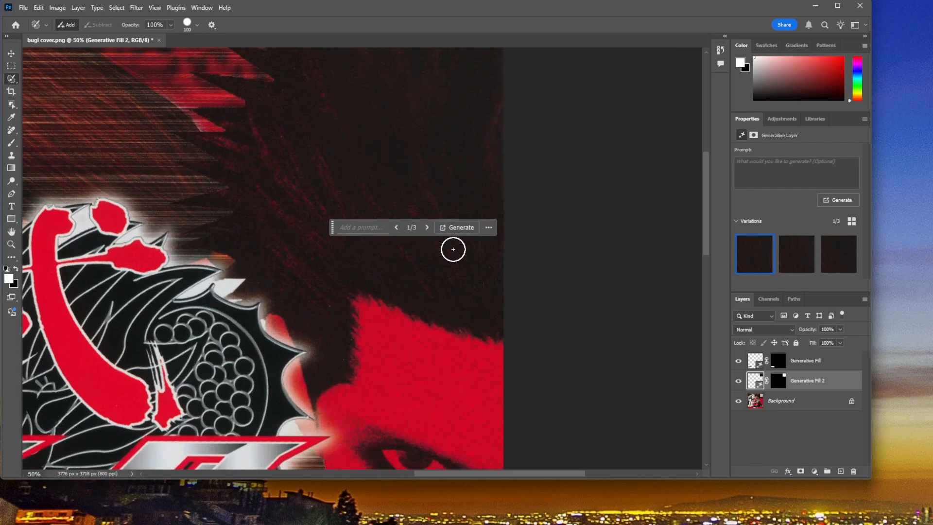
pyautogui.scroll(1, 453, 249)
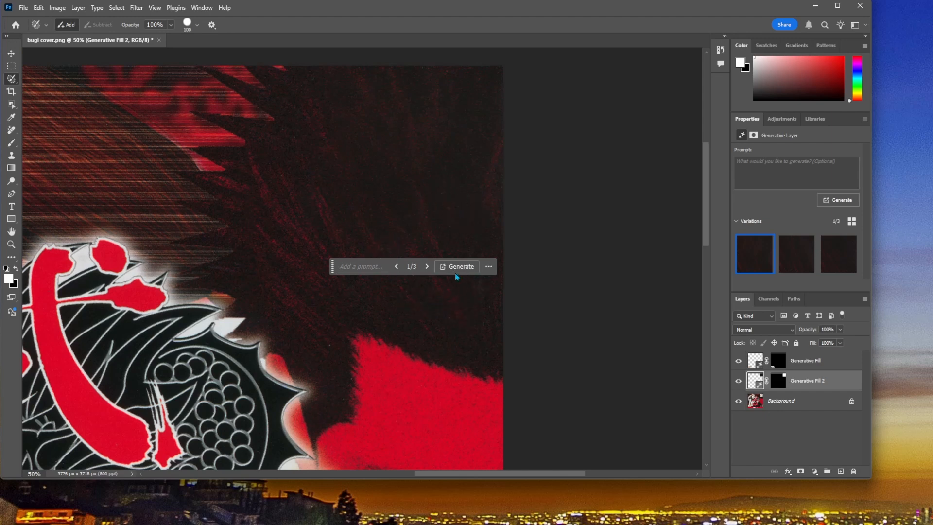
pyautogui.moveTo(799, 256)
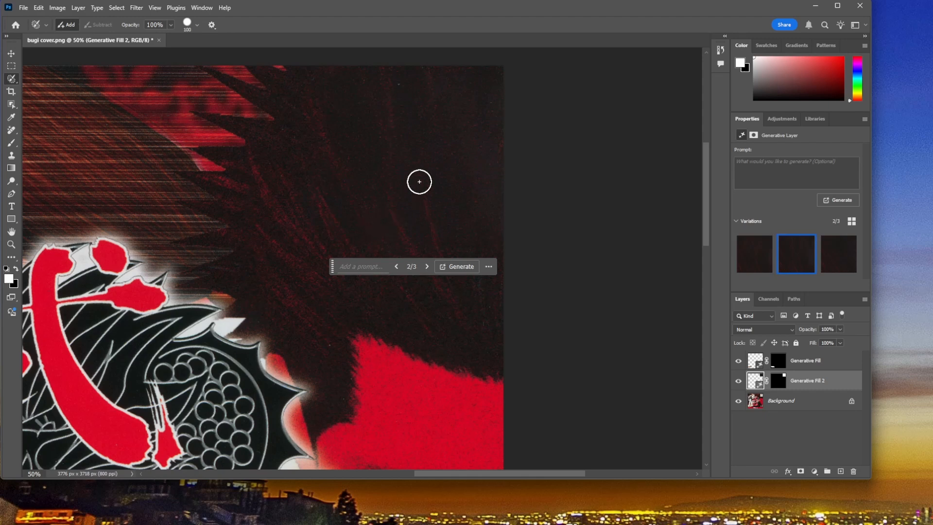
pyautogui.moveTo(834, 267)
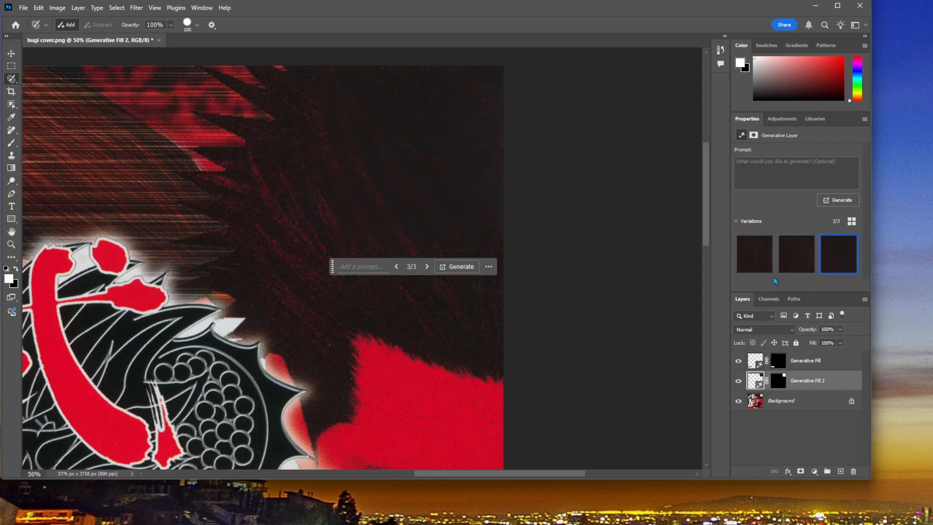
pyautogui.moveTo(748, 268)
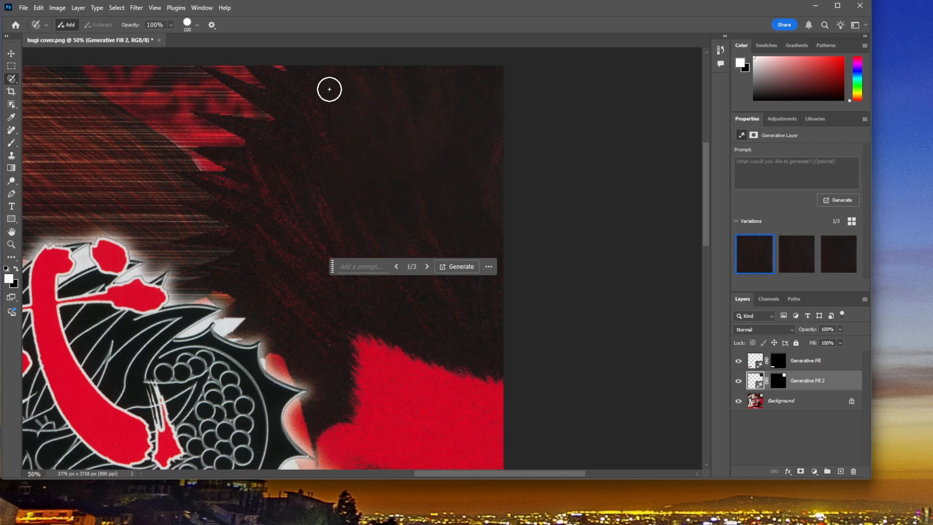
pyautogui.click(789, 263)
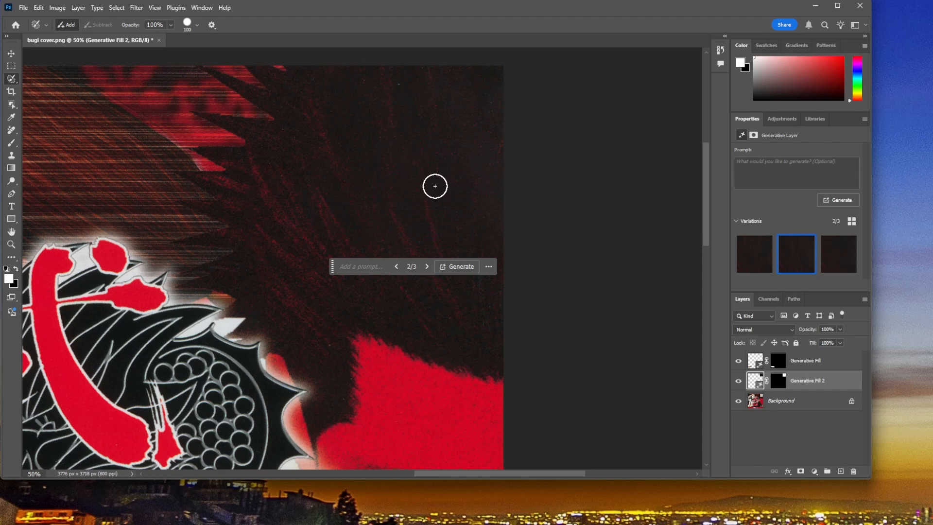
pyautogui.click(834, 261)
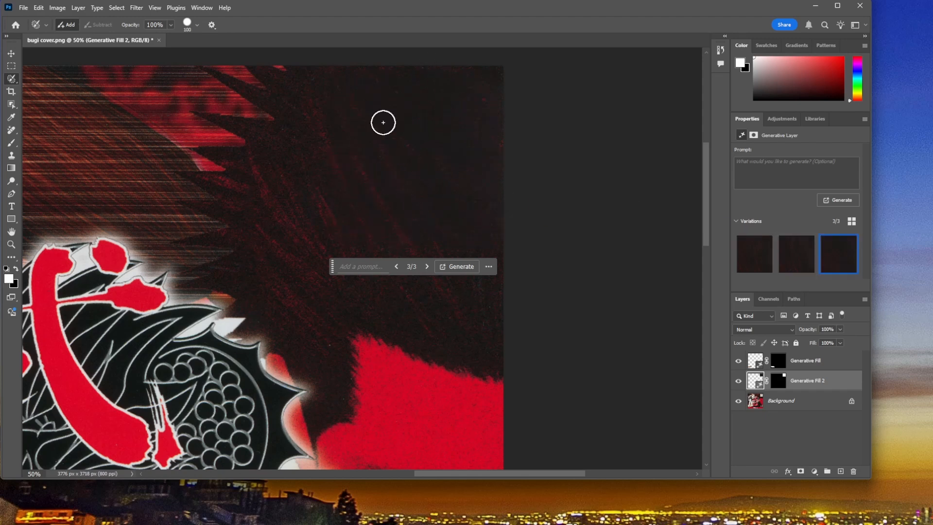
pyautogui.hotkey('ctrl', '0')
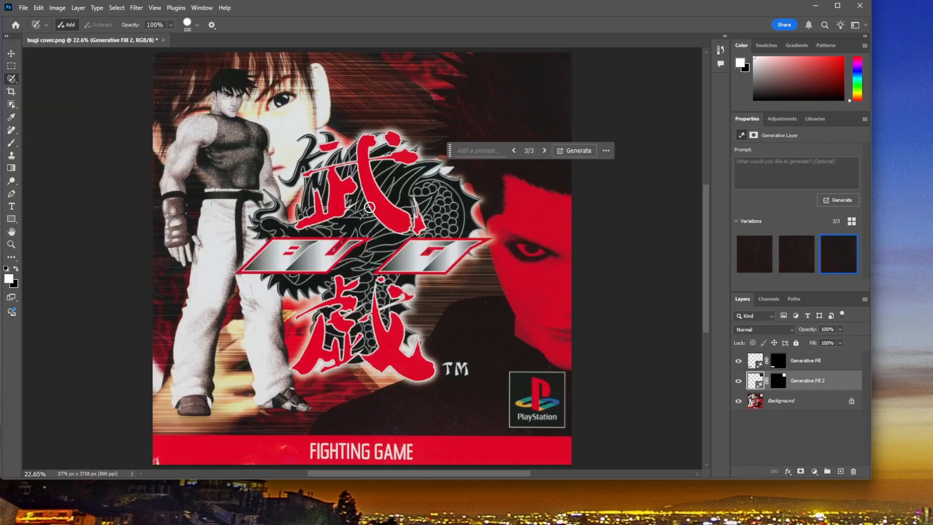
# Step: Make the Background layer active for selecting the PlayStation logo
pyautogui.scroll(-4, 532, 226)
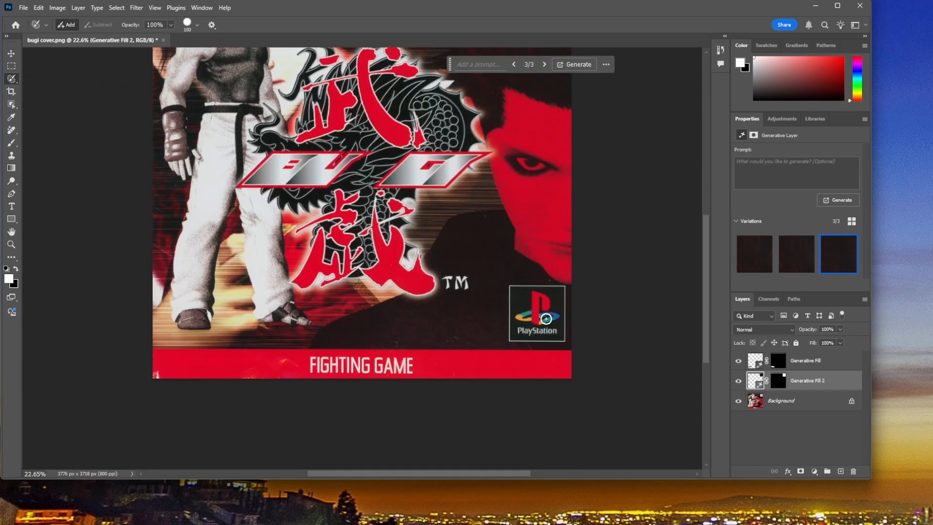
pyautogui.hotkey('ctrl', '+')
pyautogui.hotkey('ctrl', '+')
pyautogui.hotkey('ctrl', '+')
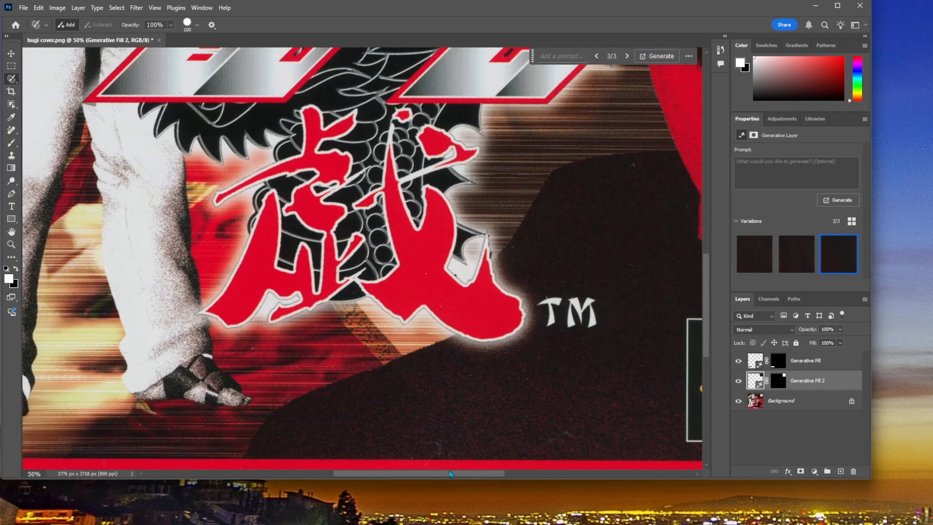
pyautogui.moveTo(449, 471); pyautogui.dragTo(552, 477)
pyautogui.scroll(-2, 454, 373)
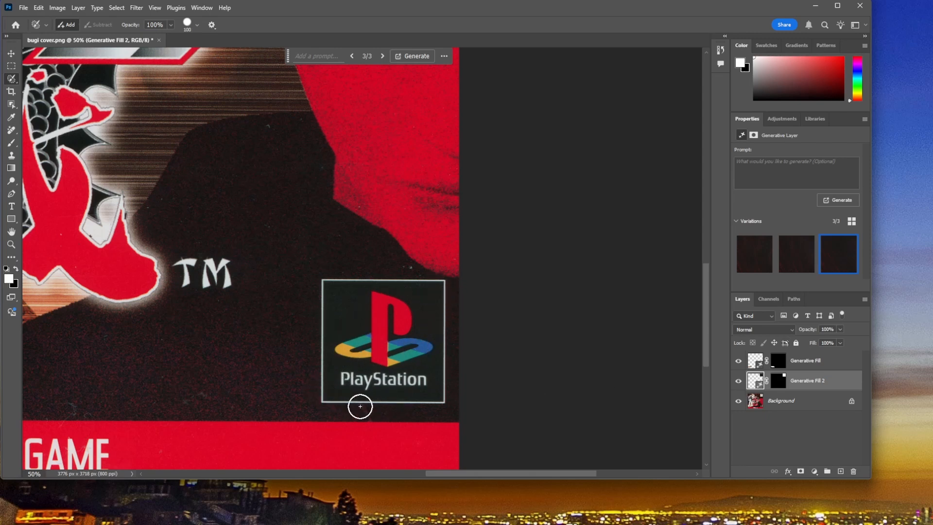
pyautogui.click(790, 406)
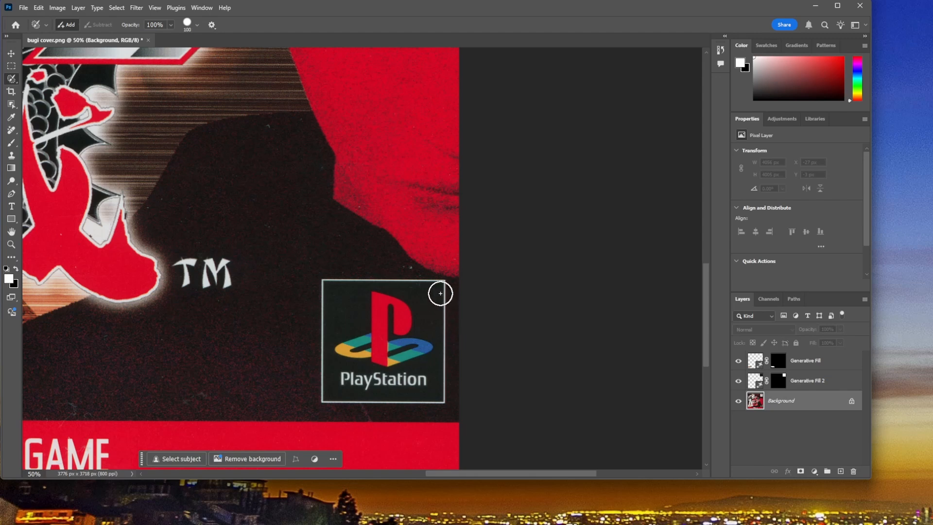
pyautogui.moveTo(440, 290)
pyautogui.mouseDown()
pyautogui.moveTo(437, 406)
pyautogui.moveTo(437, 395)
pyautogui.mouseUp()
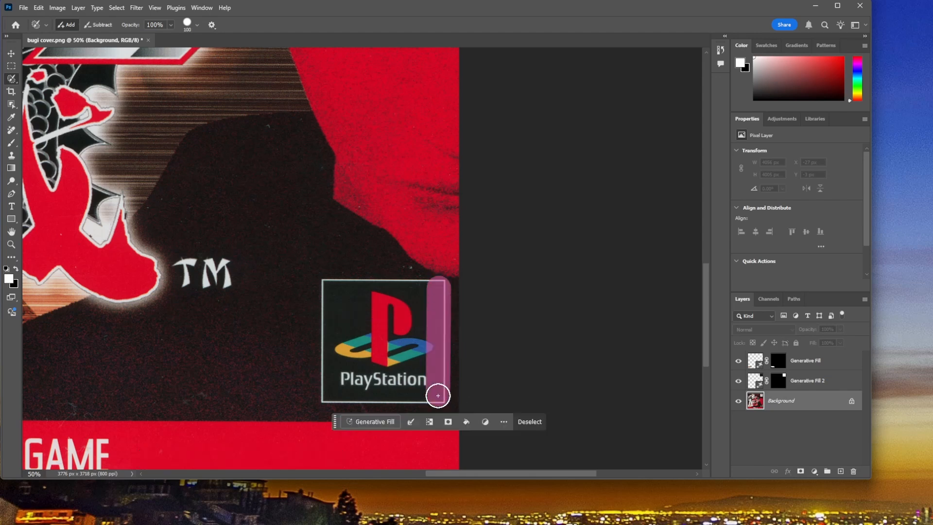
pyautogui.keyDown('shift'); pyautogui.click(330, 395); pyautogui.keyUp('shift')
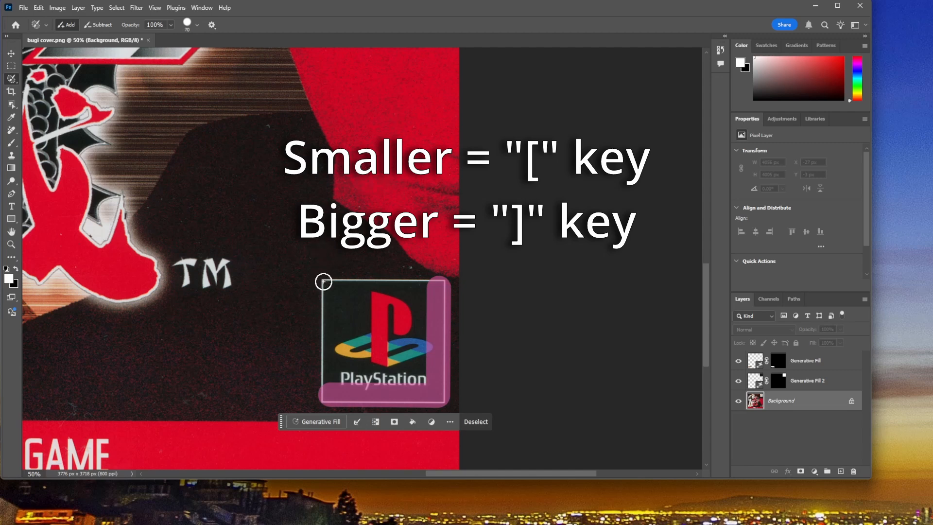
pyautogui.hotkey('ctrl', 'z')
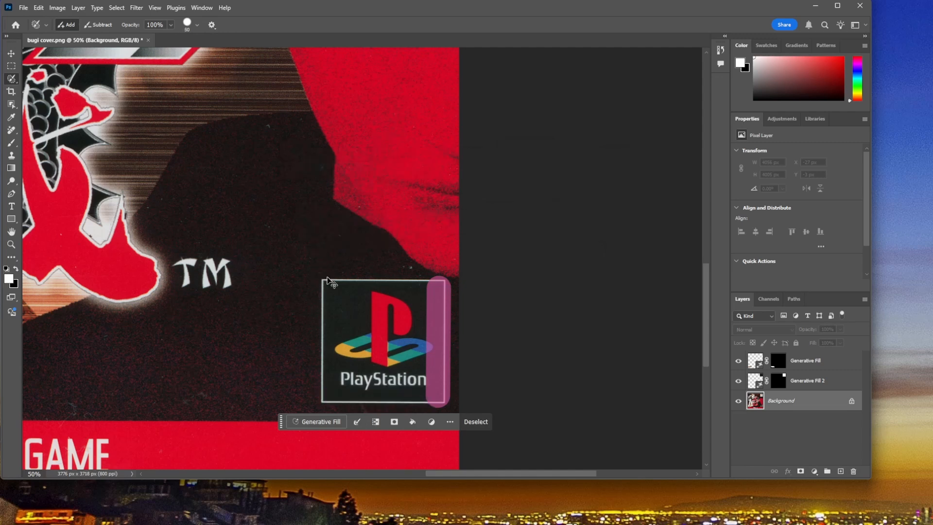
pyautogui.hotkey('ctrl', 'z')
pyautogui.hotkey('ctrl', 'z')
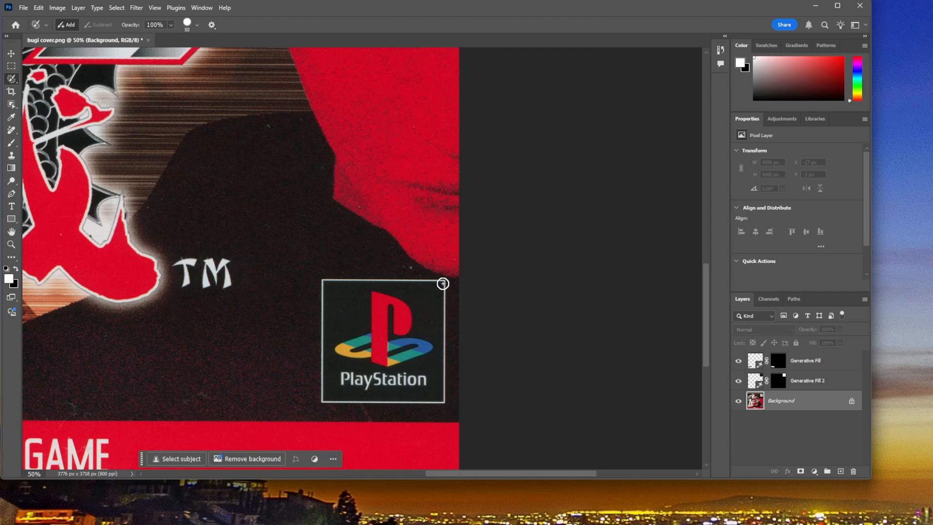
# Step: Select the square border around the PlayStation logo on all four sides with a size 50 selection brush
pyautogui.click(442, 283)
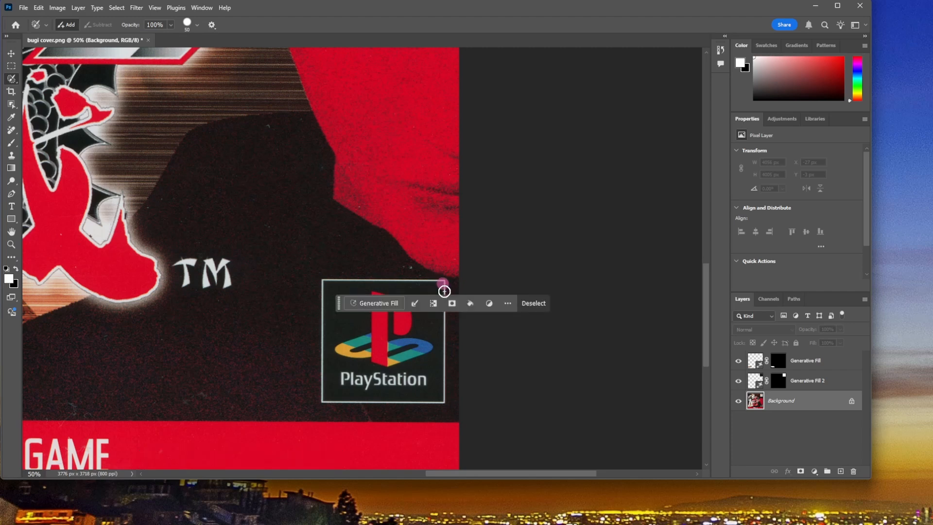
pyautogui.keyDown('shift'); pyautogui.click(441, 399); pyautogui.keyUp('shift')
pyautogui.keyDown('shift'); pyautogui.click(323, 399); pyautogui.keyUp('shift')
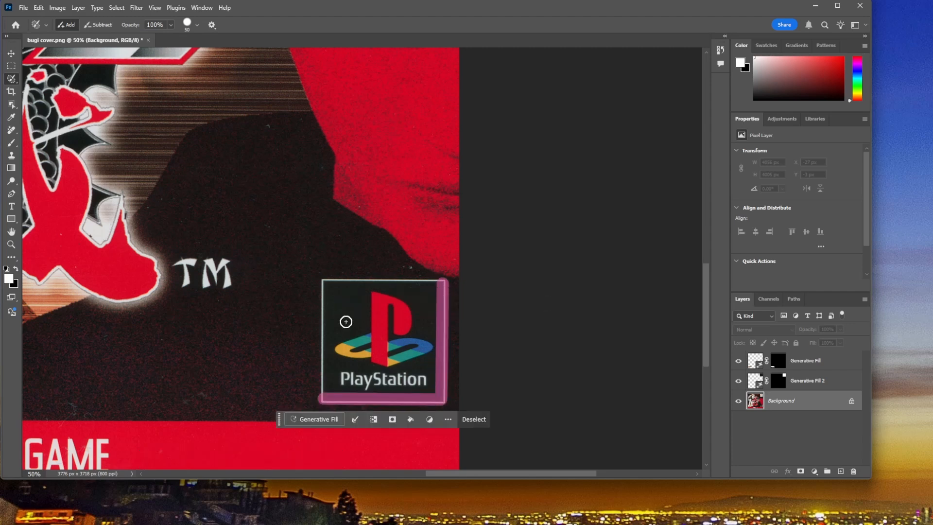
pyautogui.keyDown('shift'); pyautogui.click(325, 283); pyautogui.keyUp('shift')
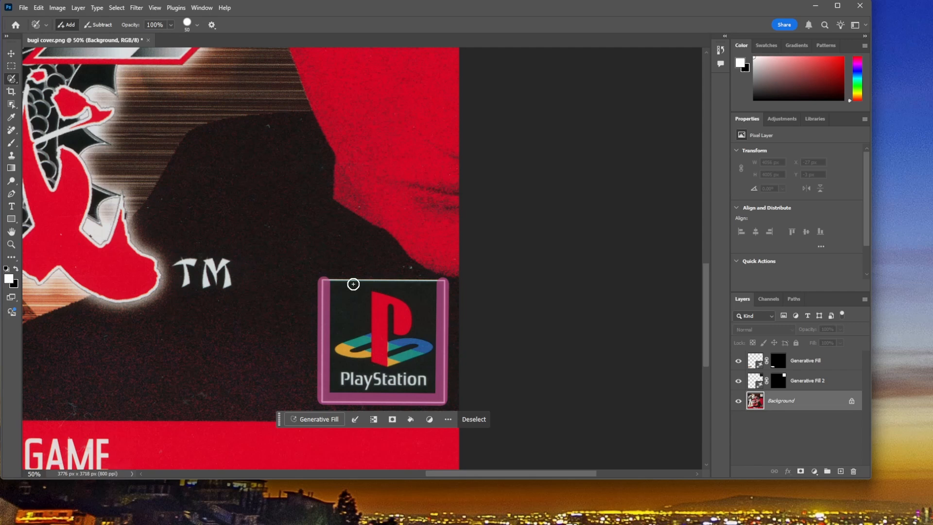
pyautogui.keyDown('shift'); pyautogui.click(439, 283); pyautogui.keyUp('shift')
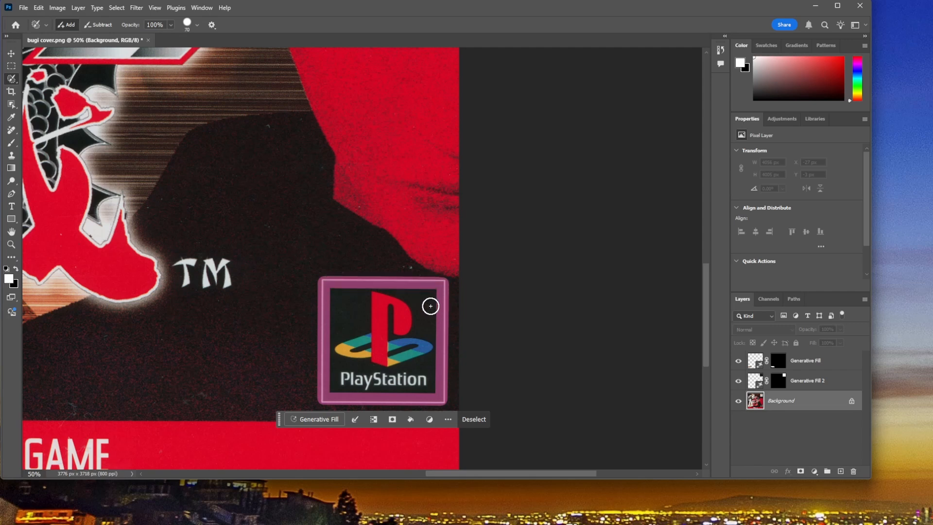
# Step: Extend the selection over the PlayStation logo's interior with a size 125 brush and replace it using Generative Fill without a prompt
pyautogui.press(']')
pyautogui.press(']')
pyautogui.press(']')
pyautogui.press(']')
pyautogui.click(427, 294)
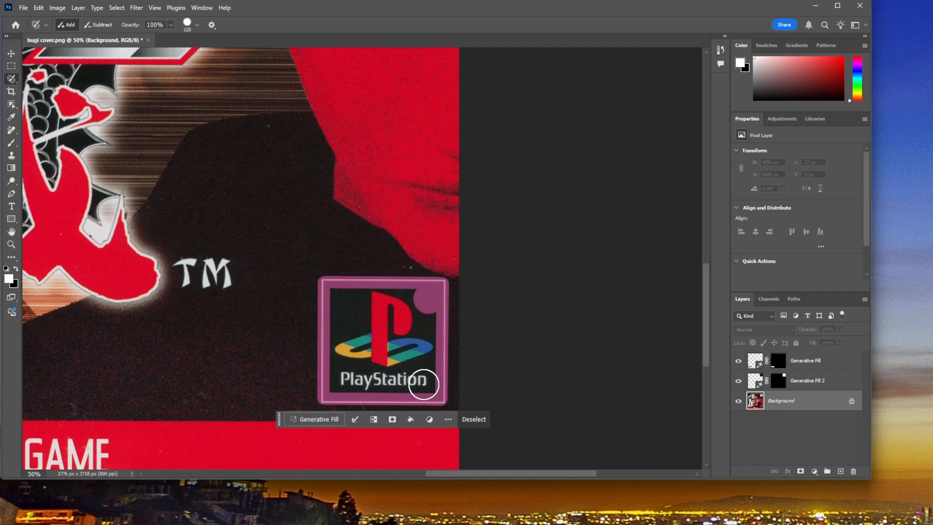
pyautogui.moveTo(423, 384)
pyautogui.mouseDown()
pyautogui.moveTo(353, 375)
pyautogui.moveTo(335, 385)
pyautogui.moveTo(359, 331)
pyautogui.moveTo(339, 299)
pyautogui.moveTo(413, 299)
pyautogui.moveTo(406, 363)
pyautogui.moveTo(358, 363)
pyautogui.moveTo(357, 313)
pyautogui.moveTo(392, 315)
pyautogui.moveTo(383, 346)
pyautogui.mouseUp()
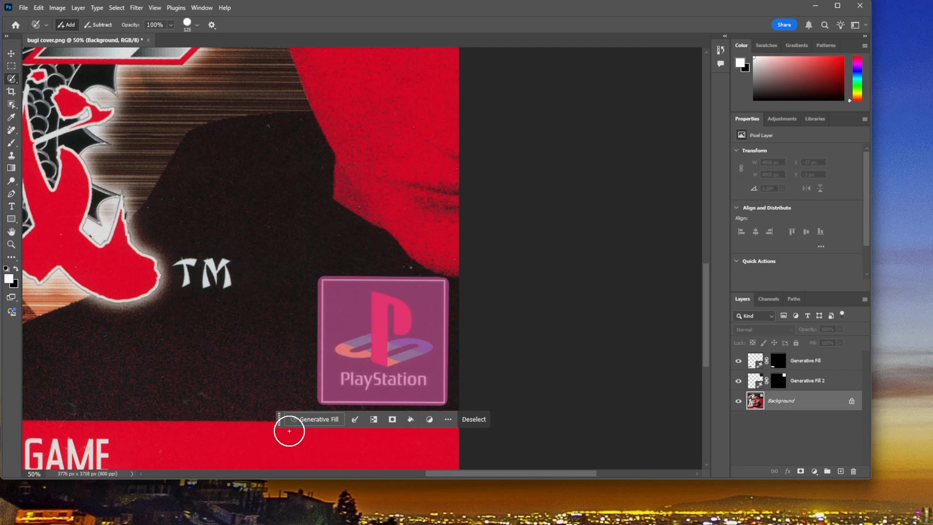
pyautogui.click(316, 419)
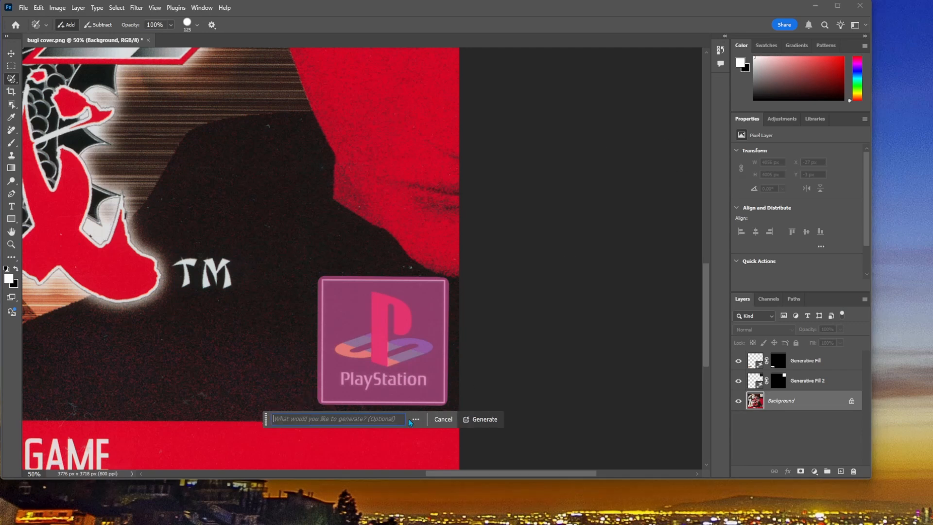
pyautogui.click(493, 420)
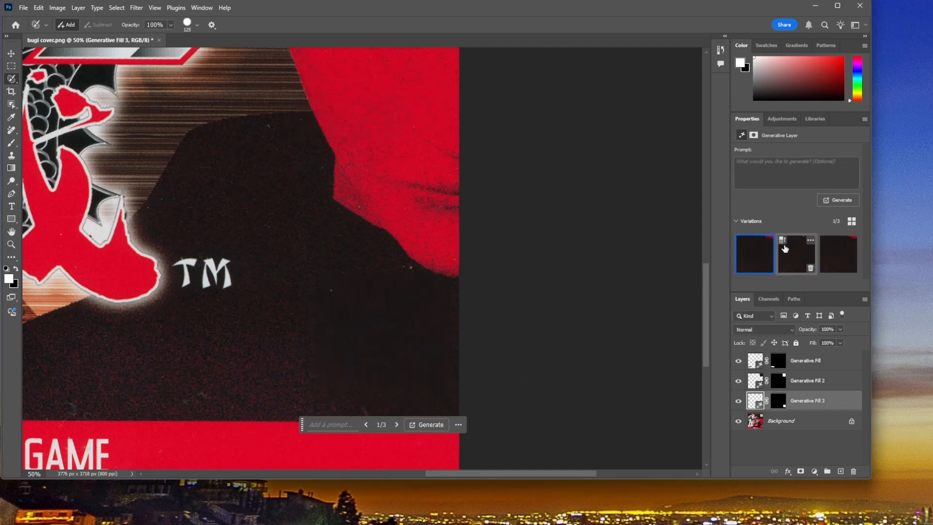
# Step: Choose the second fill variation for the PlayStation logo area and toggle the layer's visibility to compare it with the original
pyautogui.click(782, 241)
pyautogui.moveTo(848, 271)
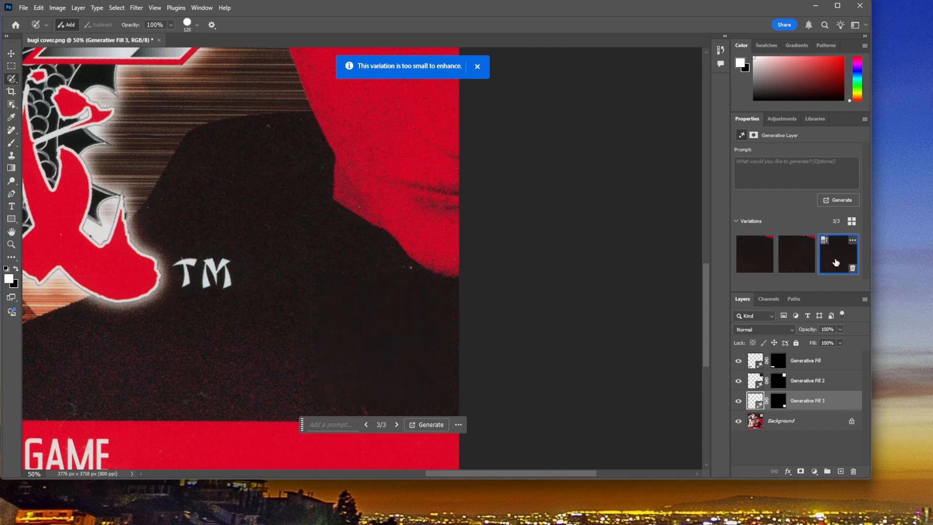
pyautogui.moveTo(803, 268)
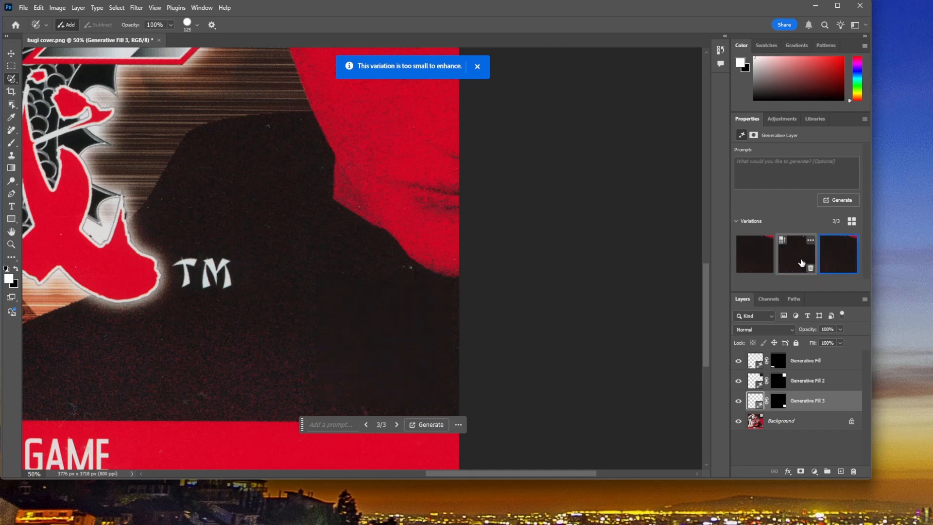
pyautogui.click(799, 264)
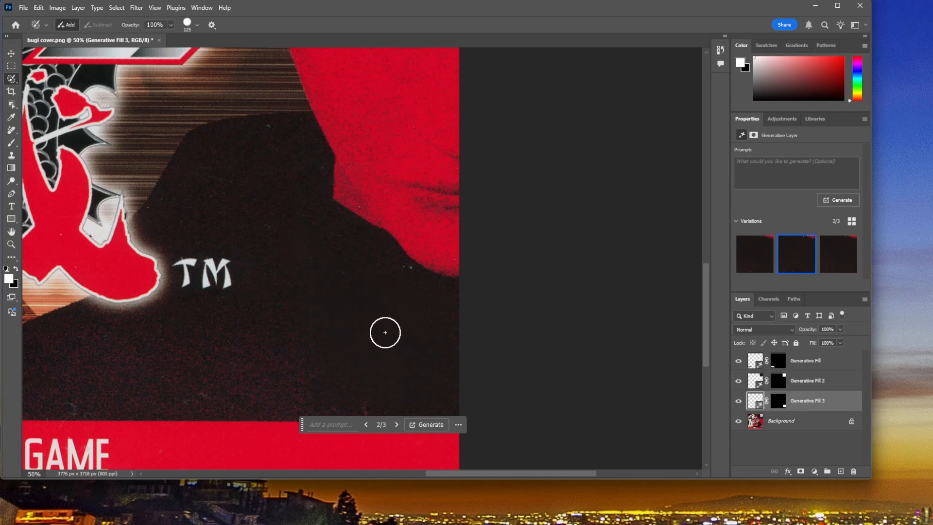
pyautogui.click(738, 402)
pyautogui.click(737, 401)
# Step: Merge the Generative Fill 3 layer down into the Background, and activate the Clone Stamp tool with default foreground and background colours
pyautogui.rightClick(800, 404)
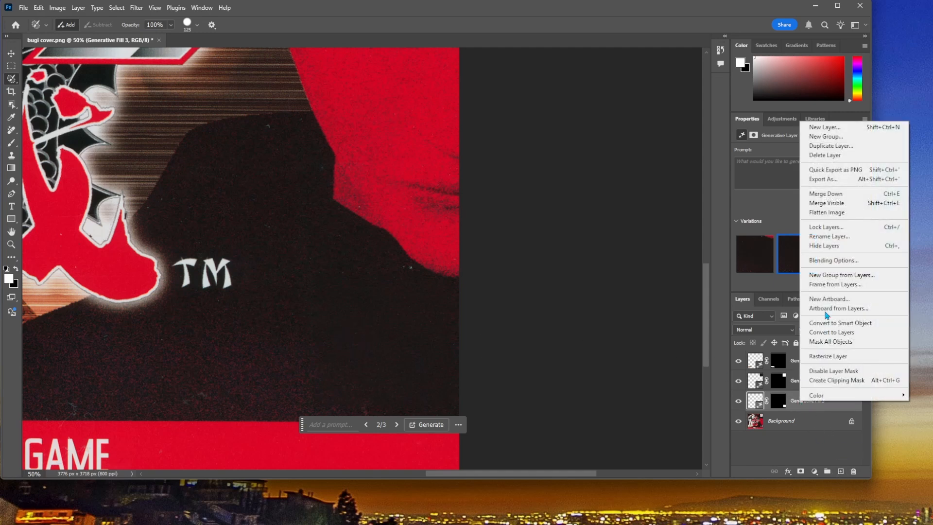
pyautogui.click(835, 194)
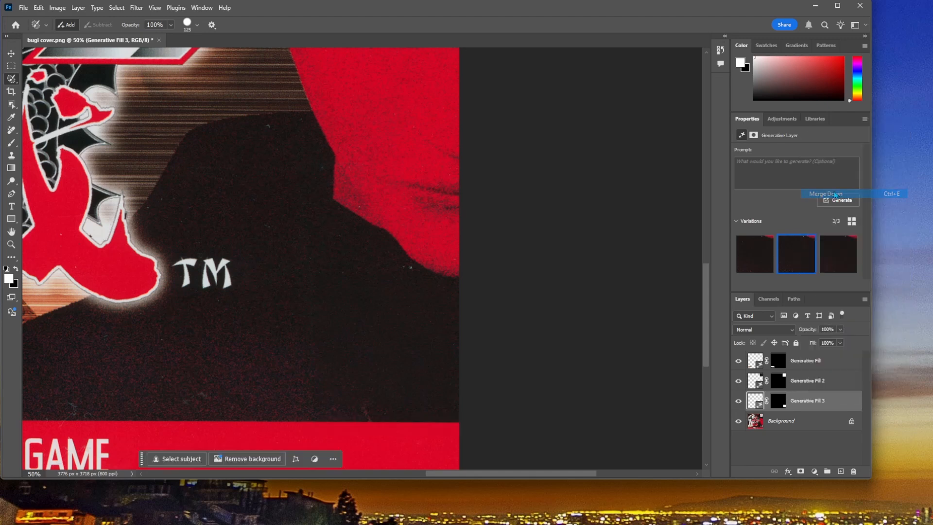
pyautogui.click(11, 158)
pyautogui.press('d')
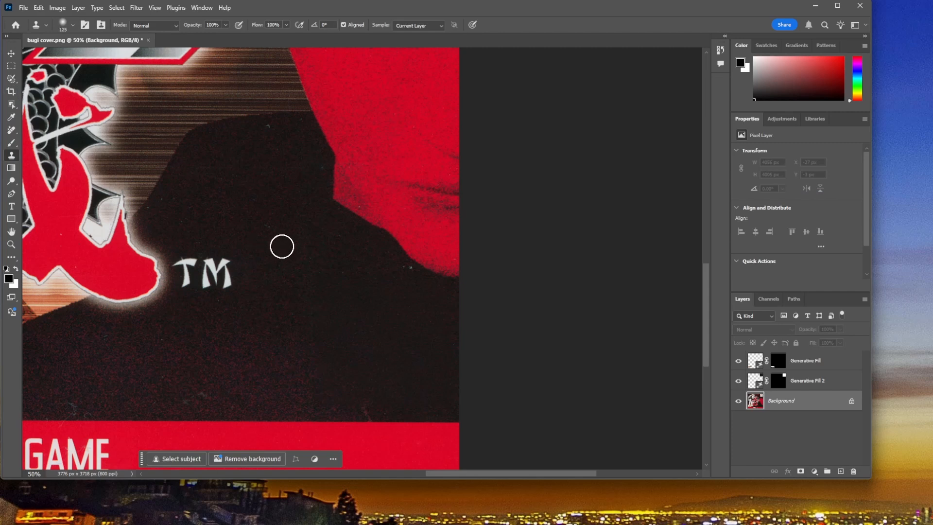
# Step: Enlarge the Clone Stamp brush to 200 and fit the whole Bugi cover in the view
pyautogui.press(']')
pyautogui.press(']')
pyautogui.press(']')
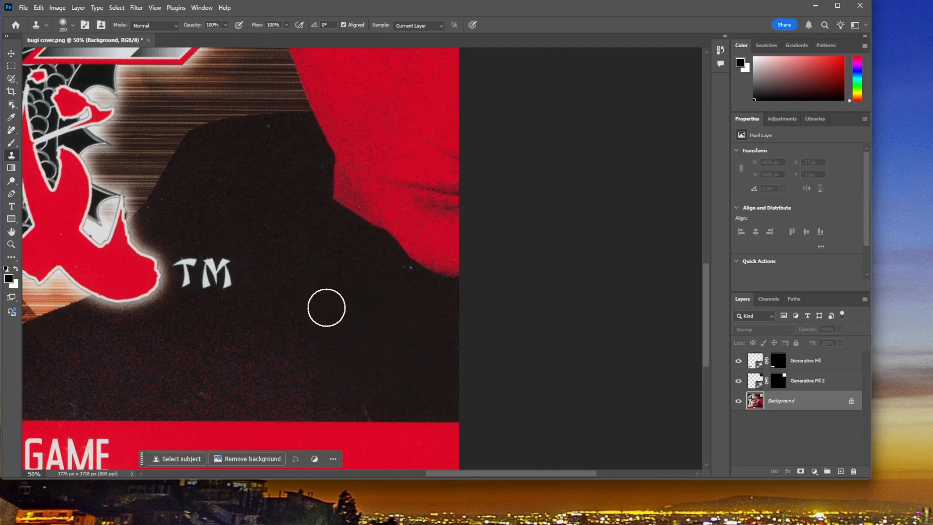
pyautogui.hotkey('ctrl', '0')
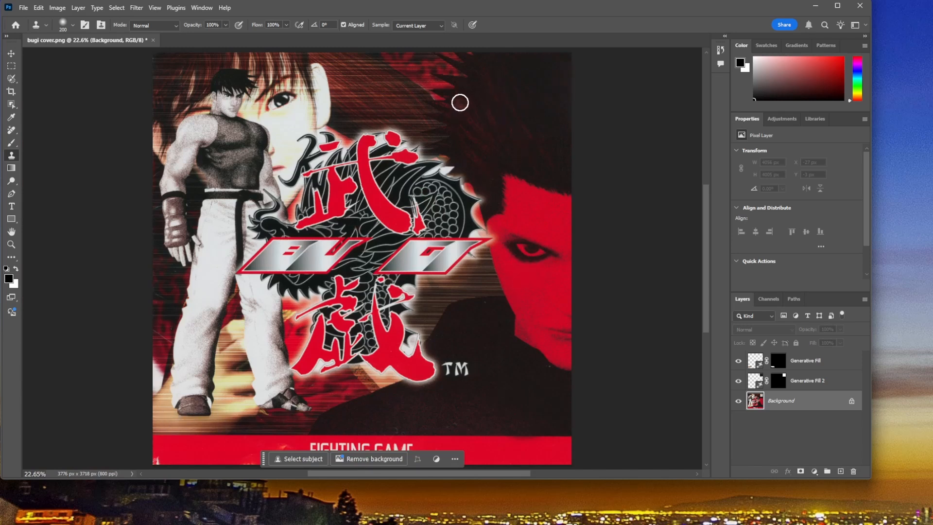
# Step: Open scan_anime_hitland_cover.png from the Scanner temp folder to work on its Rental Record oval
pyautogui.click(27, 8)
pyautogui.click(39, 30)
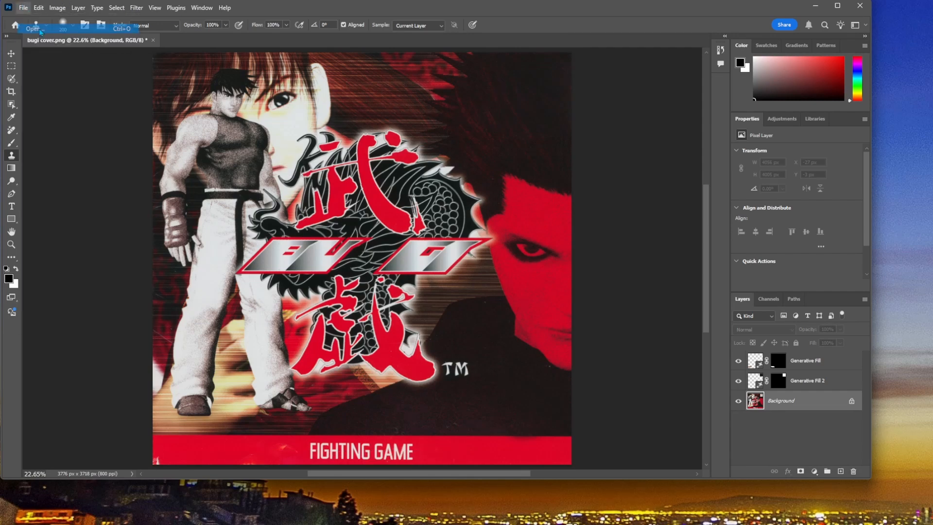
pyautogui.click(145, 96)
pyautogui.click(504, 348)
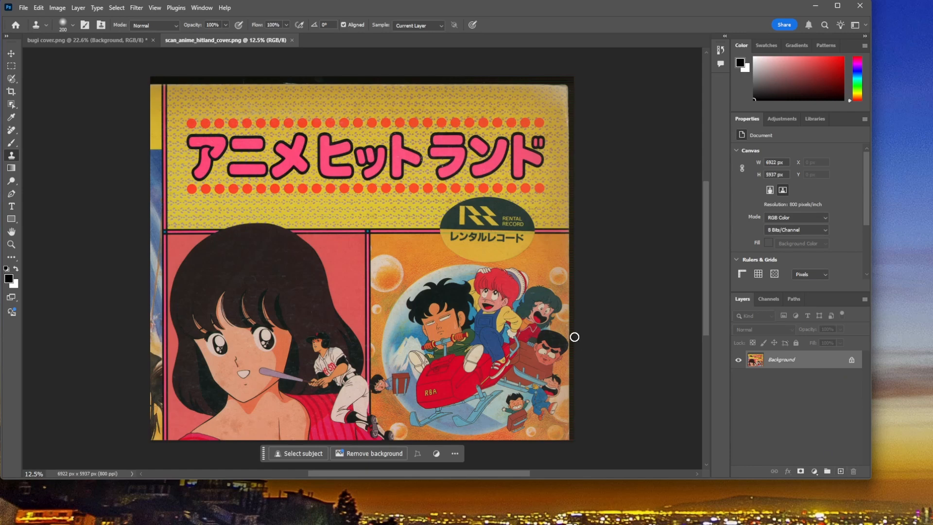
pyautogui.hotkey('ctrl', '+')
pyautogui.hotkey('ctrl', '+')
pyautogui.hotkey('ctrl', '+')
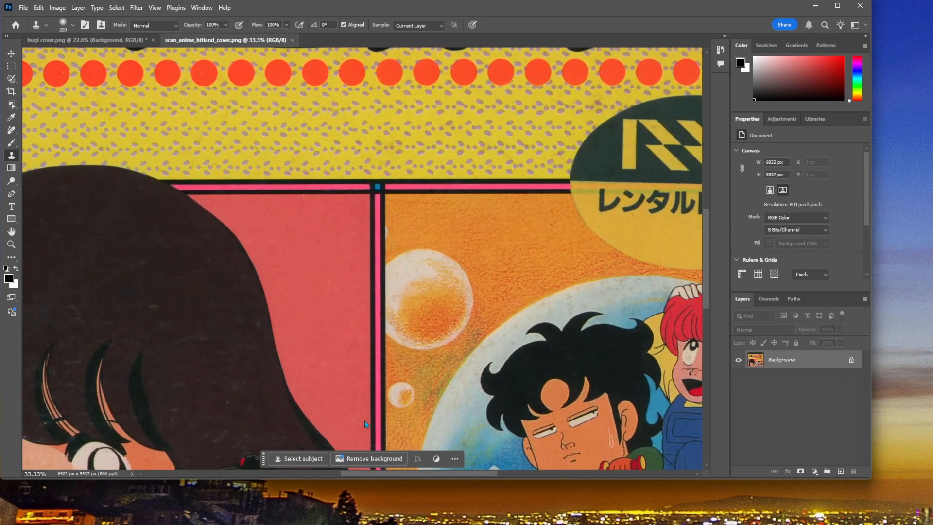
pyautogui.moveTo(427, 470); pyautogui.dragTo(507, 474)
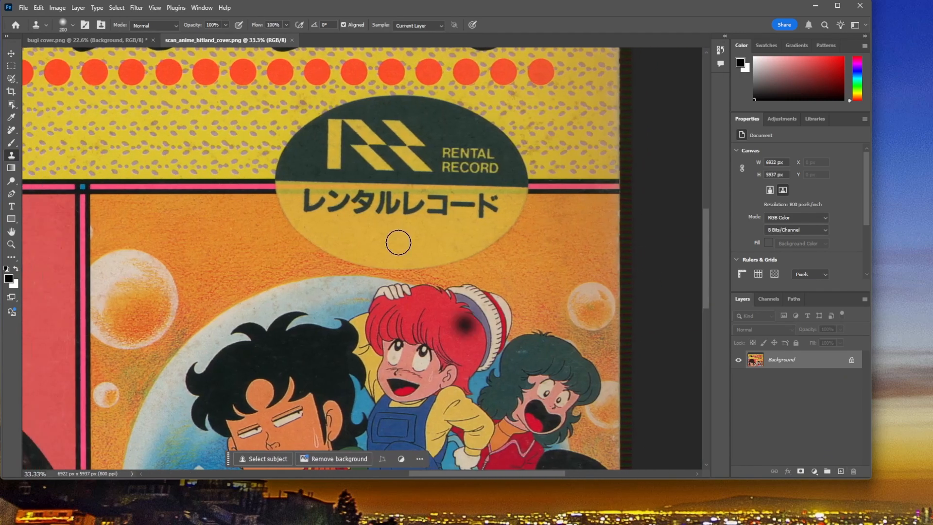
pyautogui.scroll(1, 433, 266)
pyautogui.scroll(2, 433, 265)
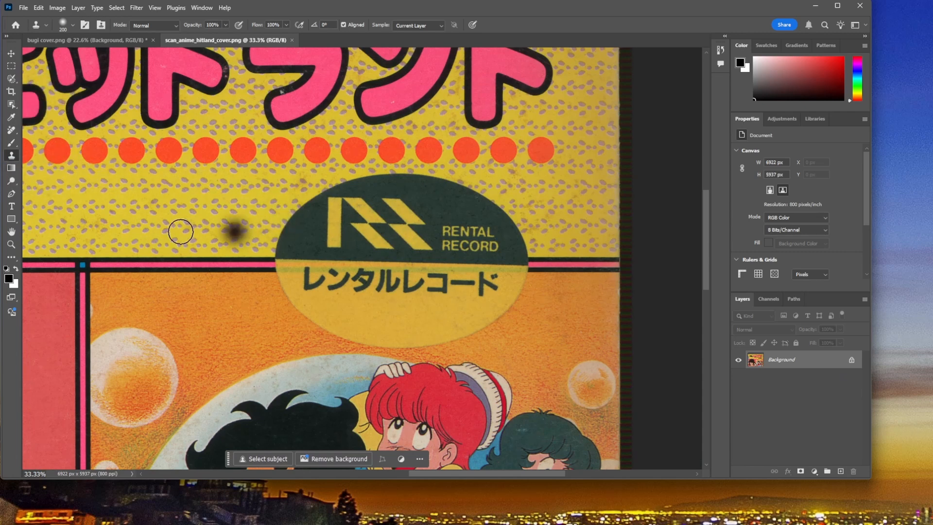
# Step: Try to clone the pink and black border stripe over the left edge of the Rental Record oval
pyautogui.keyDown('alt'); pyautogui.click(230, 260); pyautogui.keyUp('alt')
pyautogui.click(281, 259)
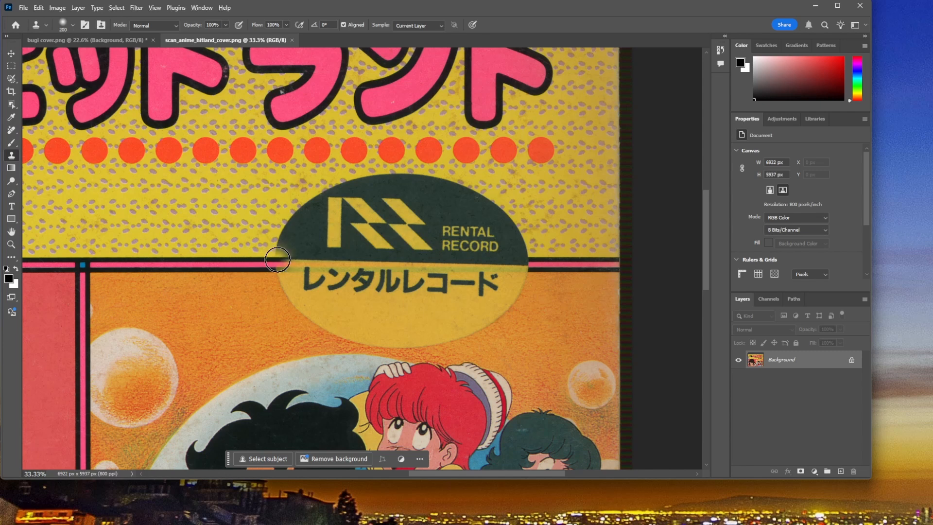
pyautogui.hotkey('ctrl', 'z')
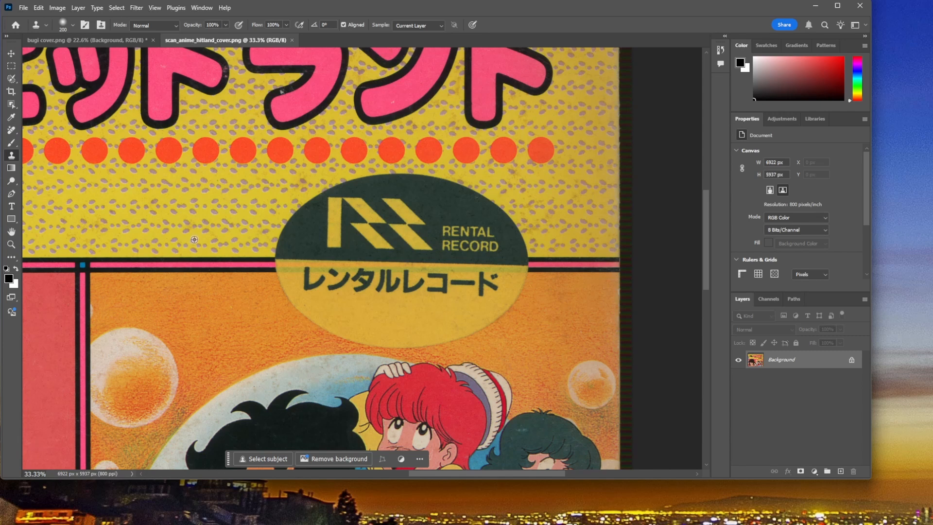
# Step: Try to cover the Rental Record oval by cloning the yellow pattern and border stripe over it, and undo the strokes
pyautogui.click(273, 239)
pyautogui.hotkey('ctrl', 'z')
pyautogui.moveTo(266, 245)
pyautogui.mouseDown()
pyautogui.moveTo(279, 264)
pyautogui.moveTo(310, 264)
pyautogui.moveTo(269, 266)
pyautogui.moveTo(334, 268)
pyautogui.moveTo(293, 257)
pyautogui.moveTo(287, 226)
pyautogui.moveTo(268, 258)
pyautogui.moveTo(311, 205)
pyautogui.moveTo(323, 211)
pyautogui.moveTo(321, 233)
pyautogui.moveTo(290, 240)
pyautogui.moveTo(323, 257)
pyautogui.moveTo(338, 221)
pyautogui.moveTo(349, 254)
pyautogui.moveTo(344, 200)
pyautogui.moveTo(311, 201)
pyautogui.moveTo(352, 189)
pyautogui.moveTo(376, 195)
pyautogui.moveTo(342, 187)
pyautogui.moveTo(392, 184)
pyautogui.moveTo(348, 248)
pyautogui.moveTo(310, 267)
pyautogui.moveTo(384, 262)
pyautogui.moveTo(369, 240)
pyautogui.mouseUp()
pyautogui.hotkey('ctrl', 'z')
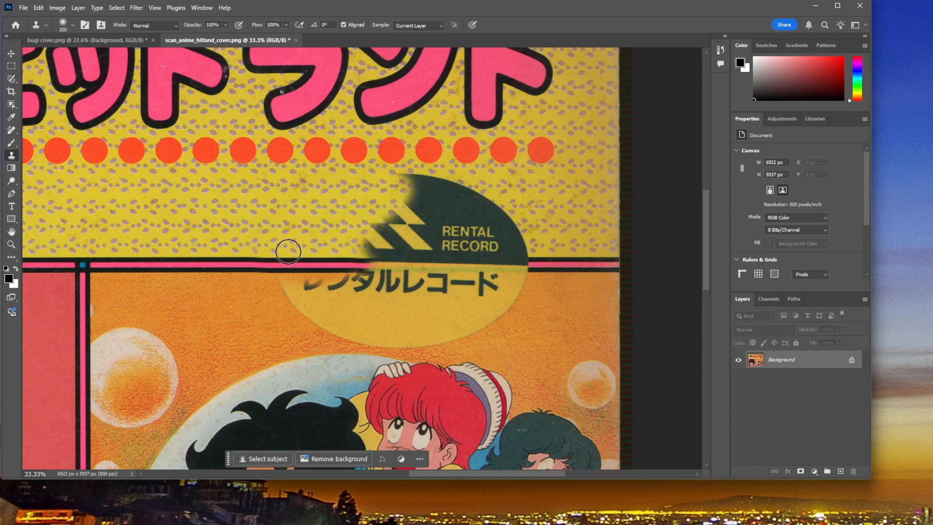
pyautogui.keyDown('alt'); pyautogui.click(203, 260); pyautogui.keyUp('alt')
pyautogui.hotkey('ctrl', 'z')
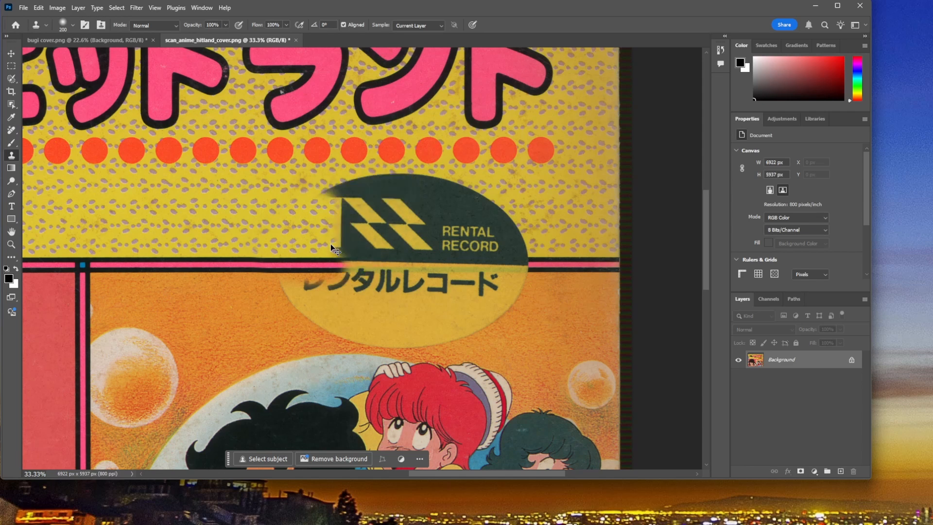
pyautogui.hotkey('ctrl', 'z')
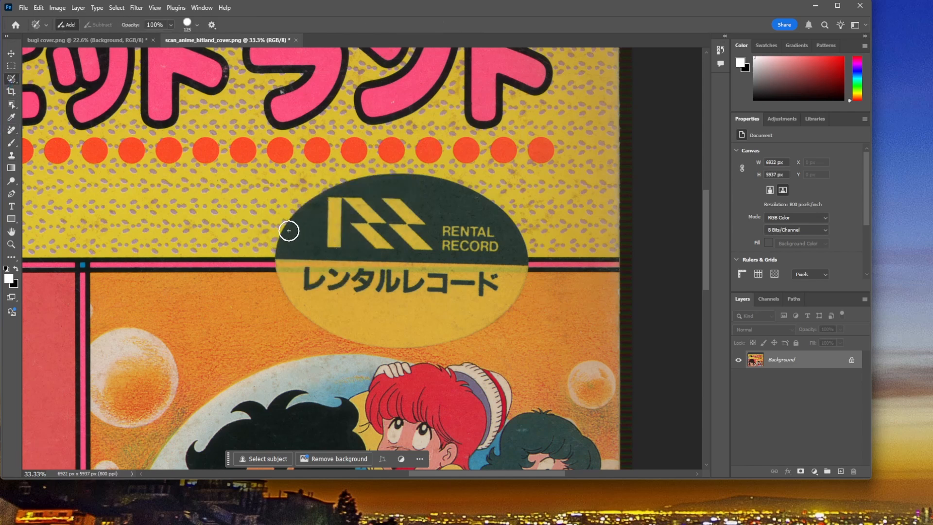
# Step: Select the whole Rental Record oval with the selection brush enlarged to 200 and replace it using Generative Fill without a prompt
pyautogui.moveTo(287, 236)
pyautogui.mouseDown()
pyautogui.moveTo(297, 300)
pyautogui.moveTo(320, 321)
pyautogui.moveTo(376, 340)
pyautogui.moveTo(431, 340)
pyautogui.moveTo(478, 323)
pyautogui.moveTo(509, 296)
pyautogui.moveTo(522, 264)
pyautogui.moveTo(503, 214)
pyautogui.moveTo(417, 178)
pyautogui.moveTo(368, 181)
pyautogui.moveTo(318, 200)
pyautogui.moveTo(287, 227)
pyautogui.moveTo(292, 258)
pyautogui.mouseUp()
pyautogui.press(']')
pyautogui.press(']')
pyautogui.press(']')
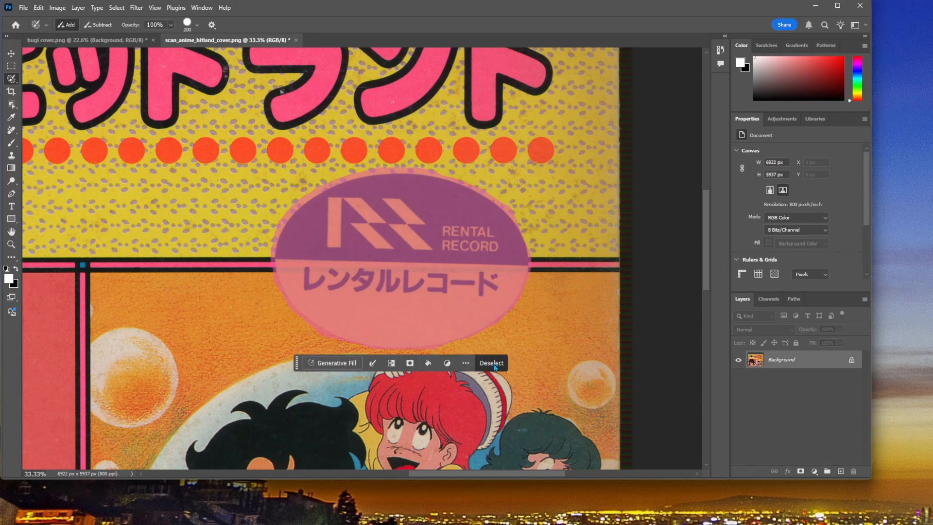
pyautogui.click(325, 362)
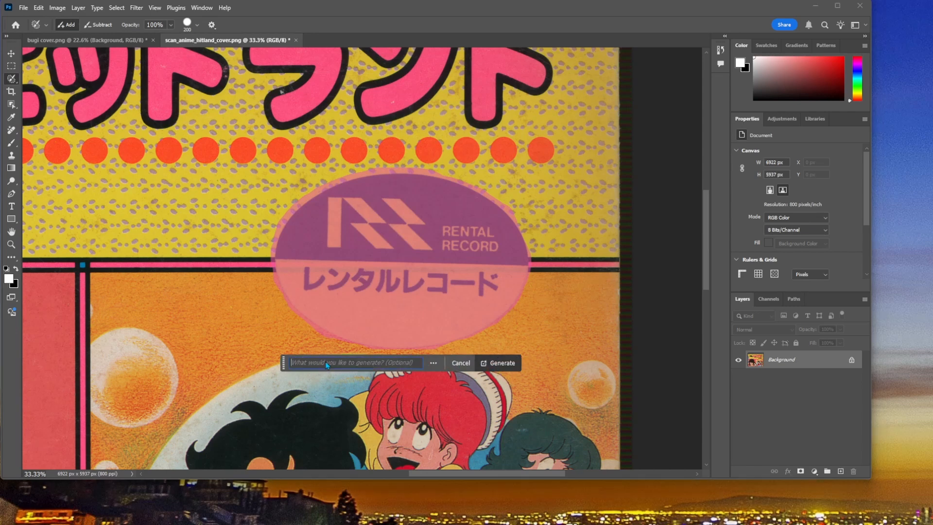
pyautogui.click(501, 365)
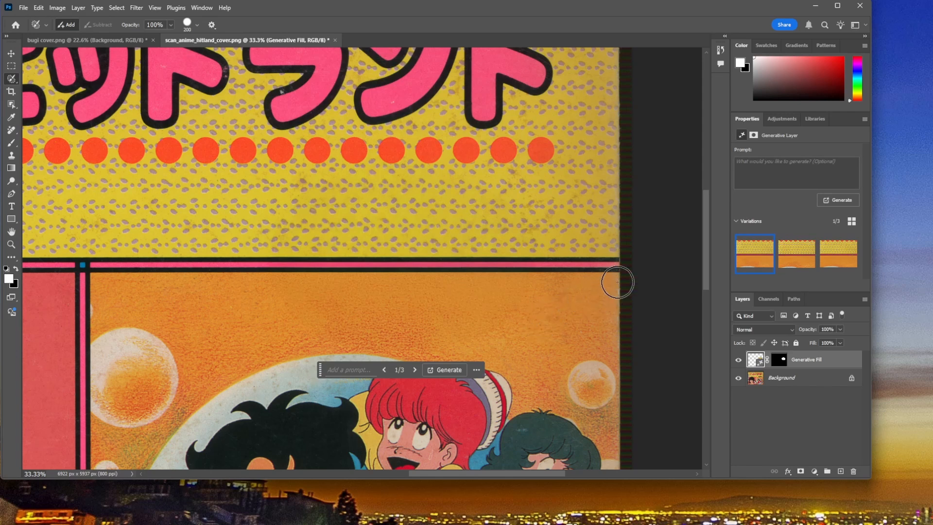
# Step: Compare the fill variations for the Rental Record area and check the second one against the original by toggling the layer's visibility
pyautogui.click(806, 262)
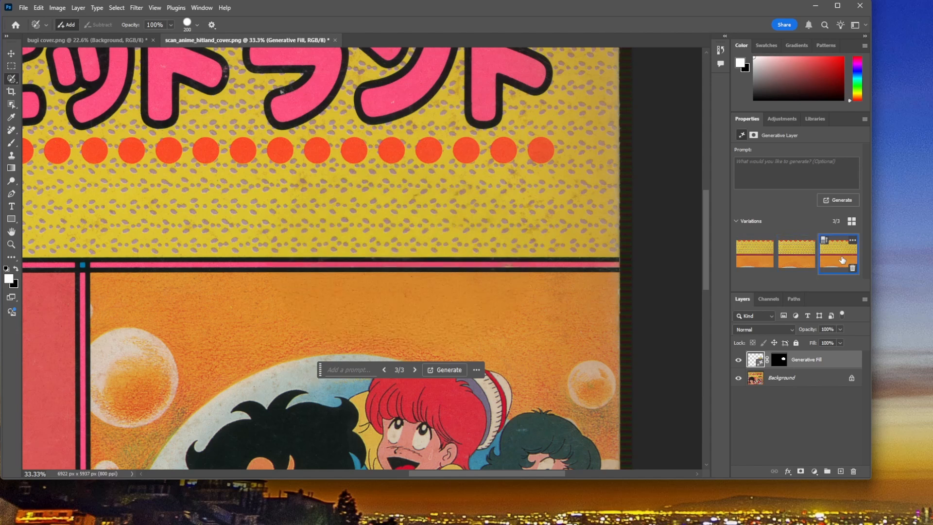
pyautogui.click(753, 261)
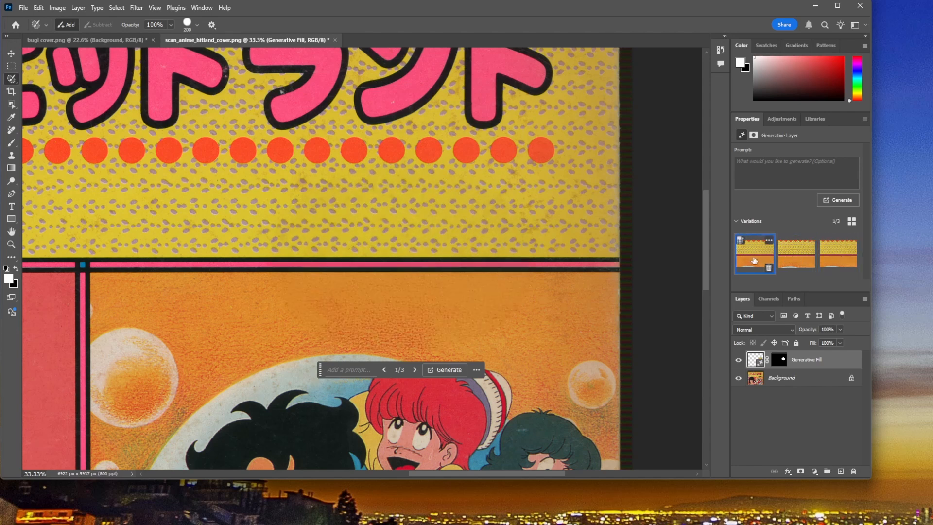
pyautogui.click(794, 256)
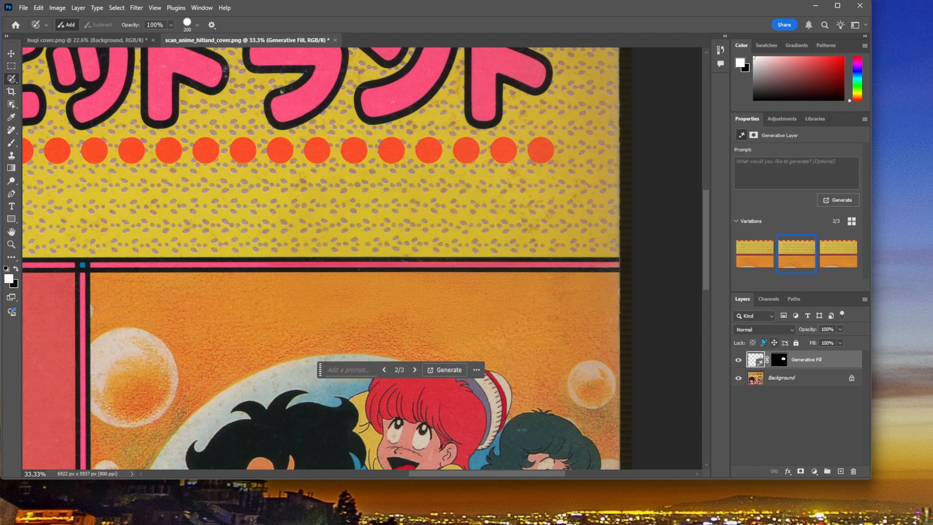
pyautogui.click(739, 363)
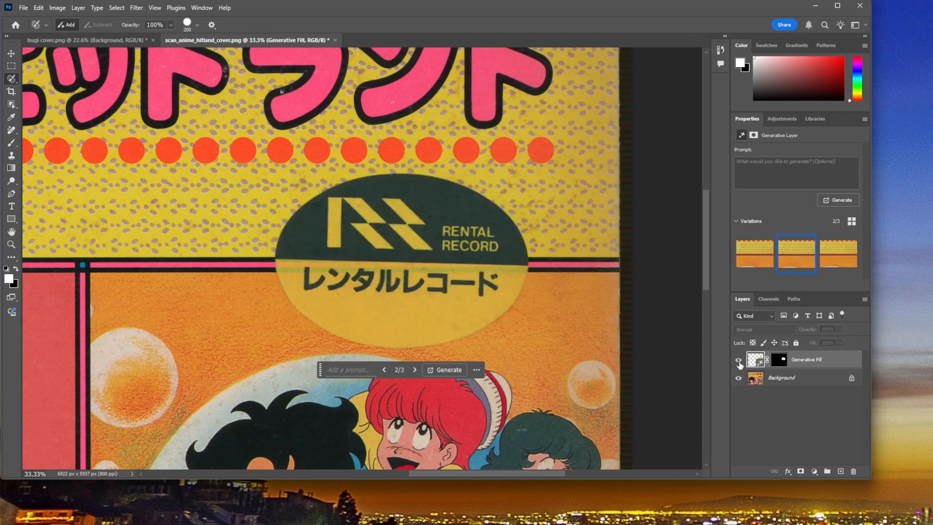
pyautogui.click(739, 361)
pyautogui.click(738, 361)
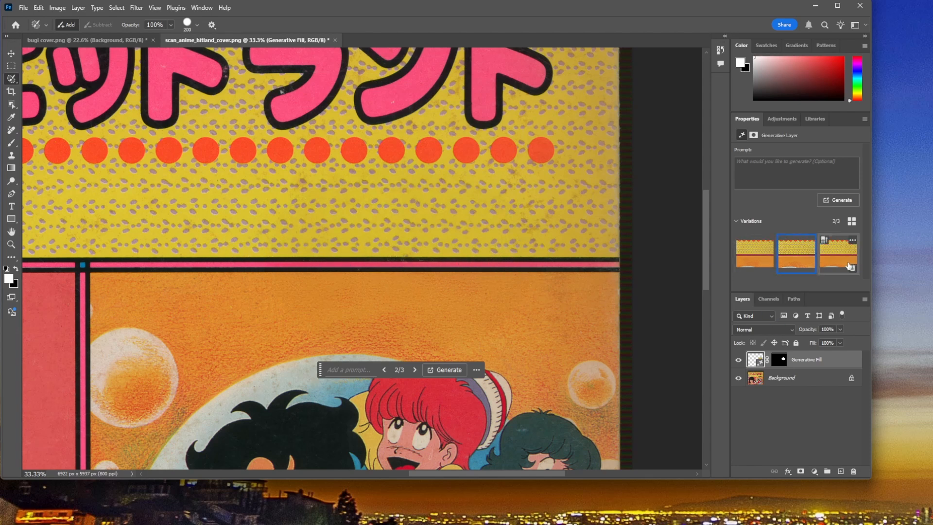
pyautogui.click(738, 361)
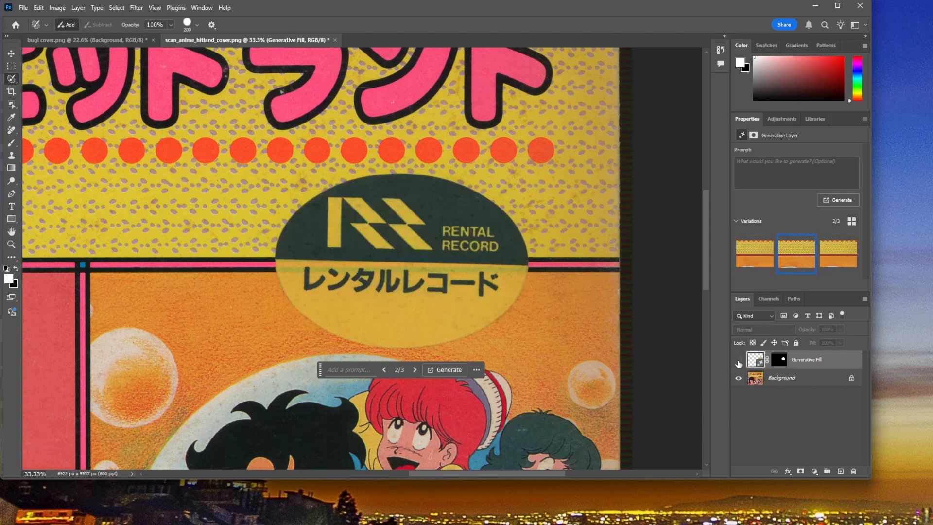
pyautogui.click(738, 360)
pyautogui.click(738, 360)
pyautogui.click(738, 360)
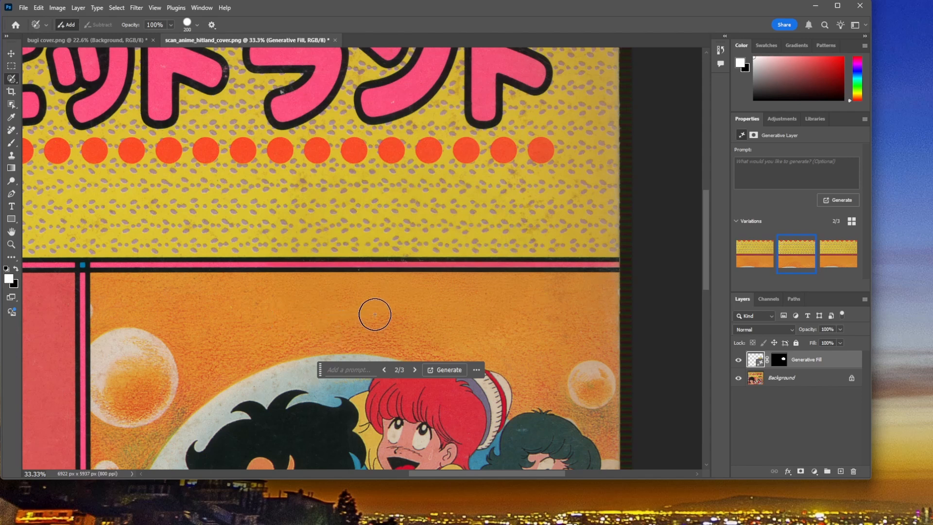
# Step: Choose the third fill variation and toggle the Generative Fill layer's visibility to compare it with the original, leaving it visible
pyautogui.click(832, 257)
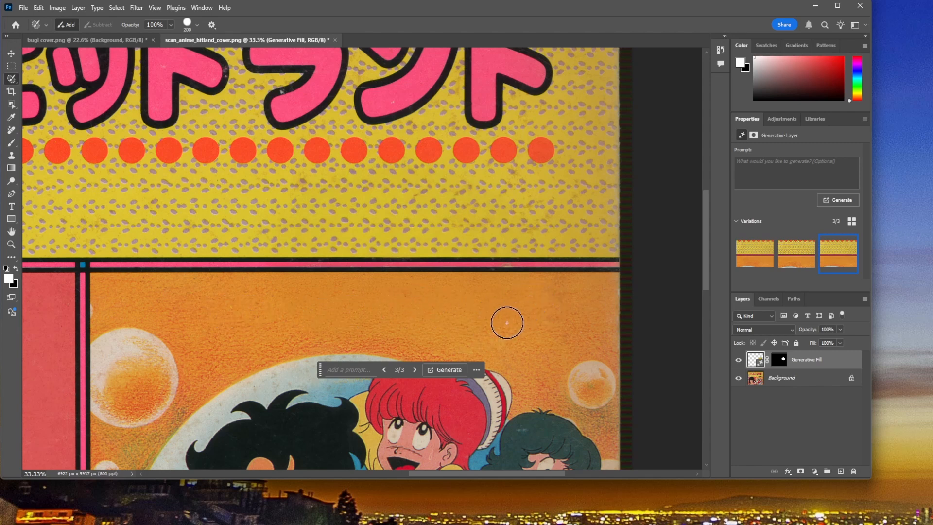
pyautogui.click(738, 360)
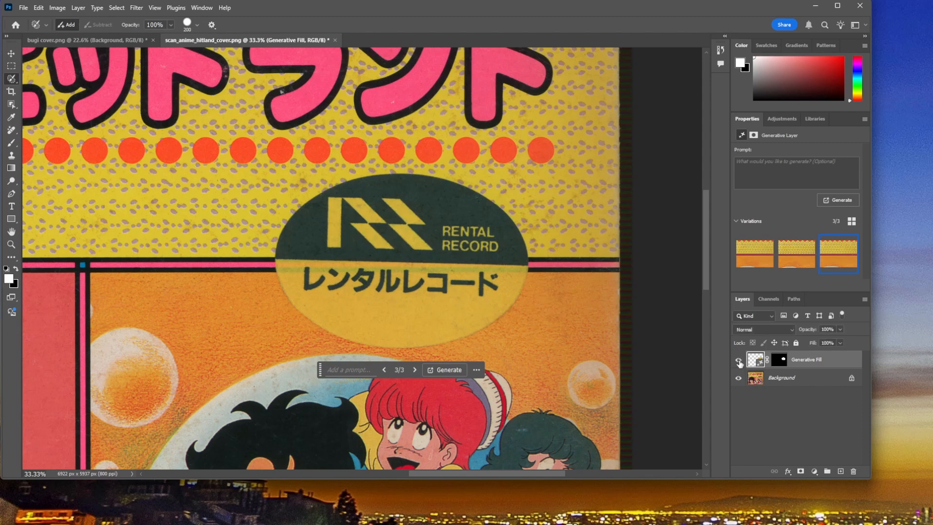
pyautogui.click(738, 360)
pyautogui.click(738, 361)
pyautogui.click(738, 360)
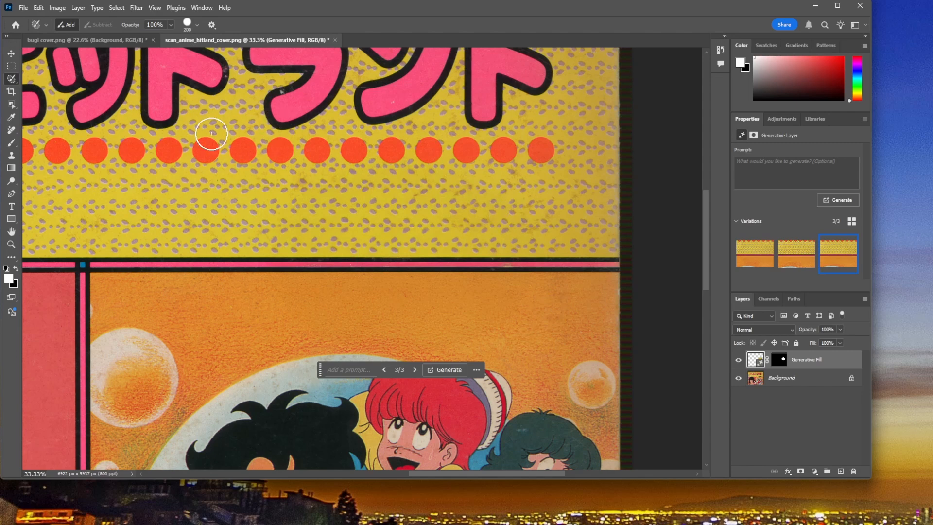
# Step: Open scan_call_of_duty_3 _cover.png from the Scanner temp folder
pyautogui.click(24, 7)
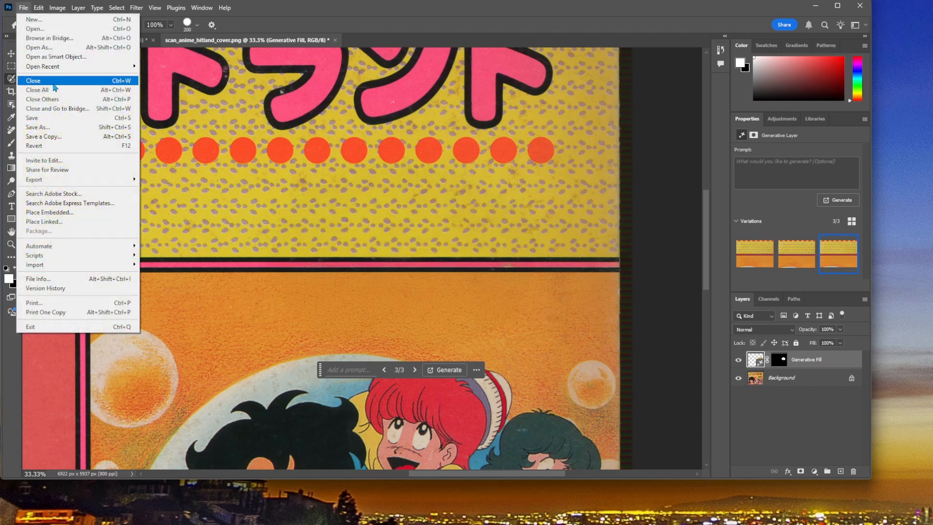
pyautogui.click(29, 27)
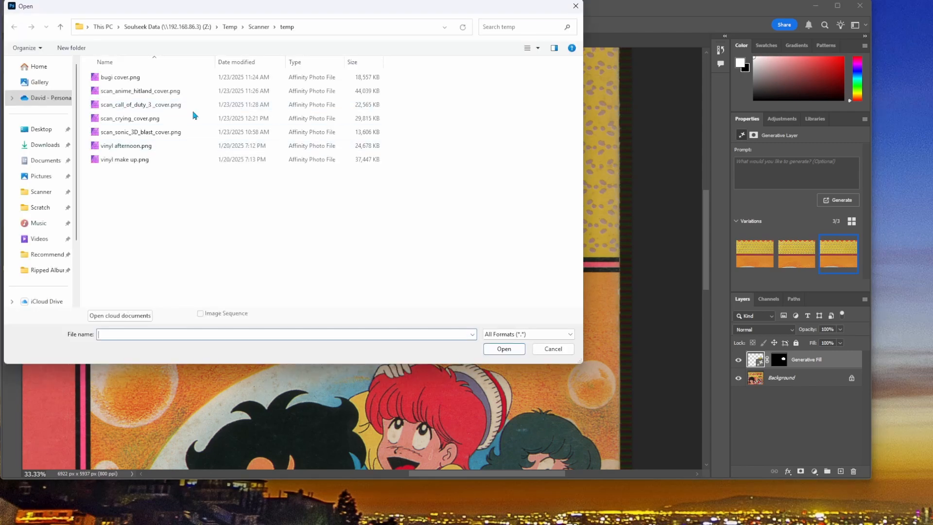
pyautogui.click(164, 104)
pyautogui.click(503, 349)
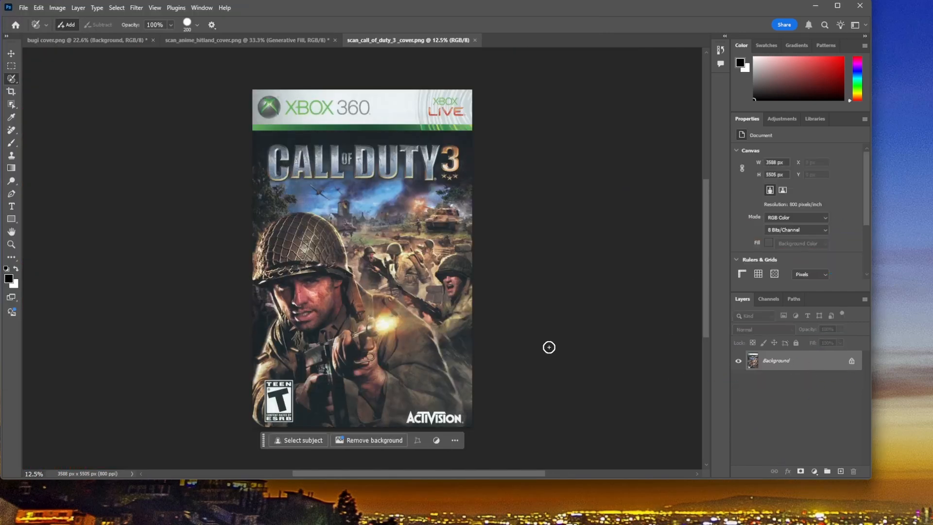
# Step: Reduce the selection brush size to 60 and outline the outer border of the Teen ESRB rating label on the cover
pyautogui.hotkey('ctrl', '+')
pyautogui.hotkey('ctrl', '+')
pyautogui.hotkey('ctrl', '+')
pyautogui.scroll(-4, 175, 324)
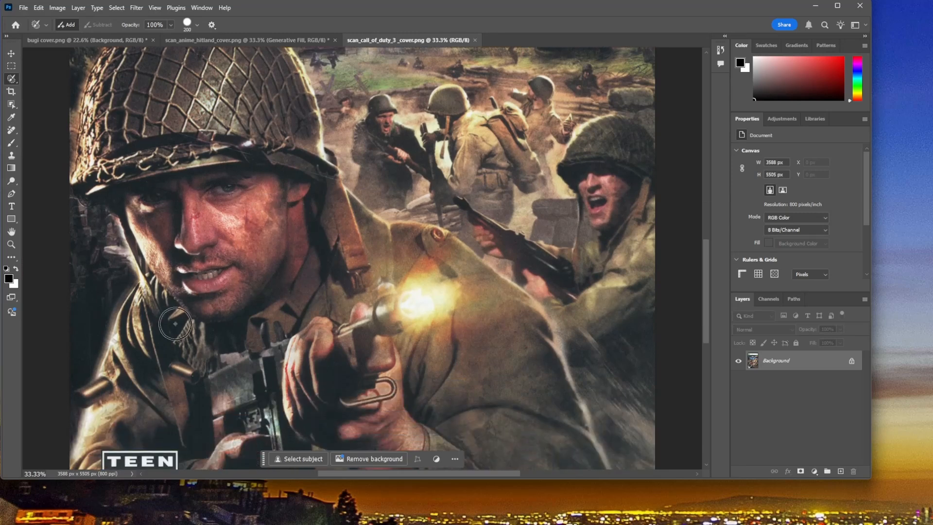
pyautogui.scroll(-6, 175, 324)
pyautogui.hotkey('ctrl', '+')
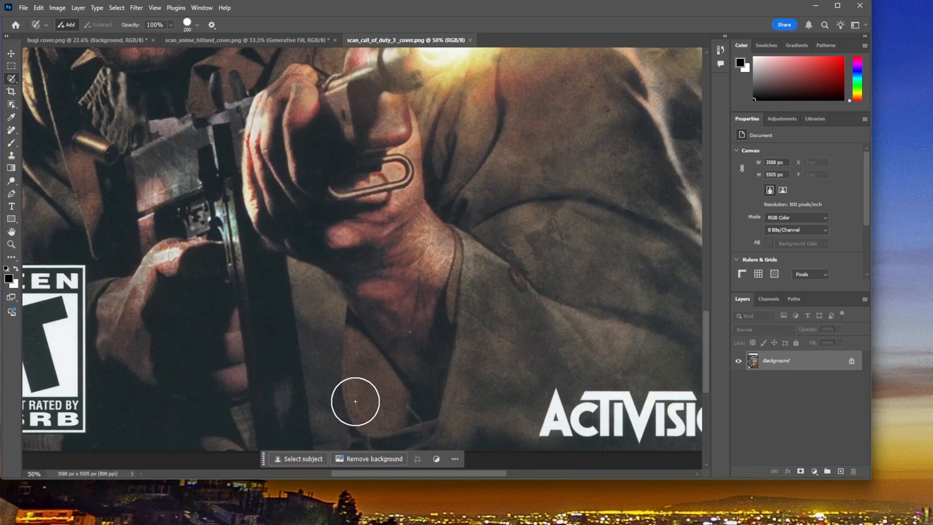
pyautogui.moveTo(463, 477); pyautogui.dragTo(403, 477)
pyautogui.scroll(-1, 235, 285)
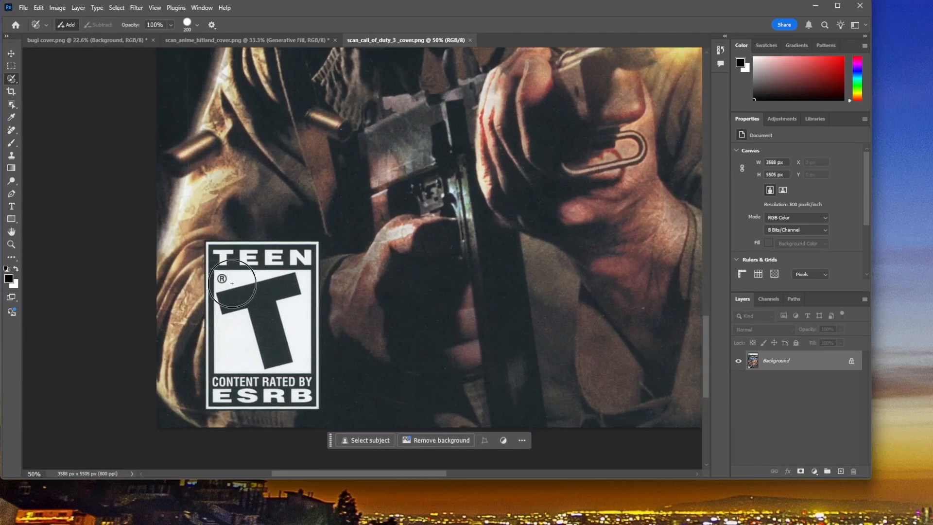
pyautogui.press('[')
pyautogui.press('[')
pyautogui.press('[')
pyautogui.press('[')
pyautogui.press('[')
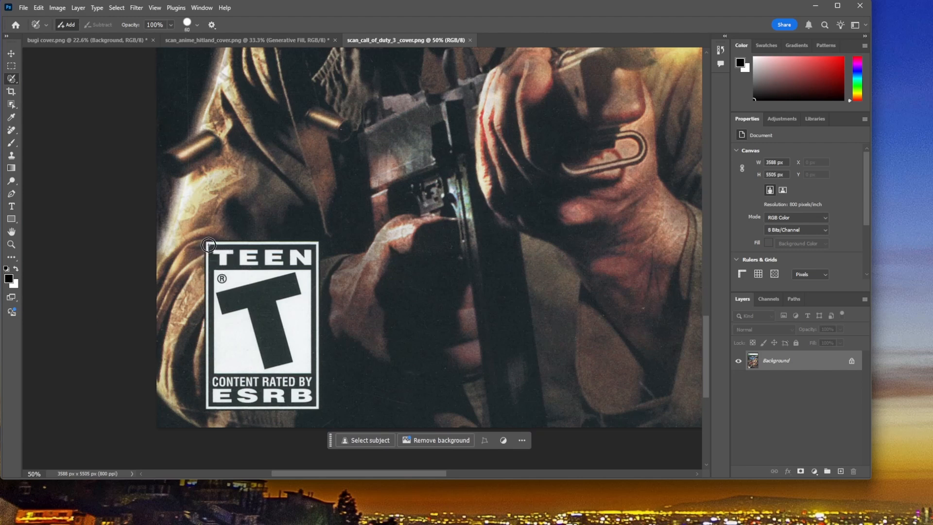
pyautogui.click(208, 245)
pyautogui.keyDown('shift'); pyautogui.click(208, 407); pyautogui.keyUp('shift')
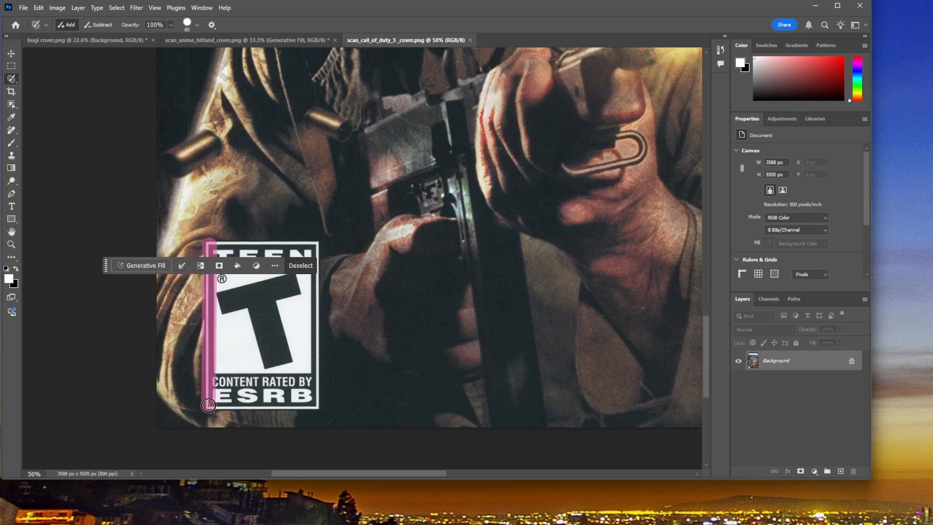
pyautogui.keyDown('shift'); pyautogui.click(316, 406); pyautogui.keyUp('shift')
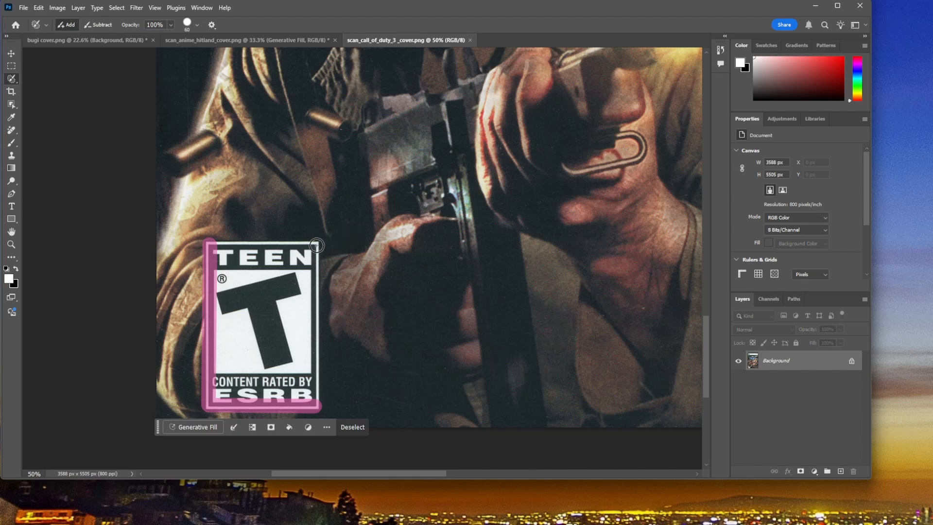
pyautogui.keyDown('shift'); pyautogui.click(314, 245); pyautogui.keyUp('shift')
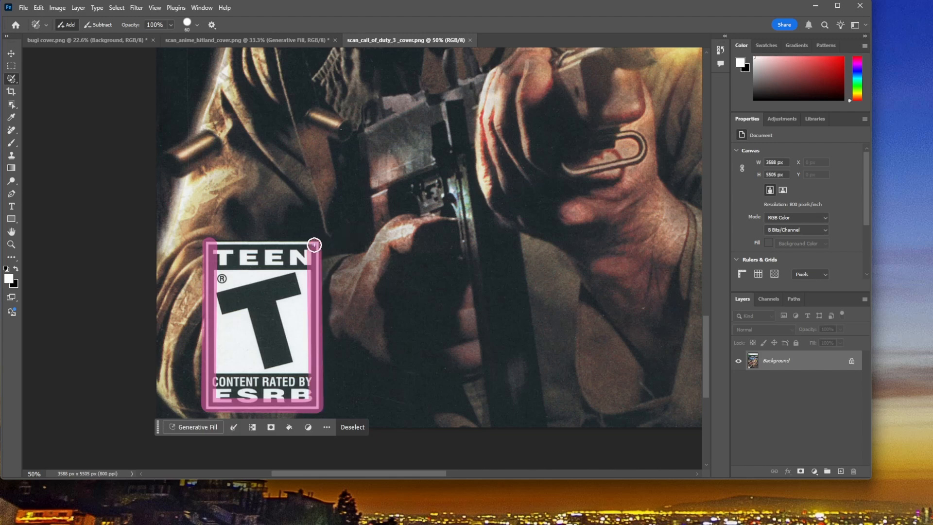
pyautogui.keyDown('shift'); pyautogui.click(216, 244); pyautogui.keyUp('shift')
# Step: Cover the inside of the rating label with the selection brush and replace it using Generative Fill without a prompt
pyautogui.moveTo(216, 245); pyautogui.dragTo(261, 284)
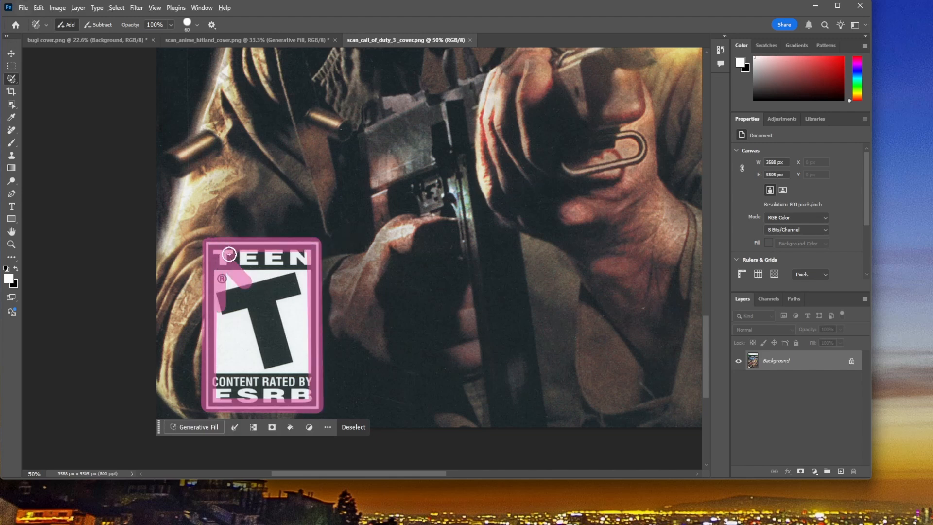
pyautogui.moveTo(228, 254)
pyautogui.mouseDown()
pyautogui.moveTo(303, 257)
pyautogui.moveTo(300, 365)
pyautogui.moveTo(236, 397)
pyautogui.mouseUp()
pyautogui.moveTo(219, 366)
pyautogui.mouseDown()
pyautogui.moveTo(223, 275)
pyautogui.moveTo(299, 268)
pyautogui.moveTo(290, 380)
pyautogui.moveTo(251, 381)
pyautogui.moveTo(293, 382)
pyautogui.moveTo(229, 384)
pyautogui.moveTo(236, 285)
pyautogui.mouseUp()
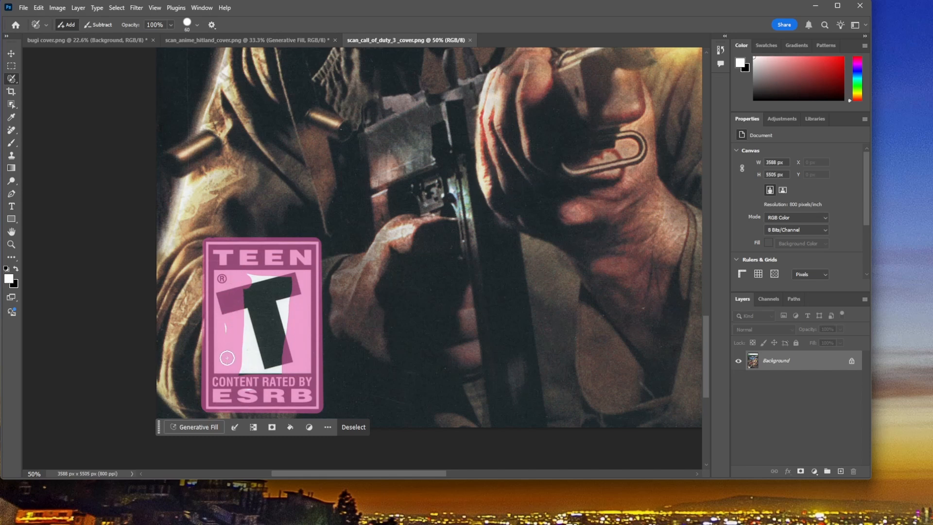
pyautogui.moveTo(229, 367)
pyautogui.mouseDown()
pyautogui.moveTo(276, 370)
pyautogui.moveTo(291, 268)
pyautogui.moveTo(245, 278)
pyautogui.moveTo(247, 342)
pyautogui.moveTo(261, 366)
pyautogui.moveTo(276, 331)
pyautogui.moveTo(277, 286)
pyautogui.moveTo(259, 289)
pyautogui.moveTo(260, 358)
pyautogui.moveTo(270, 297)
pyautogui.mouseUp()
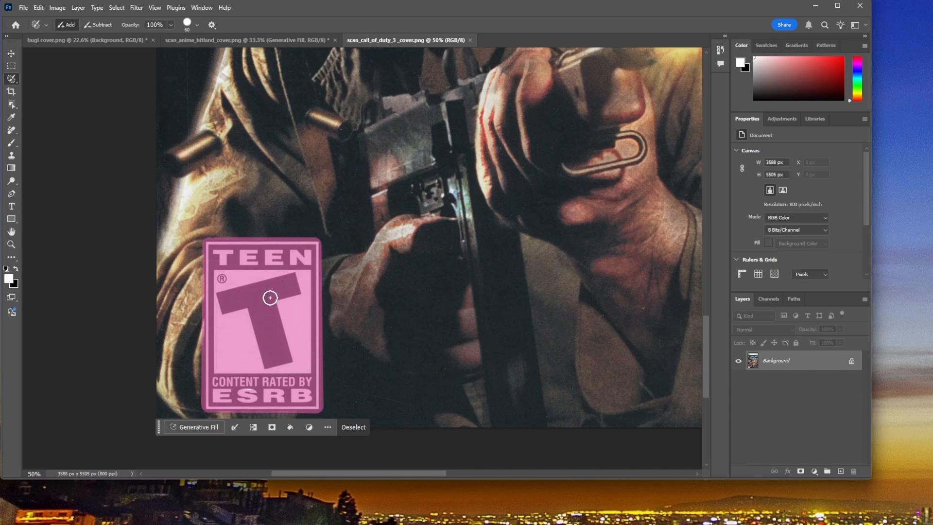
pyautogui.click(203, 427)
pyautogui.click(370, 428)
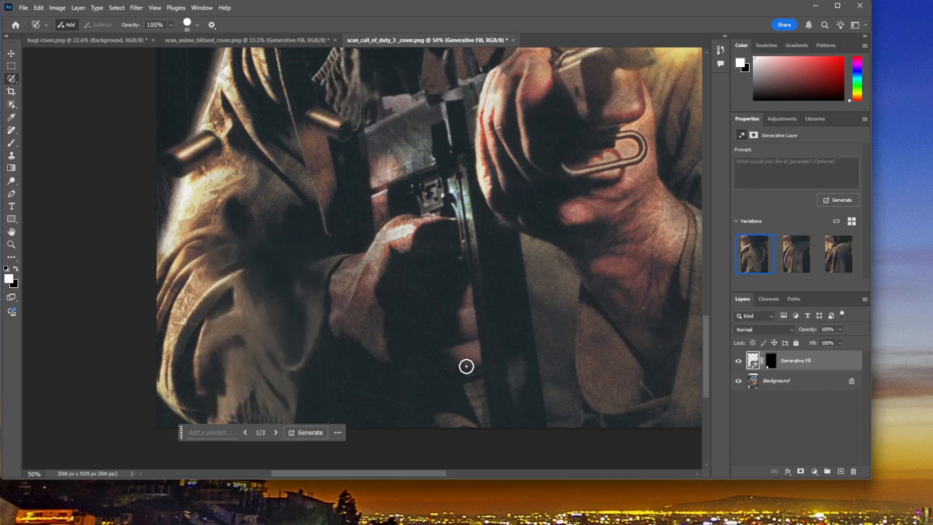
# Step: Look through the fill variations for the rating label area and choose the second one
pyautogui.click(803, 266)
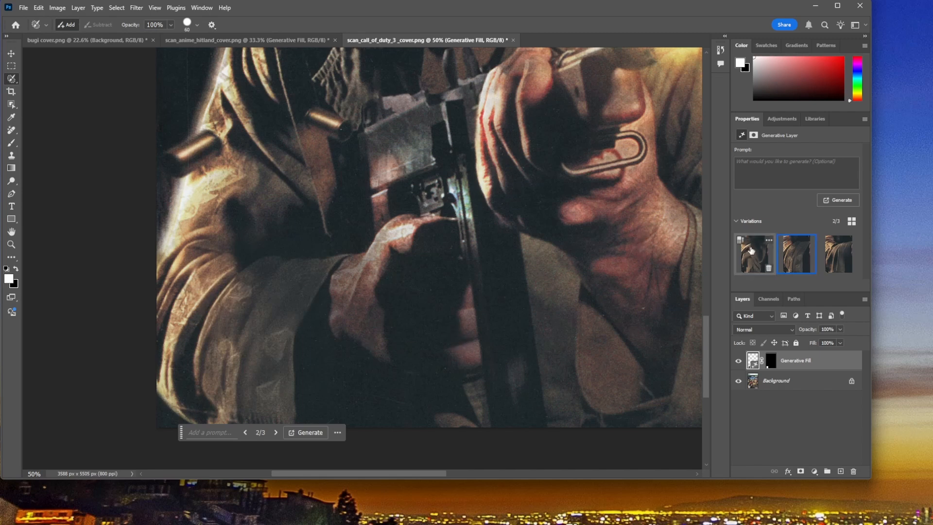
pyautogui.click(825, 262)
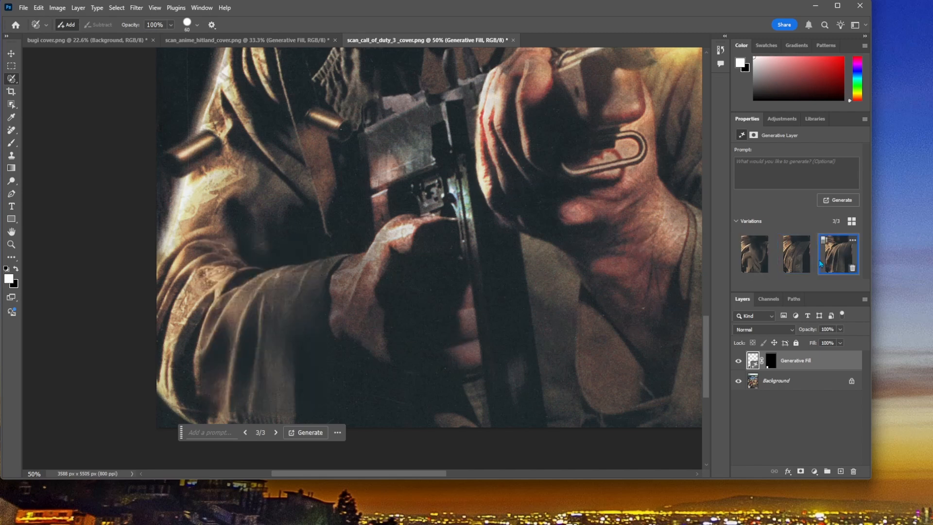
pyautogui.click(797, 264)
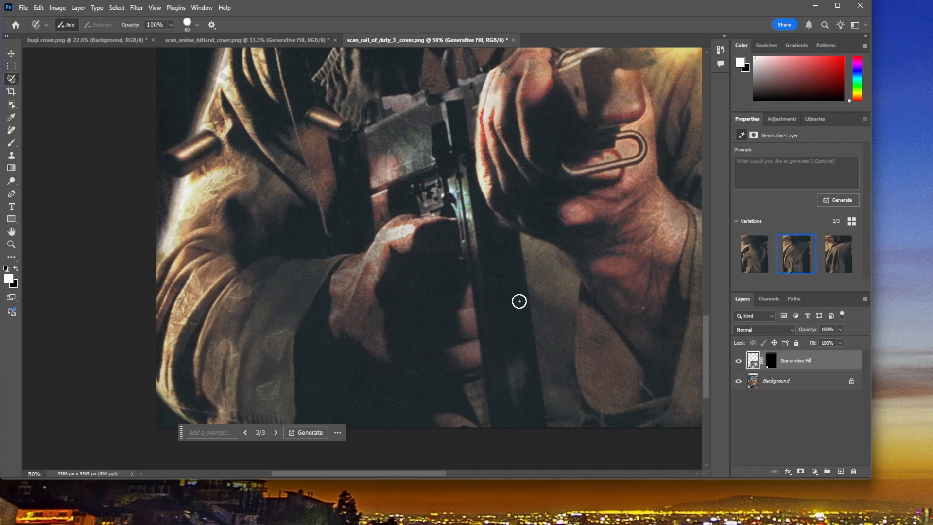
# Step: Fit the cover to the view and toggle the Generative Fill layer's visibility to compare it with the original
pyautogui.hotkey('ctrl', '0')
pyautogui.scroll(-5, 521, 371)
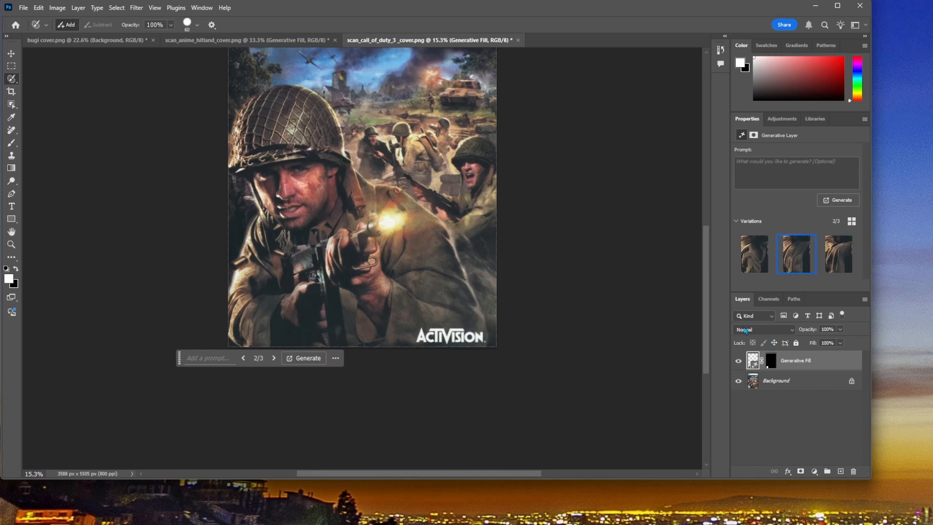
pyautogui.click(739, 363)
pyautogui.click(738, 362)
pyautogui.click(739, 361)
pyautogui.click(738, 362)
# Step: Compare the third and first fill variations at full-cover view and return to the second one
pyautogui.click(838, 262)
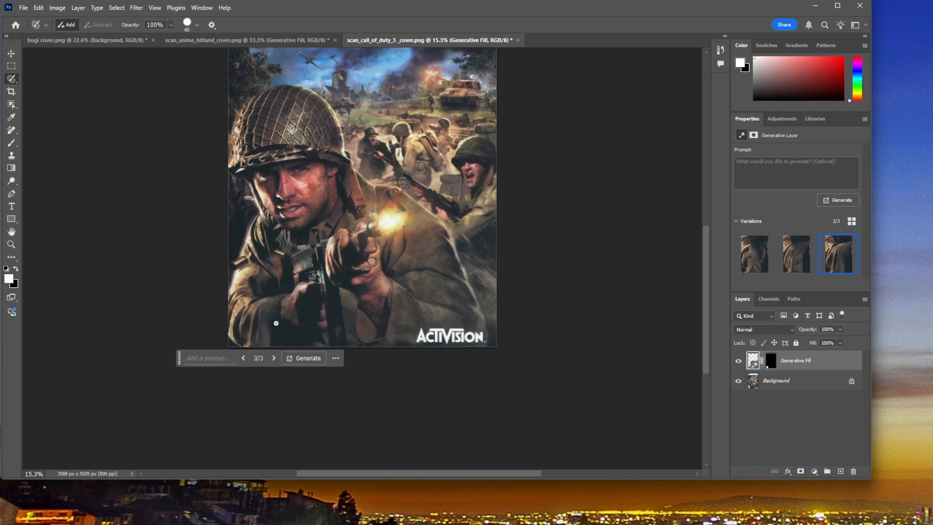
pyautogui.click(796, 253)
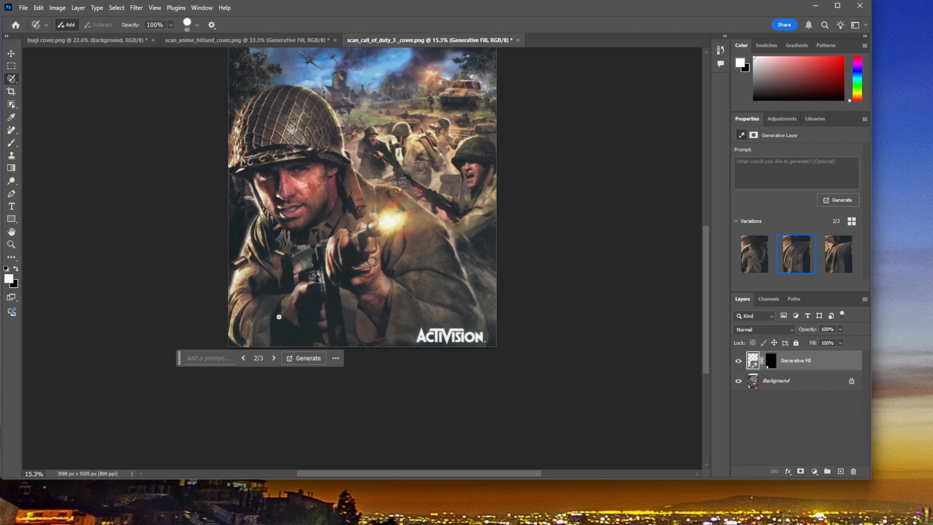
pyautogui.click(821, 261)
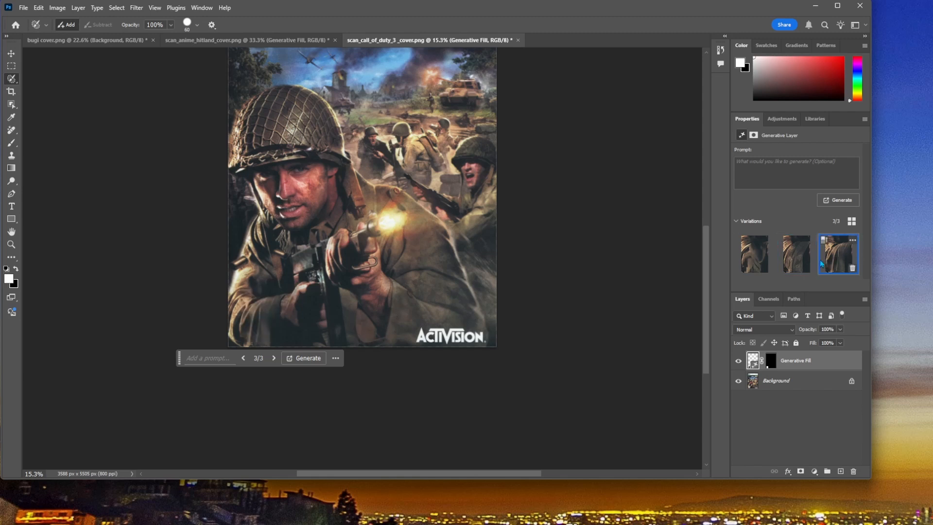
pyautogui.click(754, 254)
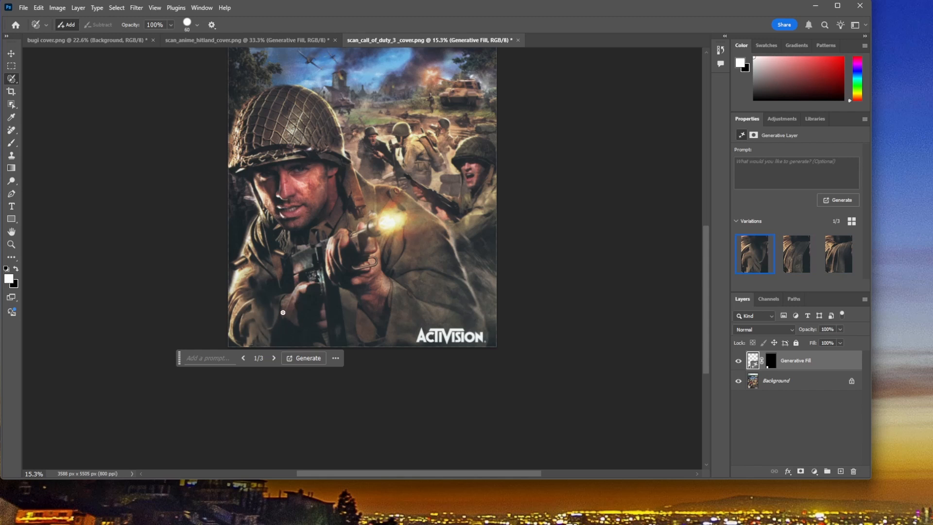
pyautogui.click(796, 254)
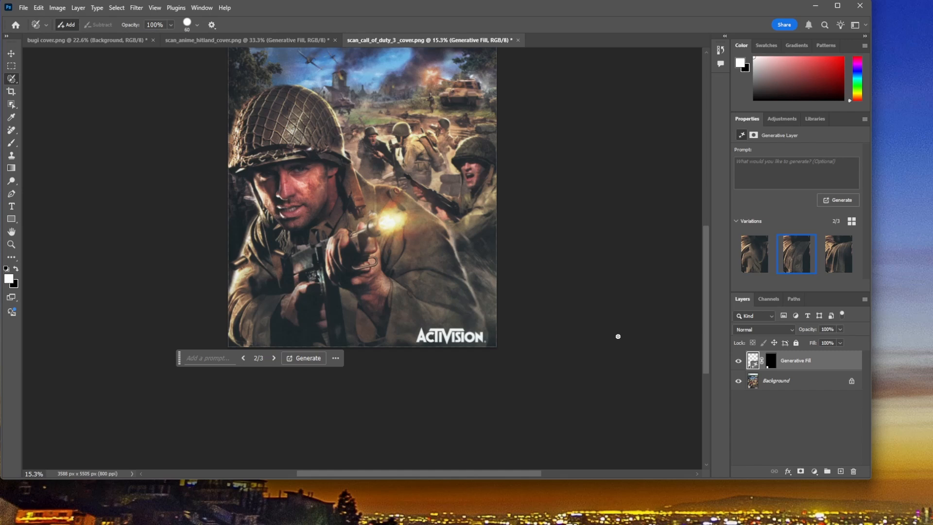
# Step: Select the Background layer and cover the whole Activision logo, including its registered mark, with the selection brush
pyautogui.hotkey('ctrl', '+')
pyautogui.hotkey('ctrl', '+')
pyautogui.scroll(-2, 612, 356)
pyautogui.hotkey('ctrl', '+')
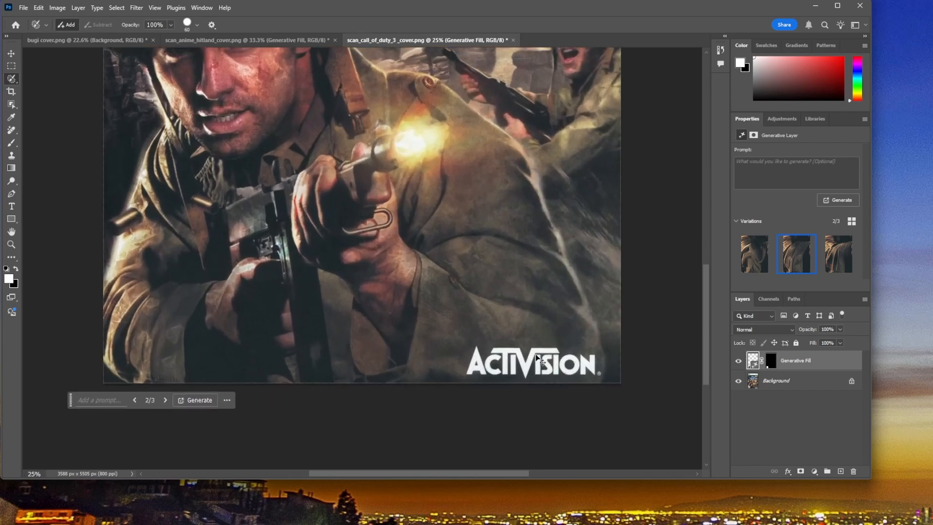
pyautogui.moveTo(416, 474); pyautogui.dragTo(468, 475)
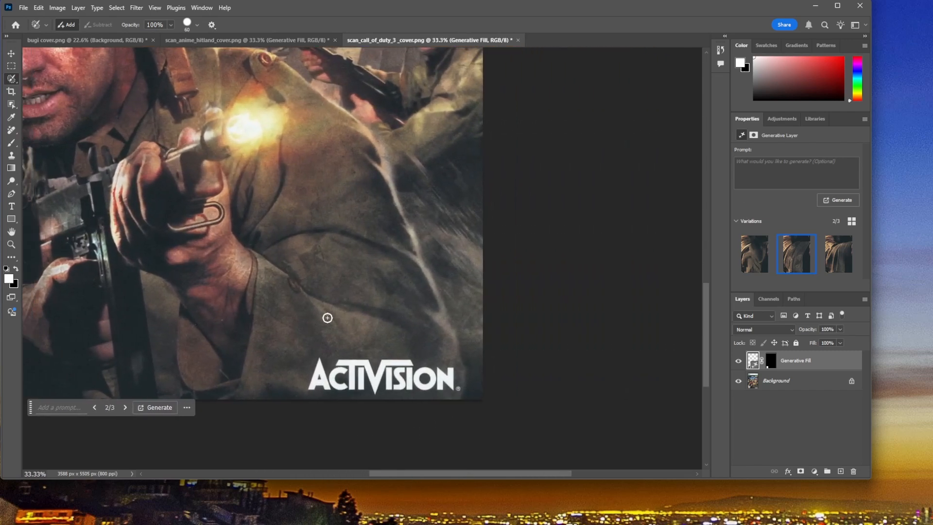
pyautogui.scroll(-2, 330, 316)
pyautogui.hotkey('ctrl', '+')
pyautogui.hotkey('ctrl', '+')
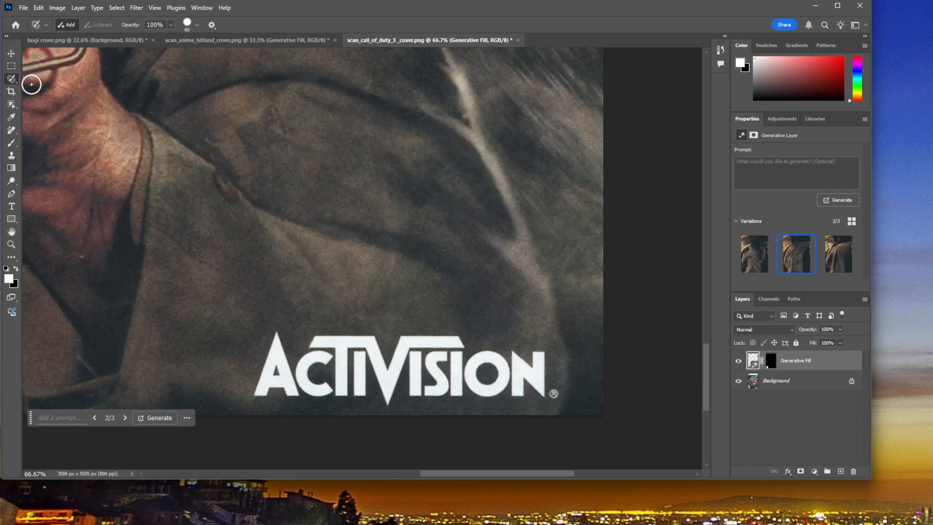
pyautogui.click(777, 383)
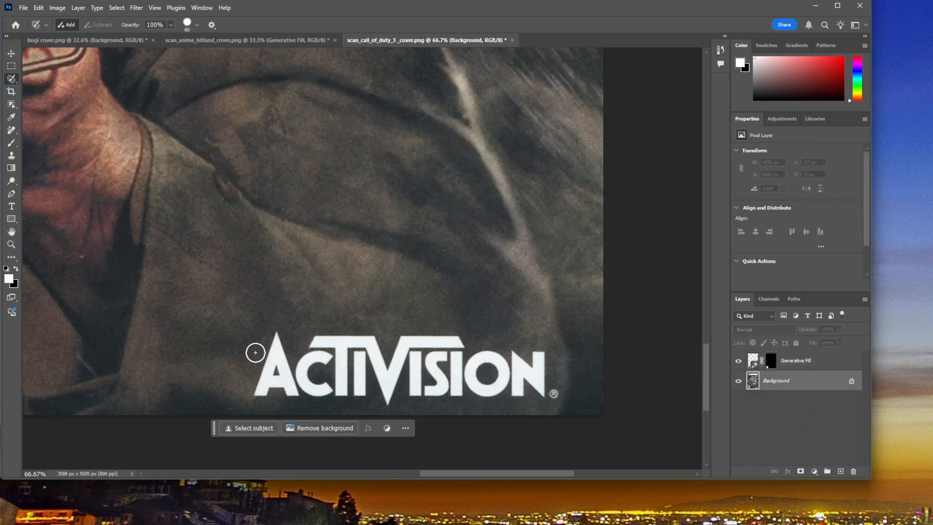
pyautogui.moveTo(275, 335)
pyautogui.mouseDown()
pyautogui.moveTo(258, 393)
pyautogui.moveTo(553, 395)
pyautogui.moveTo(542, 391)
pyautogui.moveTo(538, 355)
pyautogui.moveTo(533, 371)
pyautogui.moveTo(516, 357)
pyautogui.moveTo(525, 380)
pyautogui.moveTo(511, 376)
pyautogui.moveTo(507, 385)
pyautogui.moveTo(470, 360)
pyautogui.moveTo(476, 383)
pyautogui.moveTo(502, 375)
pyautogui.moveTo(492, 362)
pyautogui.moveTo(459, 364)
pyautogui.moveTo(453, 342)
pyautogui.moveTo(325, 342)
pyautogui.moveTo(302, 367)
pyautogui.moveTo(283, 350)
pyautogui.moveTo(277, 379)
pyautogui.moveTo(299, 382)
pyautogui.mouseUp()
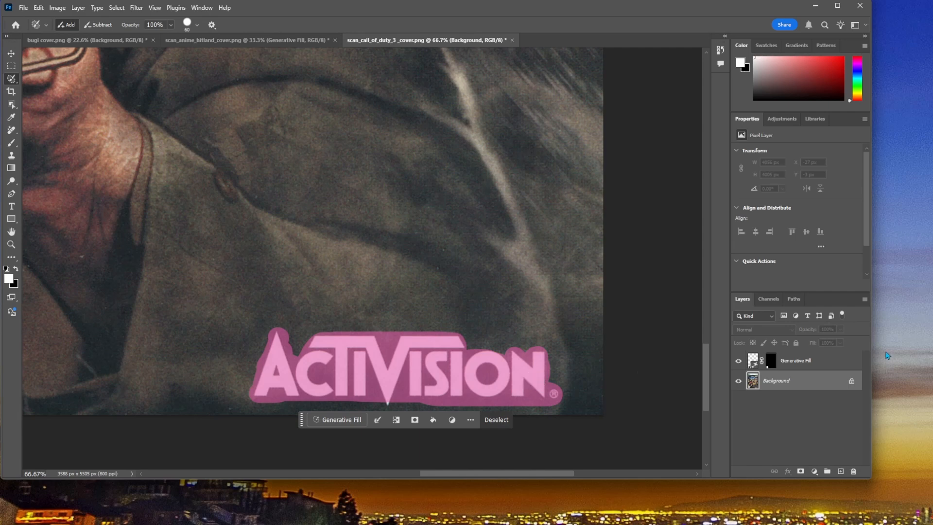
pyautogui.click(387, 400)
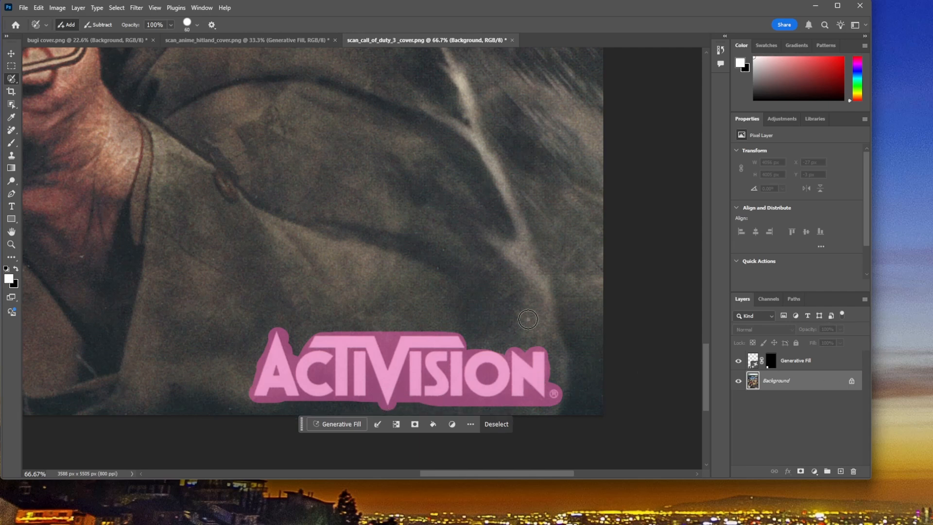
# Step: Replace the Activision logo using Generative Fill without a prompt and choose the second variation after checking the third
pyautogui.click(330, 424)
pyautogui.click(500, 425)
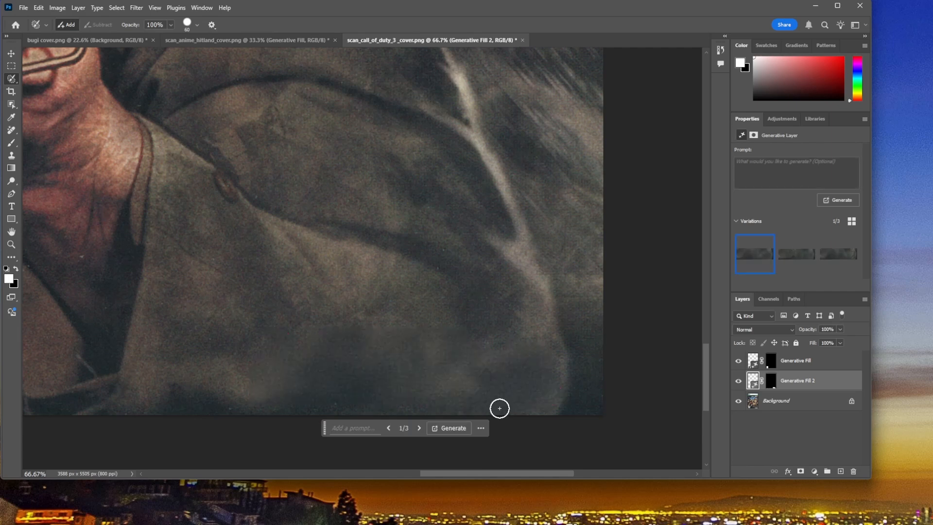
pyautogui.click(795, 257)
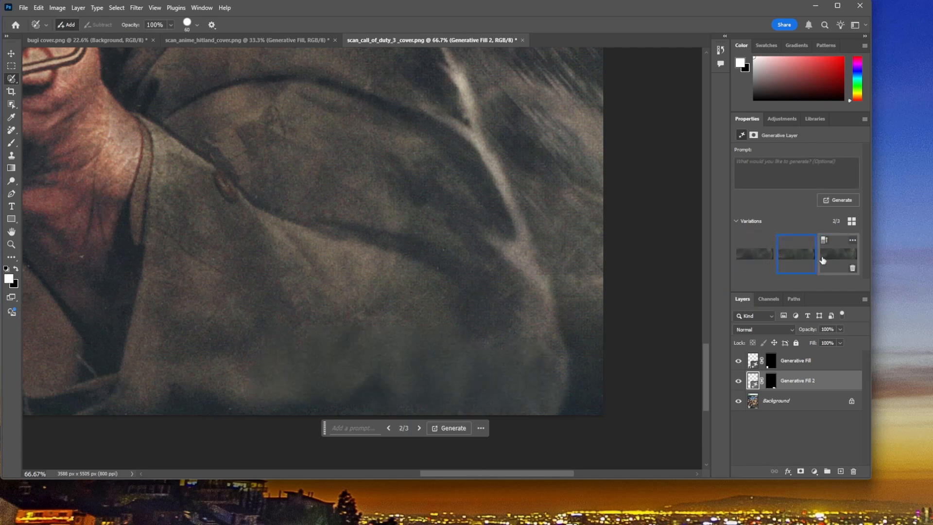
pyautogui.click(845, 263)
pyautogui.click(783, 259)
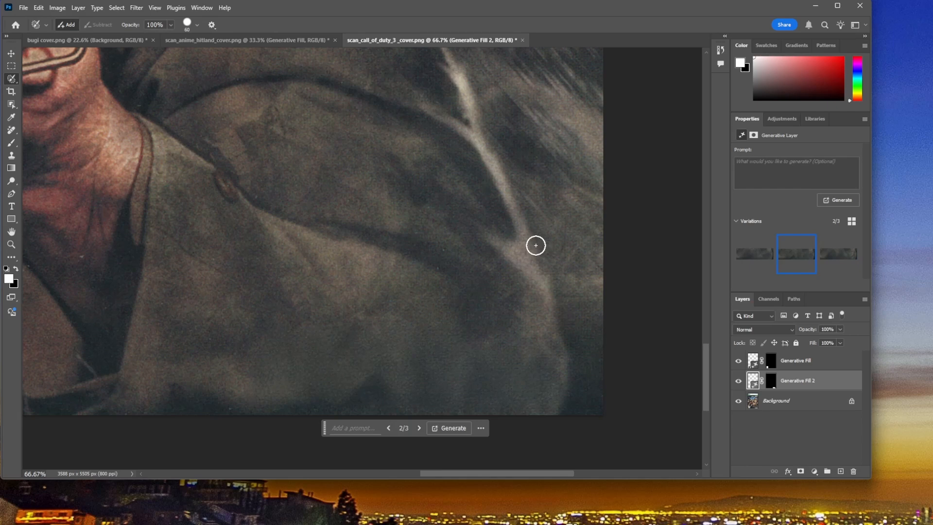
# Step: Fit the cover to the view and toggle the visibility of both Generative Fill layers to compare with the original
pyautogui.hotkey('ctrl', '0')
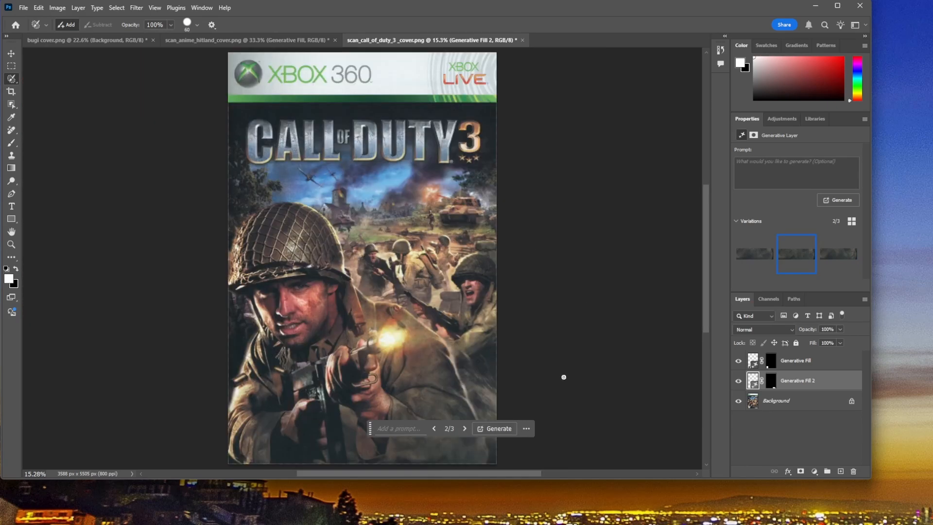
pyautogui.scroll(-3, 571, 367)
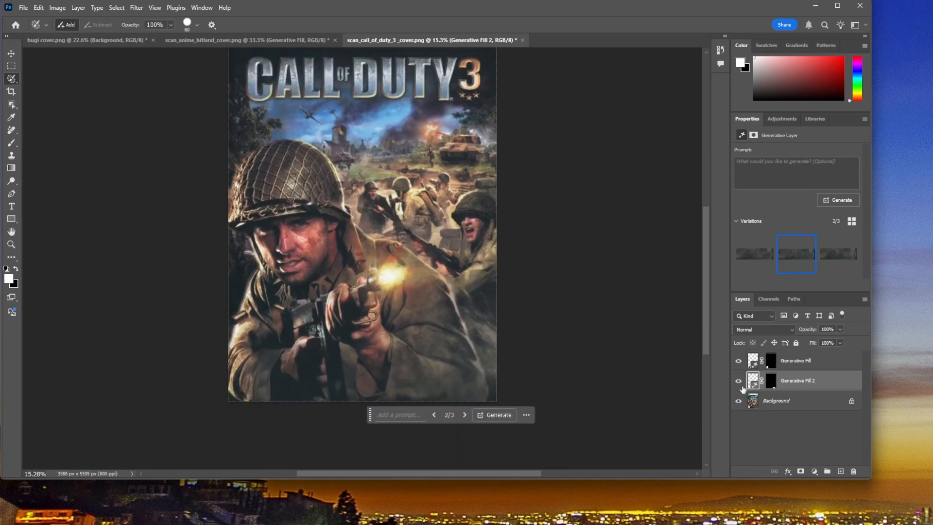
pyautogui.click(738, 361)
pyautogui.click(739, 380)
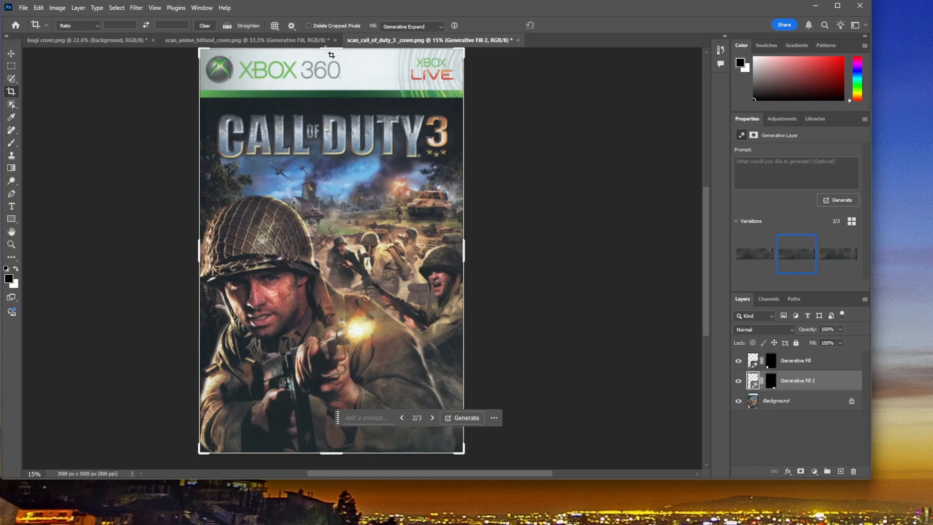
# Step: Try to crop the Xbox 360 banner off the top of the cover
pyautogui.moveTo(331, 55); pyautogui.dragTo(332, 82)
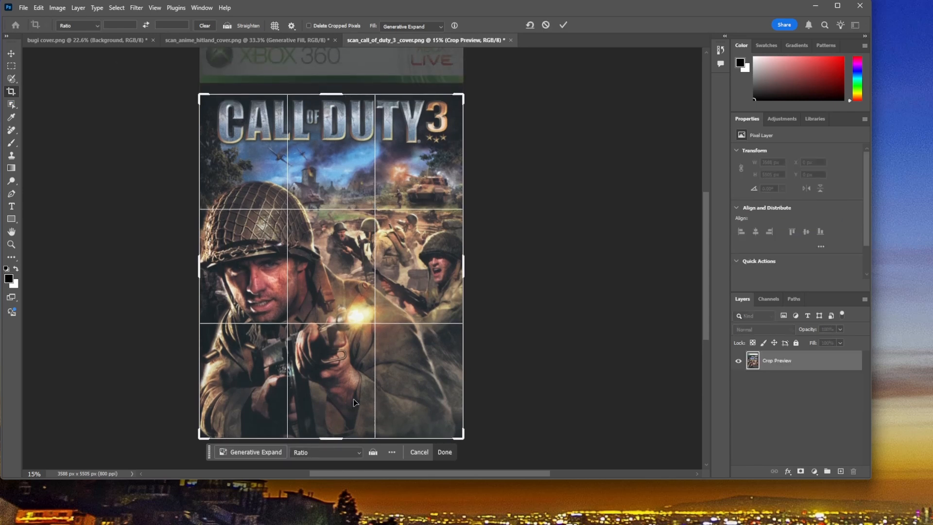
pyautogui.moveTo(336, 440)
pyautogui.mouseDown()
pyautogui.moveTo(339, 389)
pyautogui.moveTo(327, 439)
pyautogui.mouseUp()
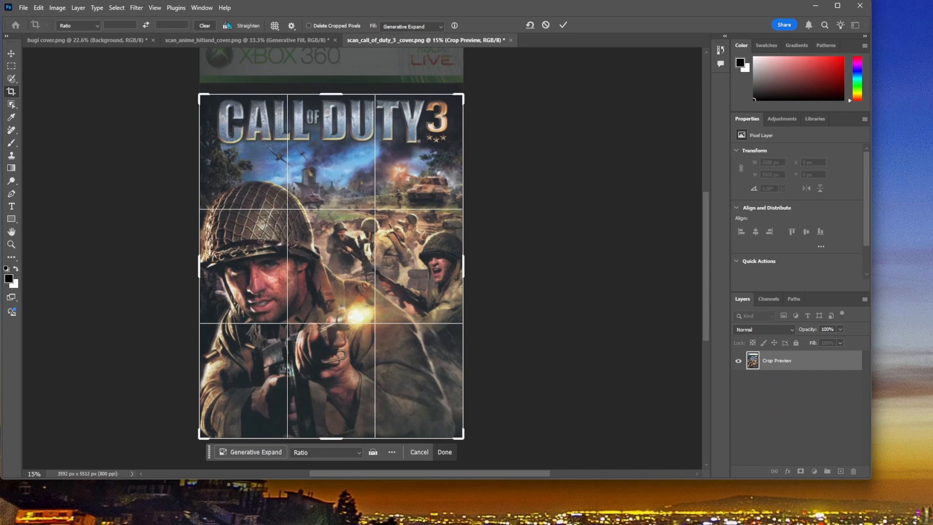
pyautogui.click(564, 24)
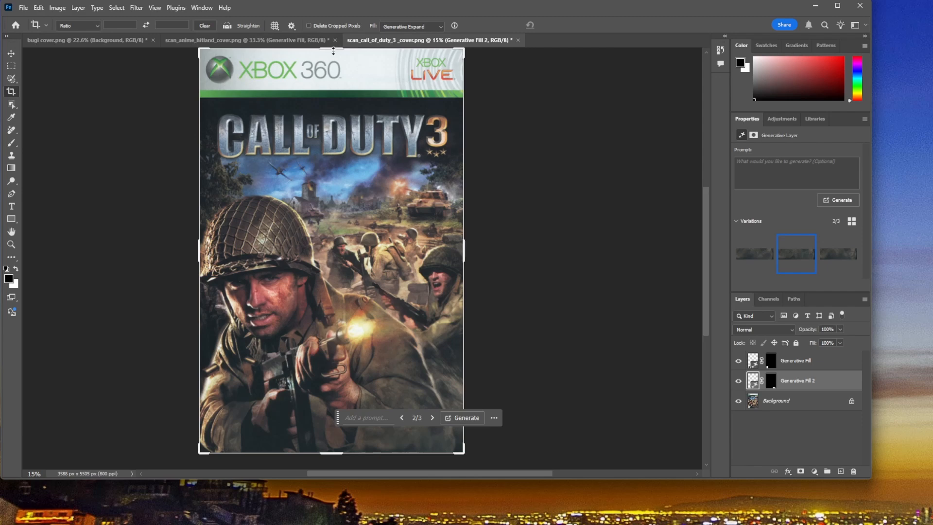
# Step: Crop the Xbox 360 banner off the top of the cover and merge all visible layers
pyautogui.moveTo(333, 50); pyautogui.dragTo(340, 82)
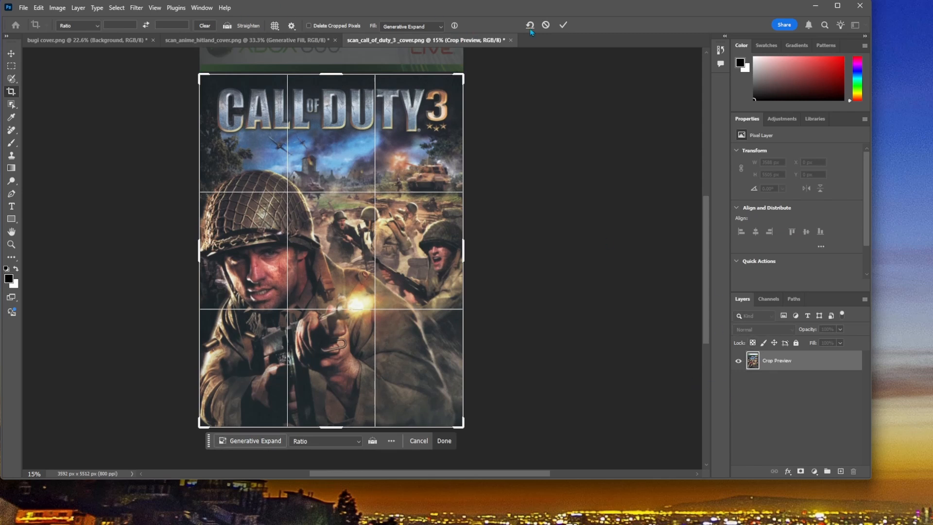
pyautogui.click(564, 25)
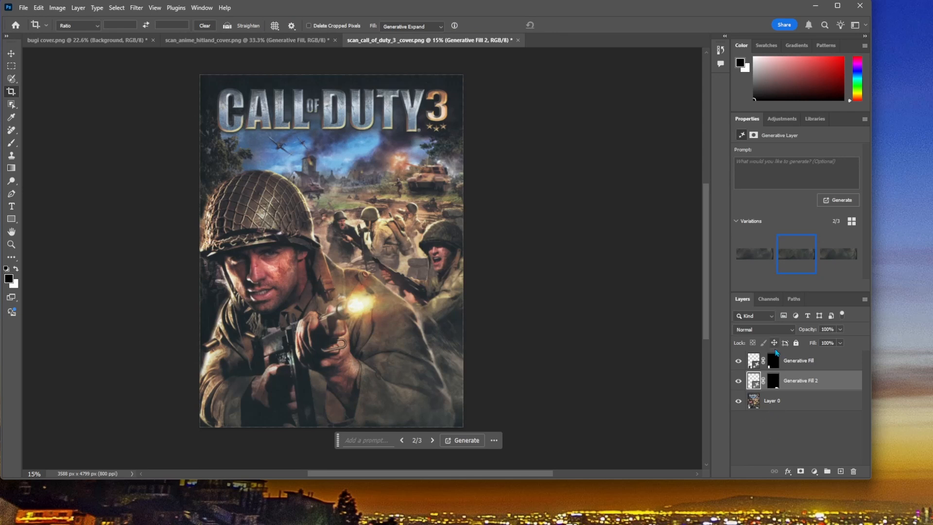
pyautogui.rightClick(823, 360)
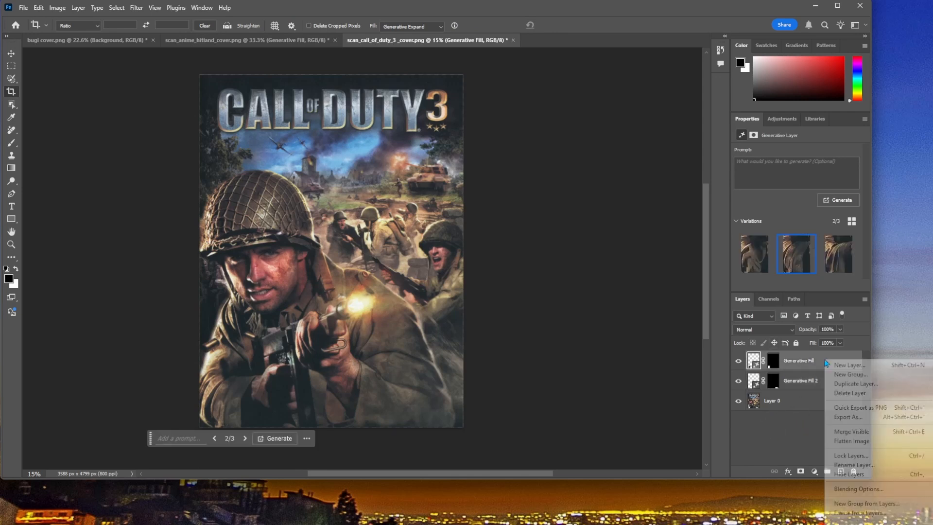
pyautogui.click(859, 435)
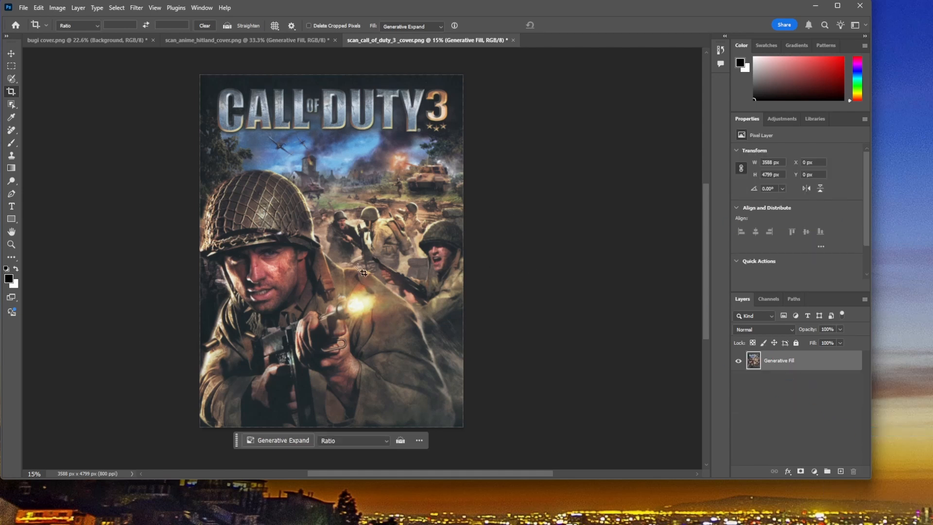
# Step: Set the crop ratio for the merged cover to 1:1 (Square)
pyautogui.click(11, 91)
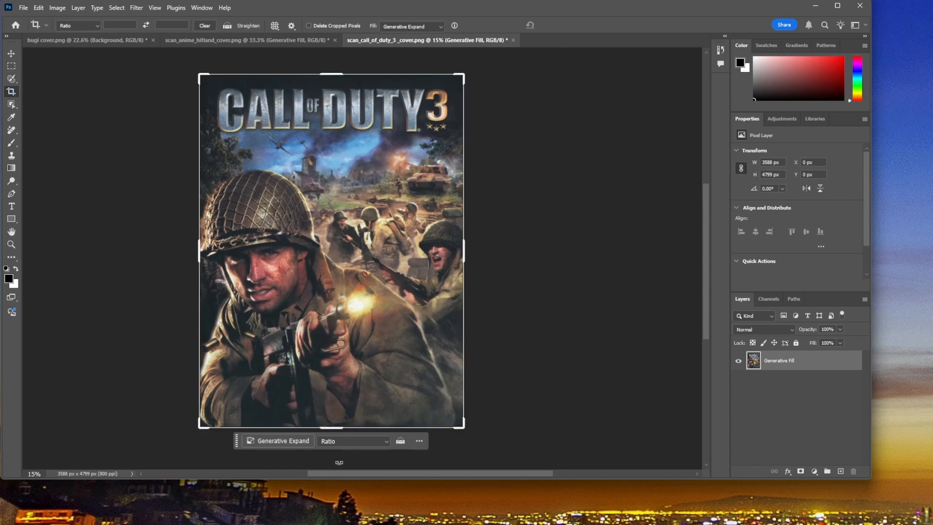
pyautogui.click(78, 25)
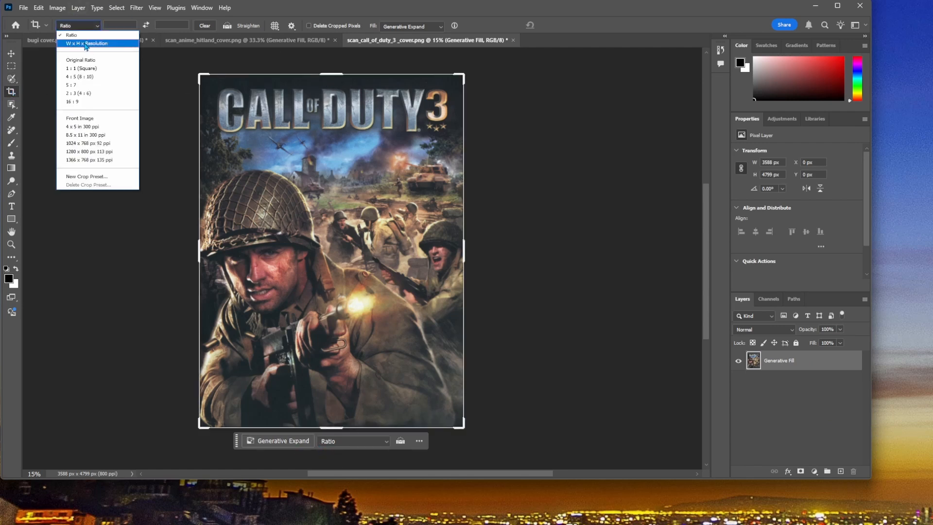
pyautogui.click(83, 69)
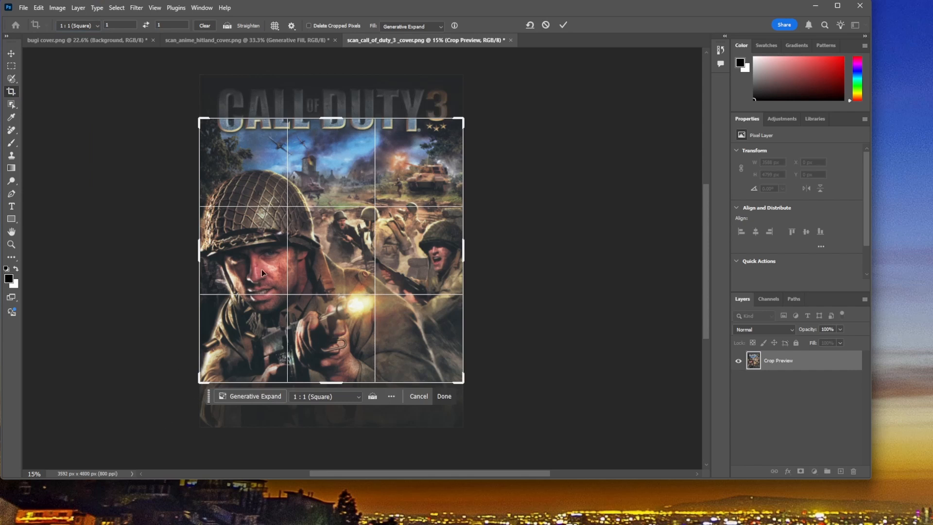
pyautogui.keyDown('ctrl'); pyautogui.click(199, 384); pyautogui.keyUp('ctrl')
pyautogui.moveTo(190, 394); pyautogui.dragTo(216, 365)
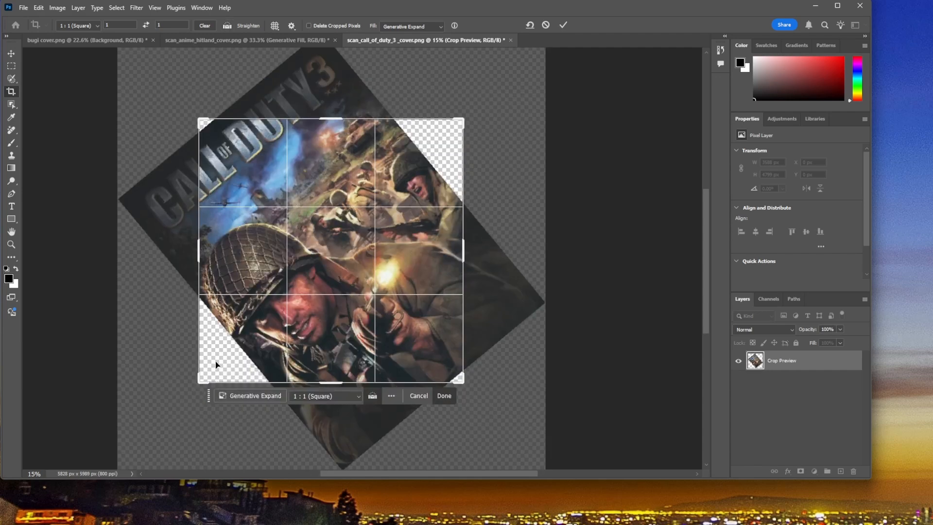
pyautogui.hotkey('ctrl', 'z')
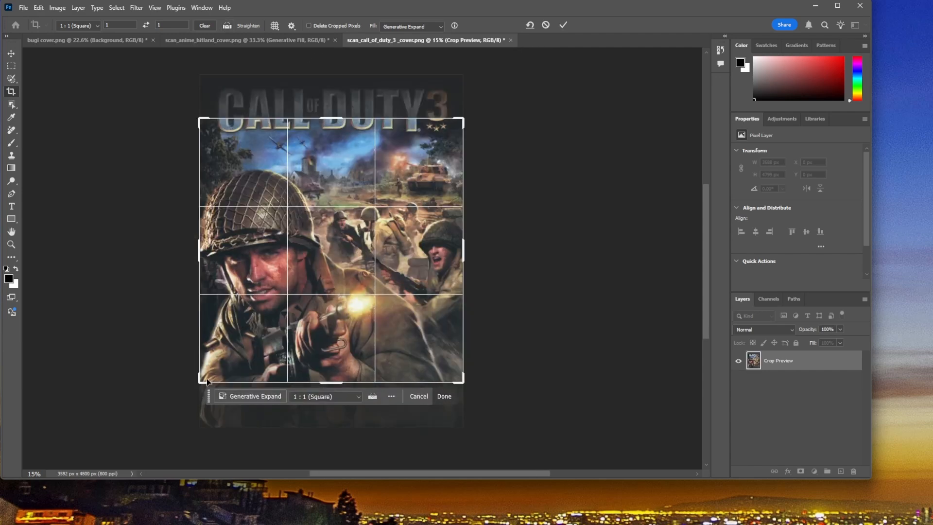
# Step: Enlarge the square crop to the cover's full height and fill the empty sides using Generative Expand without a prompt
pyautogui.moveTo(201, 381); pyautogui.dragTo(162, 421)
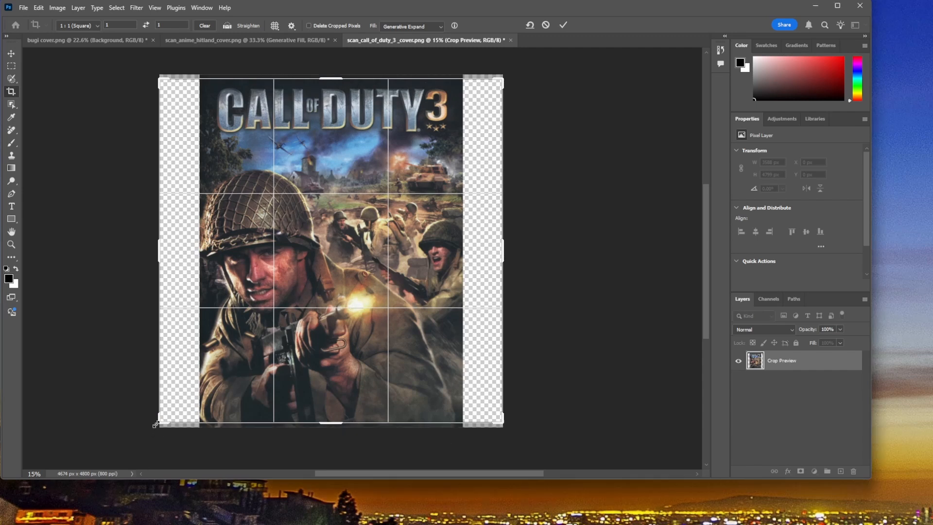
pyautogui.moveTo(160, 421); pyautogui.dragTo(152, 430)
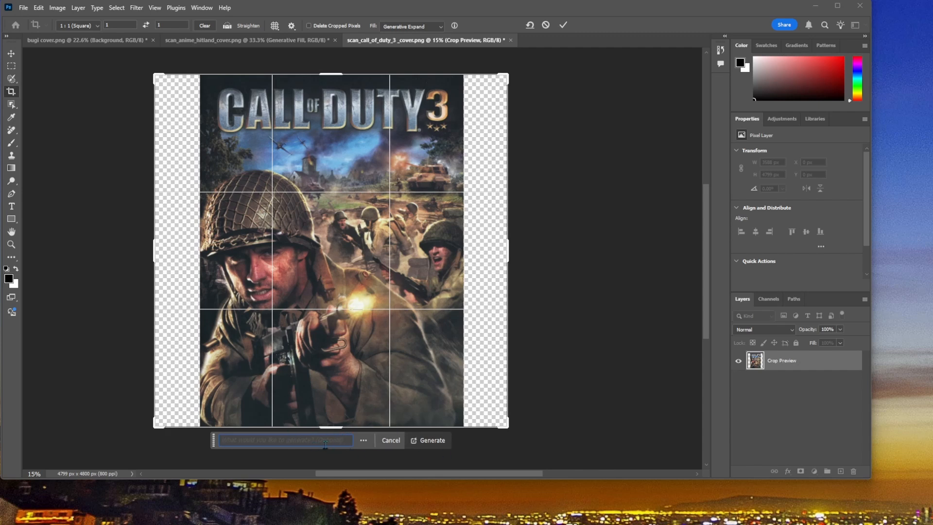
pyautogui.click(382, 440)
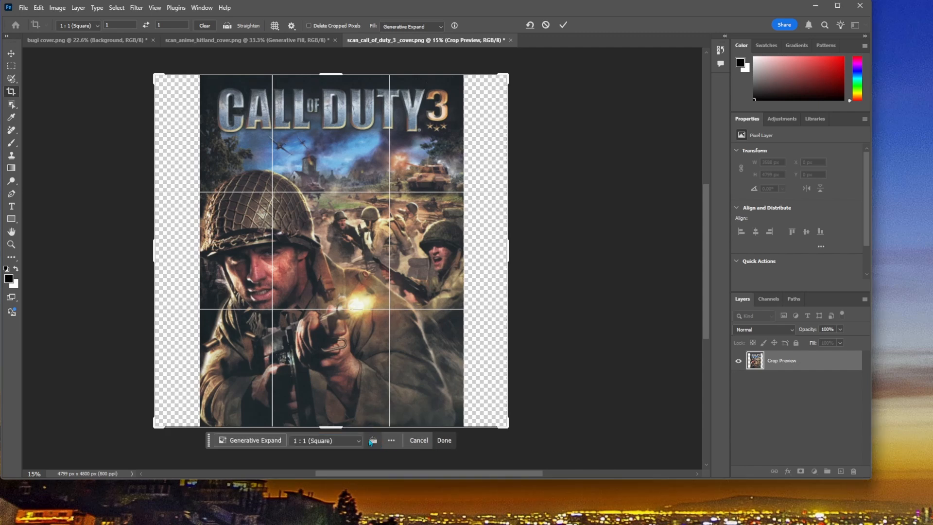
pyautogui.click(255, 441)
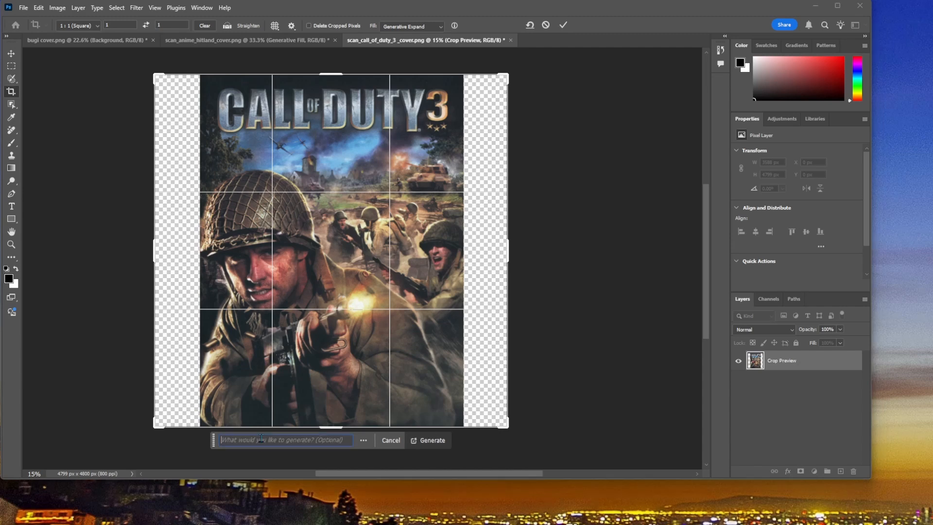
pyautogui.click(433, 441)
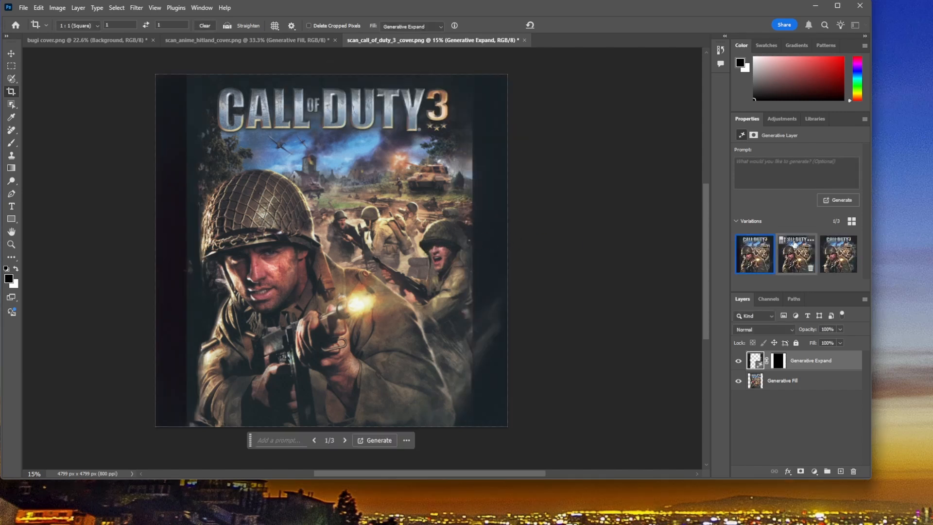
# Step: Compare the second and third Generative Expand variations, check the result against the unexpanded cover, and choose the second variation
pyautogui.click(785, 261)
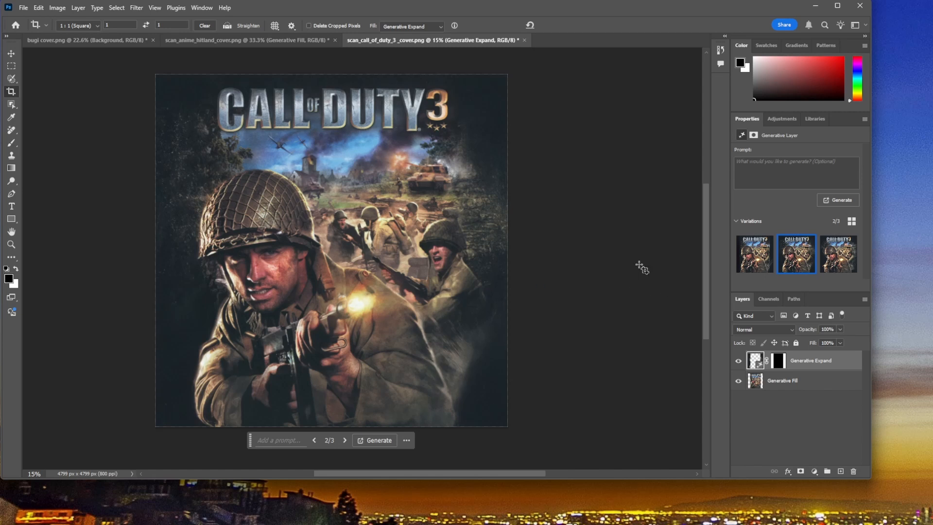
pyautogui.click(739, 362)
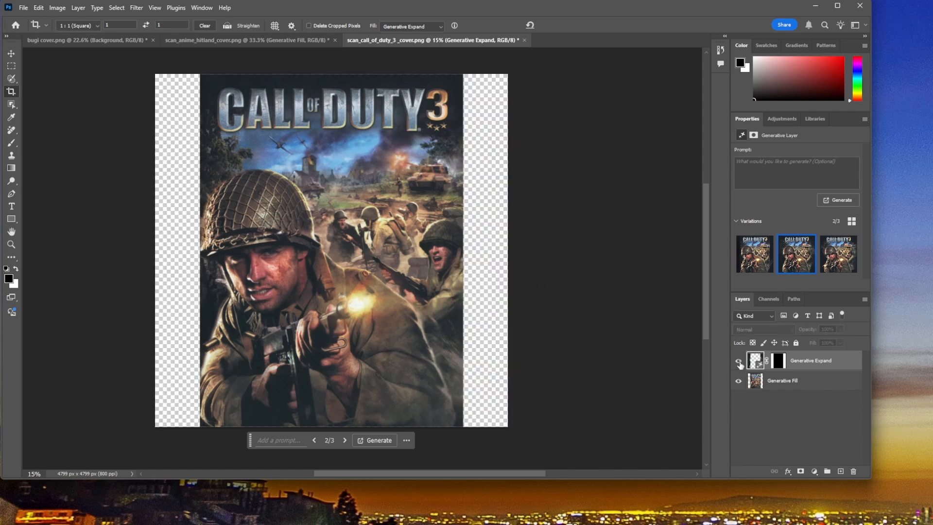
pyautogui.click(739, 361)
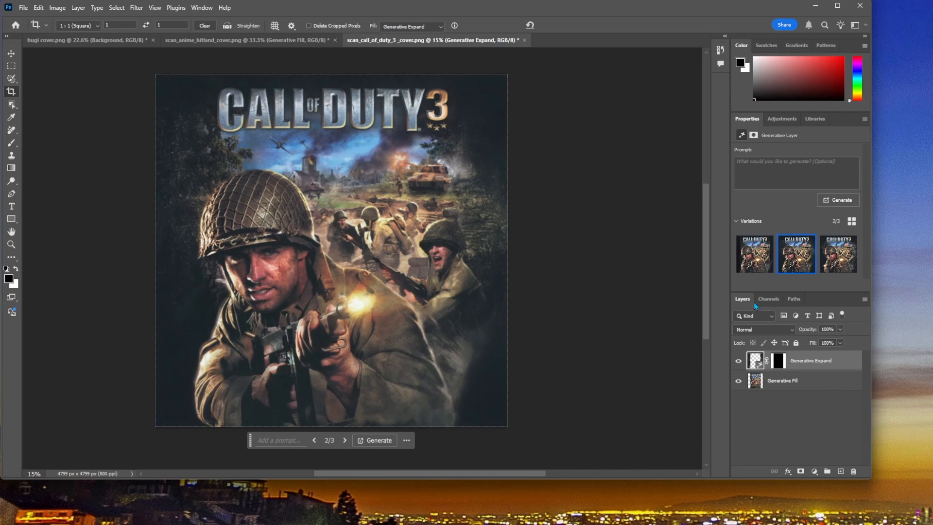
pyautogui.click(834, 263)
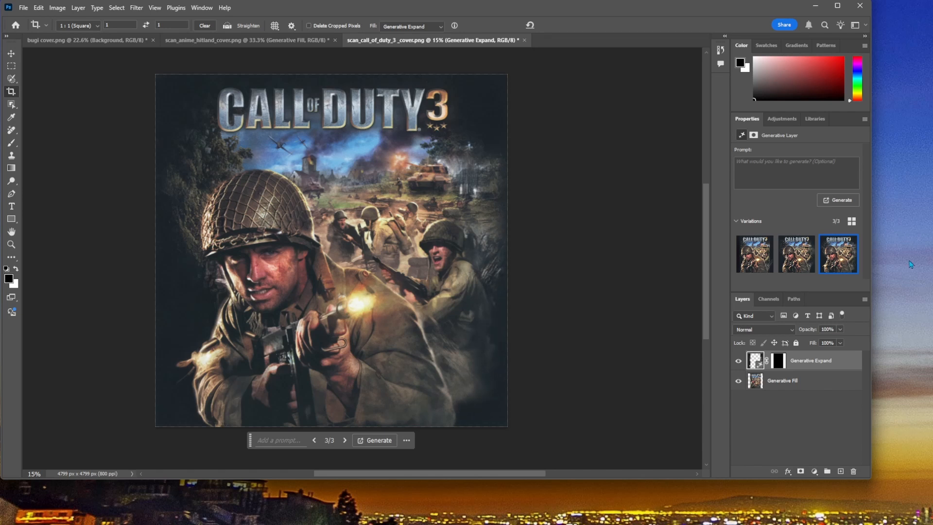
pyautogui.click(784, 263)
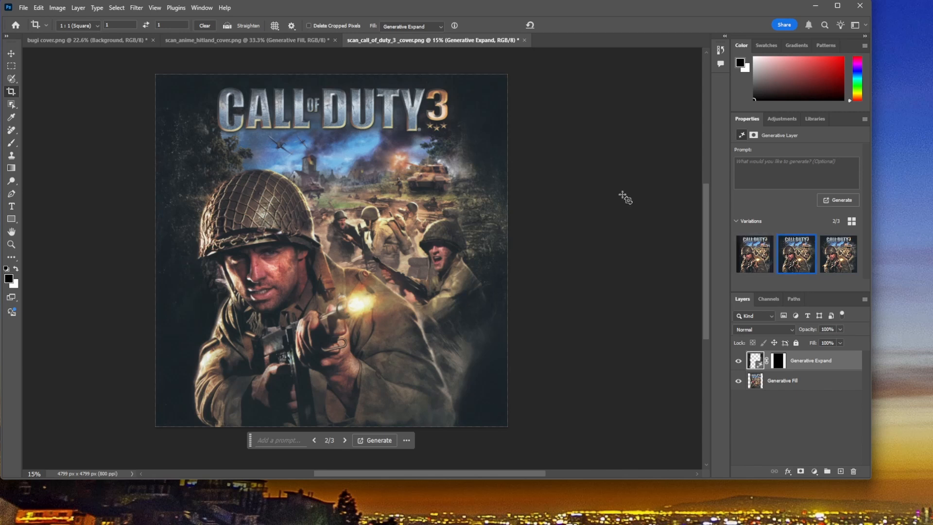
pyautogui.click(830, 258)
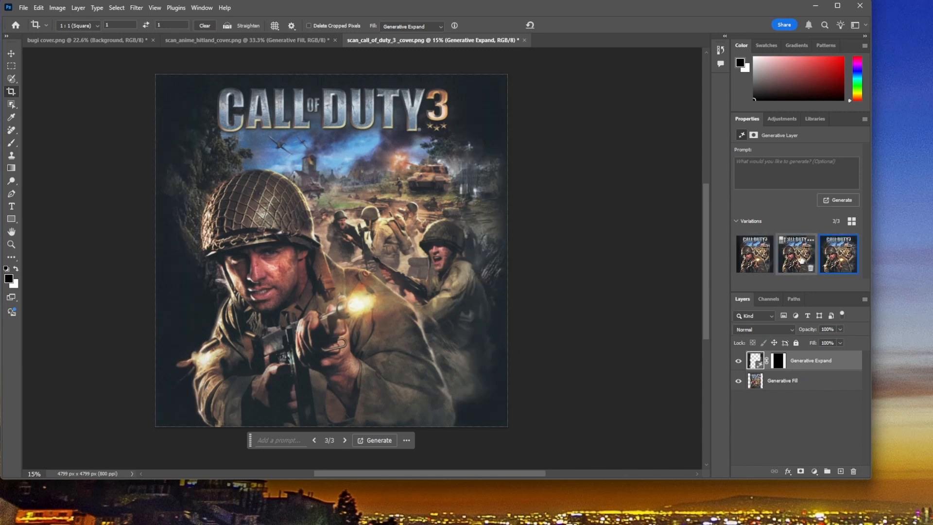
pyautogui.click(800, 260)
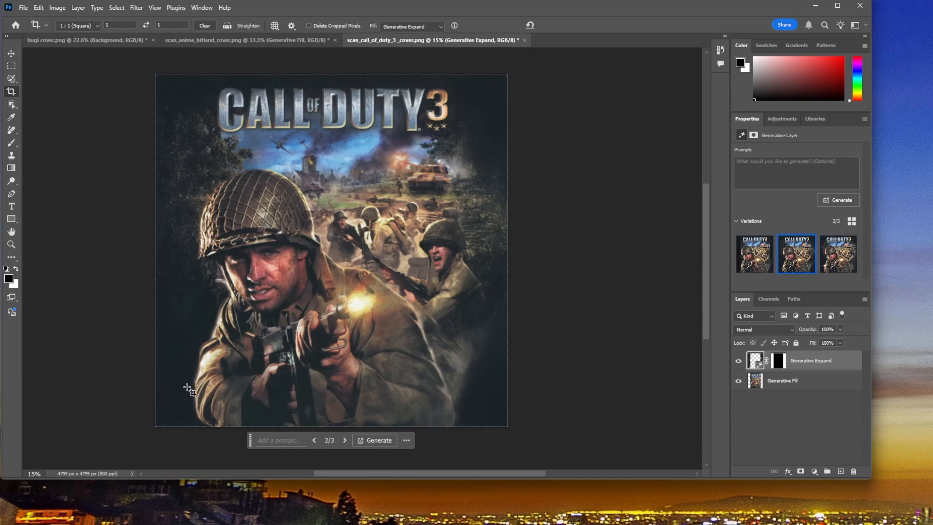
pyautogui.click(841, 258)
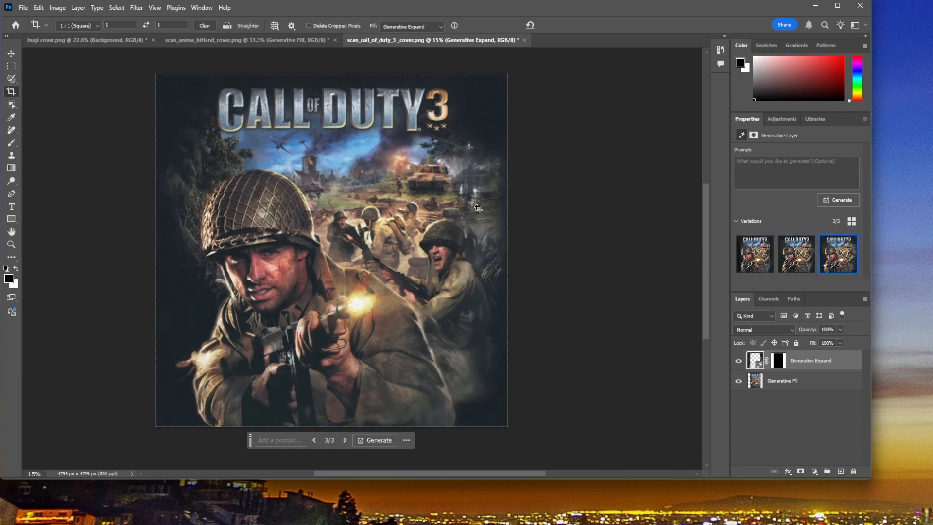
pyautogui.click(810, 268)
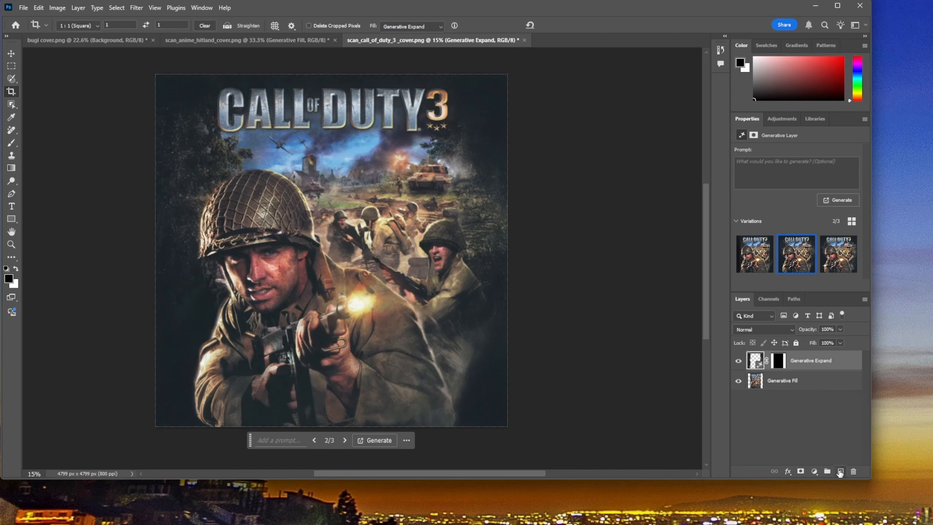
# Step: Add a new layer above Generative Expand and copy the visible second variation onto it with Apply Image
pyautogui.click(840, 472)
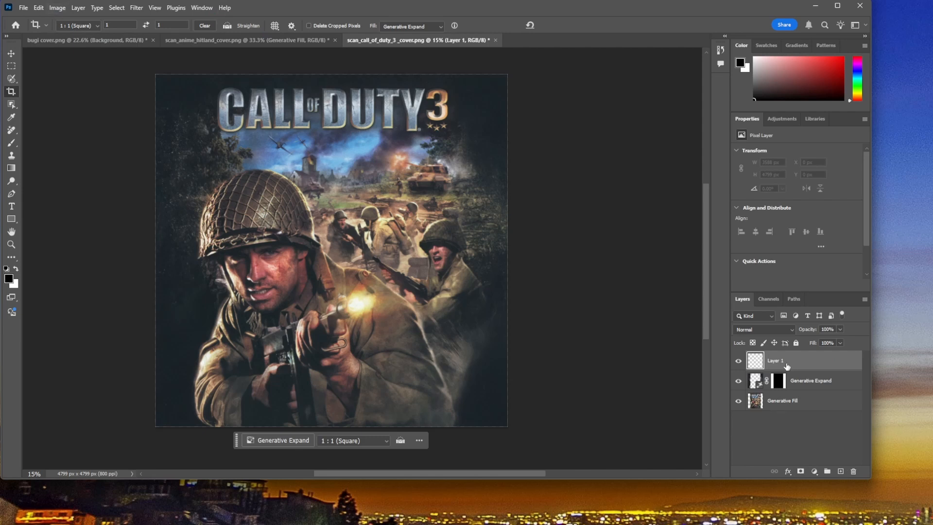
pyautogui.click(57, 7)
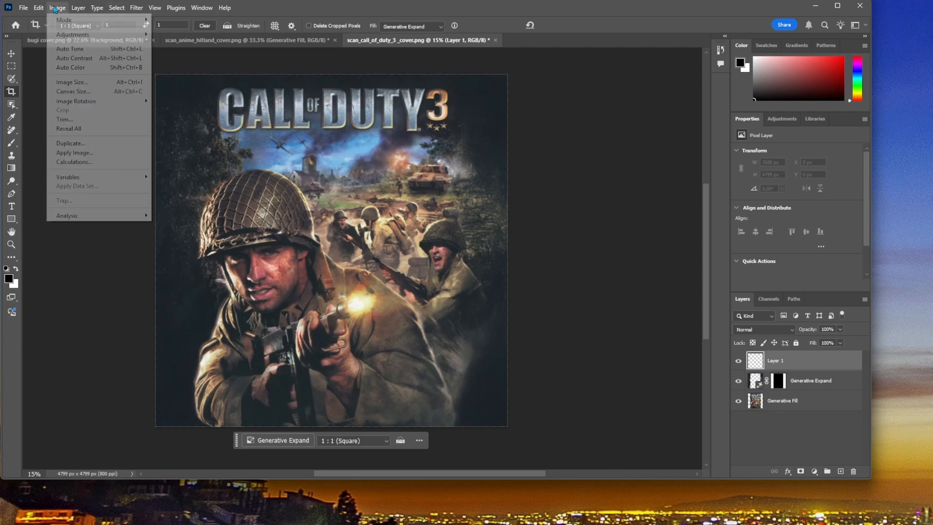
pyautogui.click(80, 152)
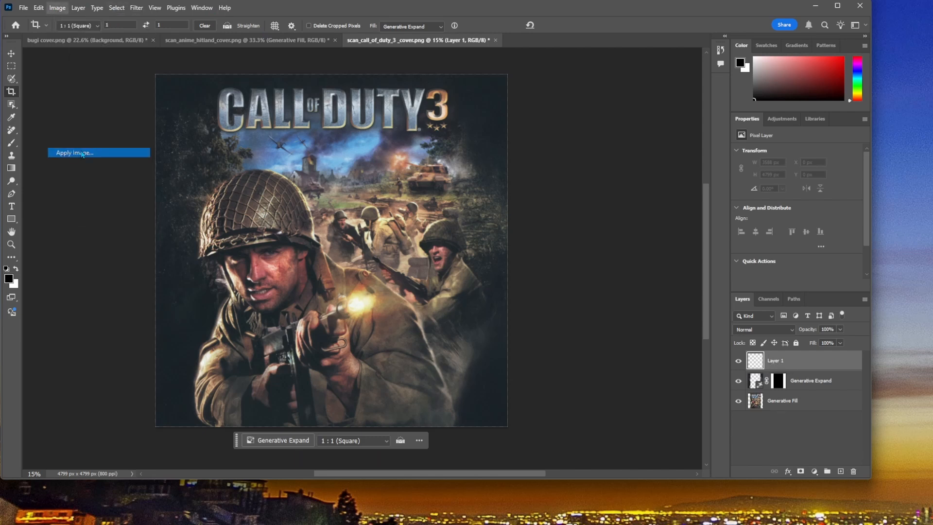
pyautogui.click(468, 176)
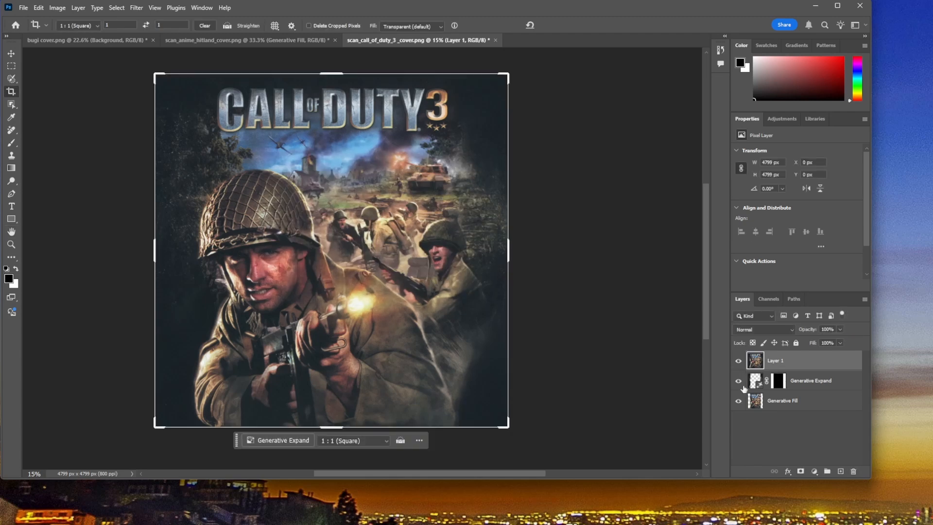
pyautogui.click(738, 382)
pyautogui.click(738, 380)
# Step: Hide Layer 1, switch Generative Expand to its third variation, and copy that version onto a new layer with Apply Image
pyautogui.click(737, 362)
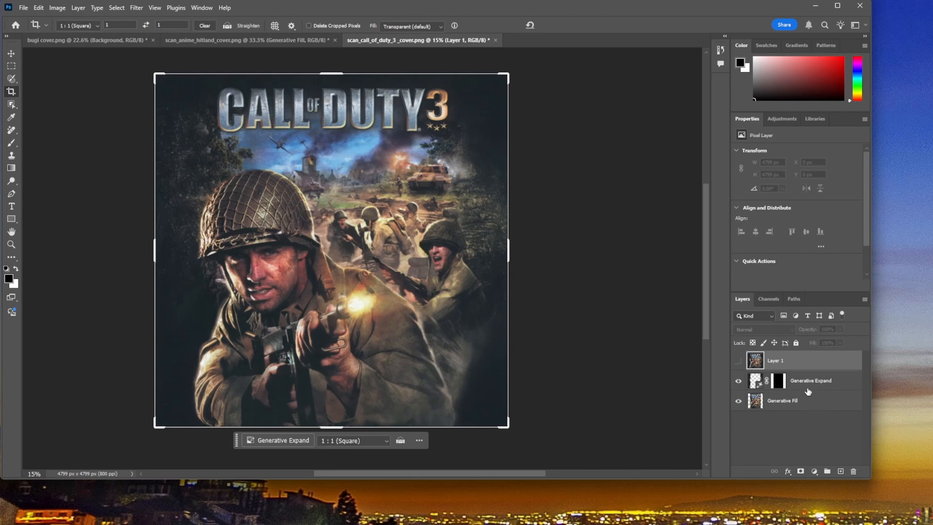
pyautogui.click(808, 388)
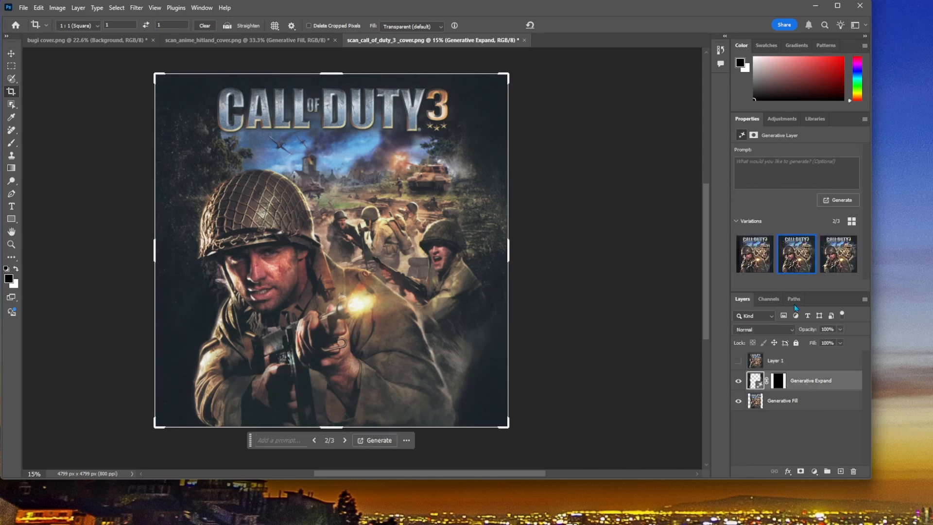
pyautogui.click(835, 263)
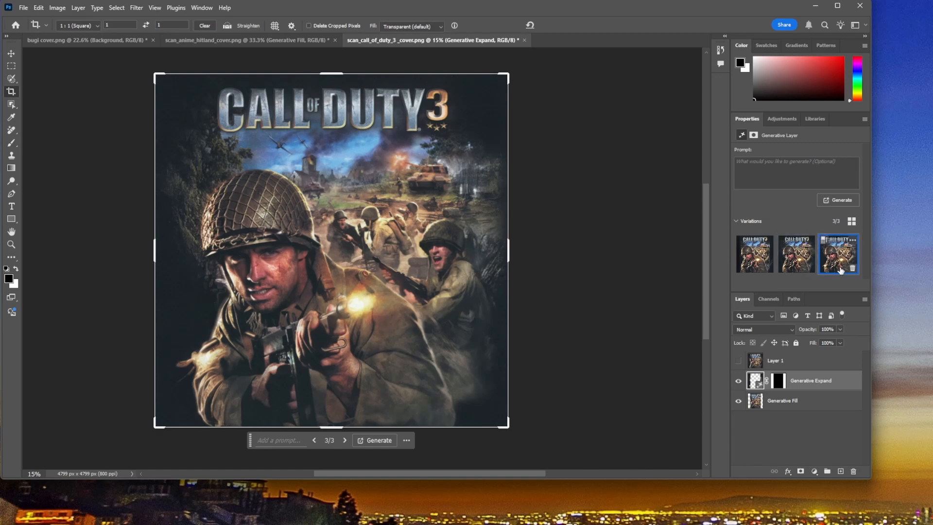
pyautogui.click(840, 472)
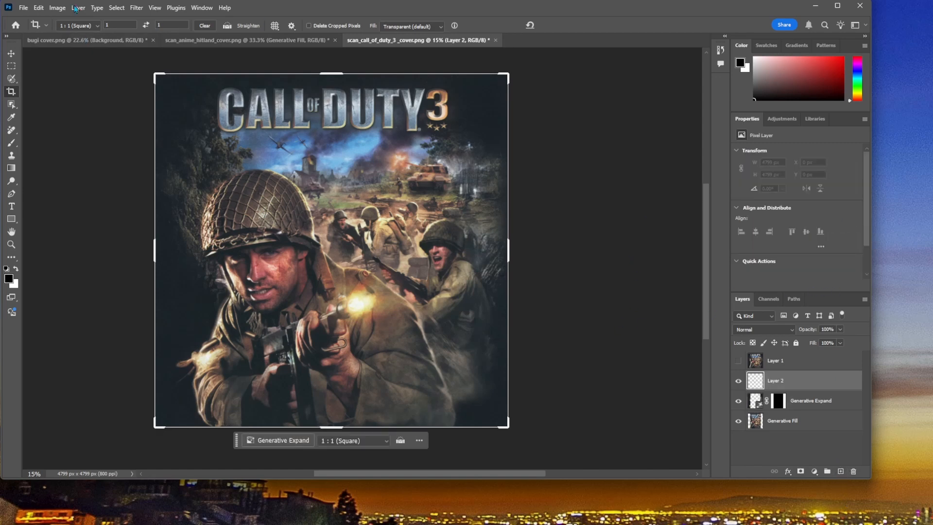
pyautogui.click(57, 7)
pyautogui.click(73, 148)
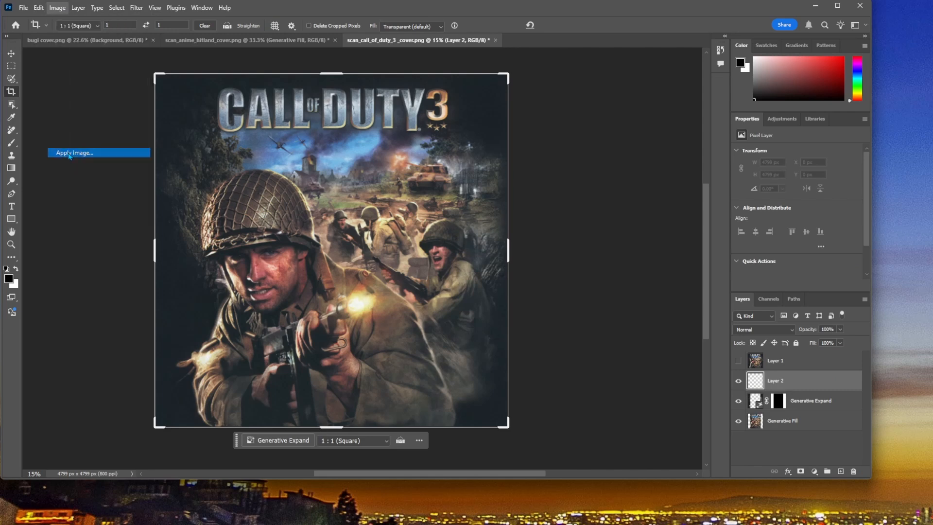
pyautogui.click(467, 176)
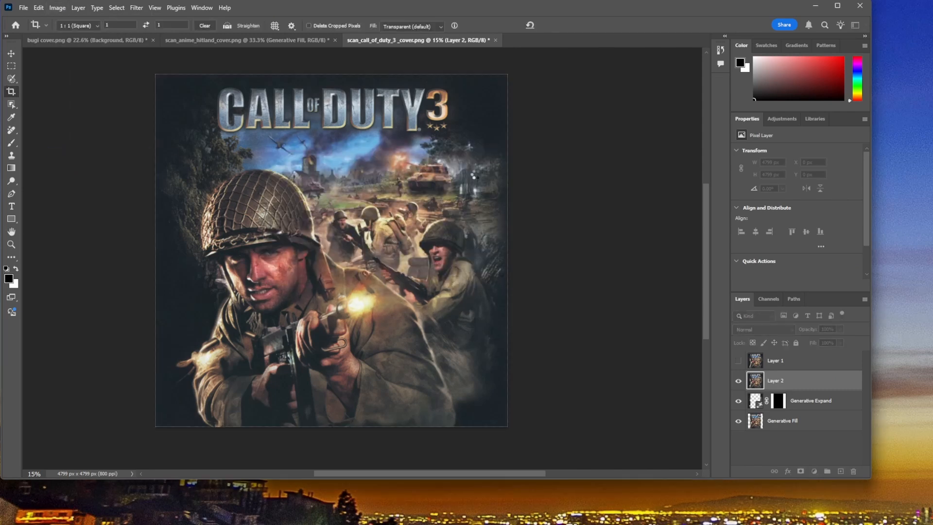
# Step: Hide the Generative Expand and Generative Fill layers and show Layer 1 to compare the two flattened versions
pyautogui.press('c')
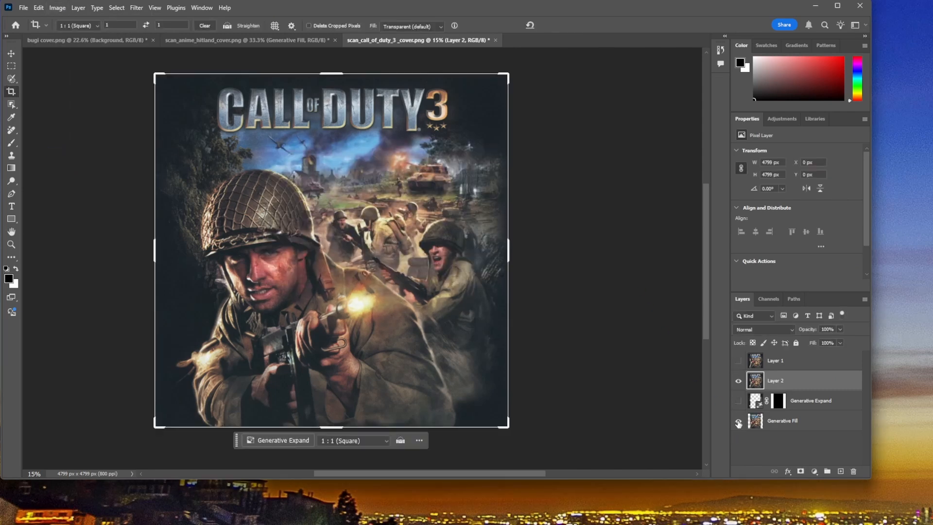
pyautogui.click(739, 365)
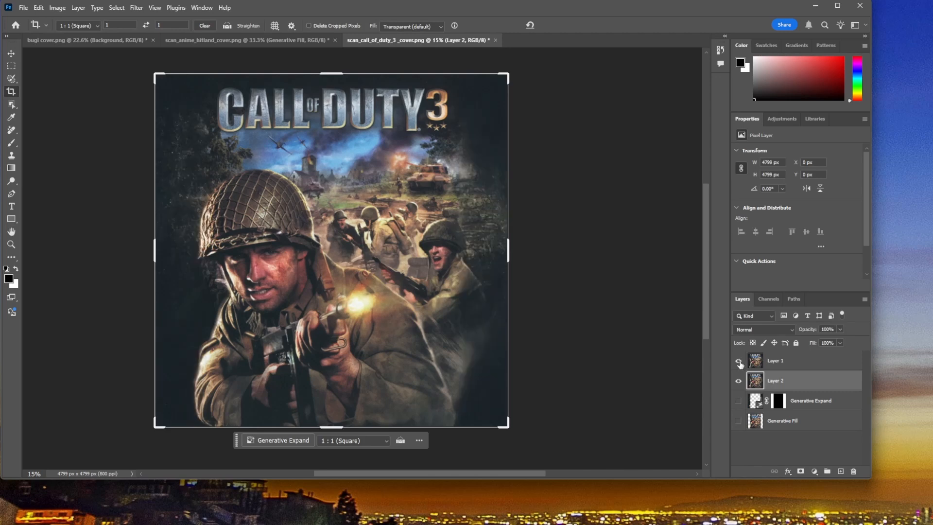
# Step: Compare the flattened versions on Layer 1 and Layer 2 by repeatedly hiding and showing Layer 1, and leave Layer 1 selected and visible
pyautogui.click(739, 364)
pyautogui.click(738, 362)
pyautogui.click(738, 362)
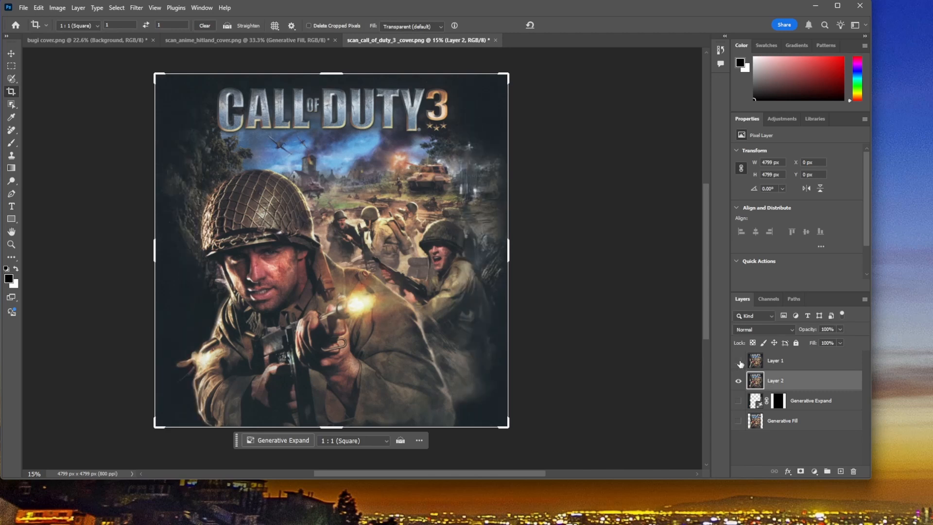
pyautogui.click(739, 362)
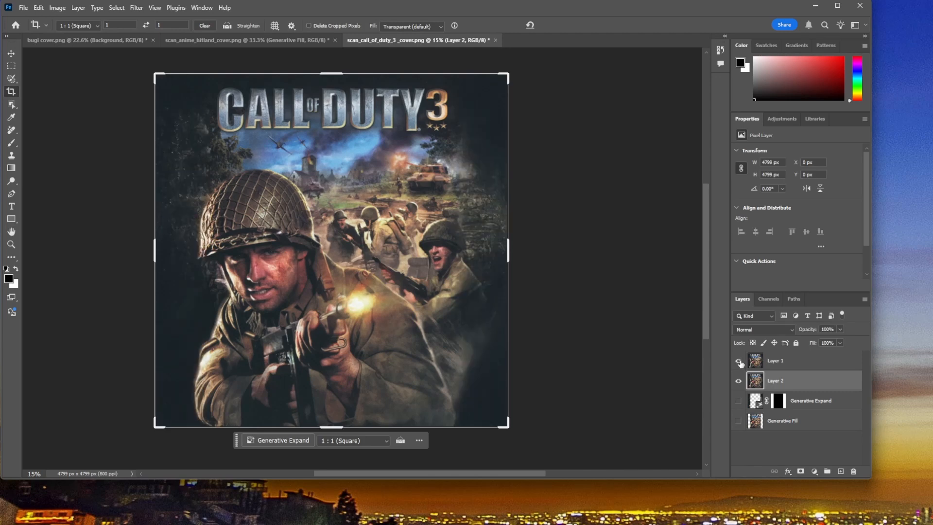
pyautogui.click(739, 362)
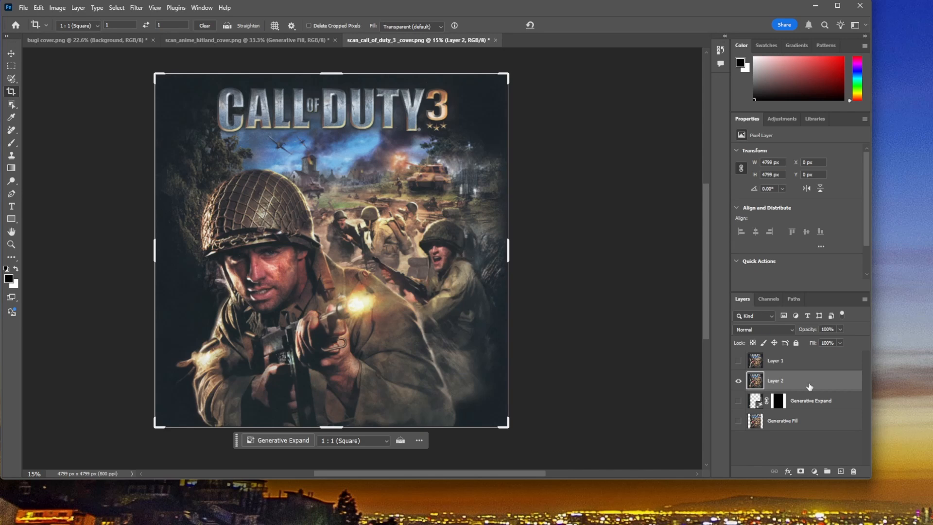
pyautogui.click(738, 361)
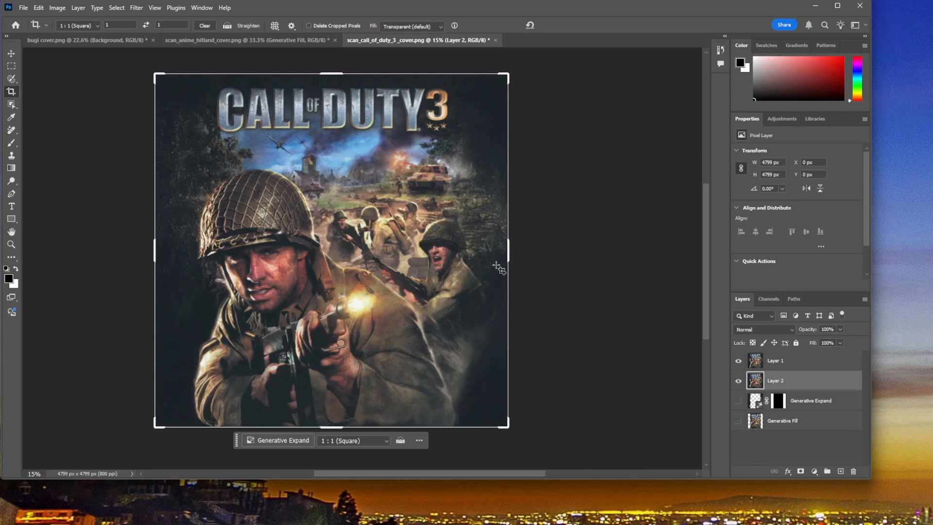
pyautogui.click(775, 364)
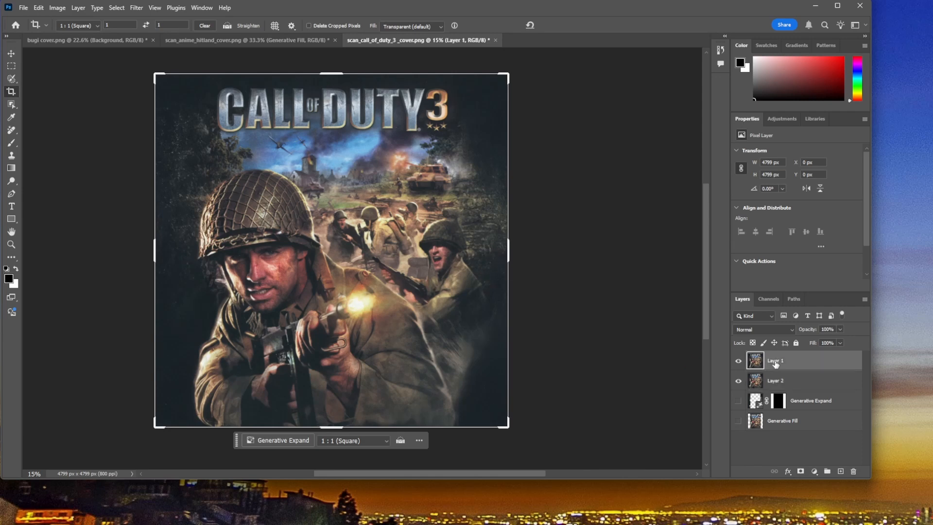
pyautogui.click(738, 362)
pyautogui.click(738, 362)
pyautogui.click(739, 361)
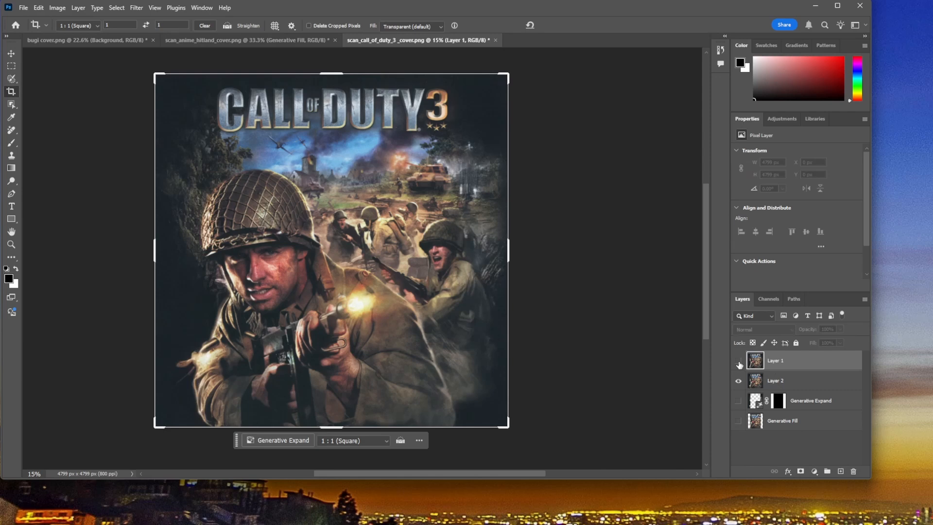
pyautogui.click(738, 361)
pyautogui.click(739, 361)
pyautogui.click(738, 362)
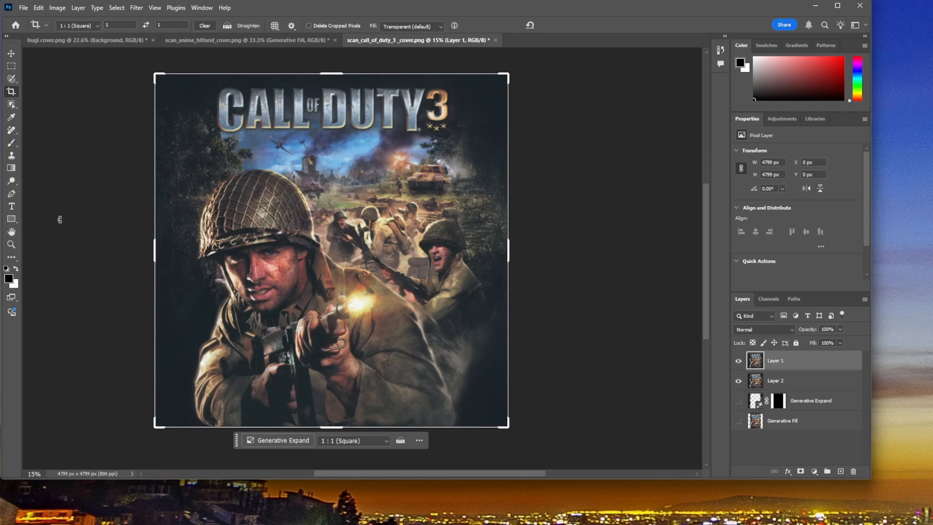
# Step: Try to add the Eraser Tool from the extra tools to the main toolbar, after the Eyedropper Tool
pyautogui.click(13, 259)
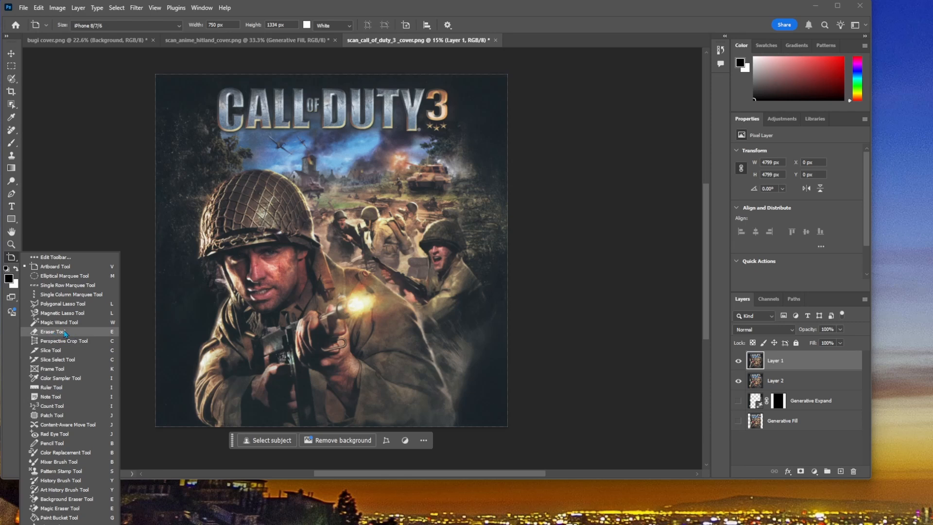
pyautogui.click(56, 257)
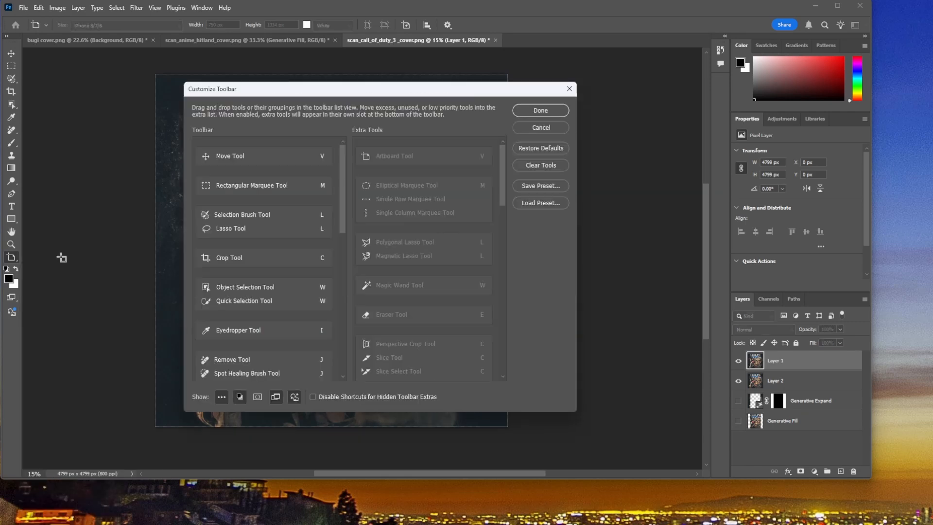
pyautogui.scroll(-3, 454, 275)
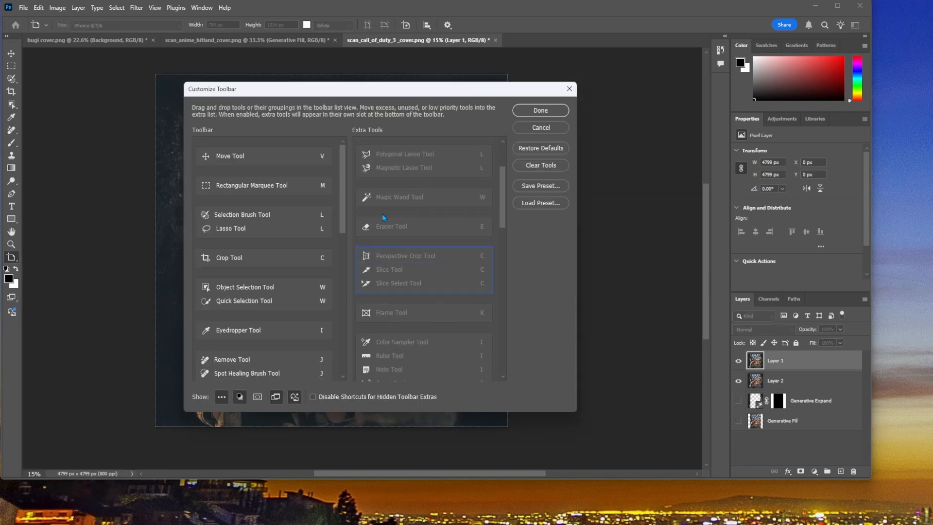
pyautogui.moveTo(319, 245)
pyautogui.mouseDown()
pyautogui.moveTo(253, 282)
pyautogui.moveTo(243, 351)
pyautogui.mouseUp()
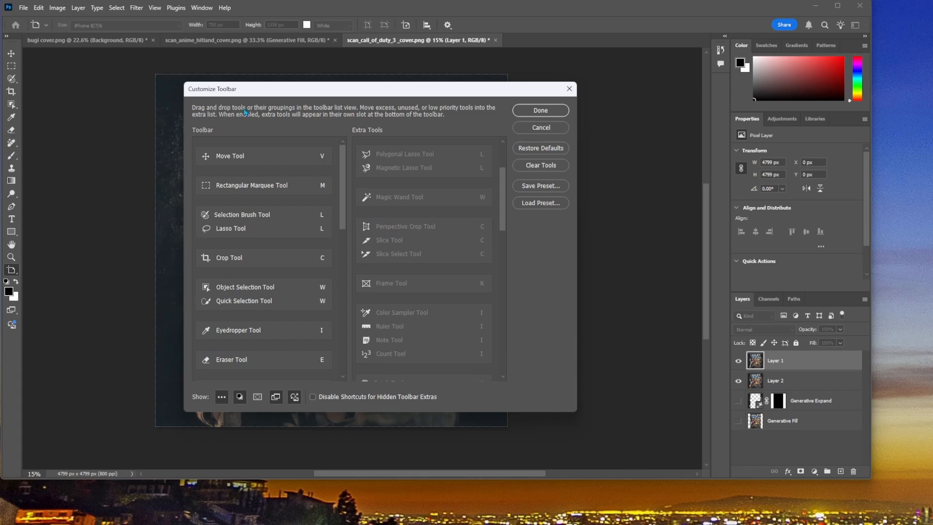
pyautogui.click(566, 110)
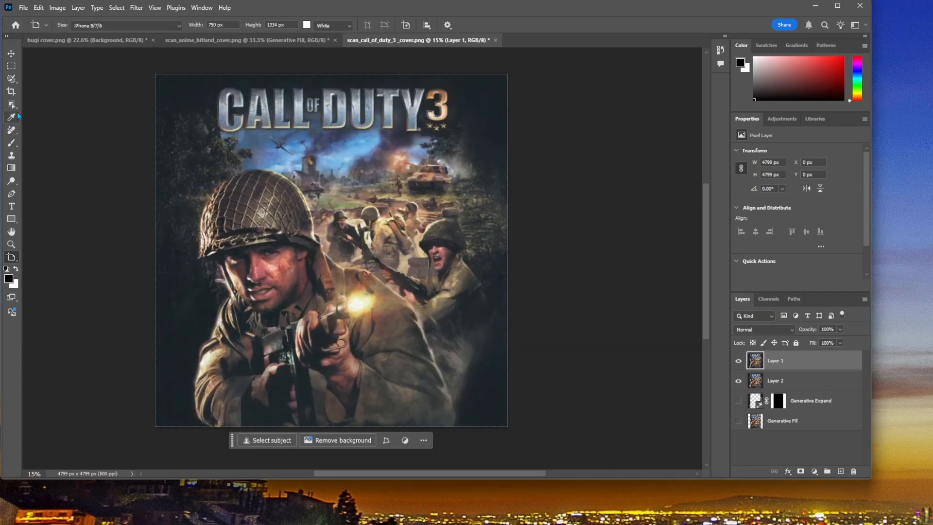
# Step: Customize the toolbar so the Eraser Tool sits in its own slot directly after the Eyedropper Tool
pyautogui.click(11, 259)
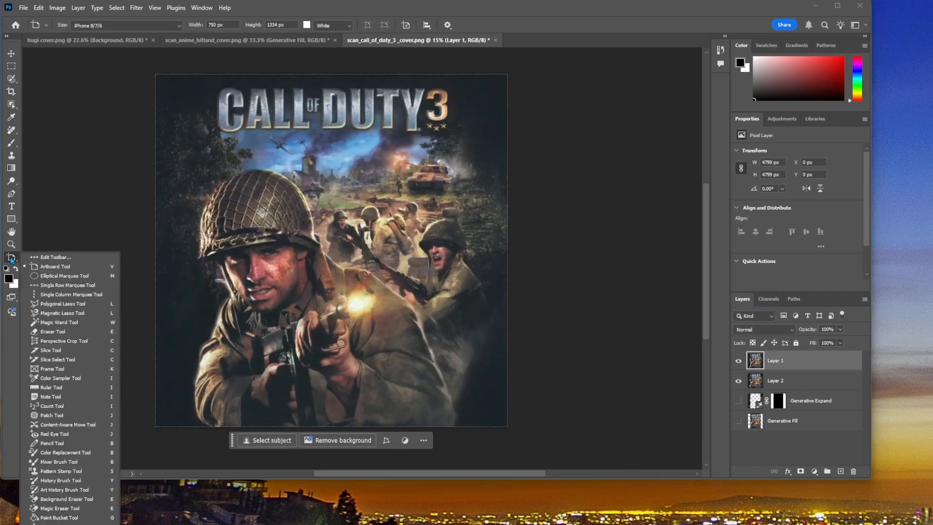
pyautogui.click(68, 257)
pyautogui.scroll(-1, 403, 321)
pyautogui.scroll(-2, 403, 320)
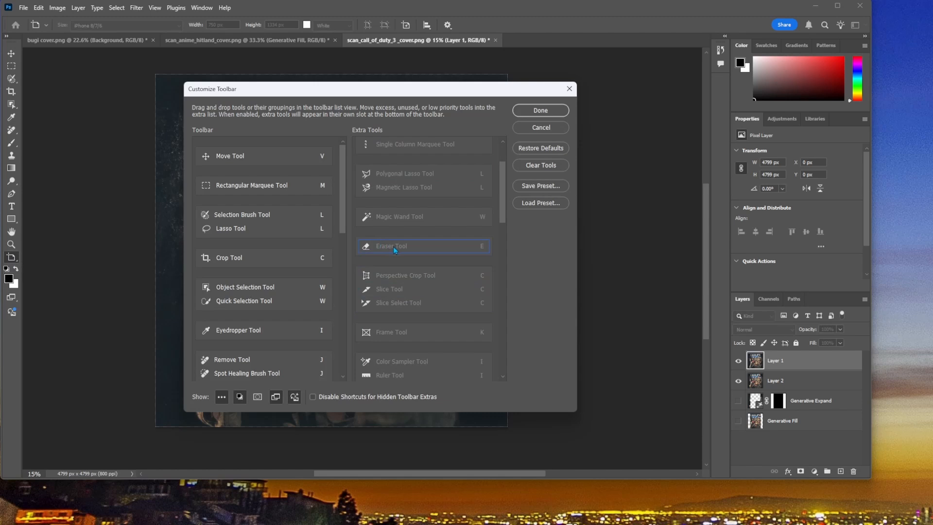
pyautogui.moveTo(393, 246); pyautogui.dragTo(226, 362)
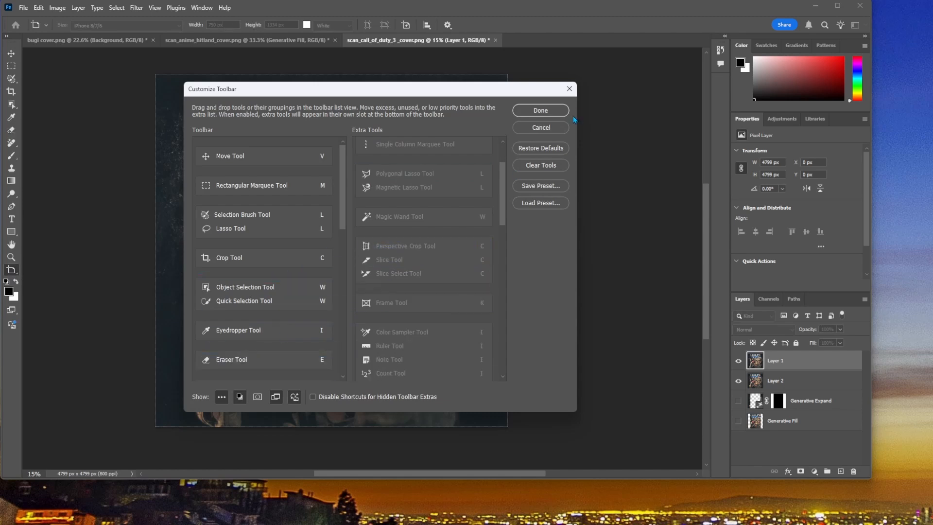
pyautogui.click(540, 111)
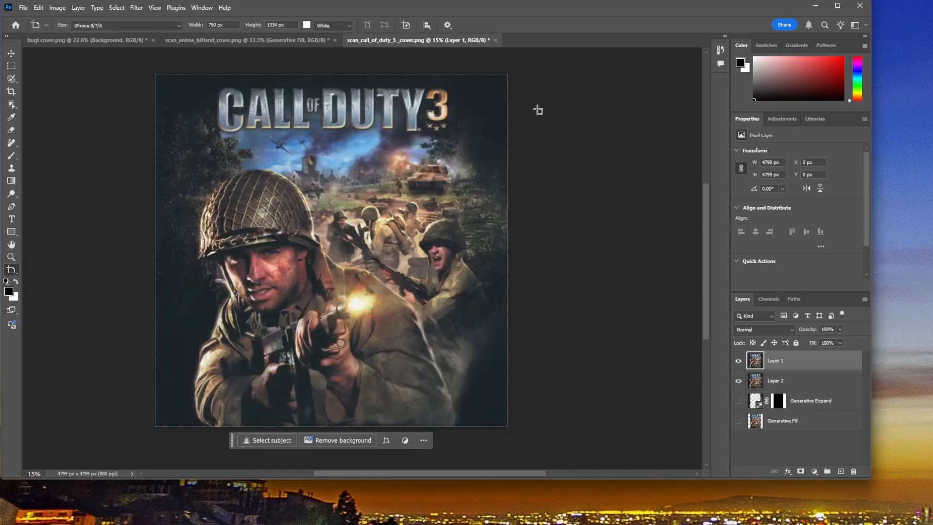
# Step: Activate the Eraser Tool and set its brush to 16% hardness and a size of 1100 px
pyautogui.click(13, 131)
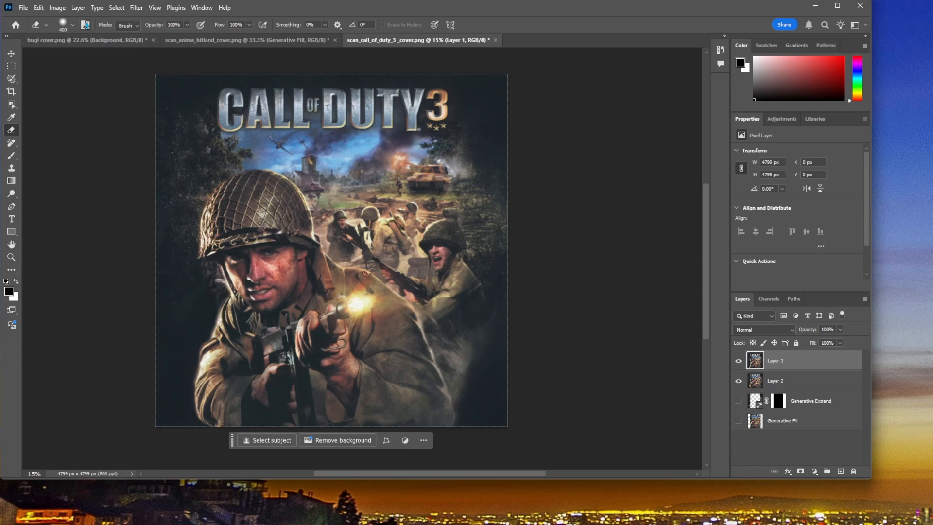
pyautogui.click(85, 24)
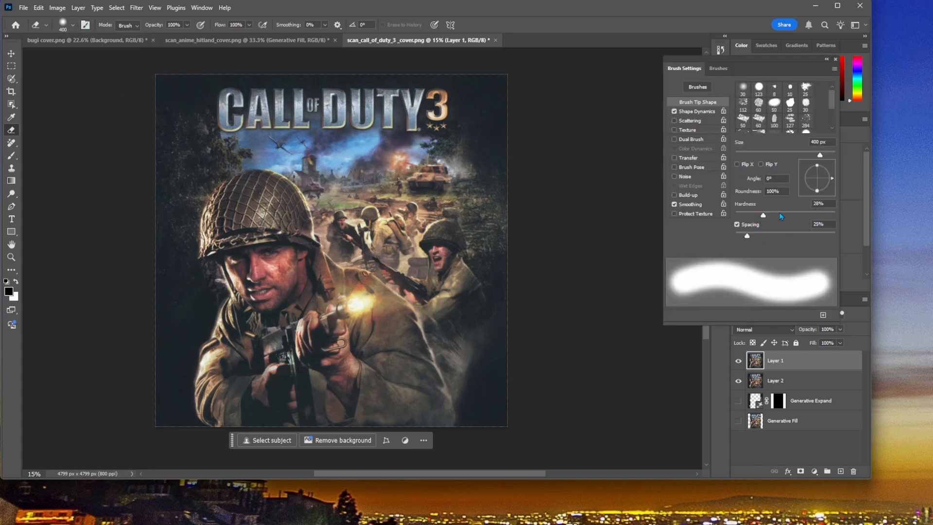
pyautogui.moveTo(766, 222)
pyautogui.mouseDown()
pyautogui.moveTo(847, 217)
pyautogui.moveTo(748, 221)
pyautogui.mouseUp()
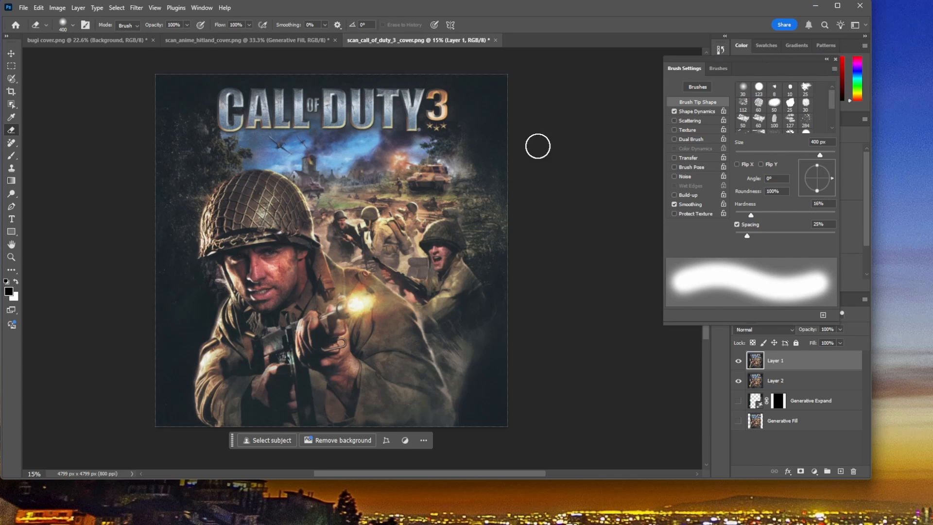
pyautogui.press(']')
pyautogui.press(']')
pyautogui.press(']')
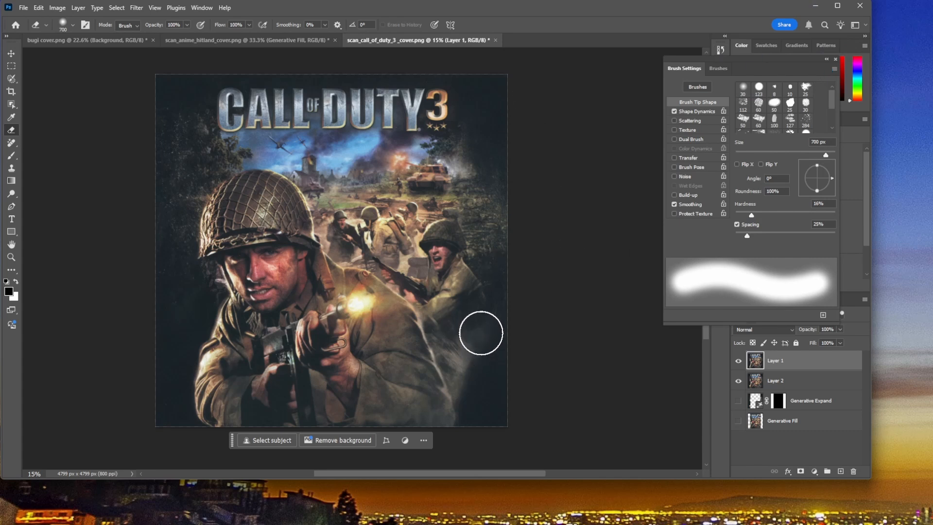
pyautogui.press(']')
pyautogui.press(']')
pyautogui.press(']')
pyautogui.press(']')
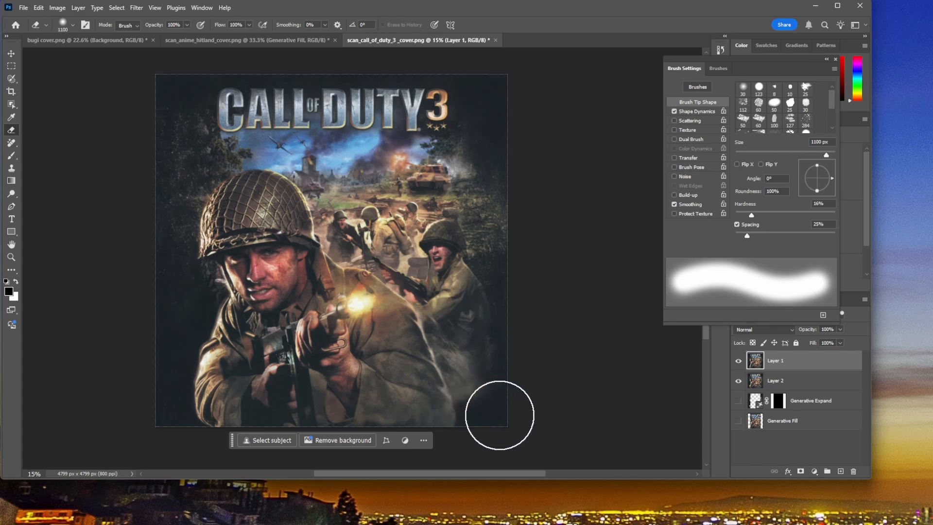
# Step: Erase the lower-right area of Layer 1 beside and below the shouting soldier, and check the erased area by briefly hiding Layer 2
pyautogui.moveTo(499, 415); pyautogui.dragTo(473, 415)
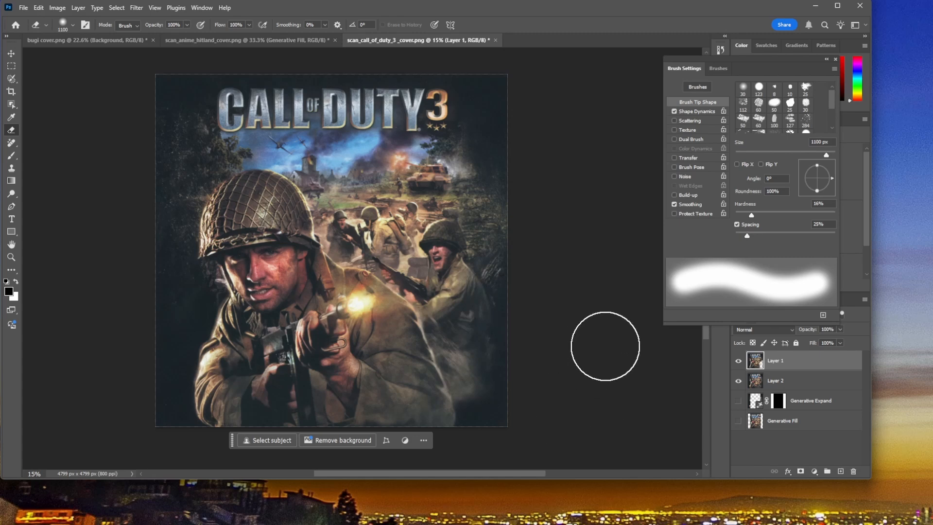
pyautogui.click(835, 59)
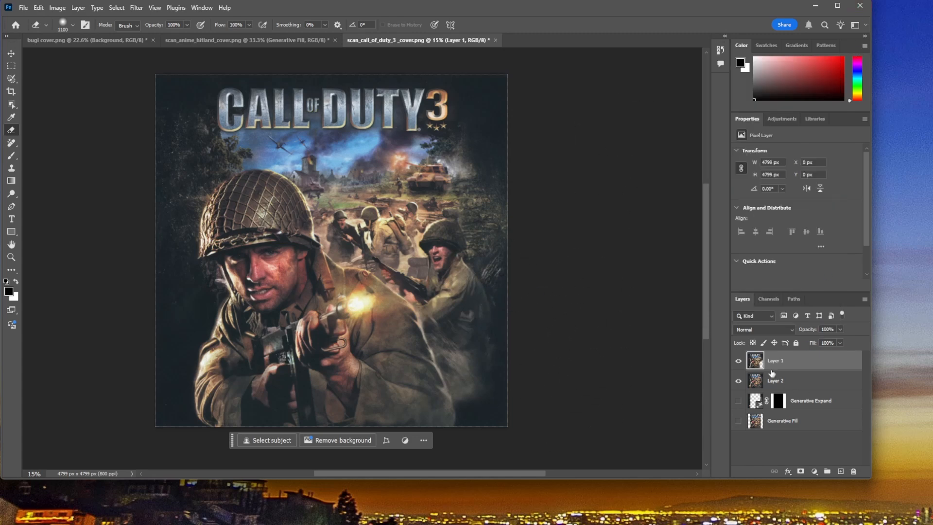
pyautogui.click(738, 381)
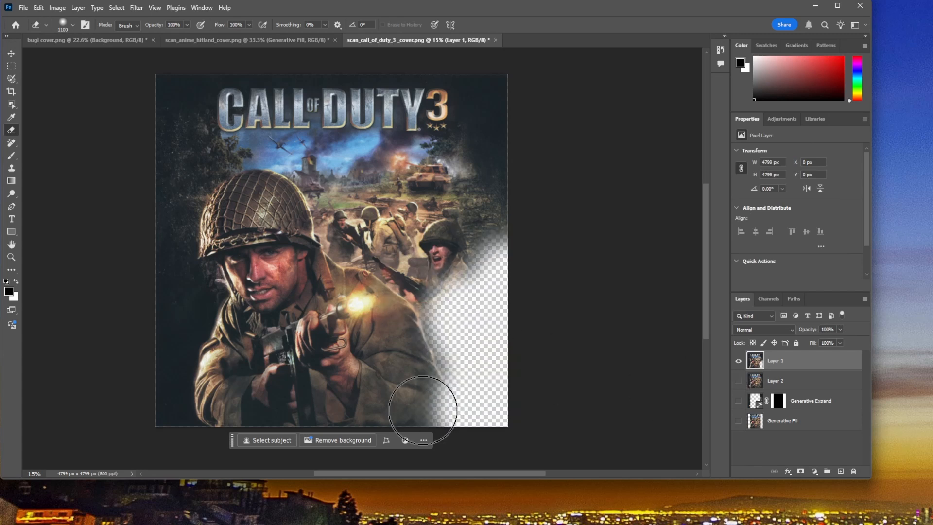
pyautogui.click(738, 381)
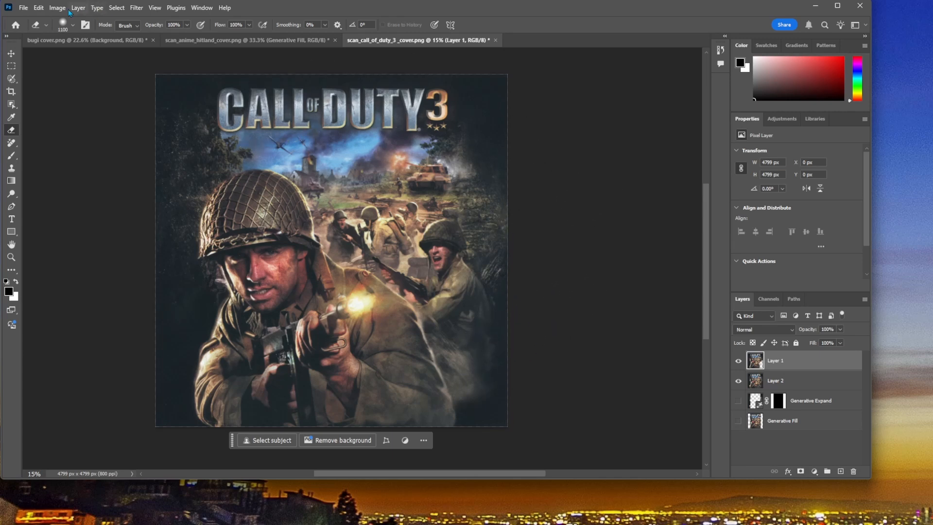
# Step: Open scan_crying_cover.png from the Scanner temp folder
pyautogui.click(21, 10)
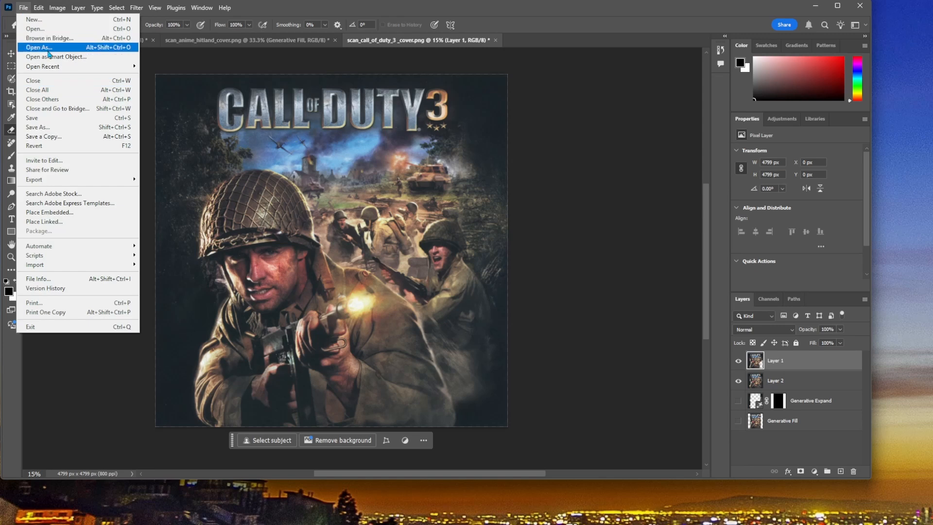
pyautogui.click(35, 28)
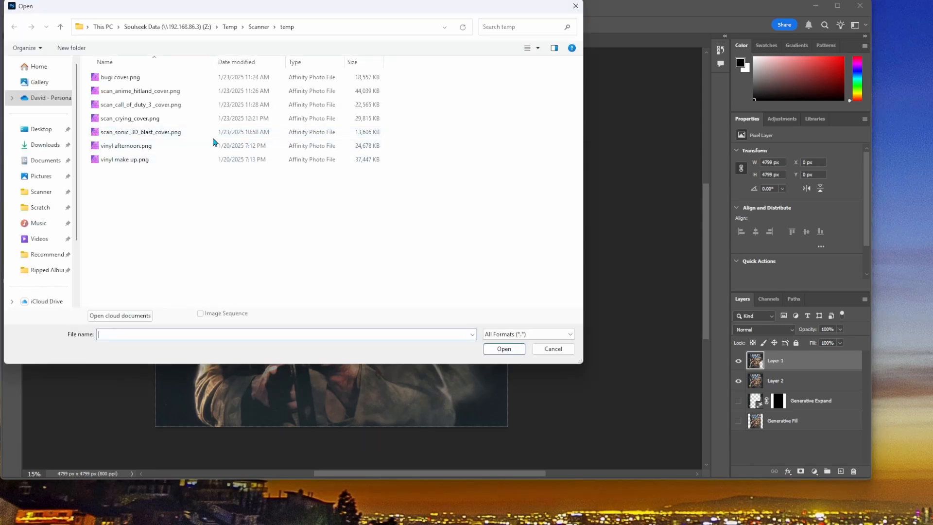
pyautogui.click(144, 120)
pyautogui.click(496, 346)
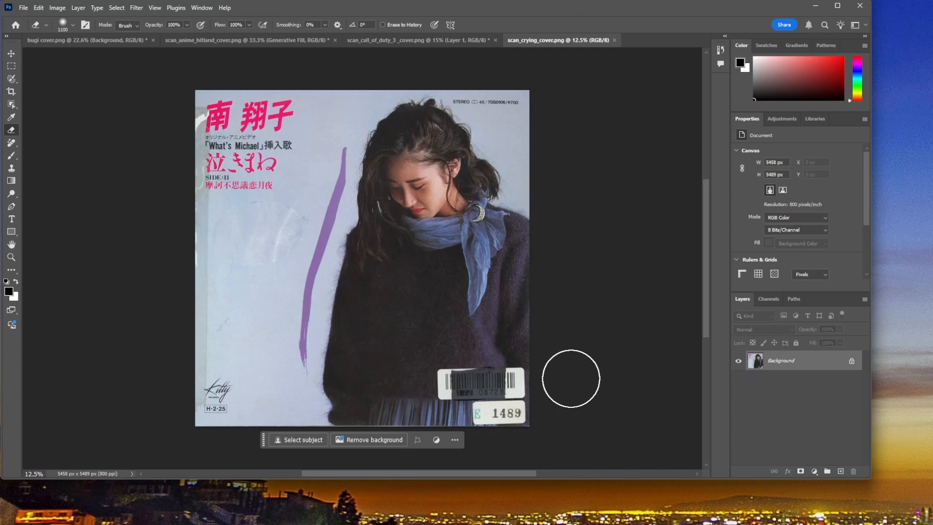
# Step: Swap the foreground and background colors and outline the barcode sticker at the cover's lower right with the Selection Brush
pyautogui.hotkey('ctrl', '+')
pyautogui.hotkey('ctrl', '+')
pyautogui.hotkey('ctrl', '+')
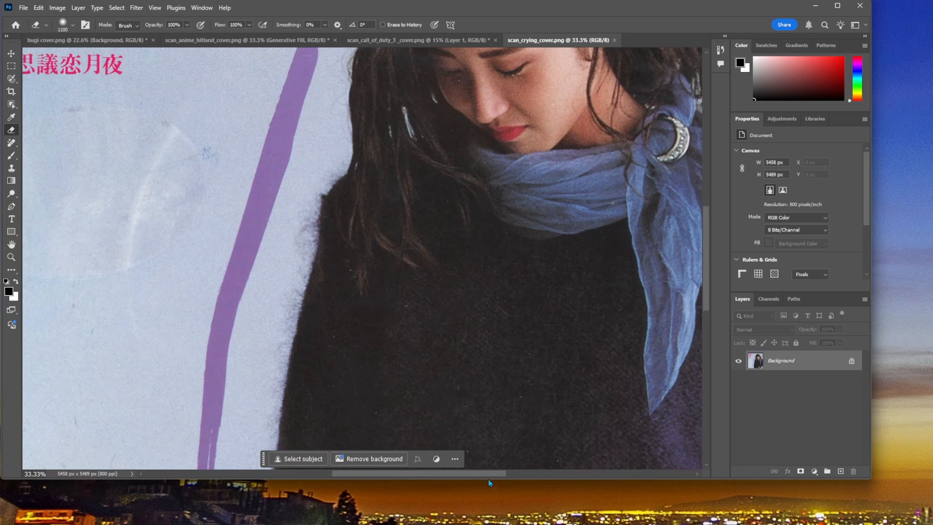
pyautogui.moveTo(489, 475); pyautogui.dragTo(573, 473)
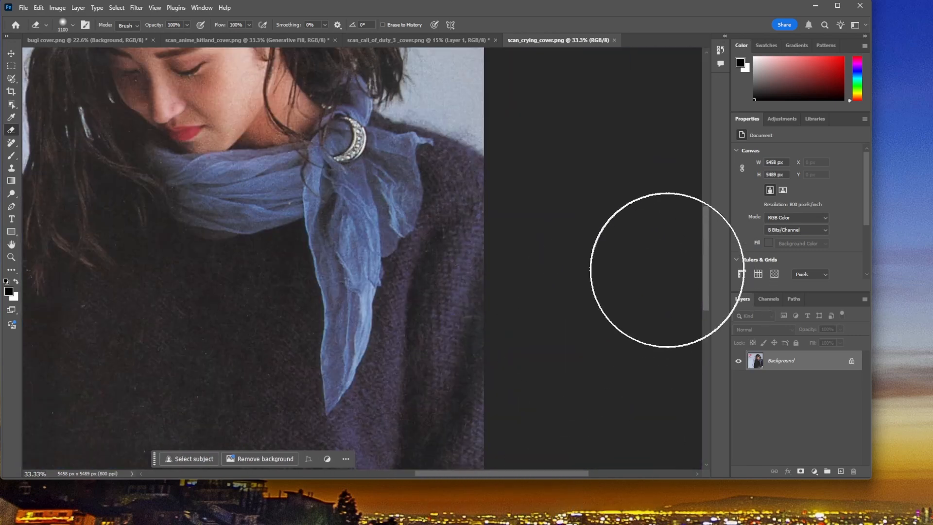
pyautogui.moveTo(704, 278); pyautogui.dragTo(712, 360)
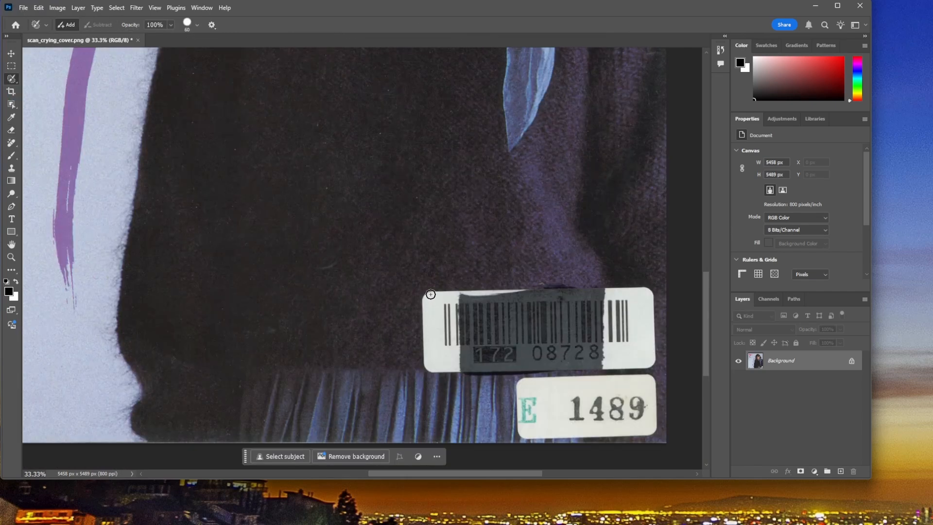
pyautogui.press('x')
pyautogui.moveTo(430, 294); pyautogui.dragTo(424, 300)
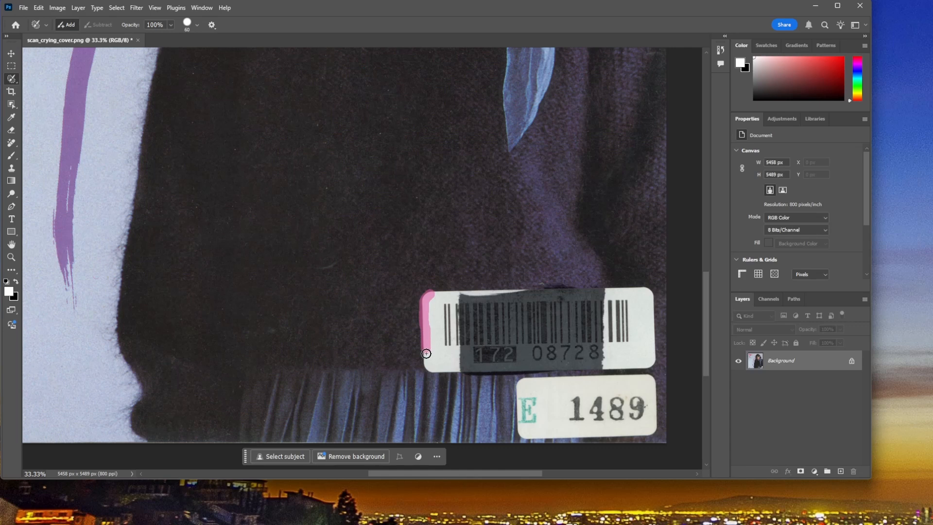
pyautogui.moveTo(468, 370); pyautogui.dragTo(476, 372)
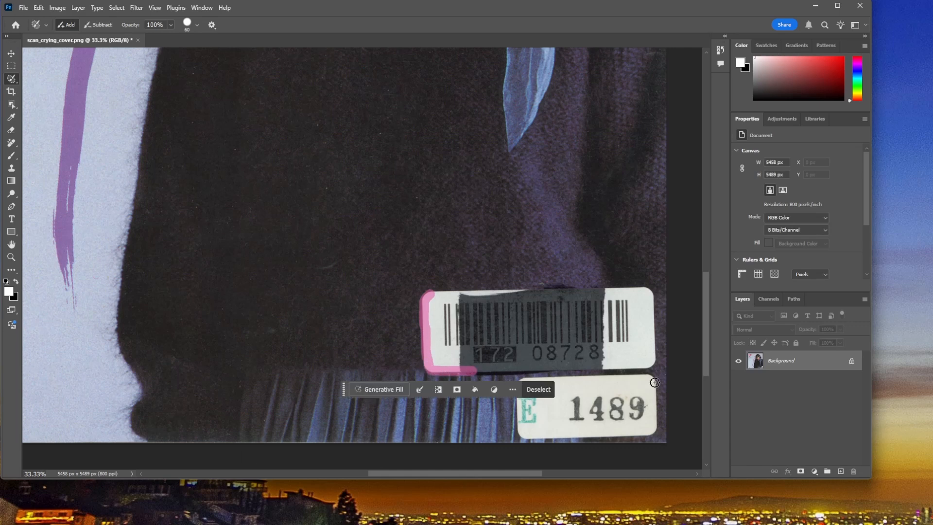
pyautogui.keyDown('shift'); pyautogui.click(650, 365); pyautogui.keyUp('shift')
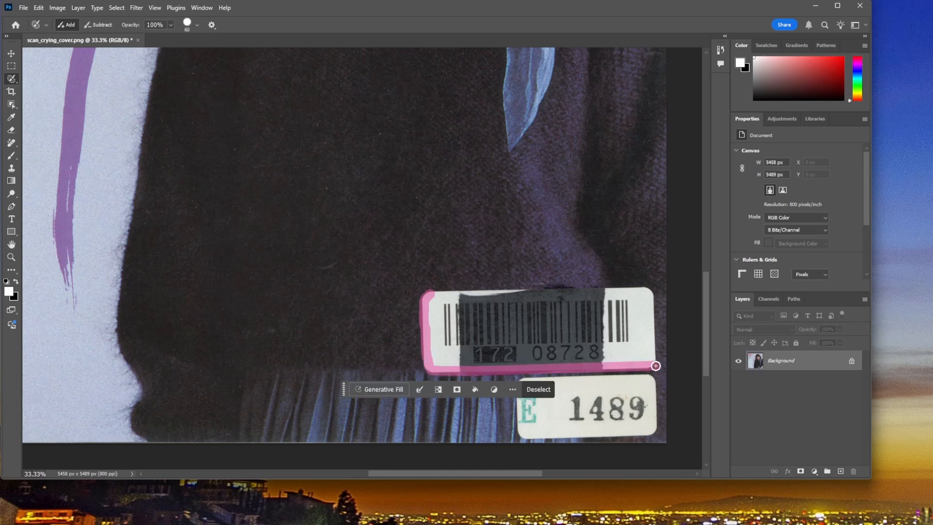
pyautogui.keyDown('shift'); pyautogui.click(649, 291); pyautogui.keyUp('shift')
pyautogui.keyDown('shift'); pyautogui.click(433, 295); pyautogui.keyUp('shift')
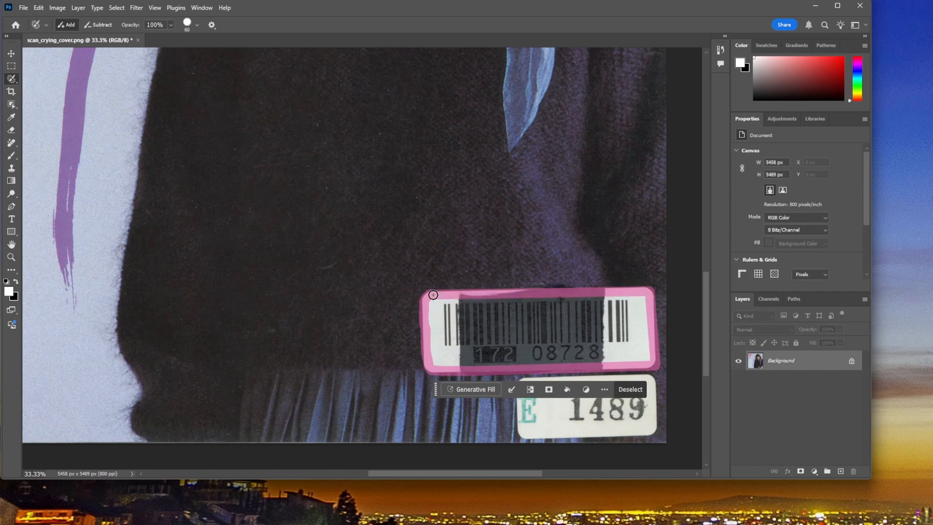
# Step: Paint the whole interior of the outlined barcode sticker into the selection, enlarging the Selection Brush to 100 px
pyautogui.moveTo(437, 362); pyautogui.dragTo(619, 357)
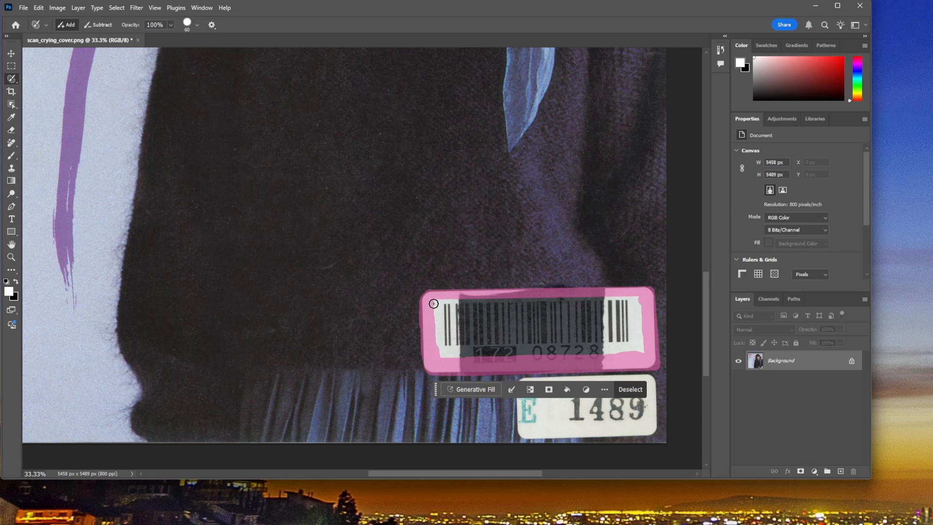
pyautogui.moveTo(433, 303); pyautogui.dragTo(436, 315)
pyautogui.moveTo(442, 359); pyautogui.dragTo(438, 352)
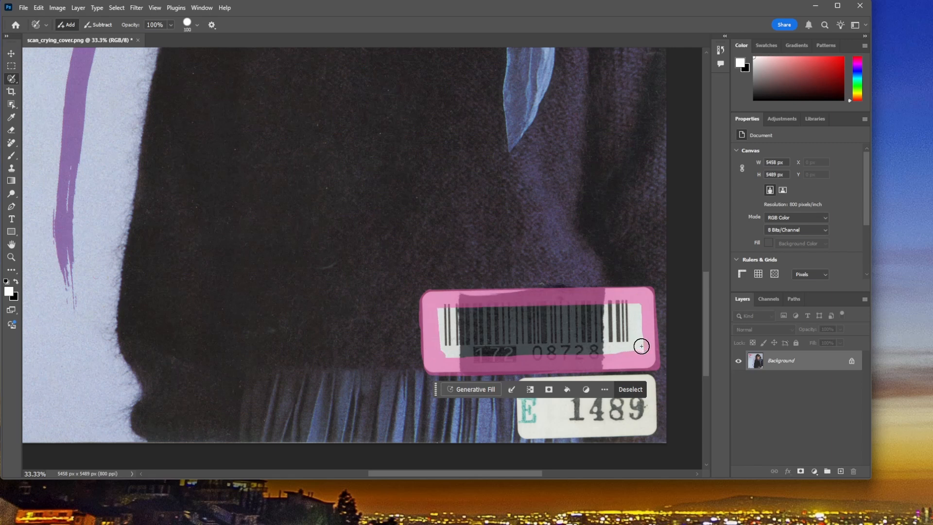
pyautogui.moveTo(642, 346); pyautogui.dragTo(642, 351)
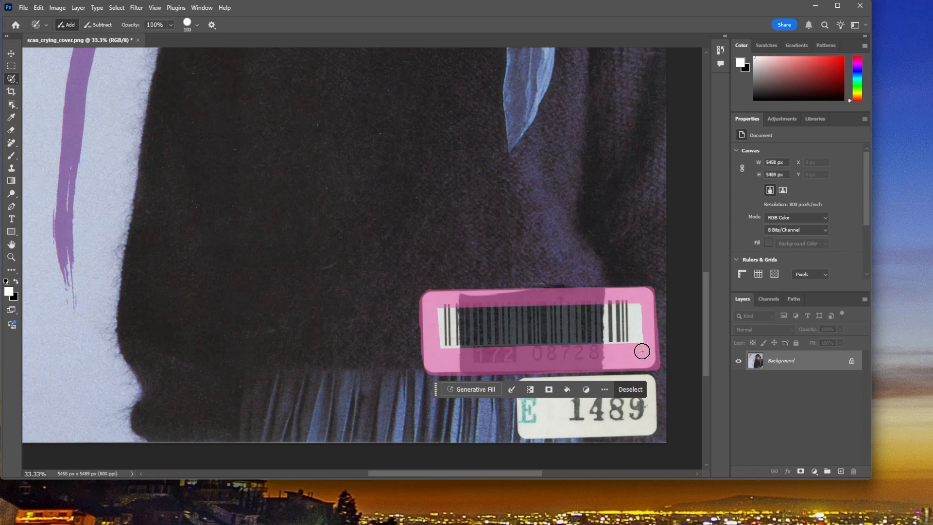
pyautogui.click(443, 312)
pyautogui.click(444, 345)
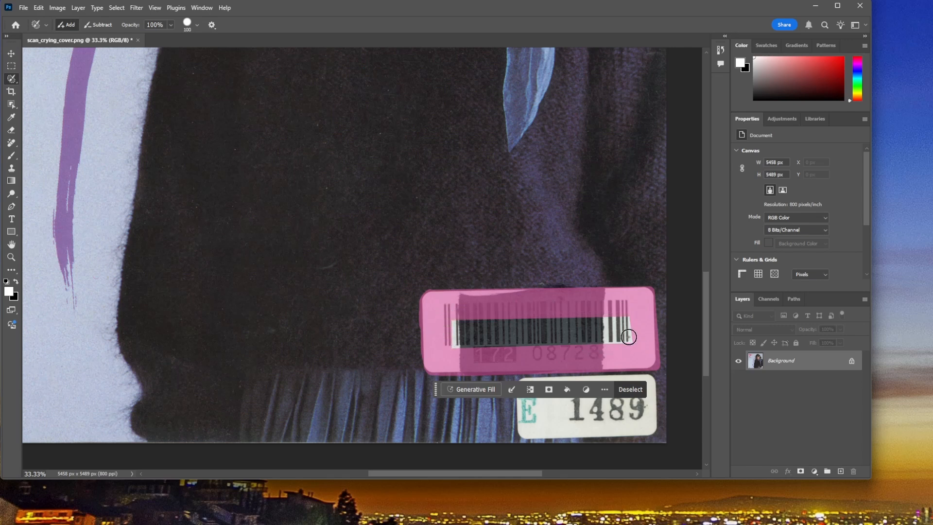
pyautogui.click(455, 335)
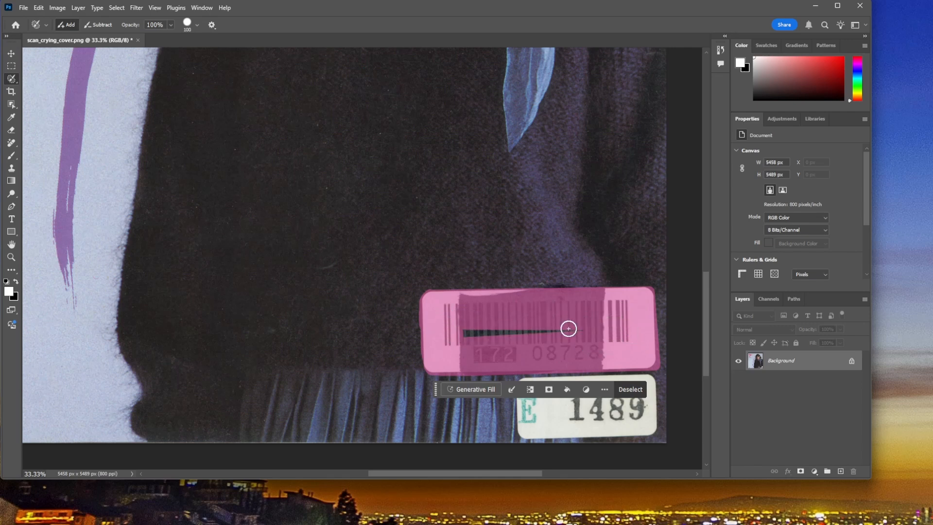
pyautogui.moveTo(568, 328); pyautogui.dragTo(604, 327)
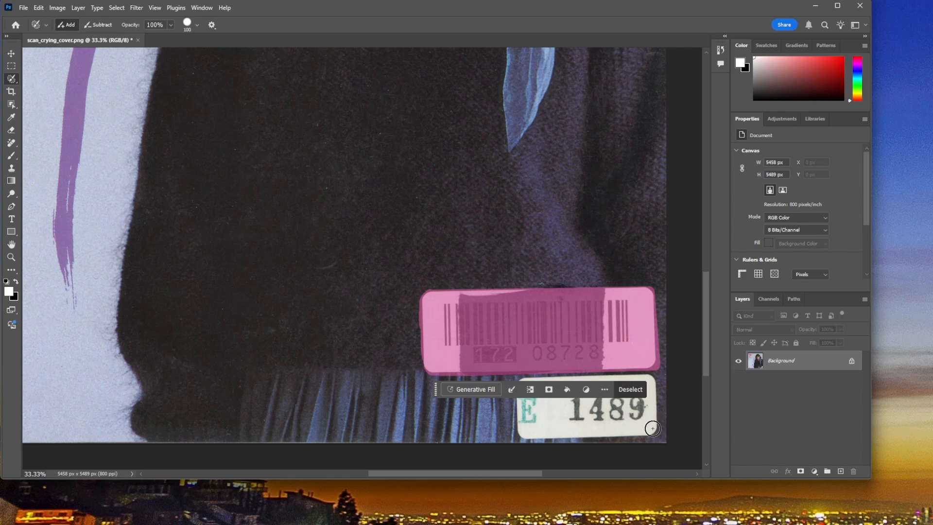
# Step: Add the smaller sticker below the barcode to the selection and run Generative Fill on both stickers with an empty prompt
pyautogui.moveTo(653, 428)
pyautogui.mouseDown()
pyautogui.moveTo(523, 426)
pyautogui.moveTo(522, 382)
pyautogui.moveTo(653, 382)
pyautogui.moveTo(650, 424)
pyautogui.moveTo(544, 426)
pyautogui.mouseUp()
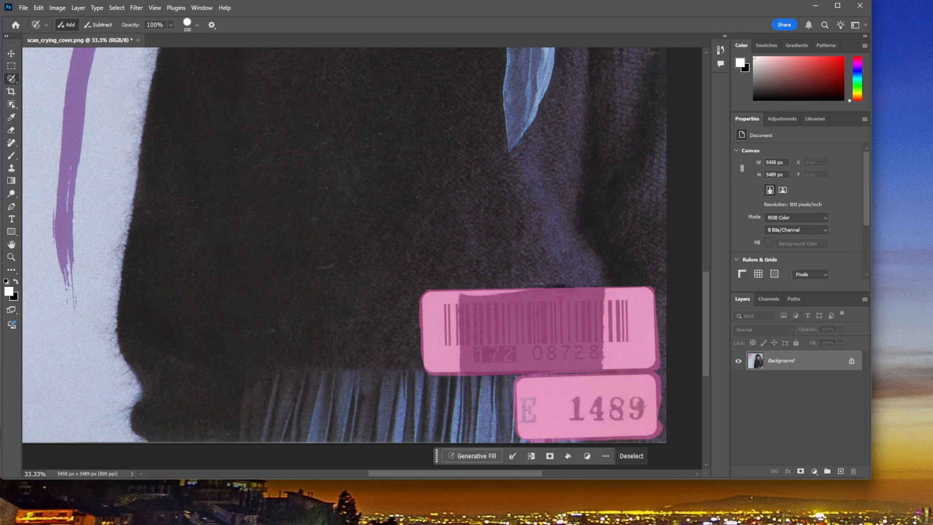
pyautogui.click(479, 456)
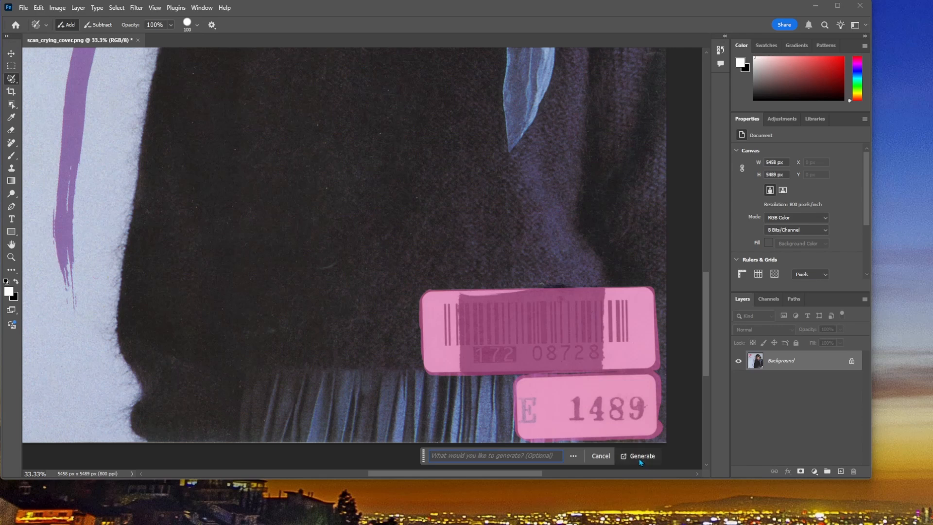
pyautogui.click(639, 459)
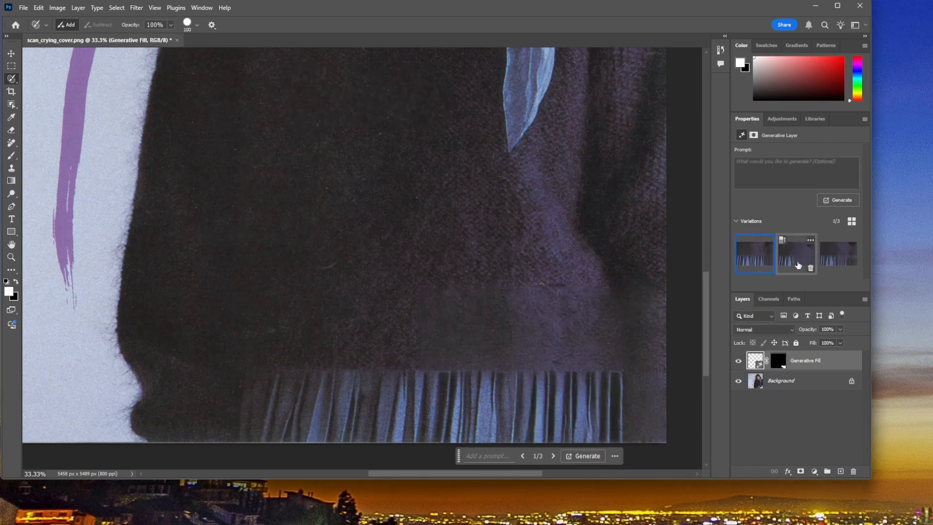
# Step: Compare the three Generative Fill variations for the sticker area and return to the first one
pyautogui.click(794, 262)
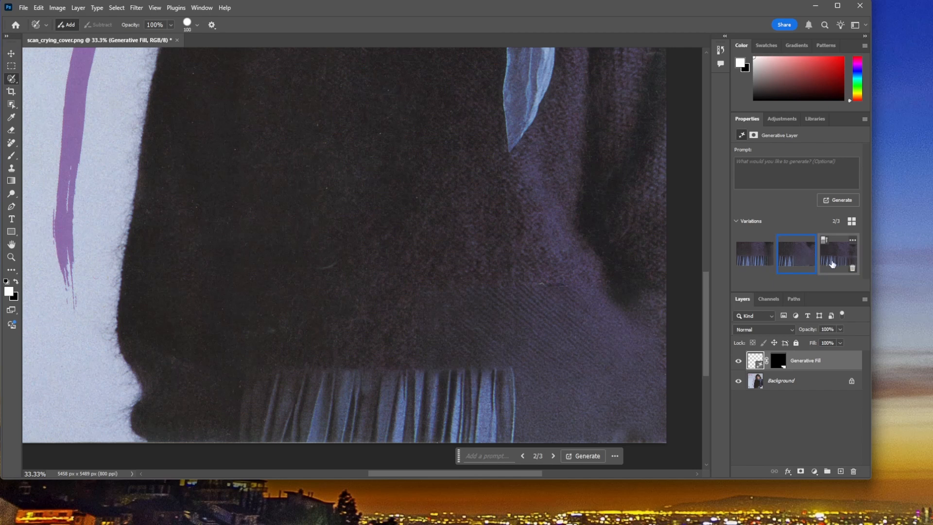
pyautogui.click(832, 264)
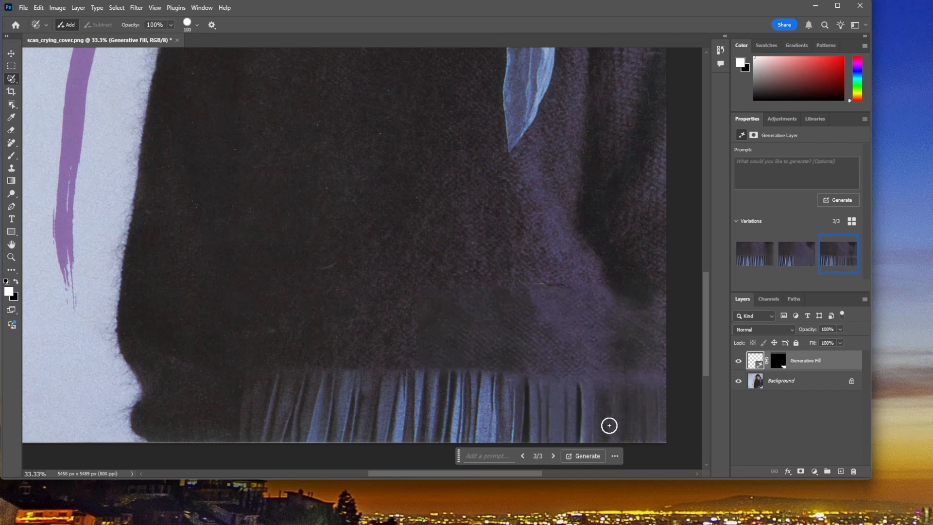
pyautogui.click(760, 260)
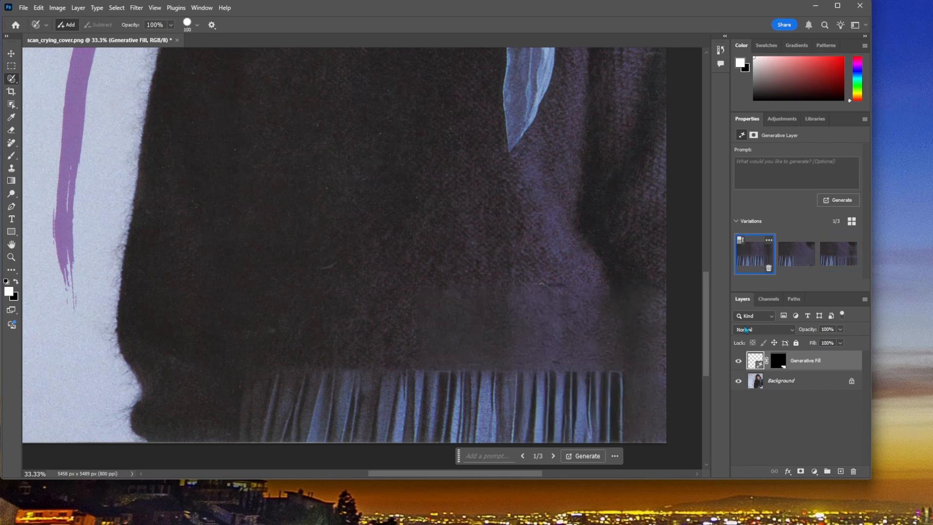
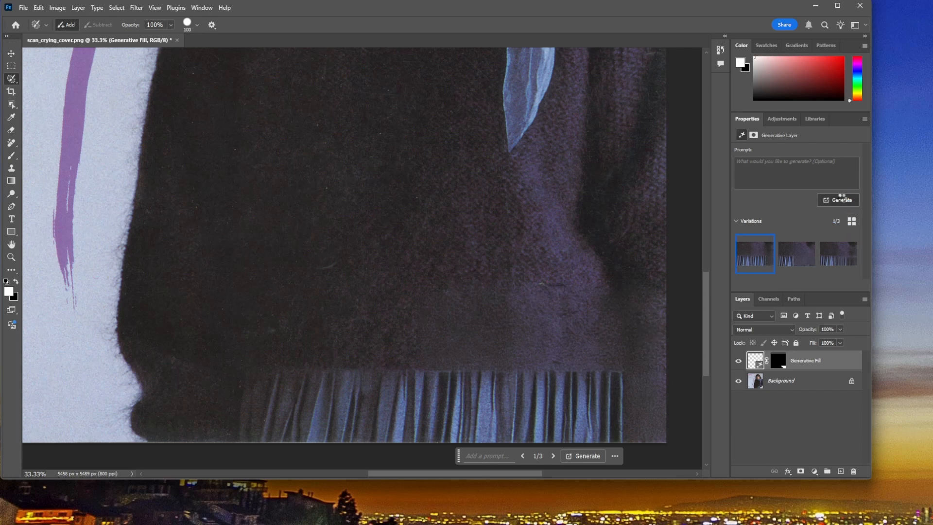
# Step: Generate another set of Generative Fill variations for the sticker area and switch to the third variation
pyautogui.click(842, 199)
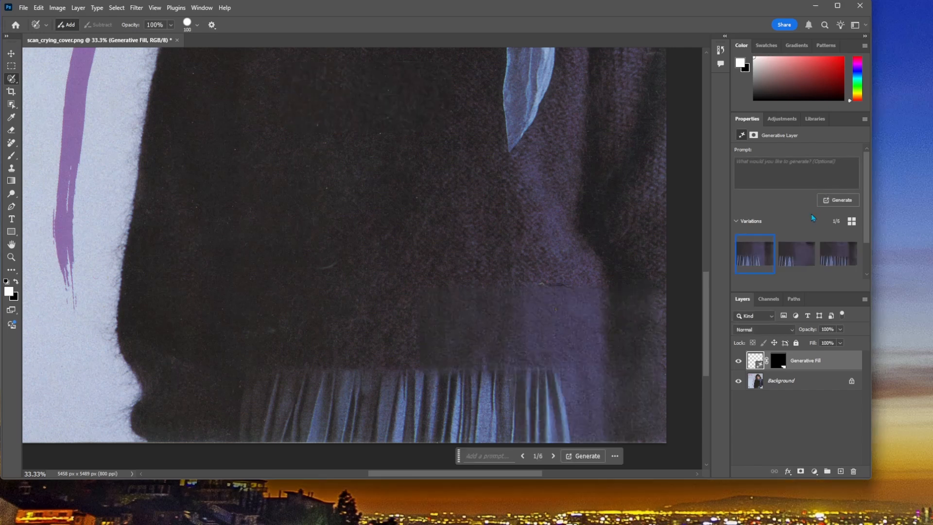
pyautogui.click(796, 254)
pyautogui.click(829, 262)
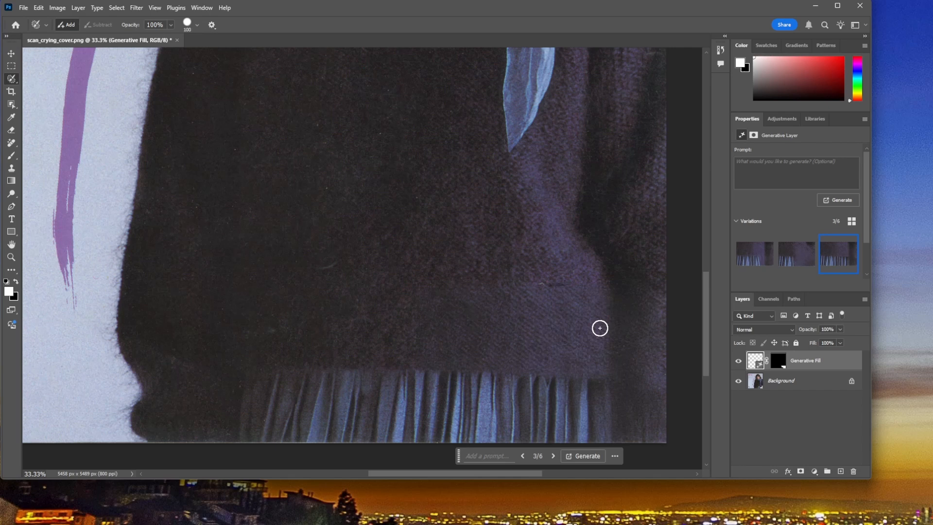
# Step: Undo the Generative Fill on both stickers to get back to the painted sticker selection
pyautogui.hotkey('ctrl', 'z')
pyautogui.hotkey('ctrl', 'z')
pyautogui.hotkey('ctrl', 'z')
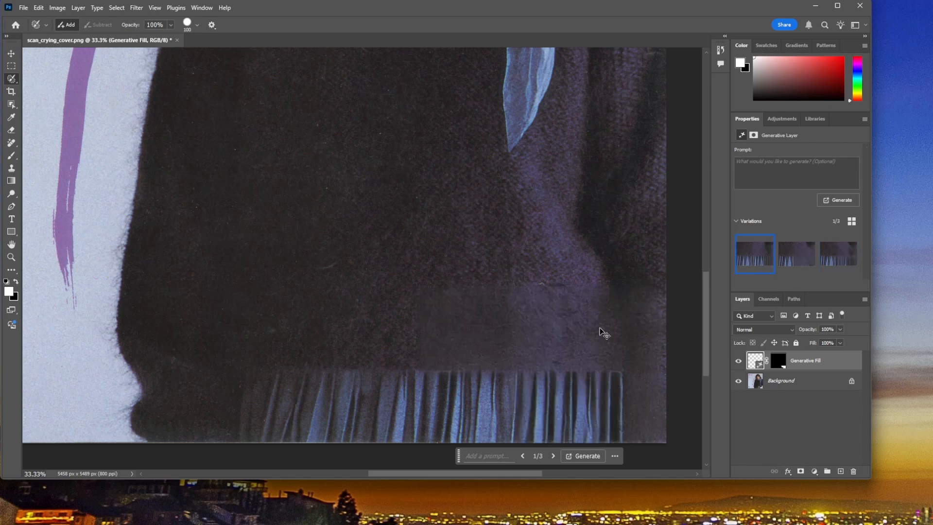
pyautogui.hotkey('ctrl', 'z')
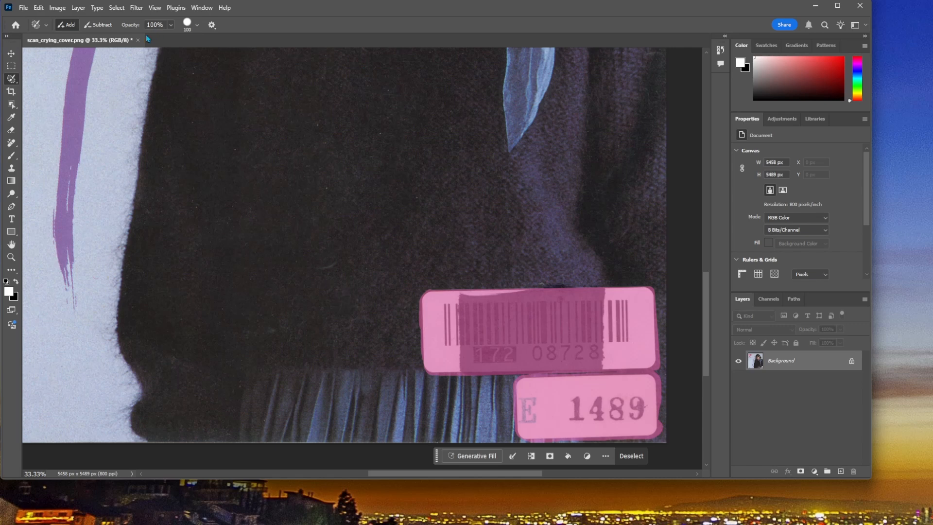
# Step: Start Content-Aware Fill on the sticker selection and widen the image view to show both stickers beside the preview
pyautogui.click(39, 8)
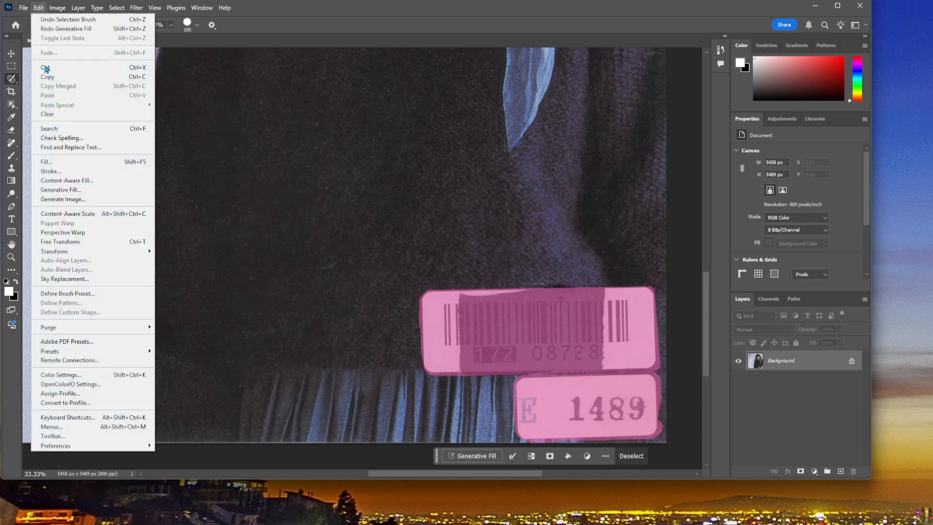
pyautogui.click(82, 182)
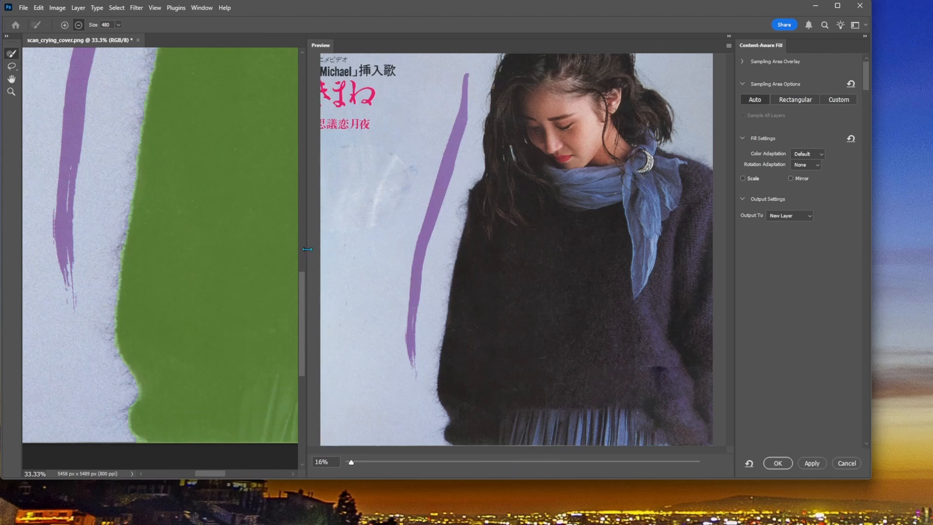
pyautogui.moveTo(307, 249); pyautogui.dragTo(462, 252)
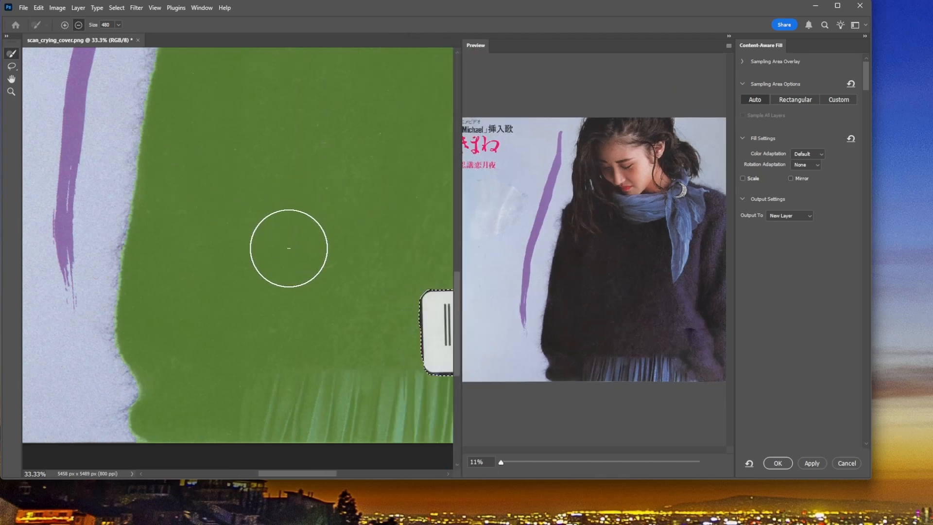
pyautogui.scroll(-2, 288, 248)
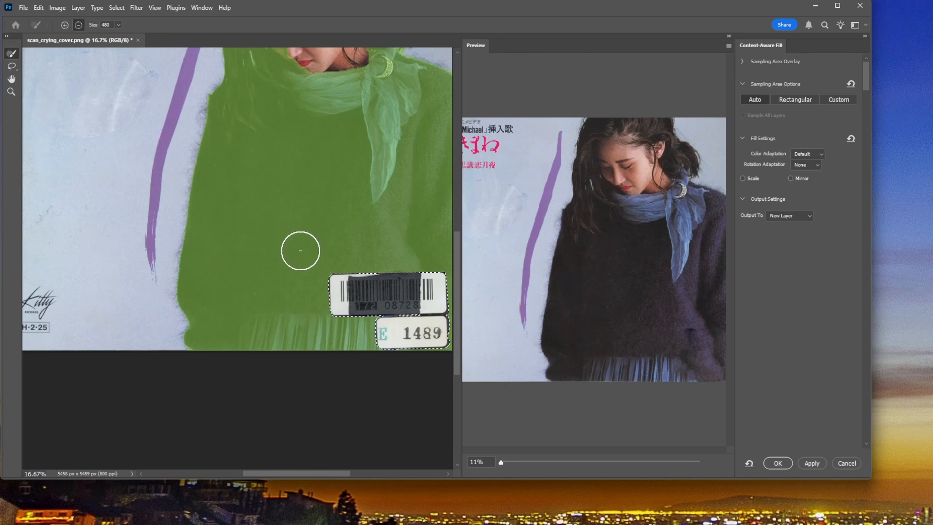
pyautogui.scroll(2, 304, 253)
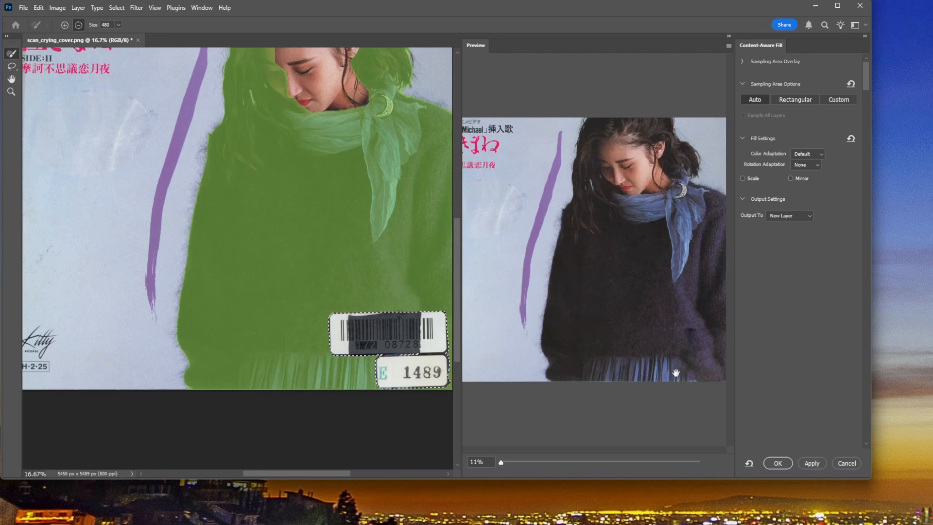
# Step: Try excluding the blue scarf and hair from the Content-Aware Fill sampling area with a smaller brush, and cancel the fill
pyautogui.press('[')
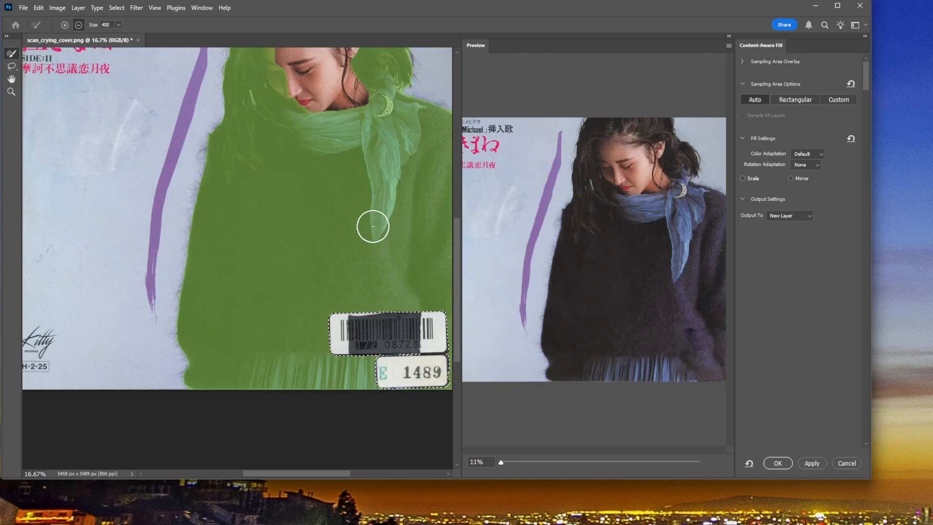
pyautogui.press('[')
pyautogui.press('[')
pyautogui.moveTo(376, 238); pyautogui.dragTo(365, 143)
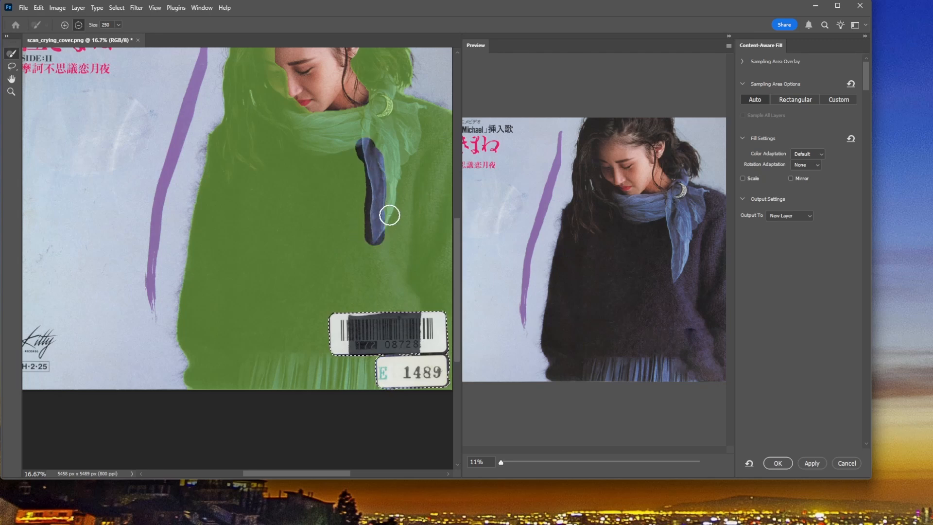
pyautogui.moveTo(375, 229)
pyautogui.mouseDown()
pyautogui.moveTo(415, 114)
pyautogui.moveTo(296, 122)
pyautogui.moveTo(319, 140)
pyautogui.moveTo(380, 141)
pyautogui.moveTo(414, 122)
pyautogui.moveTo(313, 146)
pyautogui.moveTo(298, 141)
pyautogui.moveTo(367, 118)
pyautogui.moveTo(272, 118)
pyautogui.moveTo(319, 150)
pyautogui.mouseUp()
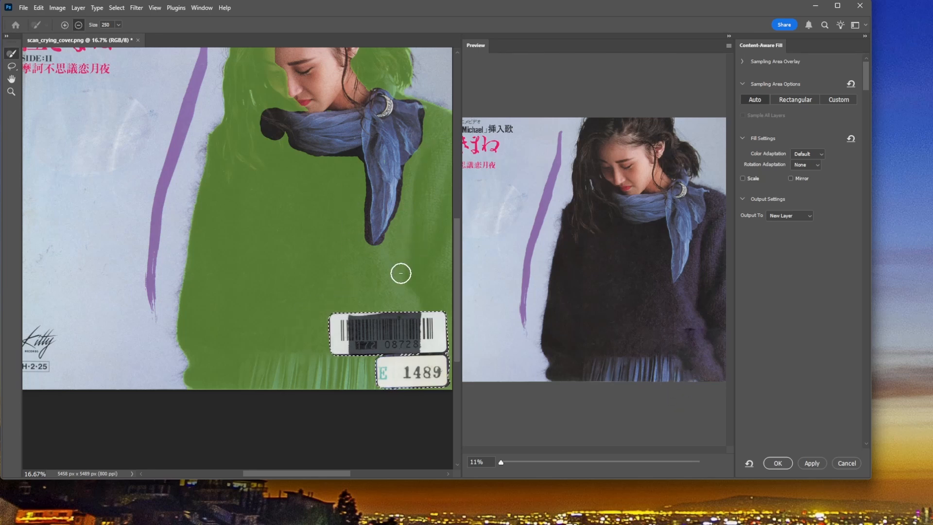
pyautogui.moveTo(389, 97)
pyautogui.mouseDown()
pyautogui.moveTo(408, 68)
pyautogui.moveTo(402, 87)
pyautogui.moveTo(358, 106)
pyautogui.moveTo(279, 114)
pyautogui.moveTo(258, 139)
pyautogui.moveTo(257, 167)
pyautogui.moveTo(234, 162)
pyautogui.moveTo(226, 175)
pyautogui.moveTo(229, 135)
pyautogui.moveTo(250, 145)
pyautogui.moveTo(241, 147)
pyautogui.moveTo(236, 117)
pyautogui.moveTo(295, 102)
pyautogui.moveTo(260, 100)
pyautogui.moveTo(344, 100)
pyautogui.moveTo(226, 86)
pyautogui.moveTo(213, 110)
pyautogui.moveTo(248, 99)
pyautogui.mouseUp()
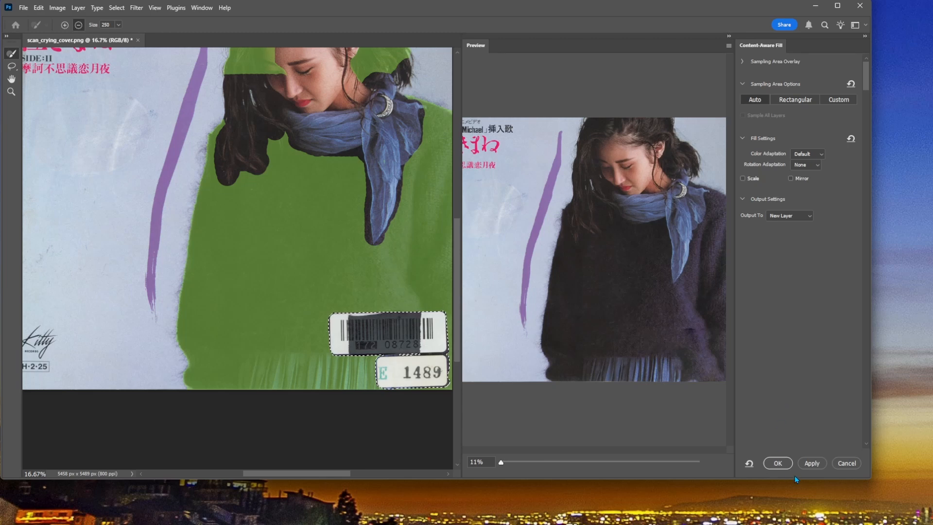
pyautogui.click(846, 463)
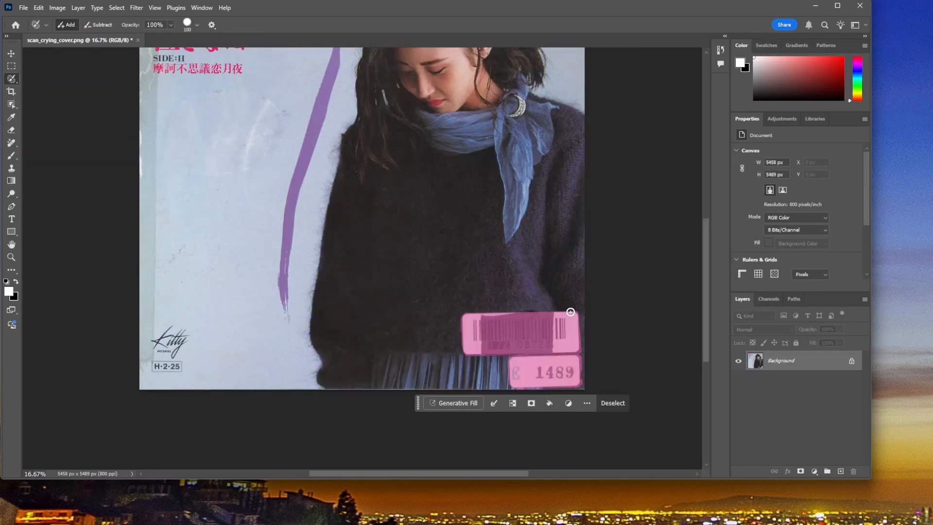
# Step: Extend the selection slightly past the barcode sticker's edges and run Generative Fill on both stickers with an empty prompt
pyautogui.moveTo(566, 314); pyautogui.dragTo(470, 313)
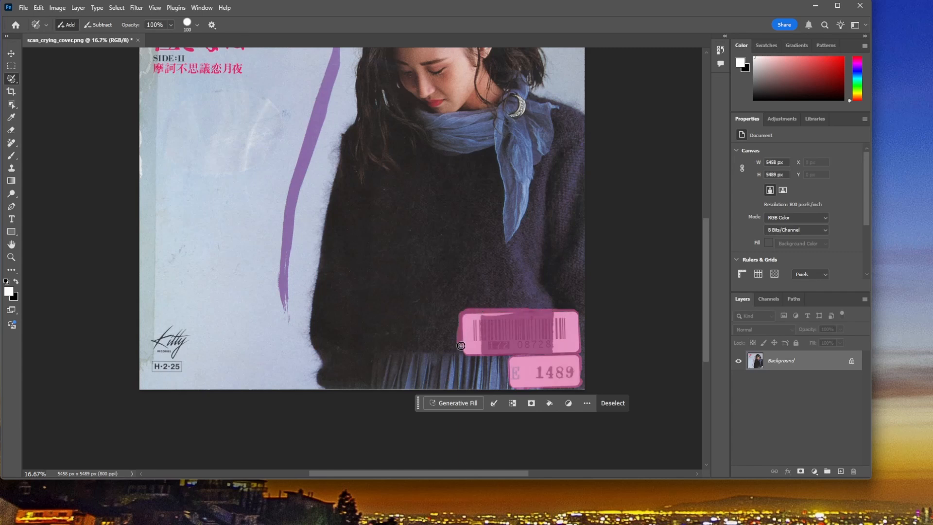
pyautogui.moveTo(470, 356); pyautogui.dragTo(564, 352)
pyautogui.click(578, 314)
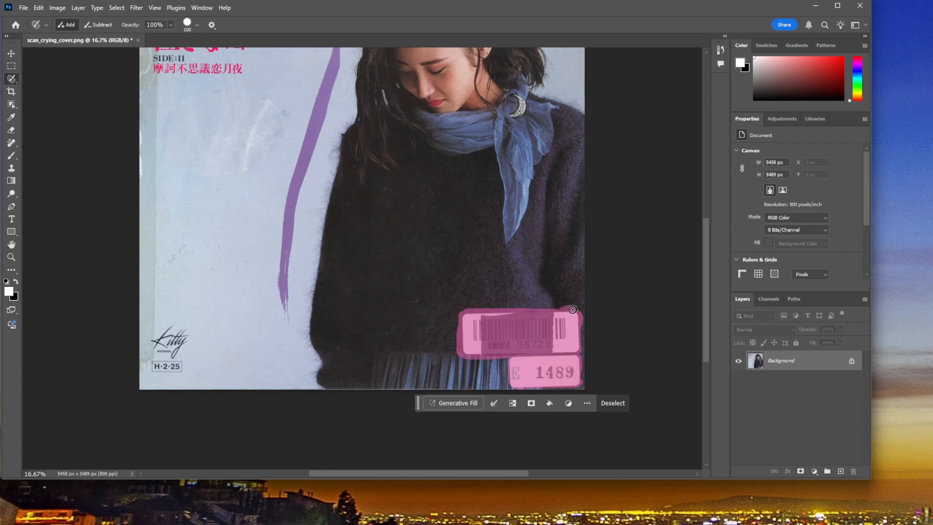
pyautogui.click(466, 403)
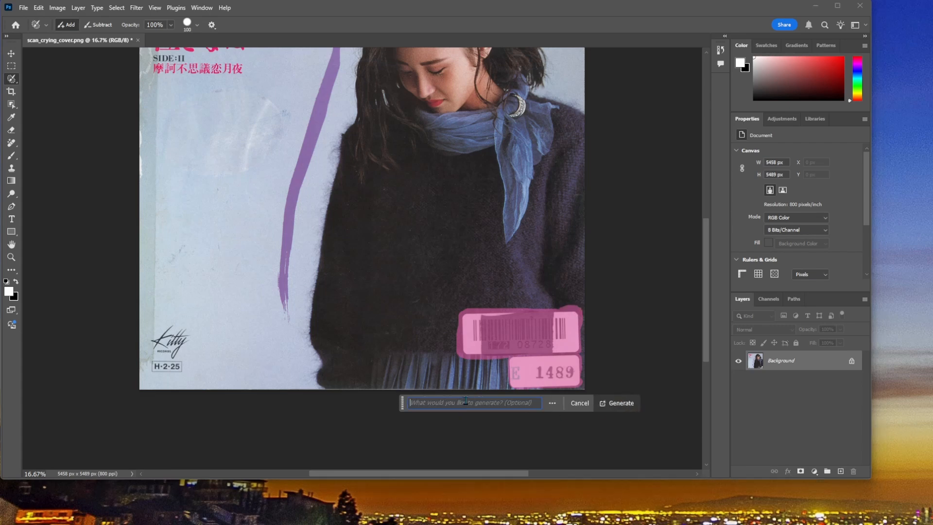
pyautogui.click(613, 405)
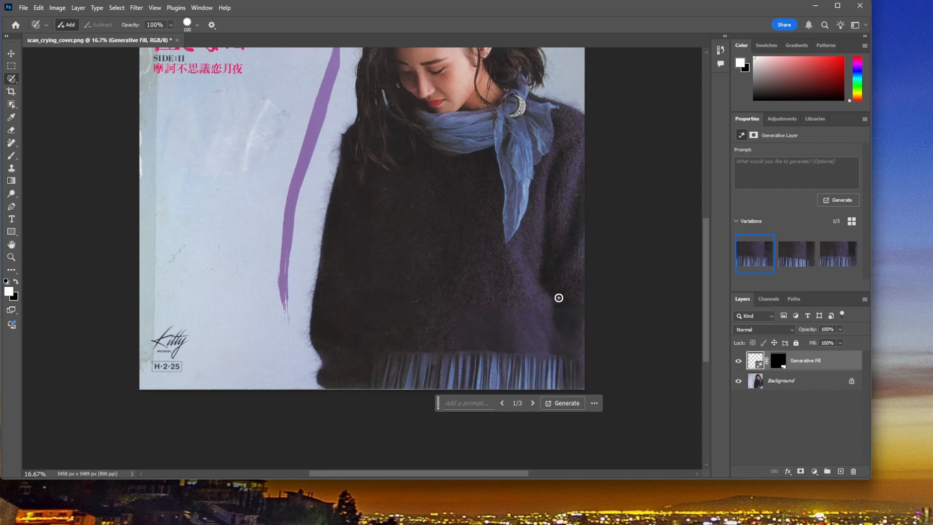
# Step: Compare the three variations generated from the enlarged sticker selection and return to the first one
pyautogui.click(796, 259)
pyautogui.click(841, 261)
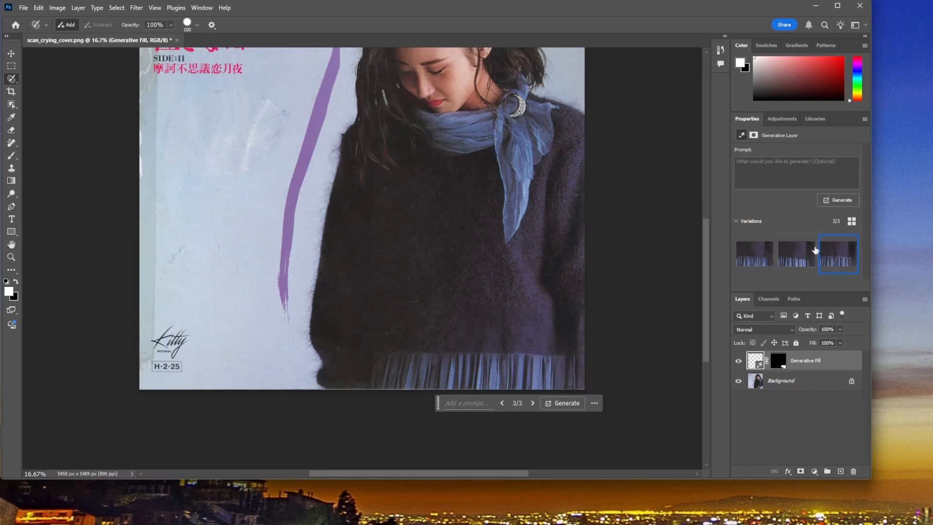
pyautogui.click(757, 257)
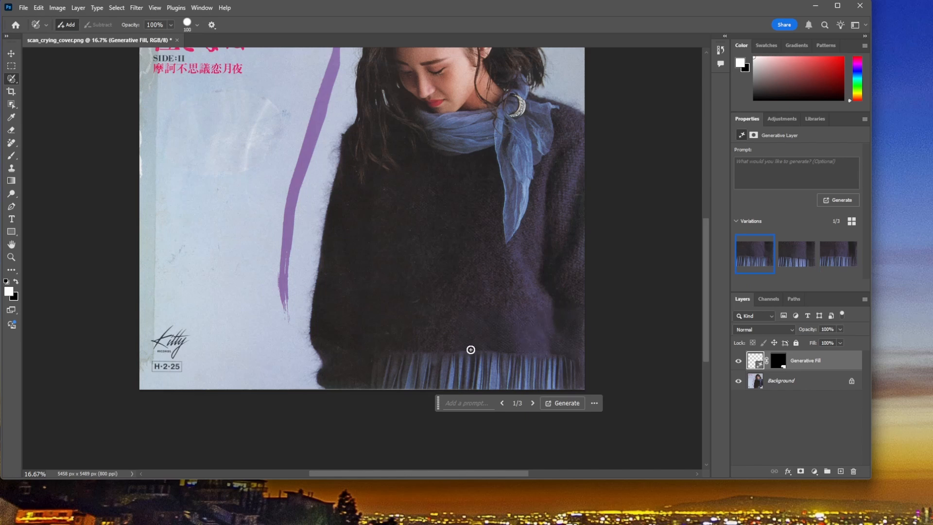
# Step: Make the Background layer active by picking the cover image with the Move tool
pyautogui.click(11, 66)
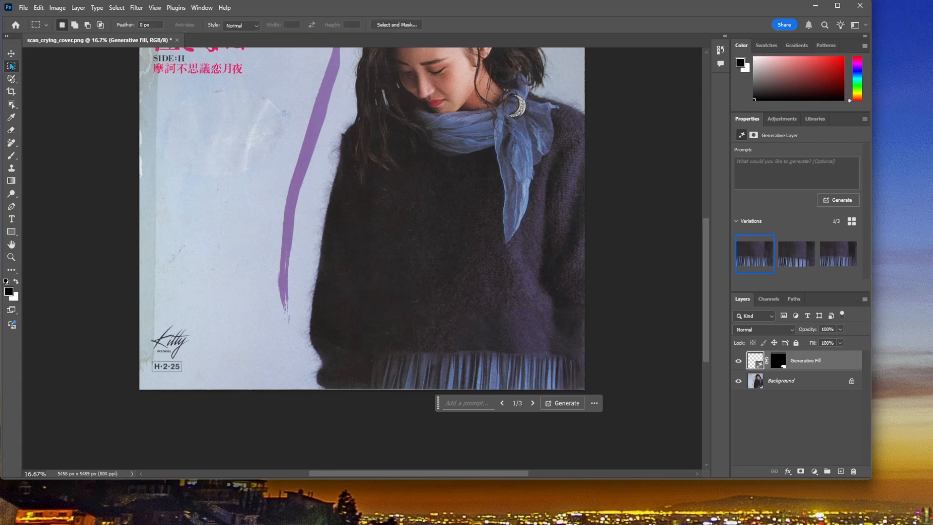
pyautogui.press('v')
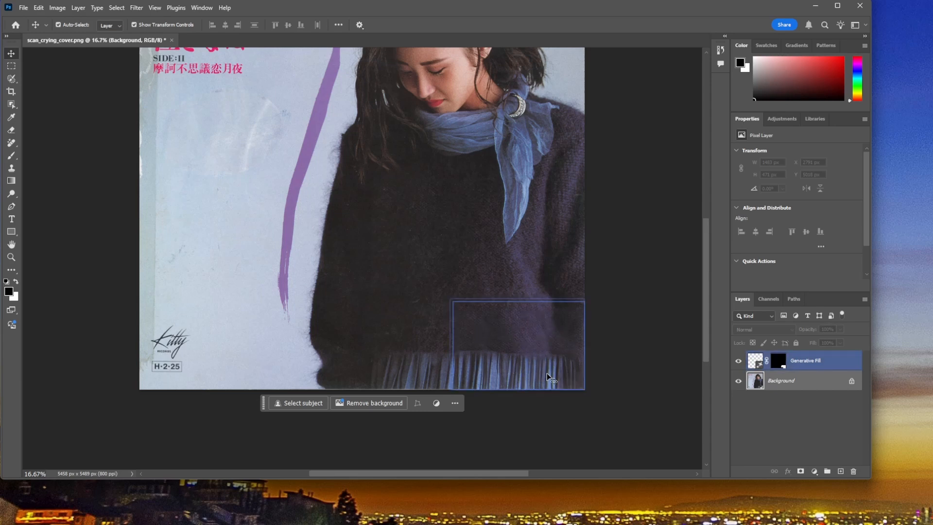
pyautogui.click(499, 372)
pyautogui.click(483, 369)
pyautogui.click(402, 372)
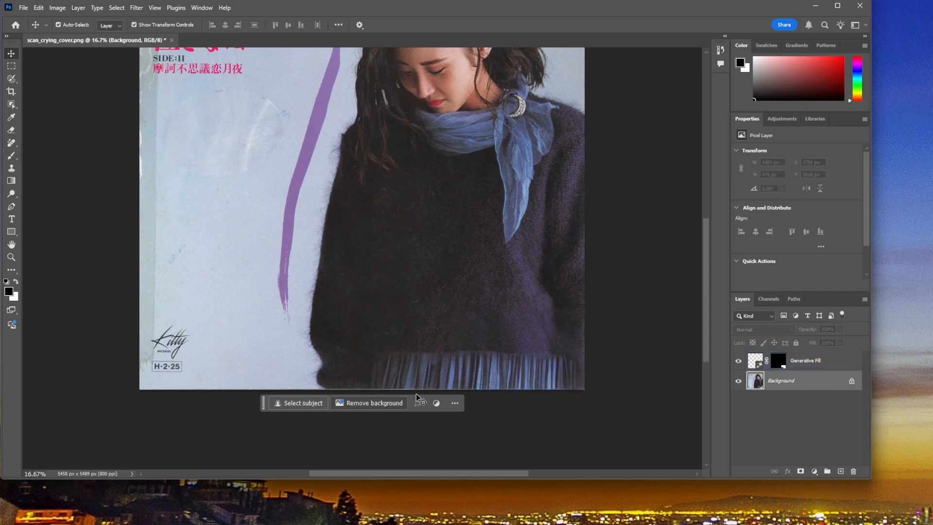
pyautogui.click(582, 374)
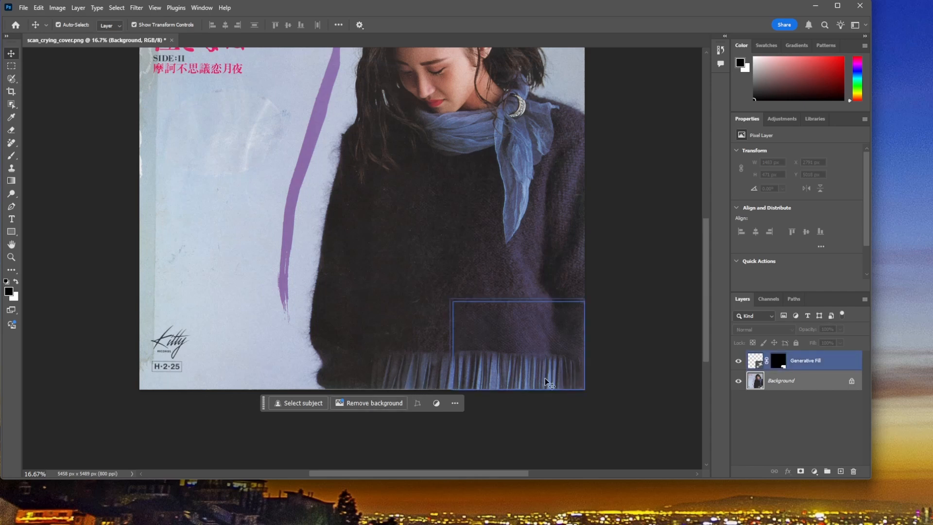
pyautogui.click(604, 384)
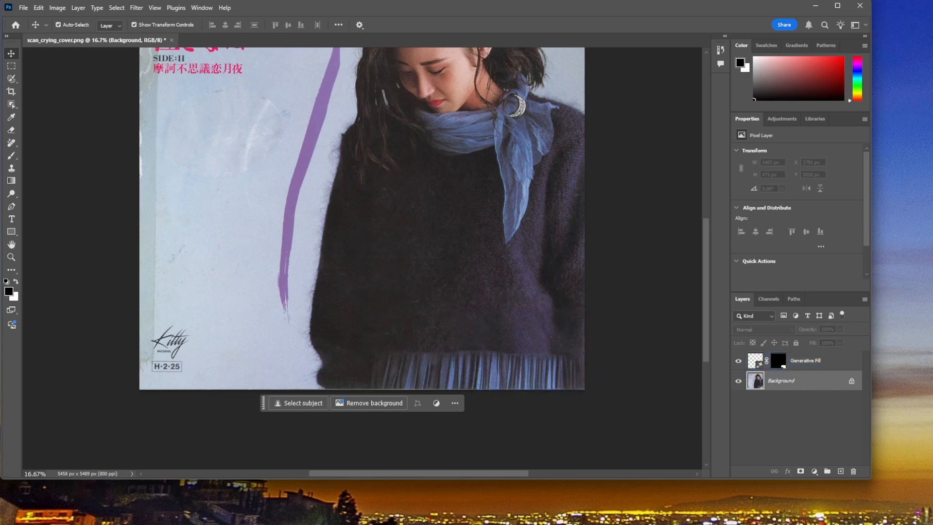
# Step: Copy a skirt strip about 1501 by 477 px from the Background to a new layer placed above the Generative Fill layer
pyautogui.click(13, 68)
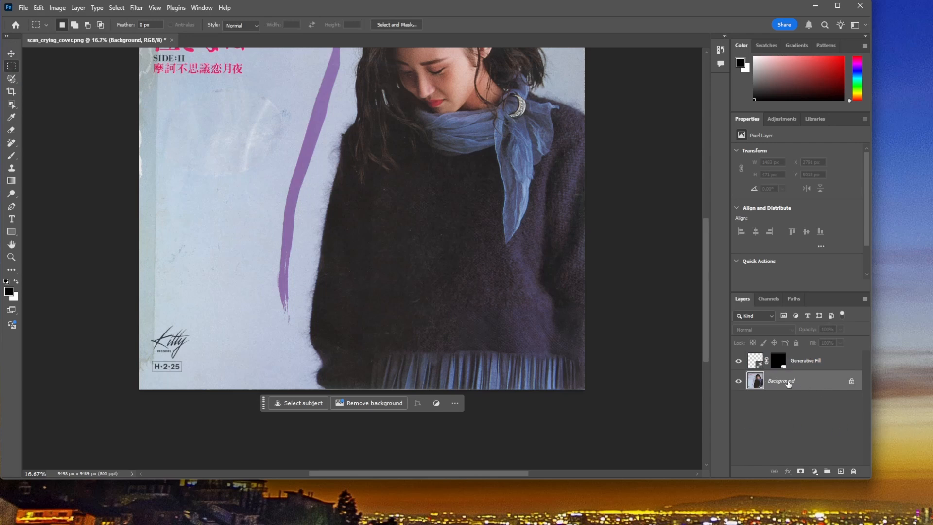
pyautogui.moveTo(369, 351); pyautogui.dragTo(491, 390)
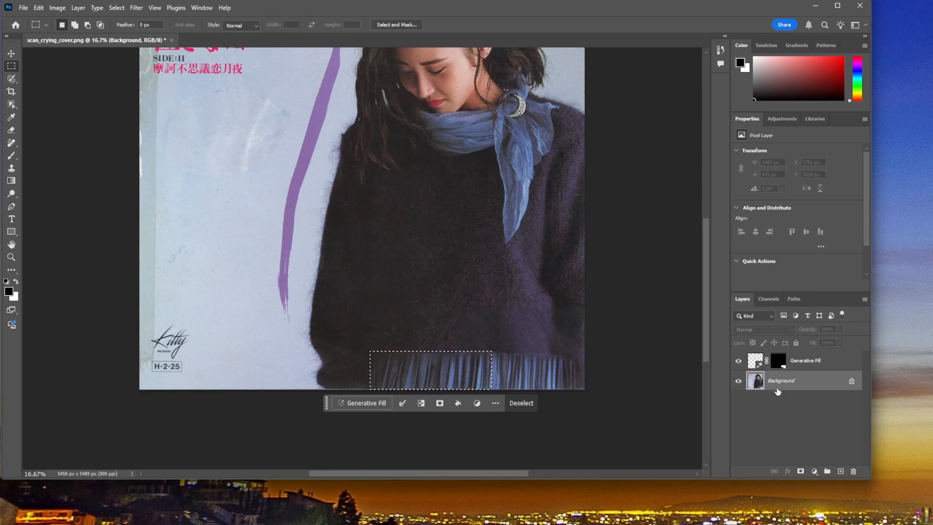
pyautogui.hotkey('ctrl', 'j')
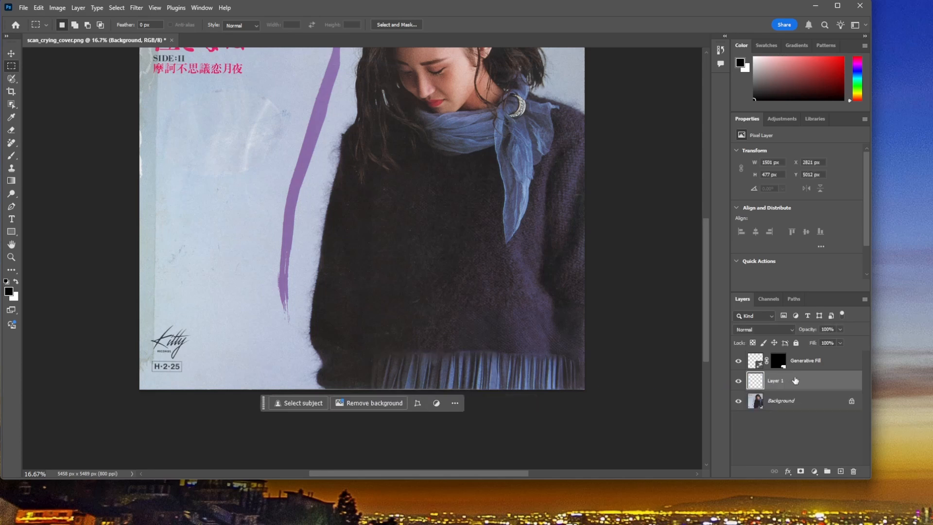
pyautogui.moveTo(777, 385); pyautogui.dragTo(764, 362)
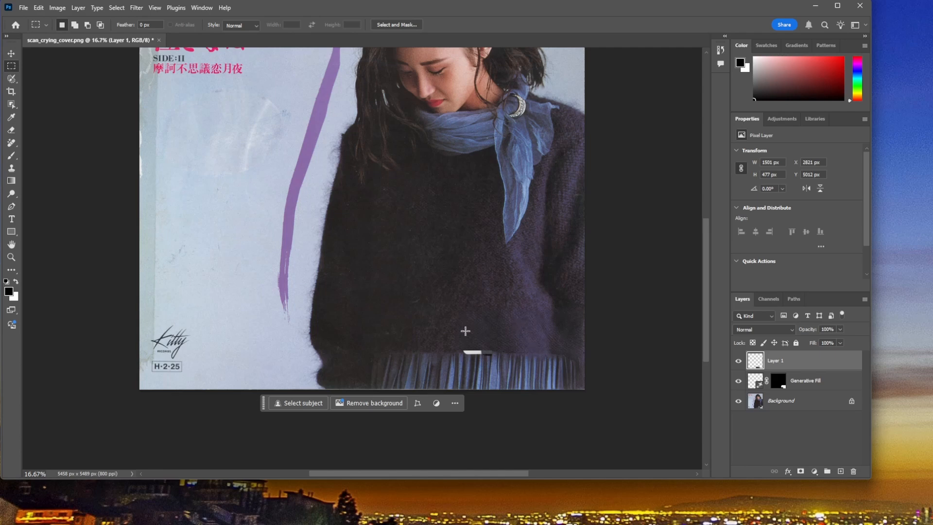
# Step: Mirror the copied skirt strip horizontally and narrow it to about 1258 px so it covers the skirt at the cover's lower right
pyautogui.click(12, 53)
pyautogui.moveTo(370, 370); pyautogui.dragTo(373, 370)
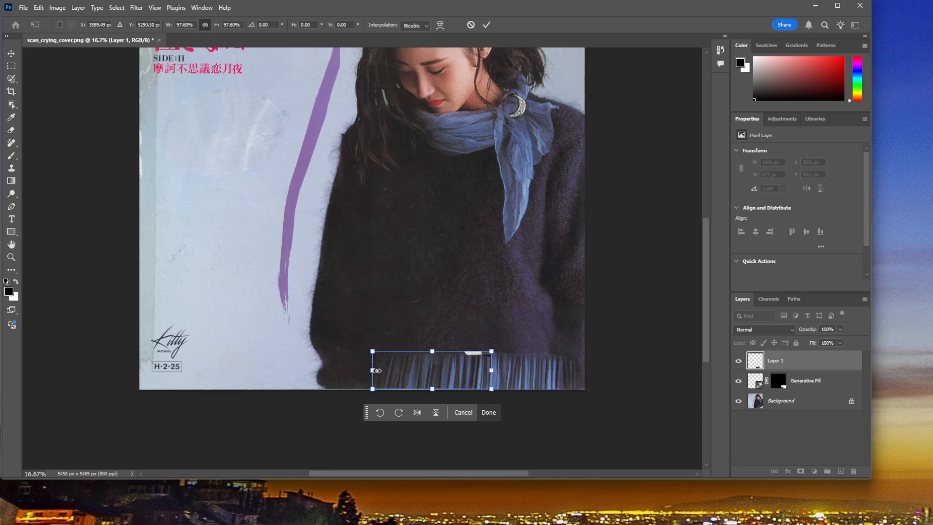
pyautogui.moveTo(373, 370); pyautogui.dragTo(596, 372)
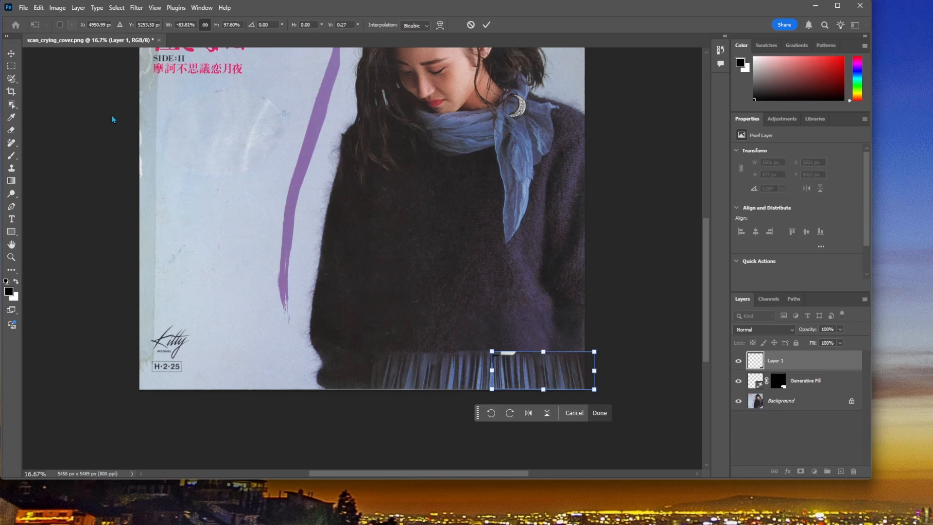
# Step: Erase the leftover white sticker fragment along the mirrored skirt strip's upper edge, reducing the Eraser to 300 px, and view the whole cover
pyautogui.click(11, 130)
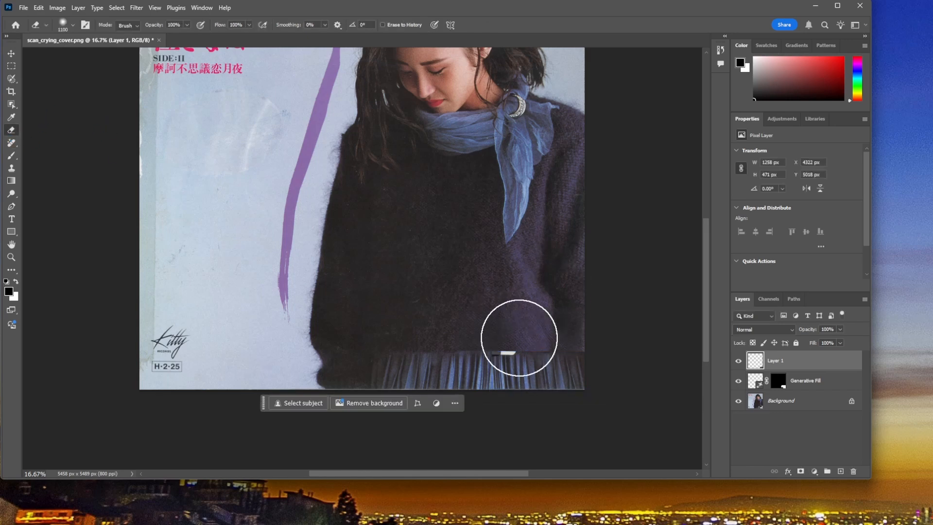
pyautogui.press('[')
pyautogui.press('[')
pyautogui.press('[')
pyautogui.press('[')
pyautogui.press('[')
pyautogui.press('[')
pyautogui.press('[')
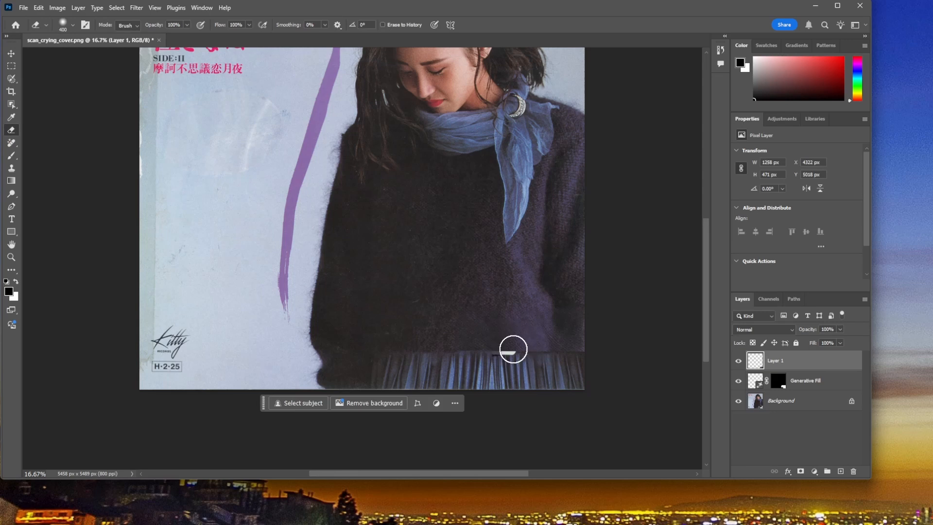
pyautogui.moveTo(512, 348)
pyautogui.mouseDown()
pyautogui.moveTo(482, 358)
pyautogui.moveTo(519, 349)
pyautogui.moveTo(474, 346)
pyautogui.mouseUp()
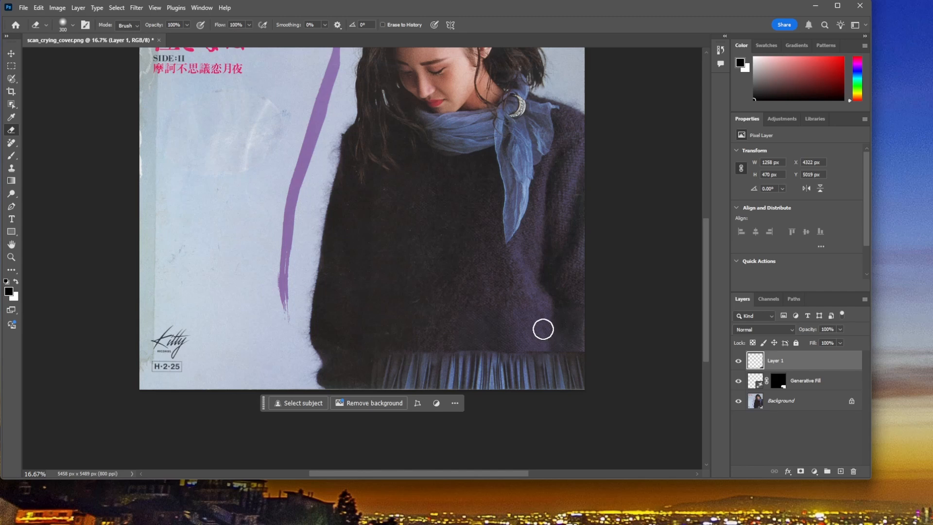
pyautogui.hotkey('ctrl', '0')
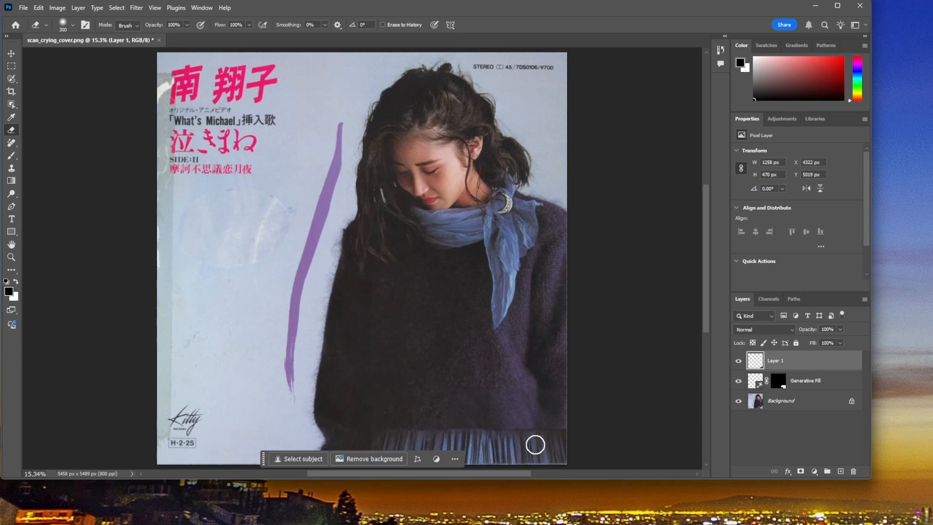
# Step: Compare the cover with and without the Generative Fill and Layer 1 patches by toggling both layers' visibility
pyautogui.click(738, 382)
pyautogui.click(739, 364)
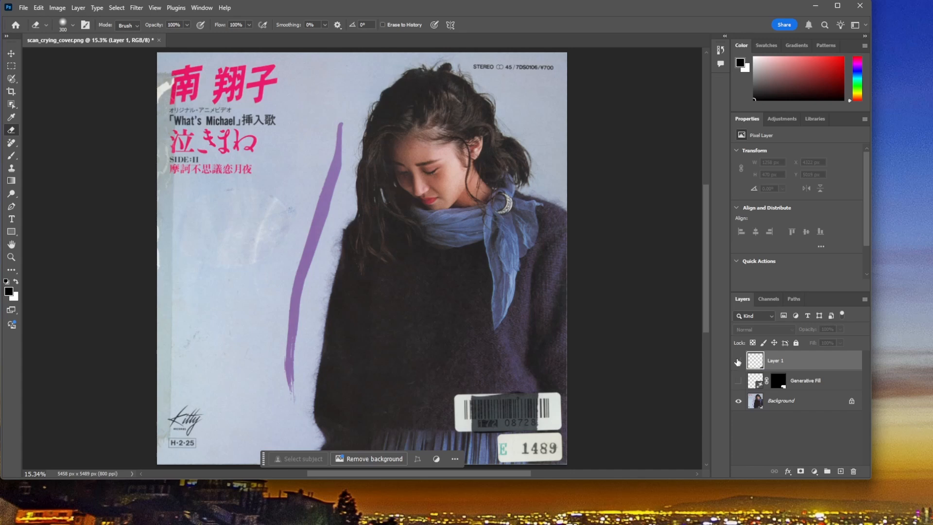
pyautogui.click(737, 361)
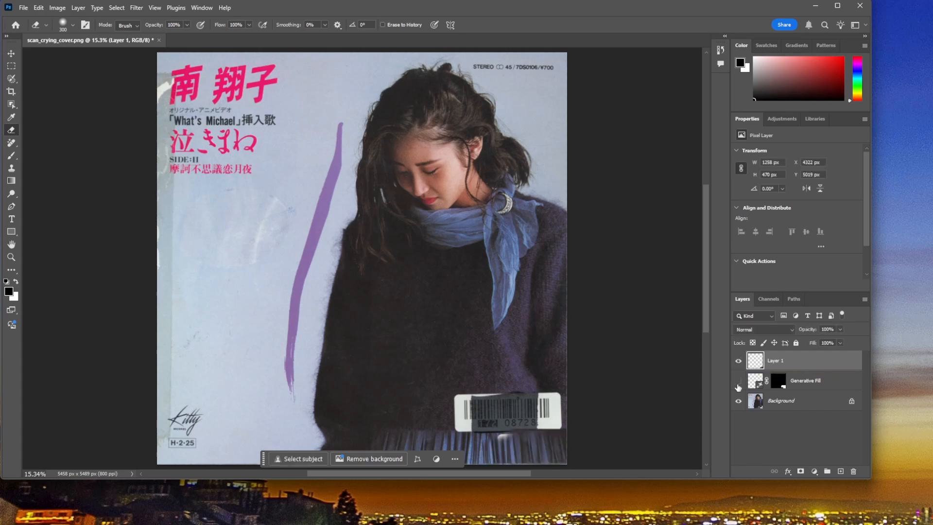
pyautogui.click(738, 382)
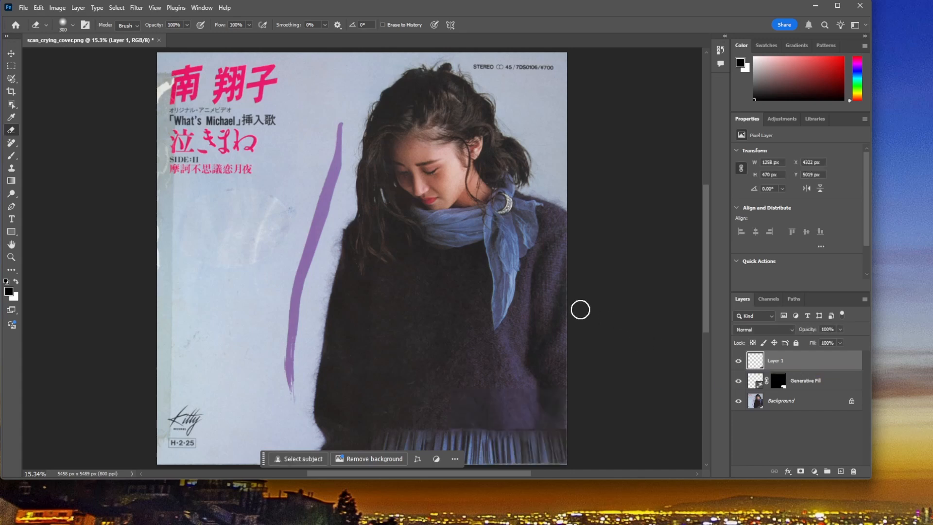
# Step: Select the scuffed area below the pink title text on the Background layer with the Selection Brush at 400 px
pyautogui.click(12, 78)
pyautogui.press('x')
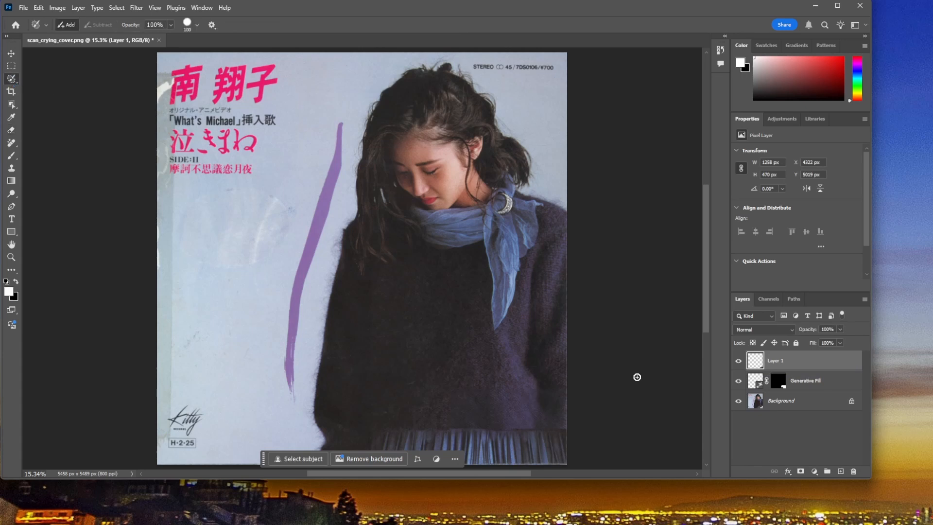
pyautogui.click(788, 402)
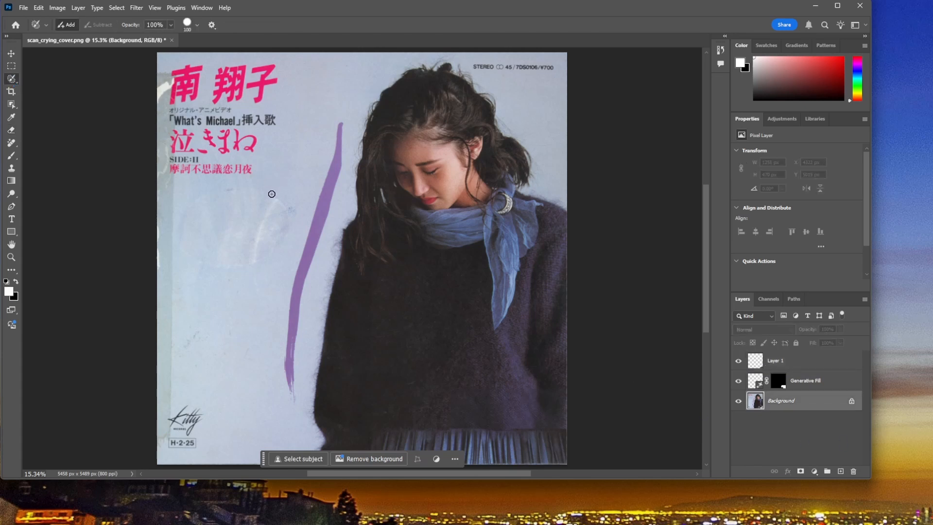
pyautogui.press(']')
pyautogui.press(']')
pyautogui.press(']')
pyautogui.press(']')
pyautogui.press(']')
pyautogui.press(']')
pyautogui.moveTo(267, 202)
pyautogui.mouseDown()
pyautogui.moveTo(224, 199)
pyautogui.moveTo(193, 227)
pyautogui.moveTo(201, 258)
pyautogui.moveTo(243, 260)
pyautogui.moveTo(272, 241)
pyautogui.moveTo(285, 215)
pyautogui.moveTo(265, 205)
pyautogui.moveTo(233, 213)
pyautogui.moveTo(213, 234)
pyautogui.moveTo(234, 243)
pyautogui.moveTo(258, 227)
pyautogui.moveTo(256, 258)
pyautogui.mouseUp()
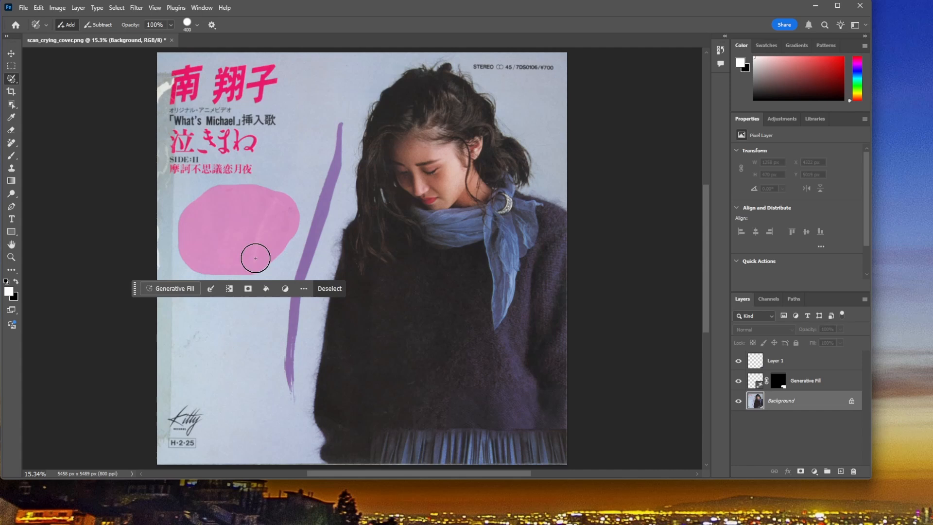
# Step: Fill the selected scuffed area using Generative Fill without a prompt and choose the third variation
pyautogui.click(178, 290)
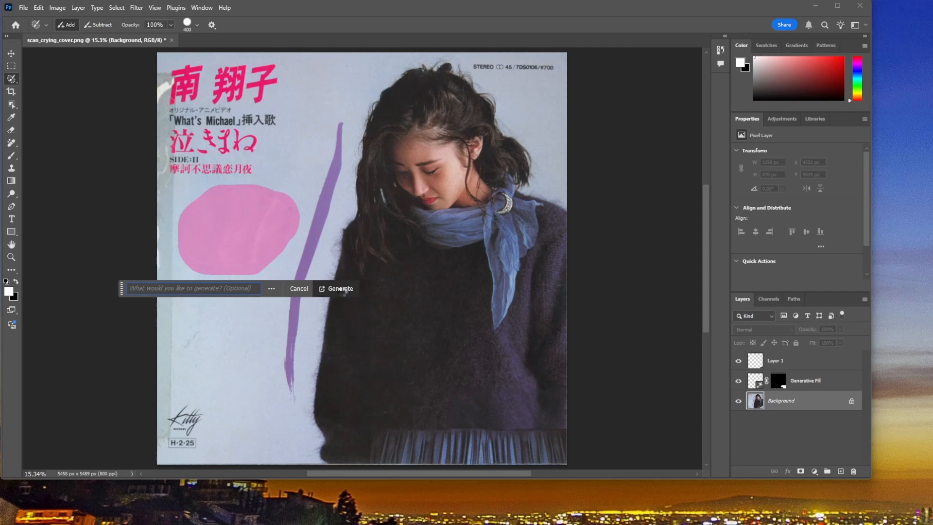
pyautogui.click(341, 288)
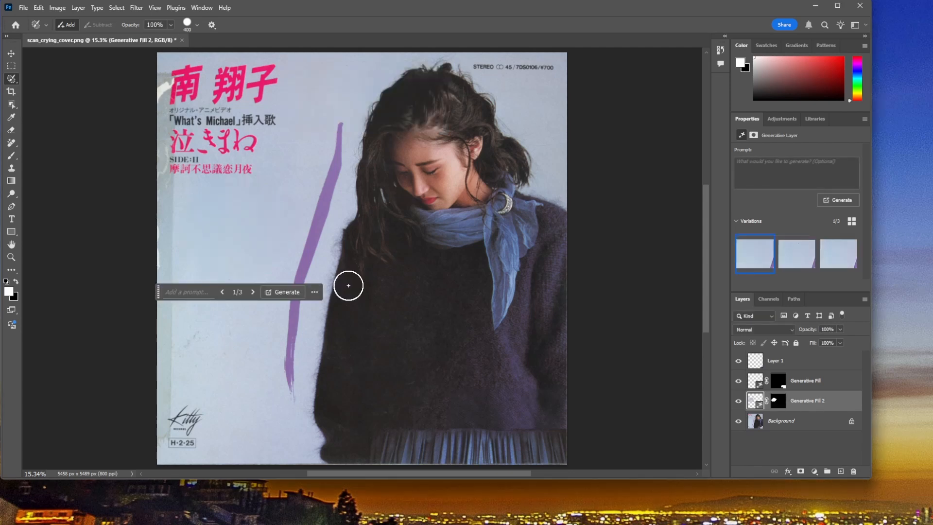
pyautogui.click(796, 253)
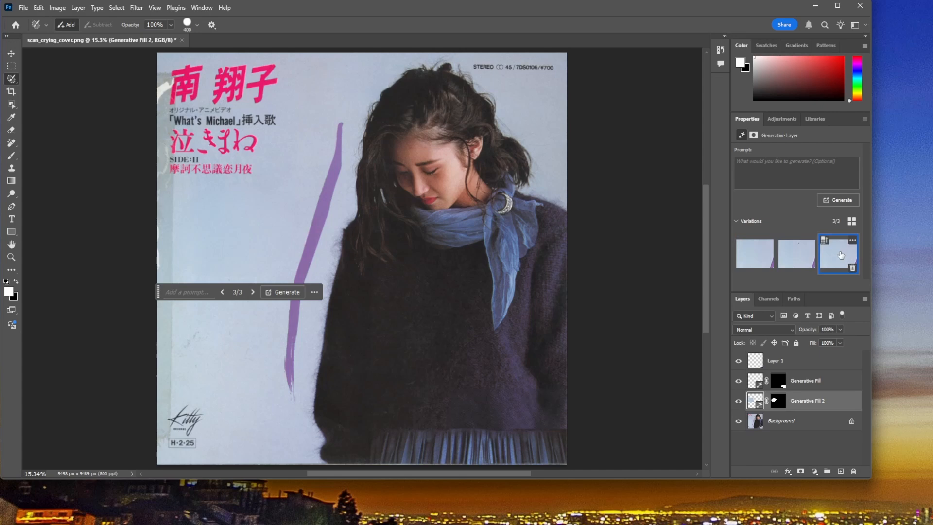
# Step: Inspect the generated patch up close, compare it with the original scuffed area, and undo the Generative Fill
pyautogui.hotkey('ctrl', '+')
pyautogui.hotkey('ctrl', '+')
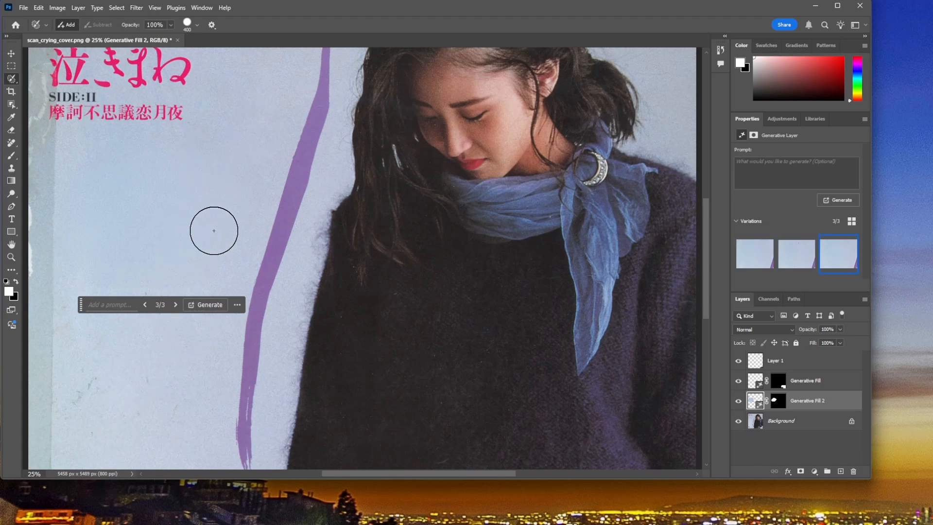
pyautogui.scroll(1, 252, 258)
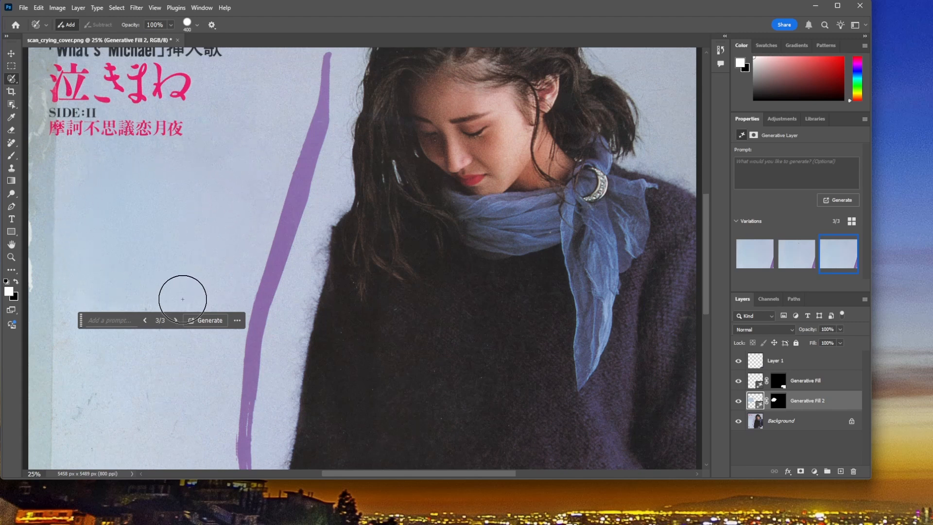
pyautogui.hotkey('ctrl', '-')
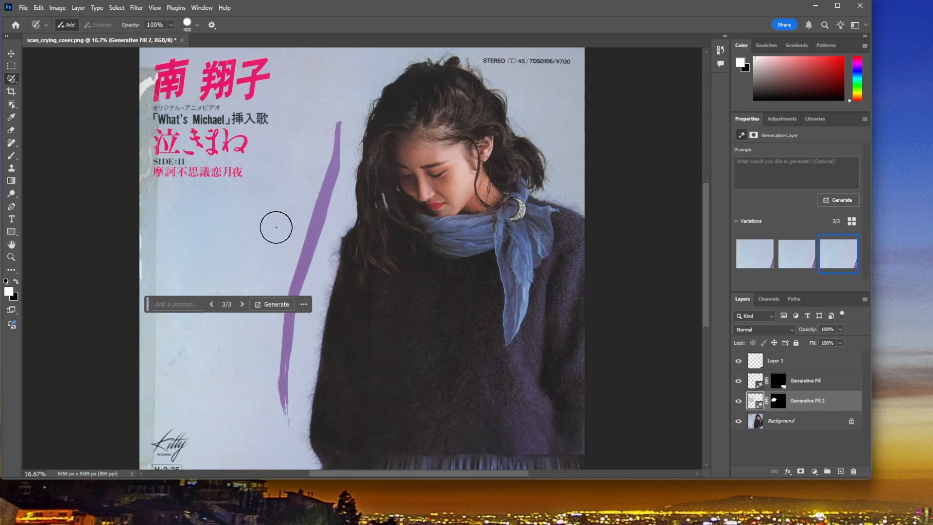
pyautogui.click(738, 403)
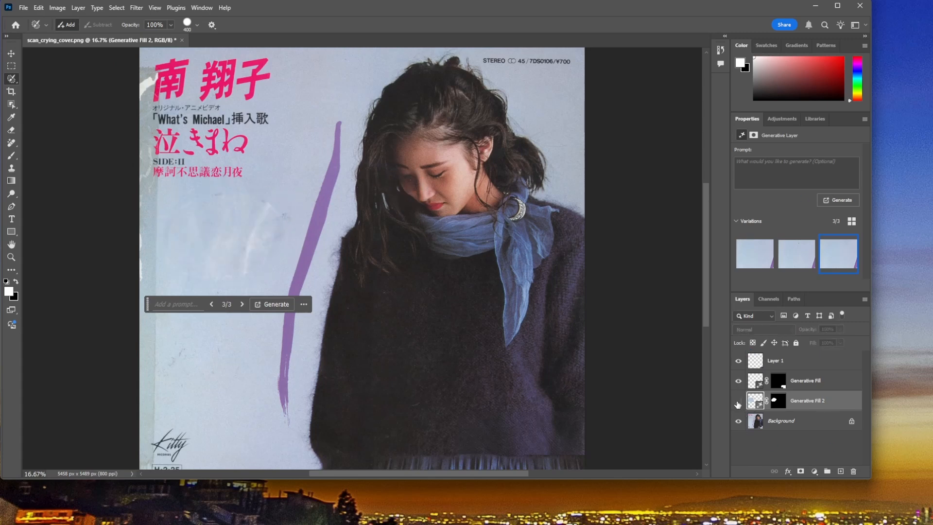
pyautogui.click(737, 402)
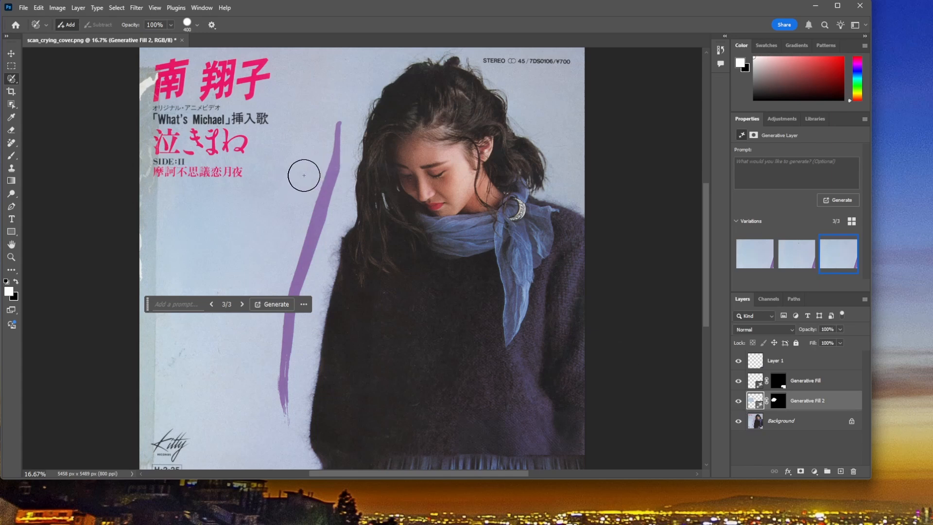
pyautogui.hotkey('ctrl', ',')
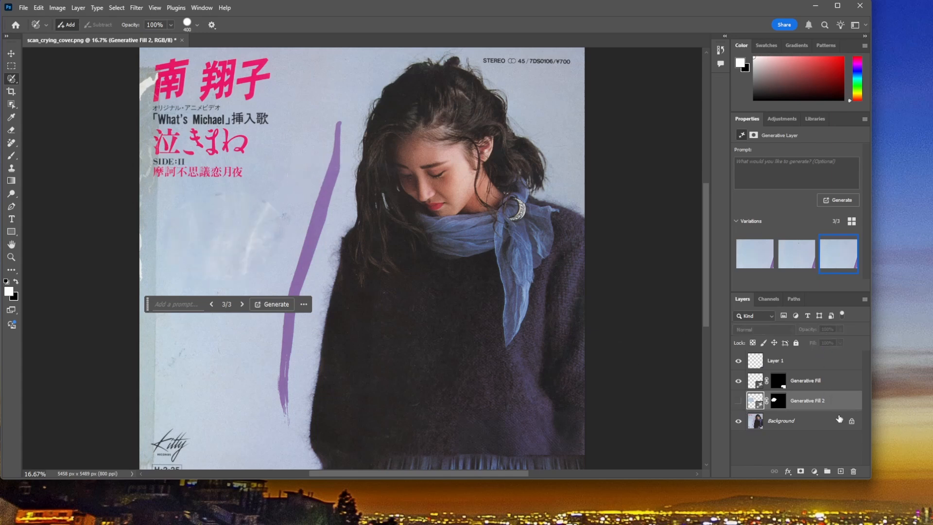
pyautogui.hotkey('ctrl', ',')
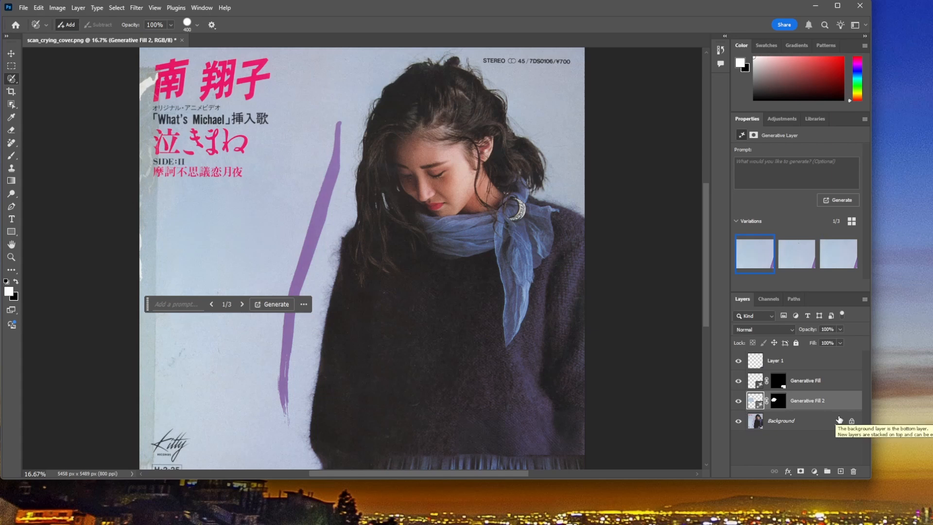
pyautogui.hotkey('ctrl', 'z')
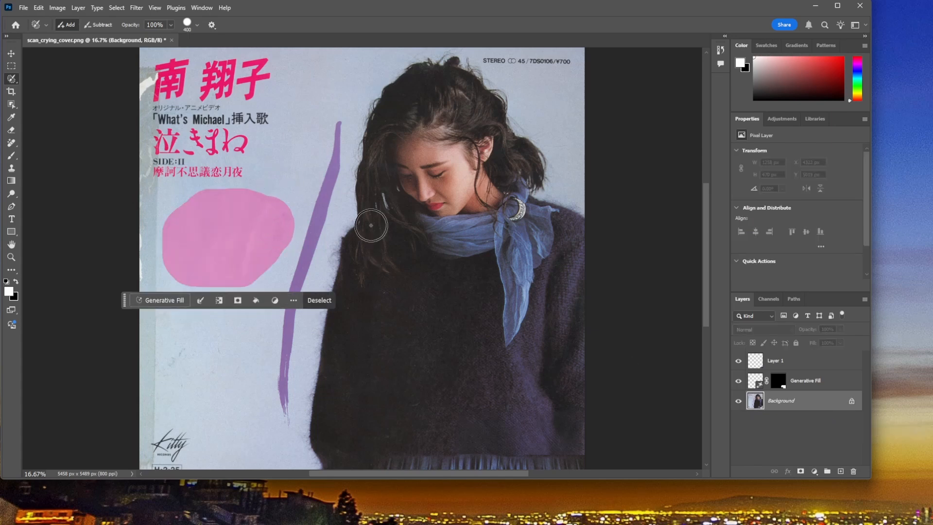
# Step: Repair the selected scuffed area with Content-Aware Fill using automatic sampling and output to a new layer, and clear the selection
pyautogui.click(40, 8)
pyautogui.click(70, 182)
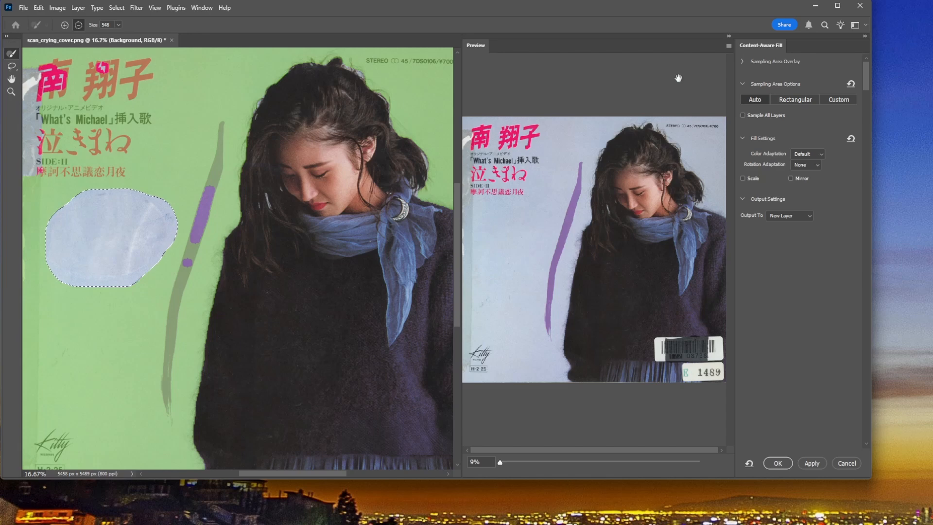
pyautogui.scroll(5, 595, 251)
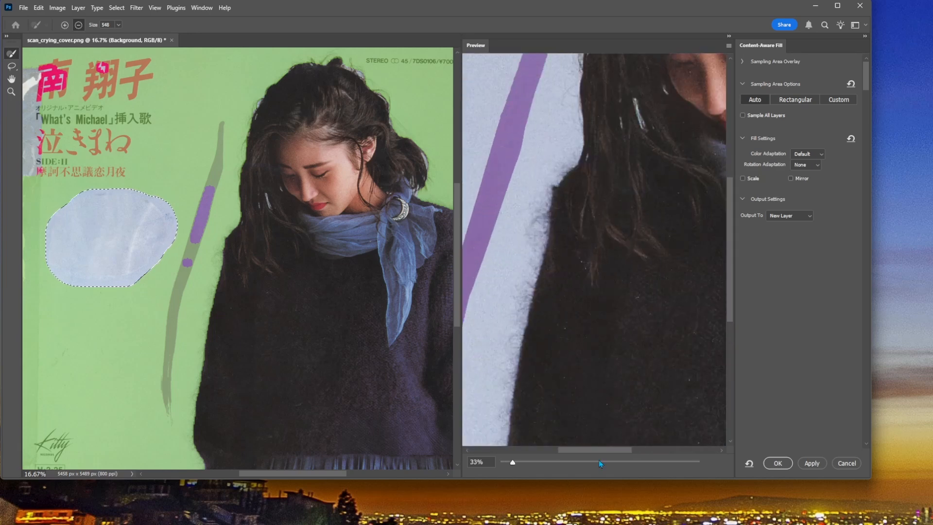
pyautogui.moveTo(596, 447); pyautogui.dragTo(530, 458)
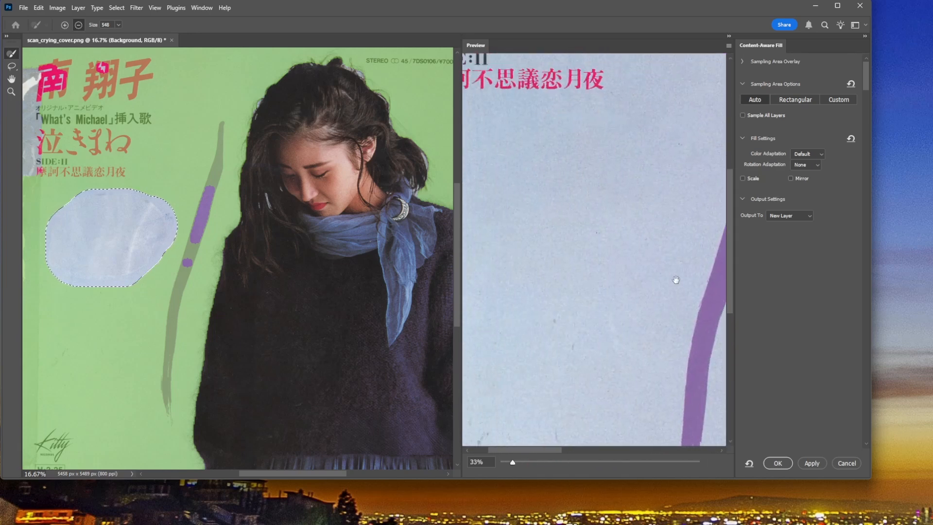
pyautogui.moveTo(543, 453)
pyautogui.mouseDown()
pyautogui.moveTo(521, 451)
pyautogui.moveTo(558, 452)
pyautogui.mouseUp()
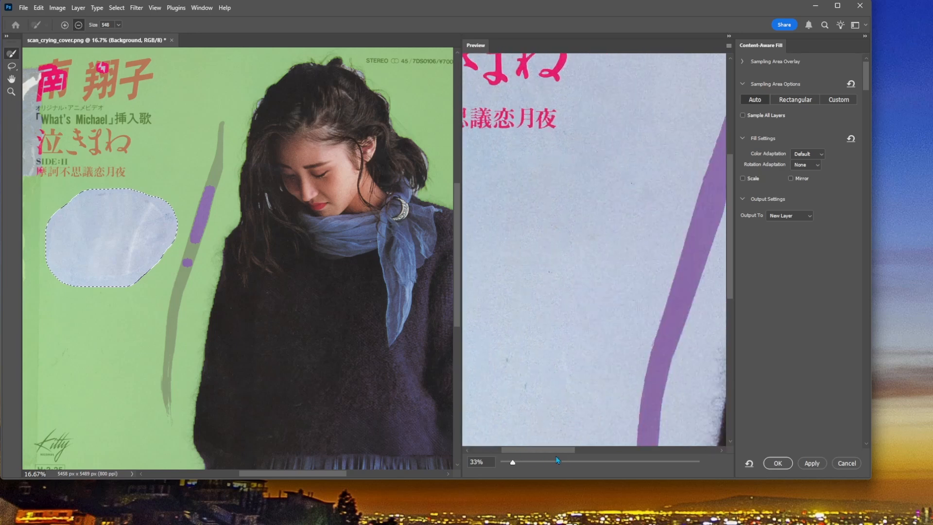
pyautogui.click(778, 463)
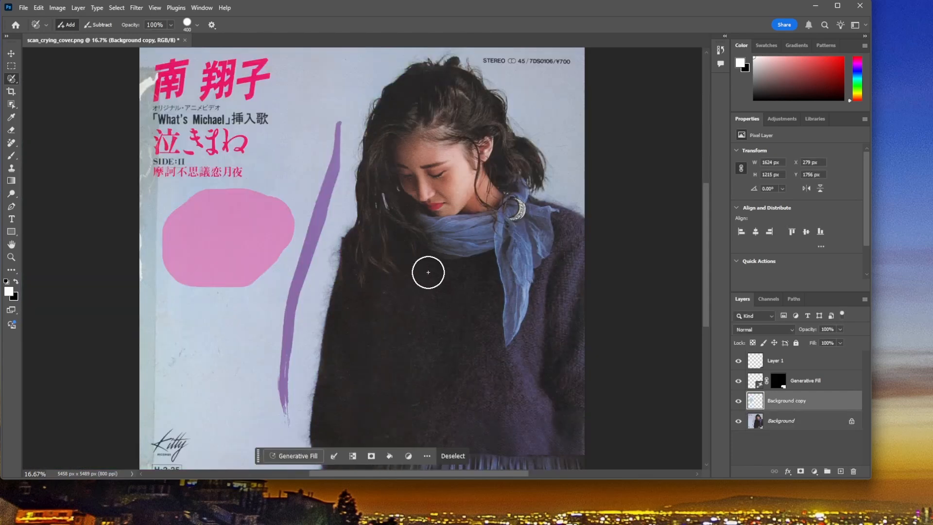
pyautogui.click(447, 457)
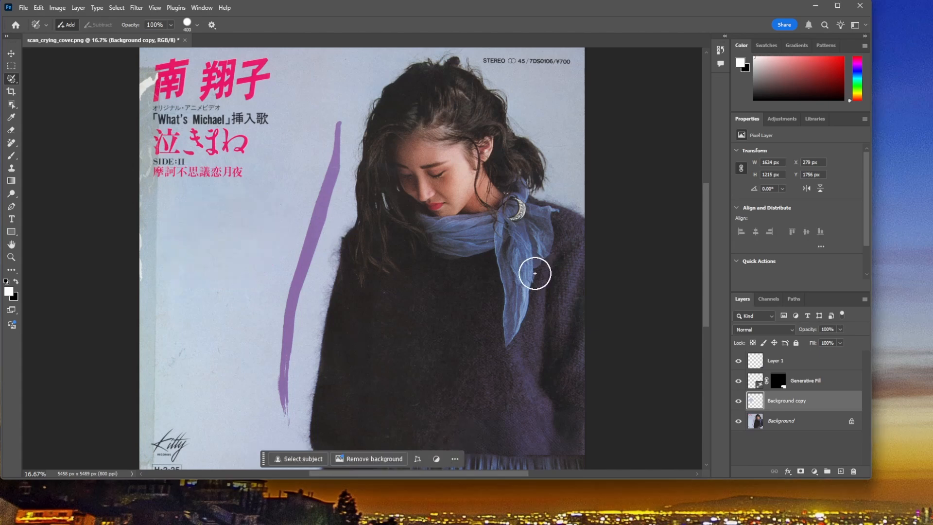
pyautogui.scroll(-2, 627, 311)
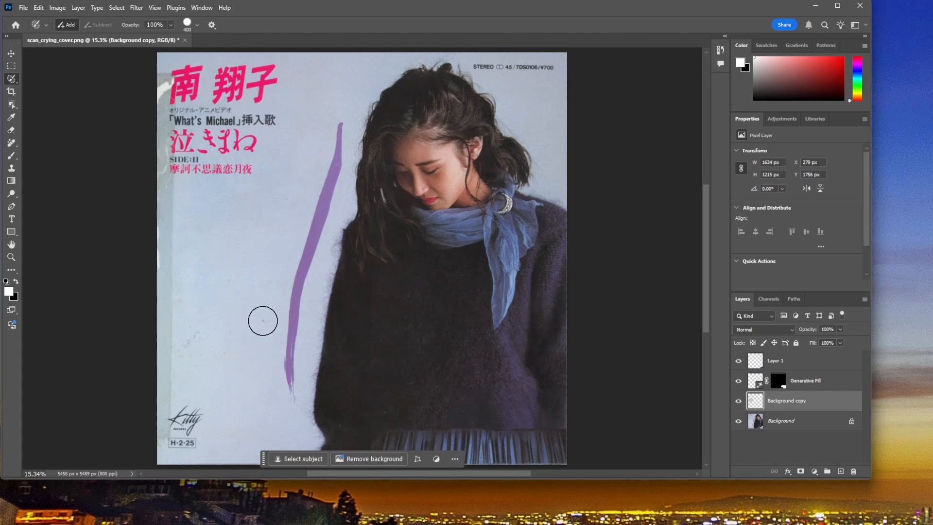
# Step: Open scan_sonic_3D_blast_cover.png from the temp folder
pyautogui.click(24, 8)
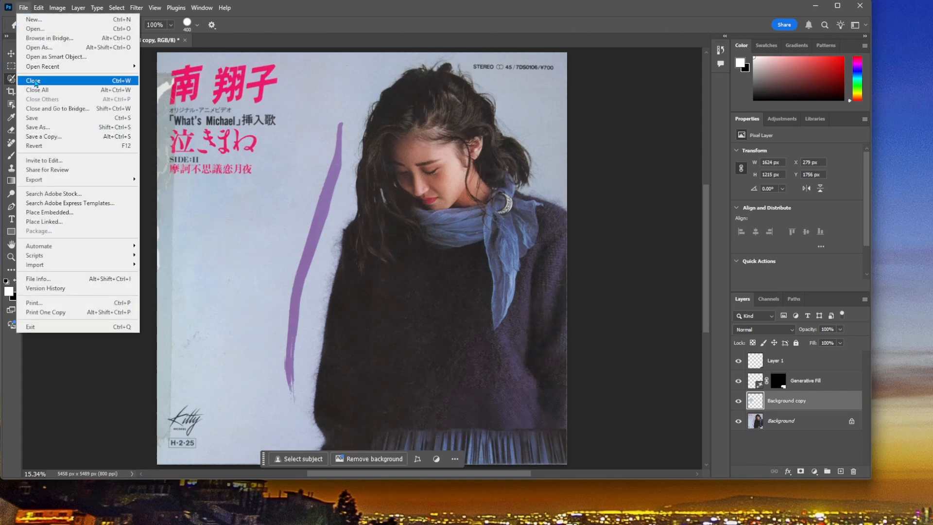
pyautogui.click(39, 32)
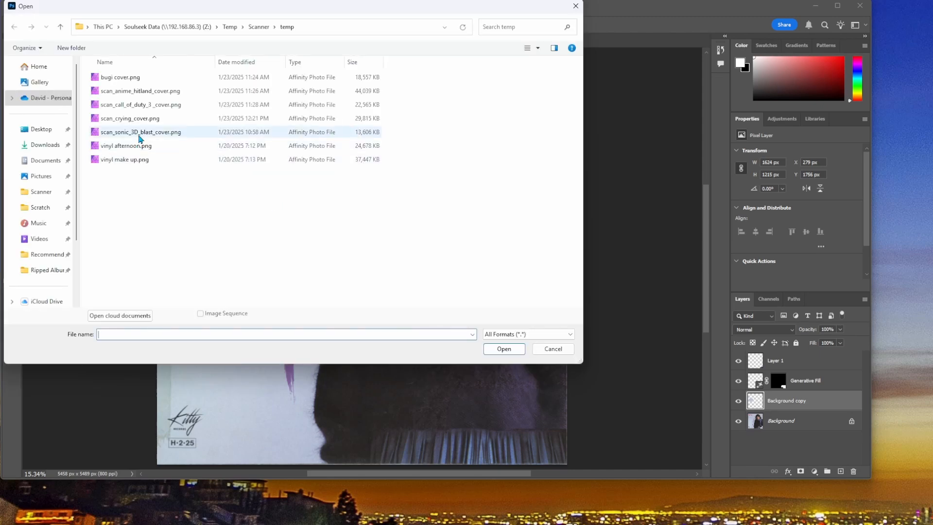
pyautogui.click(137, 132)
pyautogui.click(504, 350)
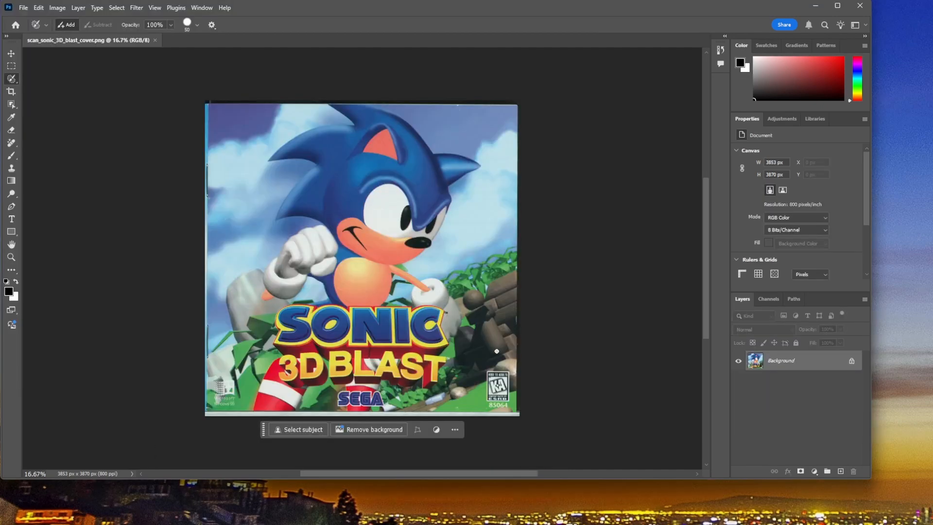
# Step: Straighten the Sonic cover slightly and crop off its dark right edge and grey bottom strip, leaving about 3811 by 3816 px
pyautogui.hotkey('ctrl', '+')
pyautogui.hotkey('ctrl', '+')
pyautogui.scroll(-3, 564, 395)
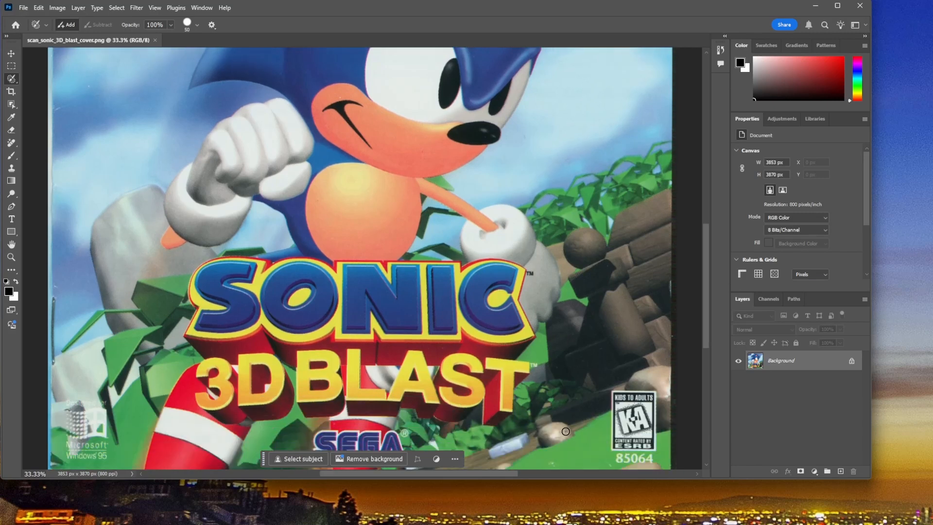
pyautogui.scroll(-2, 565, 434)
pyautogui.moveTo(492, 475); pyautogui.dragTo(533, 475)
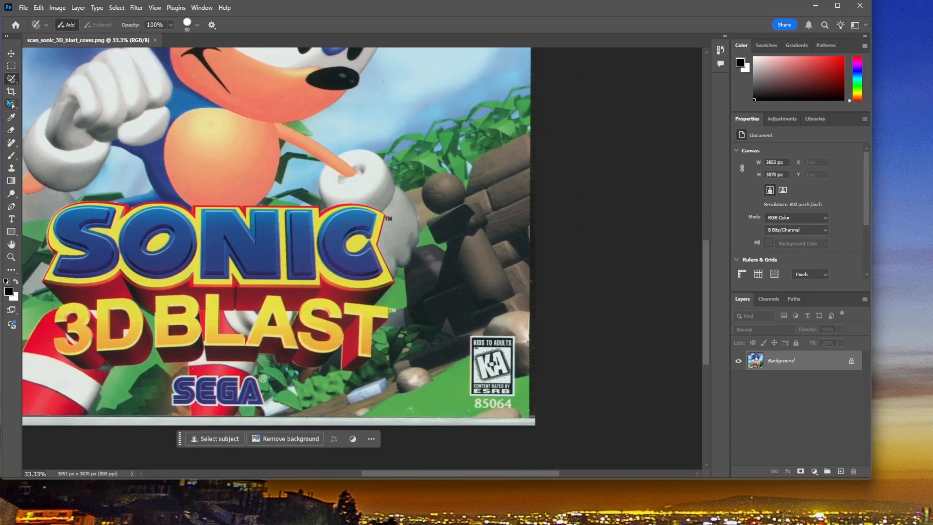
pyautogui.click(11, 91)
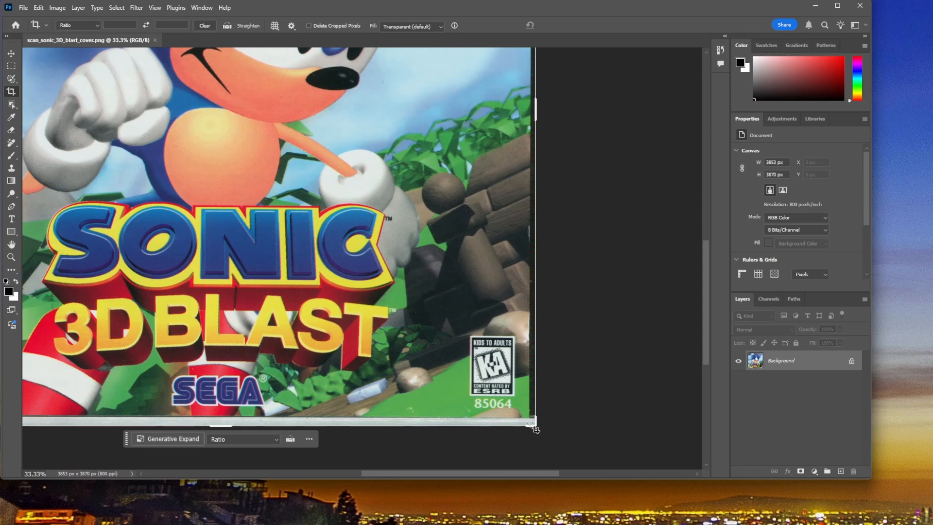
pyautogui.moveTo(533, 424); pyautogui.dragTo(534, 426)
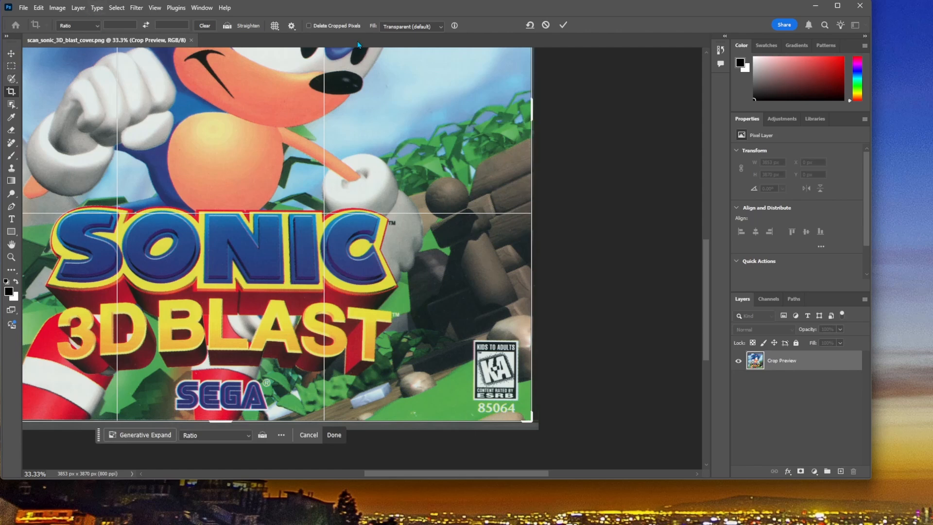
pyautogui.click(562, 25)
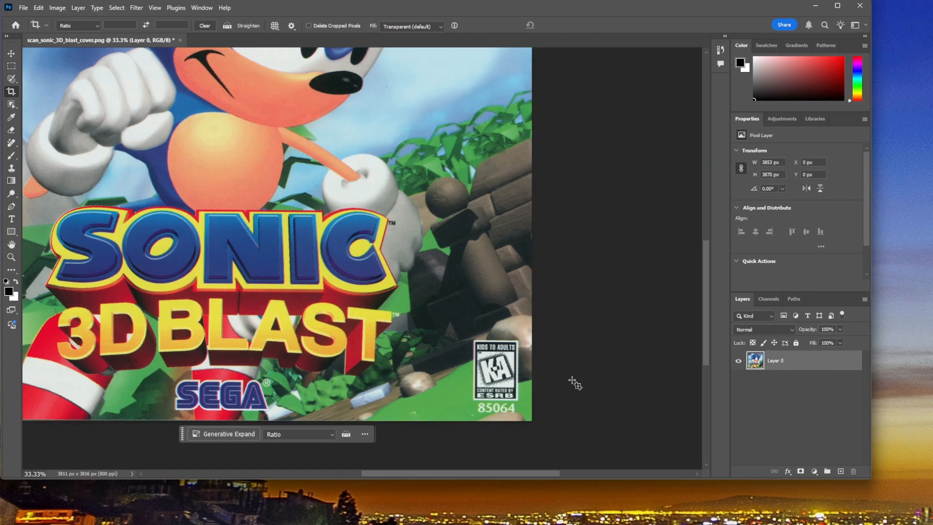
# Step: Crop the blue strip off the cover's left edge and the dark strip off its top, leaving about 3748 by 3744 px
pyautogui.click(11, 79)
pyautogui.press('x')
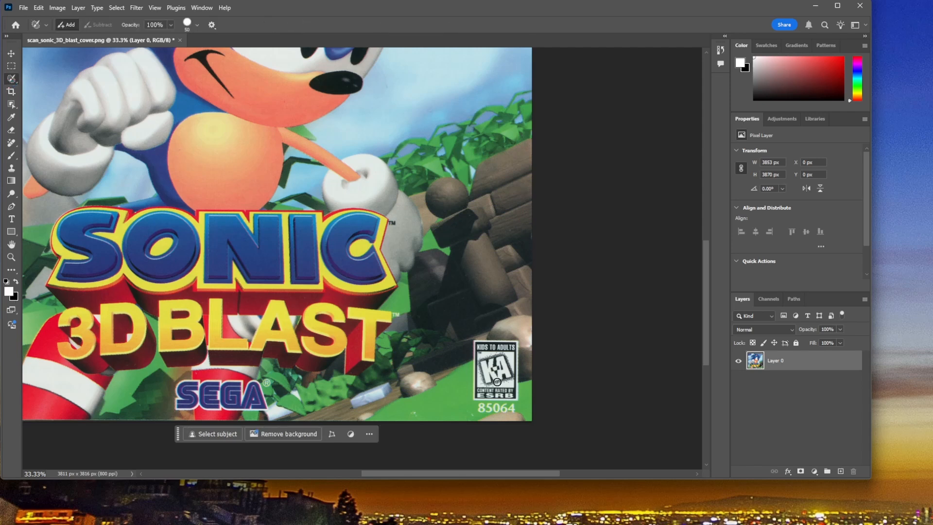
pyautogui.scroll(5, 497, 381)
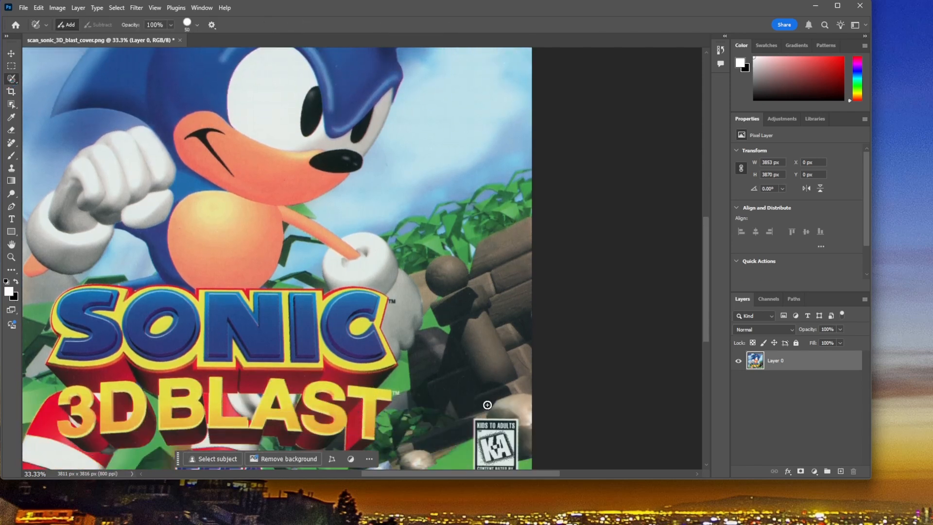
pyautogui.scroll(-5, 466, 404)
pyautogui.keyDown('alt'); pyautogui.scroll(-3, 478, 474); pyautogui.keyUp('alt')
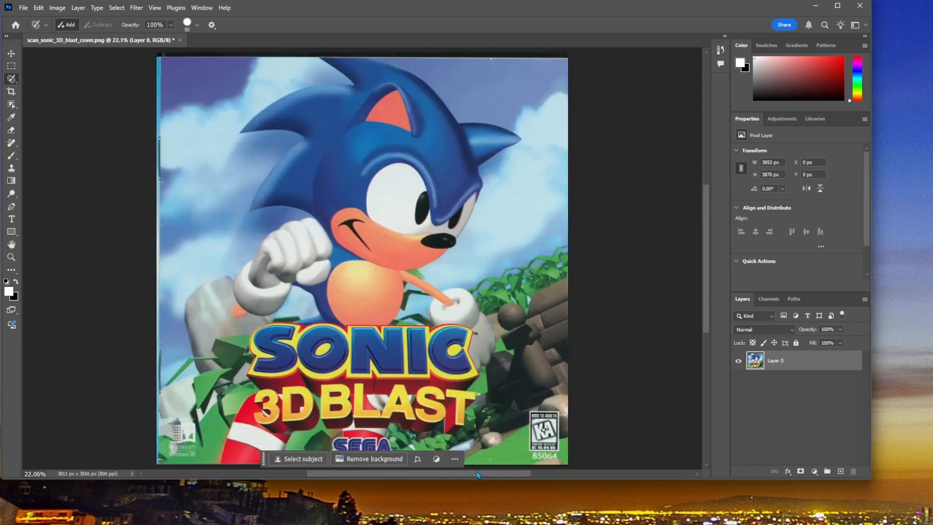
pyautogui.scroll(-3, 420, 329)
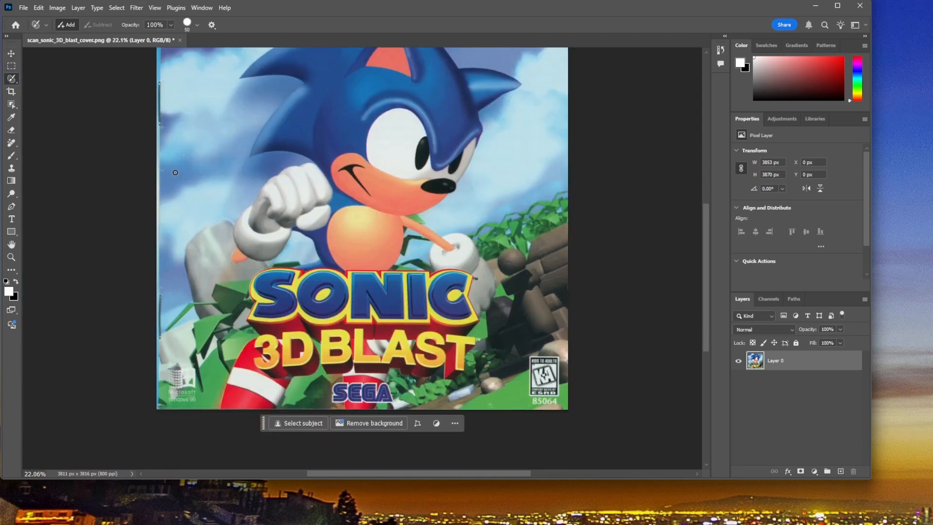
pyautogui.scroll(2, 156, 170)
pyautogui.click(12, 91)
pyautogui.scroll(2, 134, 123)
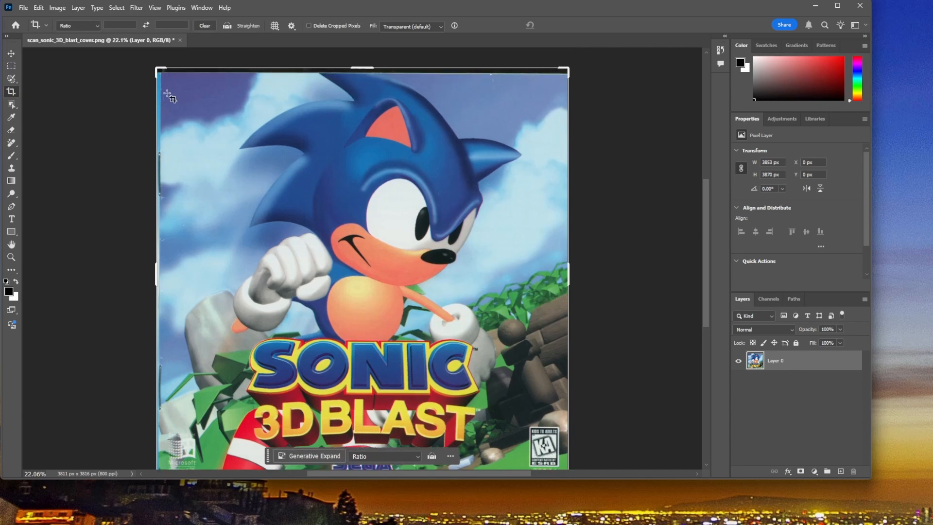
pyautogui.moveTo(154, 68); pyautogui.dragTo(160, 74)
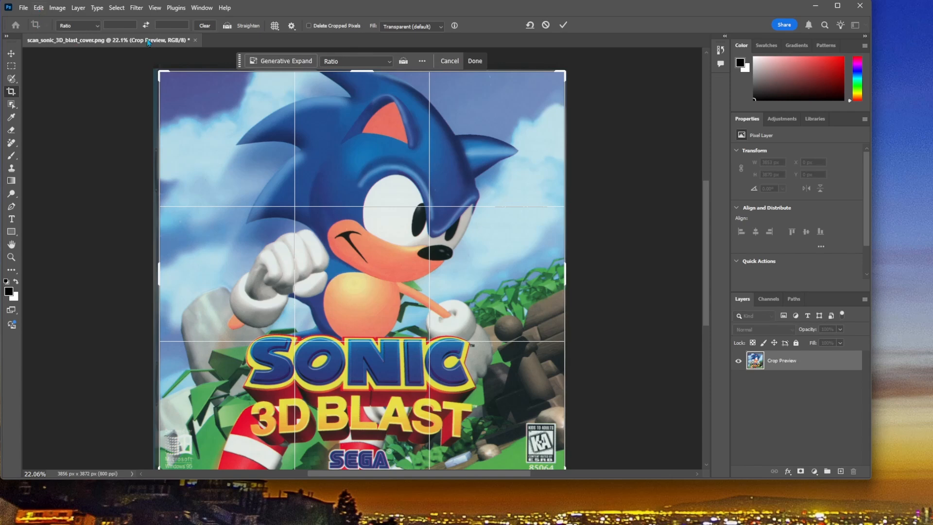
pyautogui.click(563, 25)
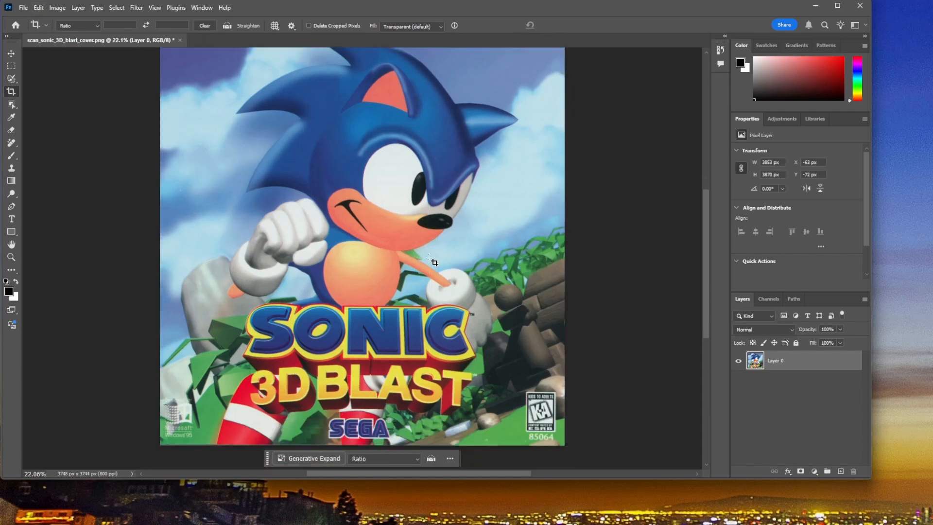
pyautogui.scroll(-2, 568, 362)
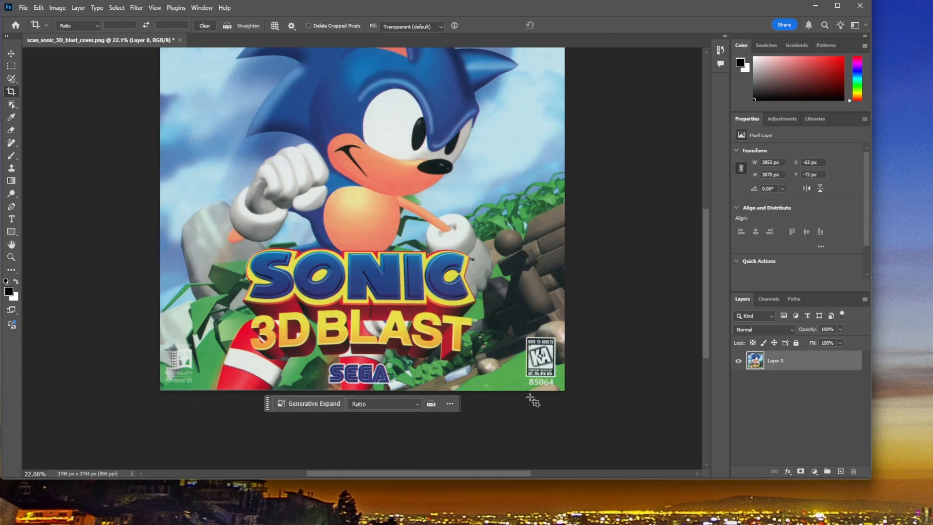
pyautogui.scroll(3, 523, 407)
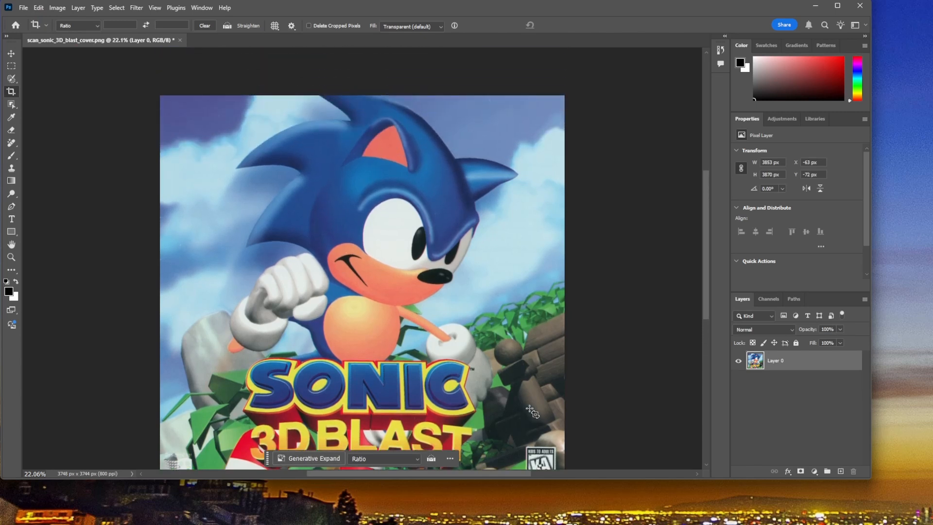
pyautogui.scroll(-3, 515, 409)
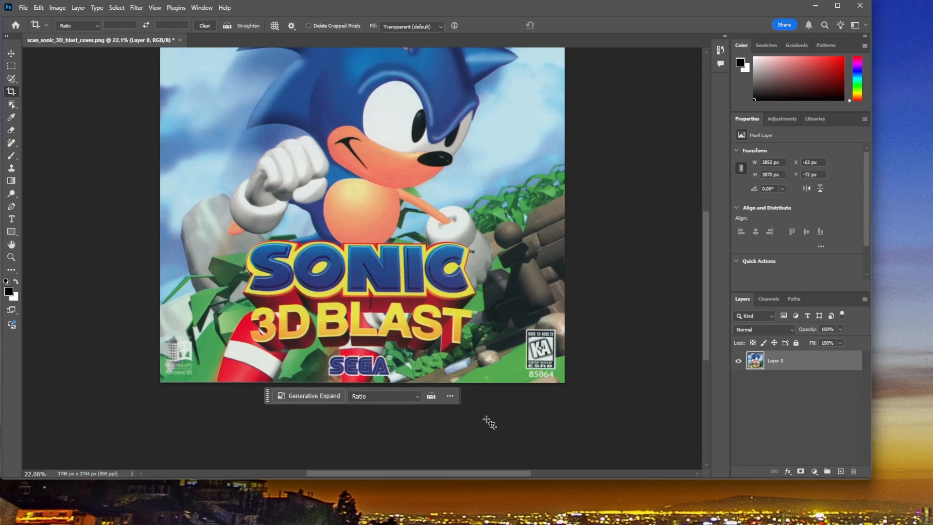
# Step: Paint a selection over the black-and-white K-A ESRB rating badge in the cover's lower right corner with the Selection Brush
pyautogui.hotkey('ctrl', '+')
pyautogui.hotkey('ctrl', '+')
pyautogui.hotkey('ctrl', '+')
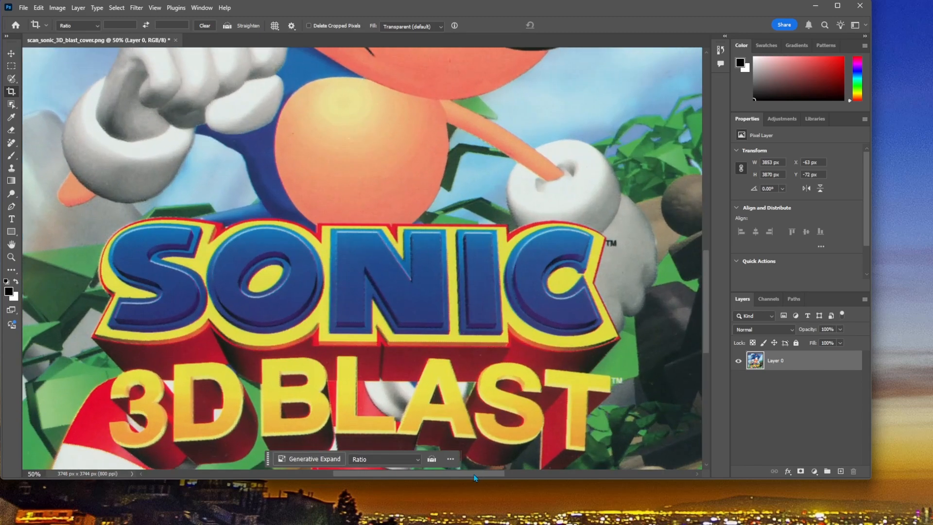
pyautogui.moveTo(474, 478); pyautogui.dragTo(552, 475)
pyautogui.scroll(-5, 493, 415)
pyautogui.scroll(-1, 493, 416)
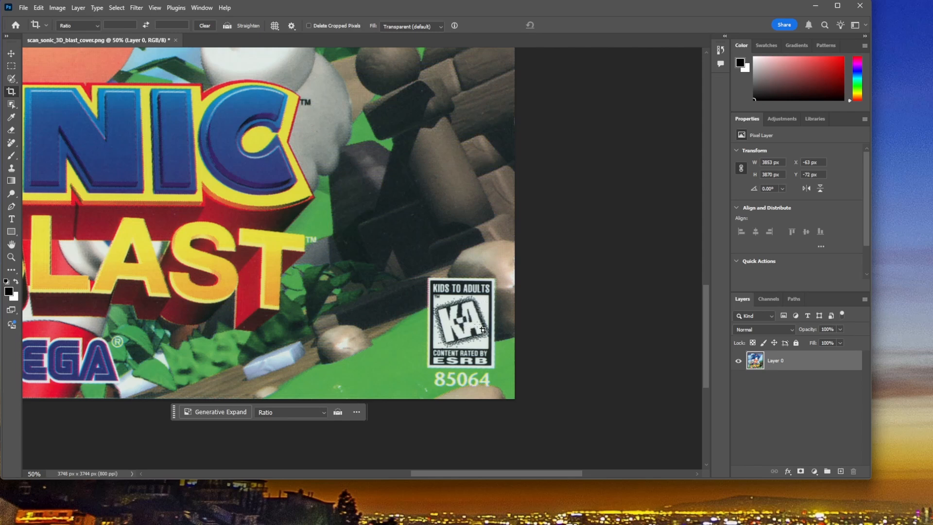
pyautogui.scroll(-2, 482, 330)
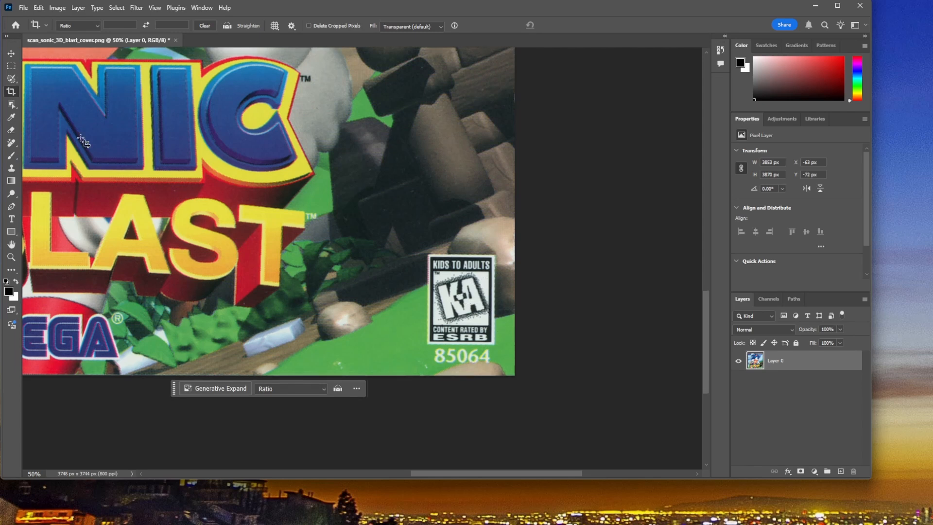
pyautogui.click(12, 78)
pyautogui.press('x')
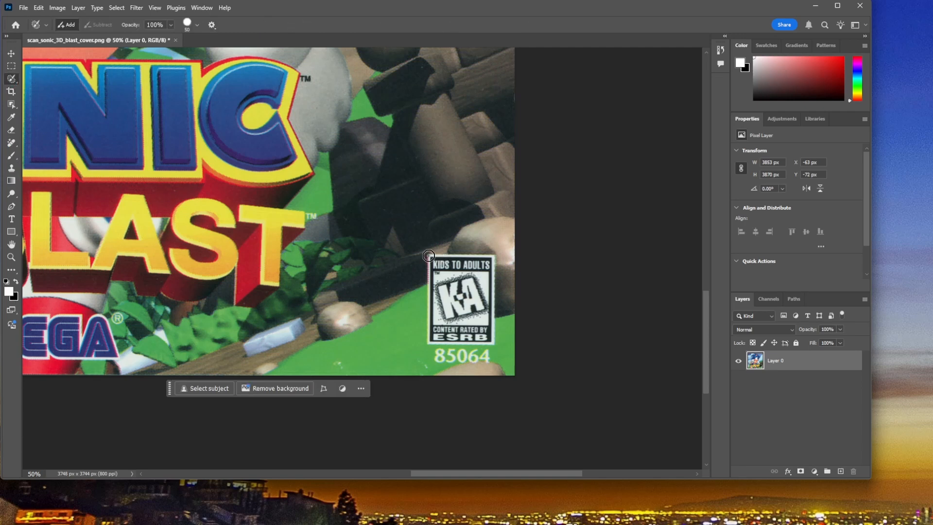
pyautogui.click(428, 255)
pyautogui.moveTo(428, 341)
pyautogui.mouseDown()
pyautogui.moveTo(493, 342)
pyautogui.moveTo(495, 244)
pyautogui.moveTo(490, 263)
pyautogui.moveTo(492, 255)
pyautogui.moveTo(433, 256)
pyautogui.moveTo(435, 334)
pyautogui.moveTo(484, 332)
pyautogui.moveTo(492, 280)
pyautogui.moveTo(483, 269)
pyautogui.moveTo(437, 266)
pyautogui.moveTo(443, 326)
pyautogui.moveTo(481, 321)
pyautogui.moveTo(482, 287)
pyautogui.moveTo(454, 277)
pyautogui.moveTo(443, 320)
pyautogui.moveTo(475, 315)
pyautogui.moveTo(461, 304)
pyautogui.mouseUp()
pyautogui.click(493, 256)
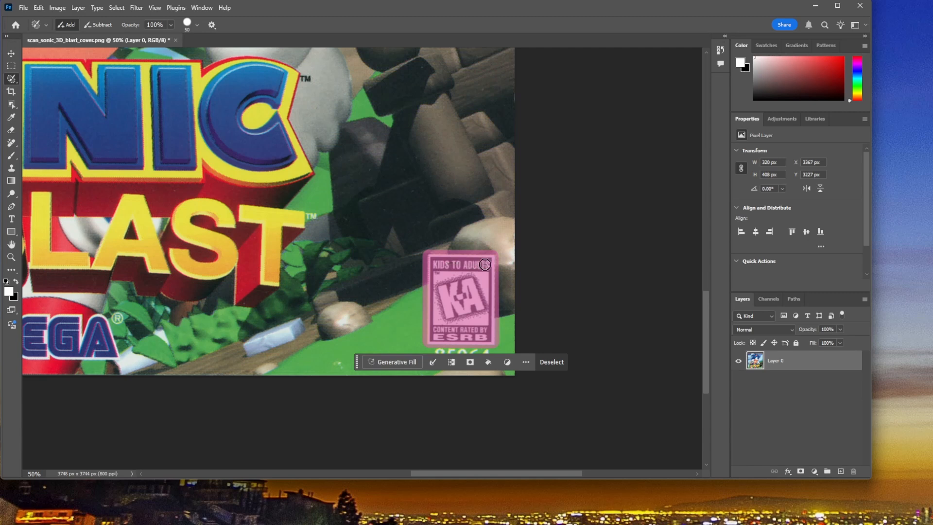
# Step: Add the number 85064 below the badge to the selection and remove both with Generative Fill, without a prompt
pyautogui.scroll(-1, 475, 323)
pyautogui.scroll(-1, 476, 323)
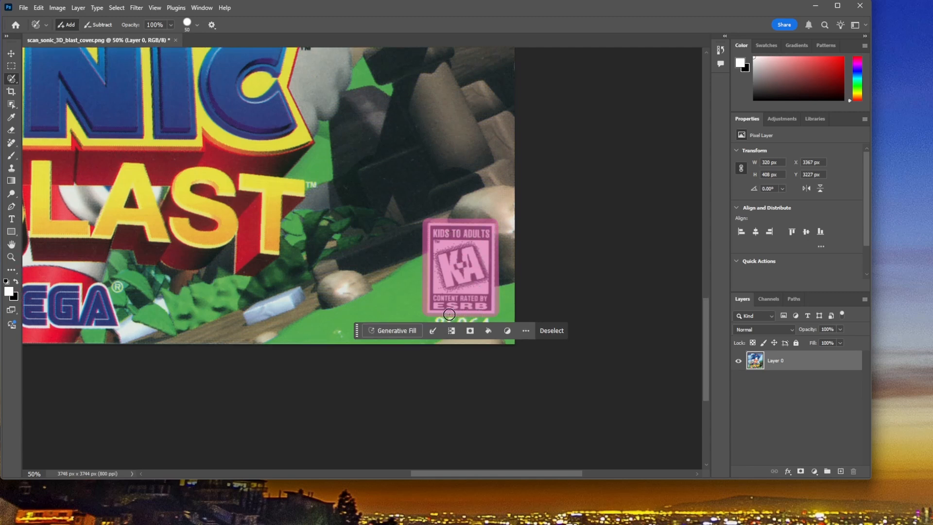
pyautogui.moveTo(438, 315)
pyautogui.mouseDown()
pyautogui.moveTo(440, 324)
pyautogui.moveTo(486, 322)
pyautogui.moveTo(444, 319)
pyautogui.moveTo(464, 312)
pyautogui.mouseUp()
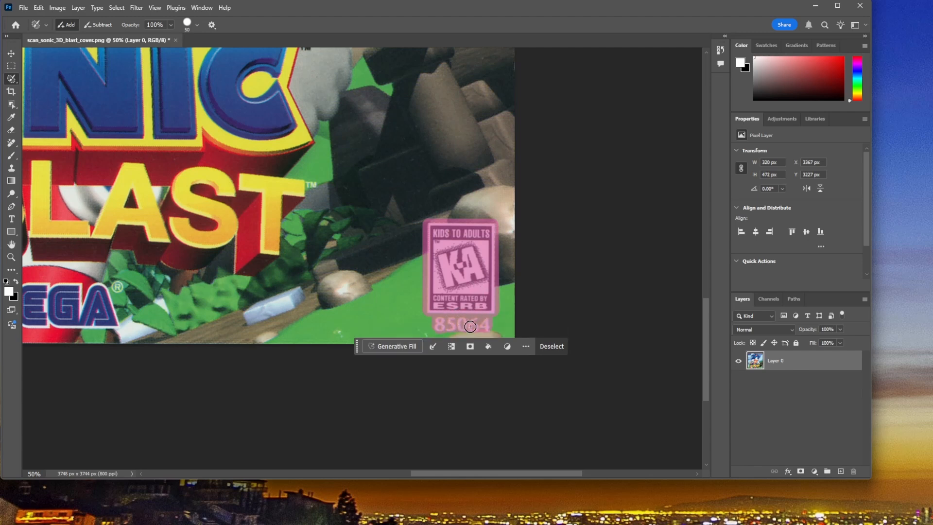
pyautogui.moveTo(484, 328)
pyautogui.mouseDown()
pyautogui.moveTo(444, 327)
pyautogui.moveTo(475, 330)
pyautogui.mouseUp()
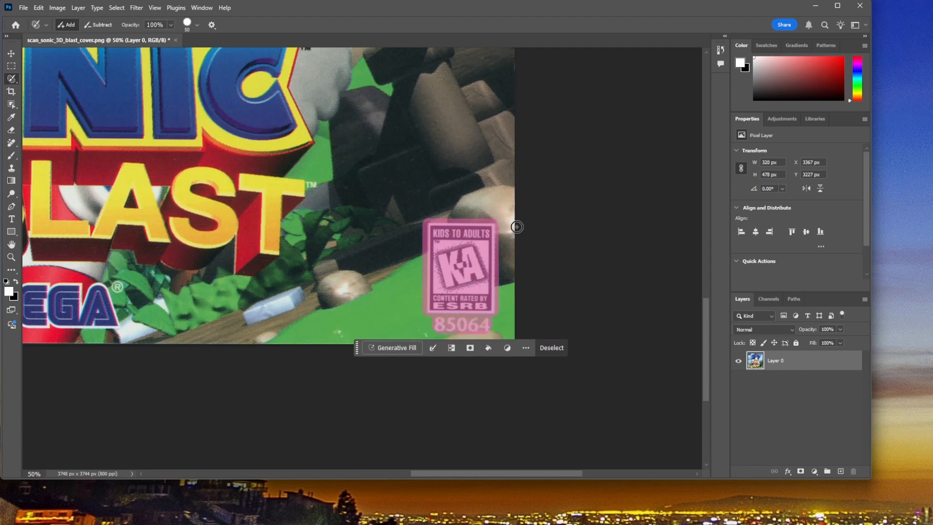
pyautogui.click(393, 348)
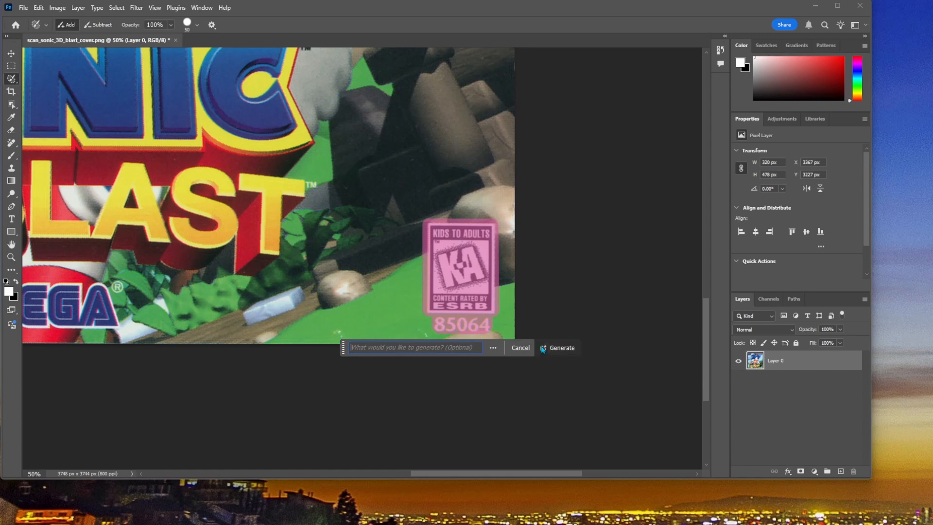
pyautogui.click(561, 347)
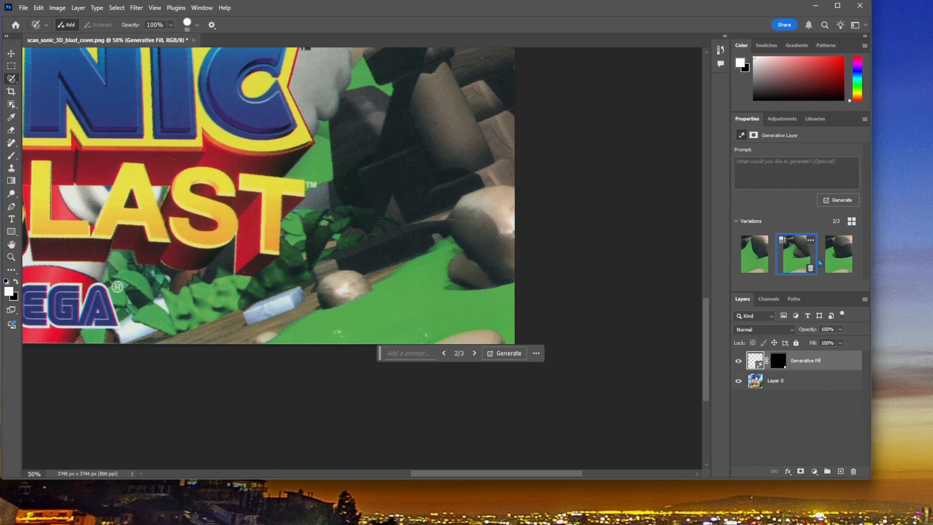
# Step: Generate a second batch of fill variations, apply its third one, and compare the fill with the original artwork
pyautogui.click(833, 264)
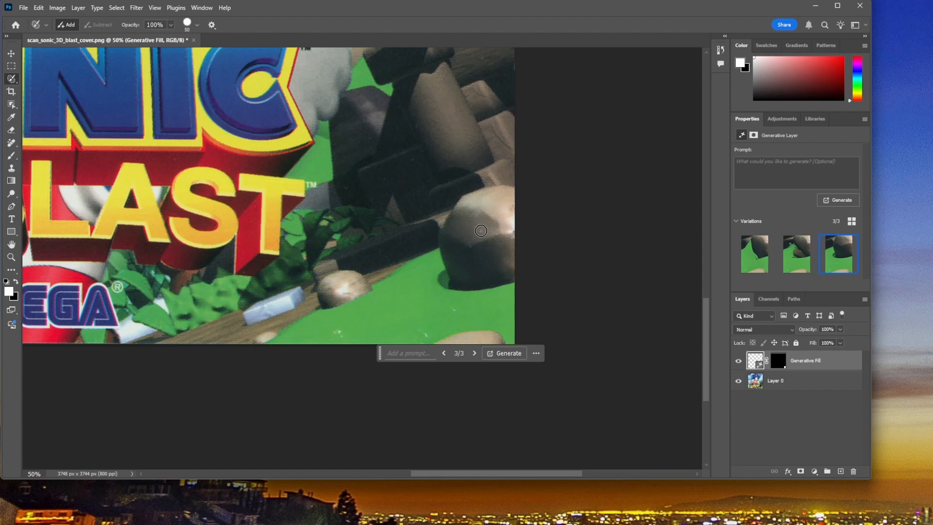
pyautogui.click(837, 201)
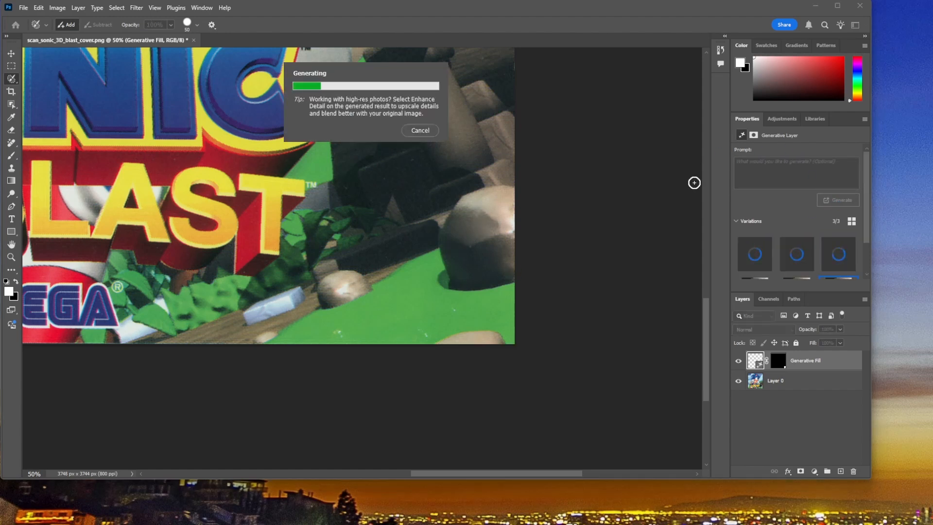
pyautogui.scroll(-1, 822, 242)
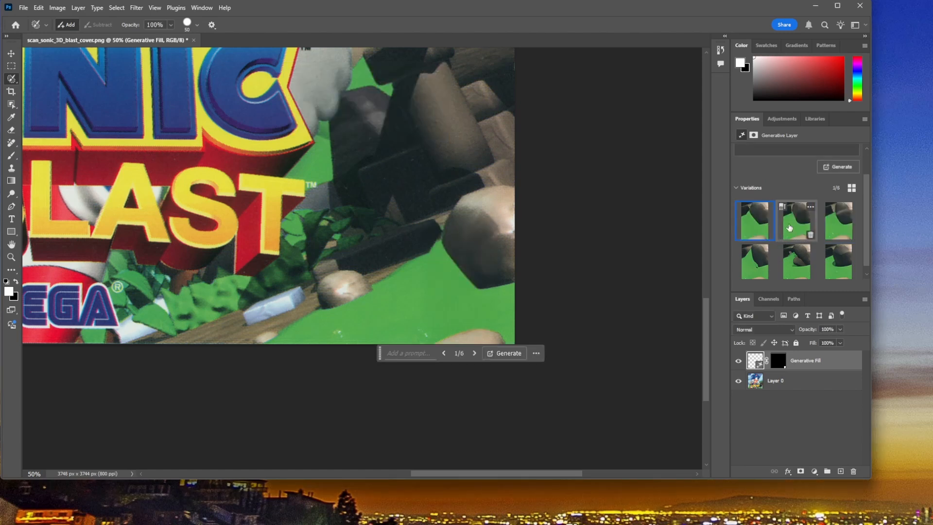
pyautogui.click(790, 227)
pyautogui.click(842, 227)
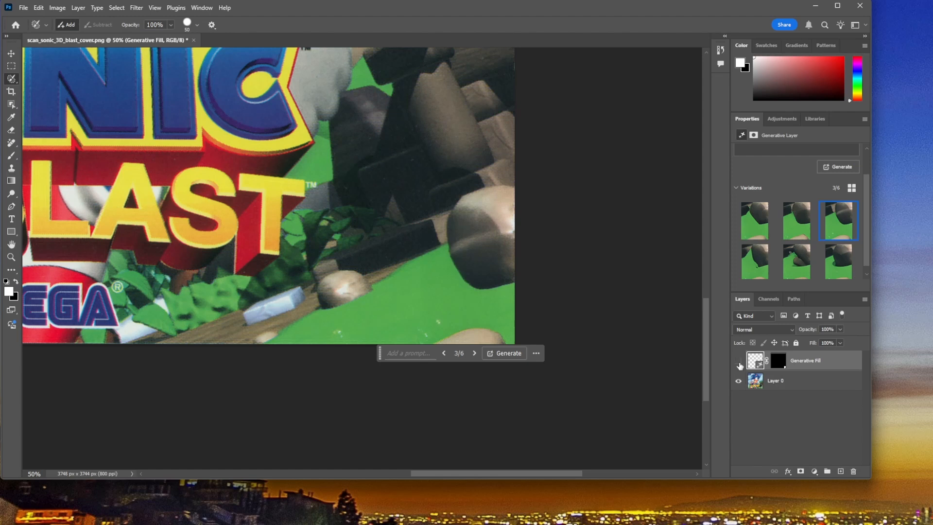
pyautogui.click(739, 363)
pyautogui.click(739, 362)
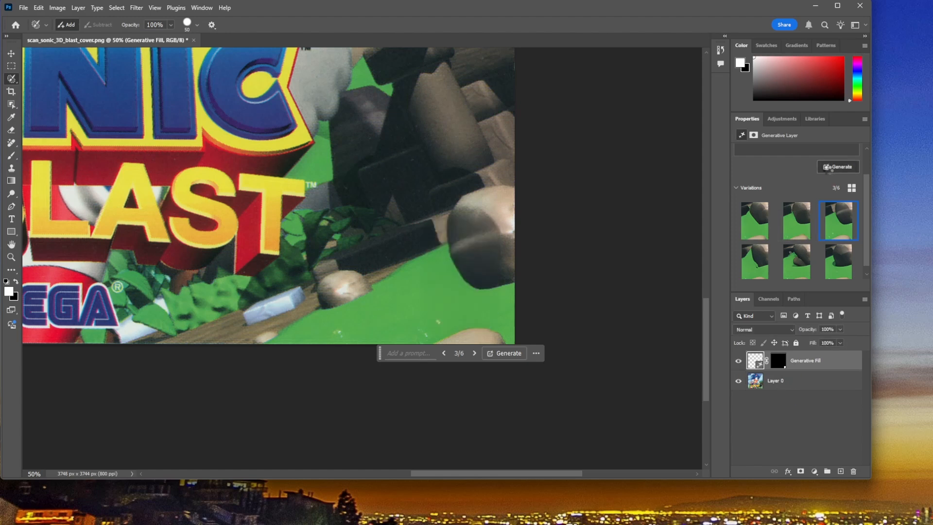
# Step: Generate a third batch of variations, apply its third one, and check the repaired corner on the whole cover
pyautogui.click(835, 171)
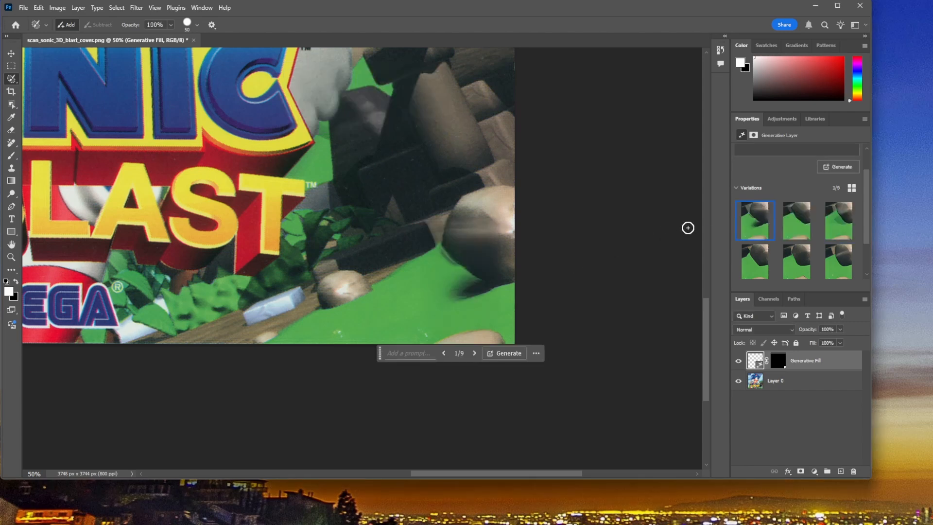
pyautogui.click(836, 227)
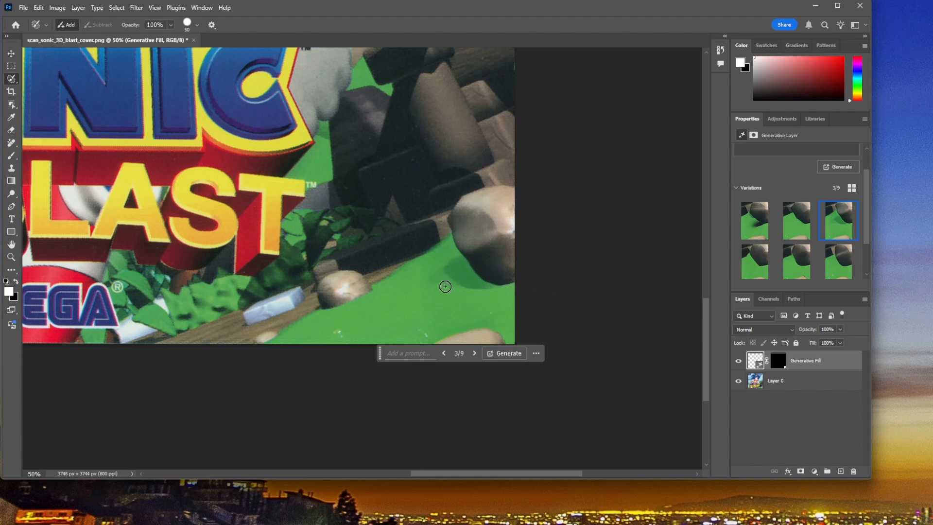
pyautogui.hotkey('ctrl', '0')
pyautogui.scroll(-2, 611, 348)
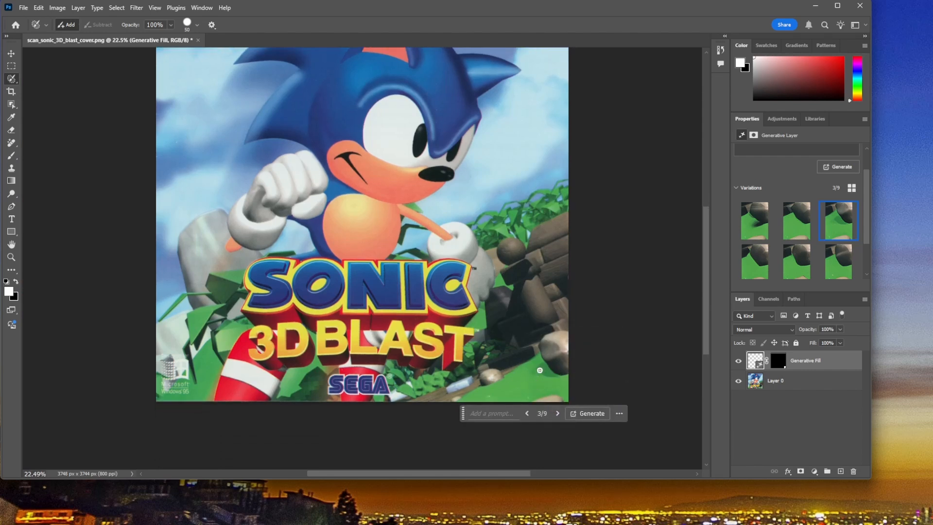
pyautogui.scroll(-1, 459, 356)
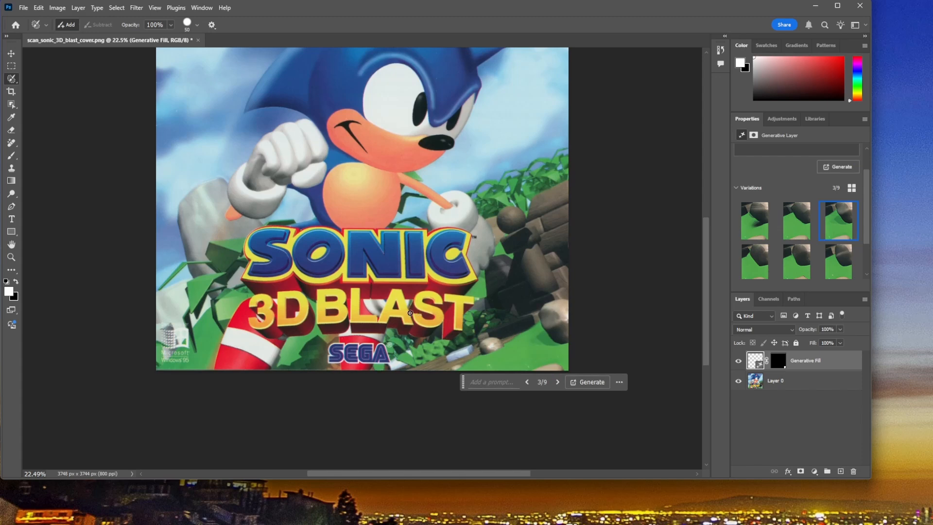
pyautogui.scroll(-2, 325, 304)
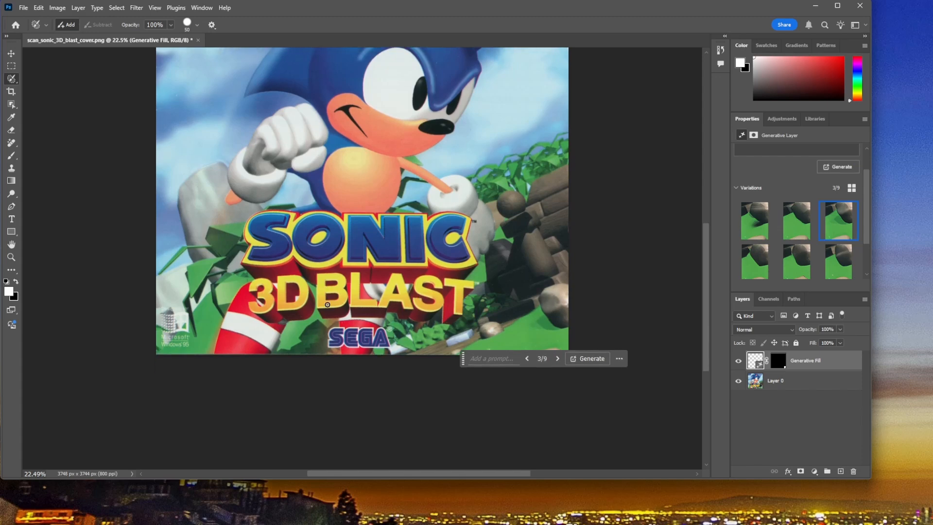
# Step: Select the "Designed for Microsoft Windows 95" logo on Layer 0 with the Selection Brush and remove it with Generative Fill, without a prompt
pyautogui.hotkey('ctrl', '+')
pyautogui.hotkey('ctrl', '+')
pyautogui.hotkey('ctrl', '+')
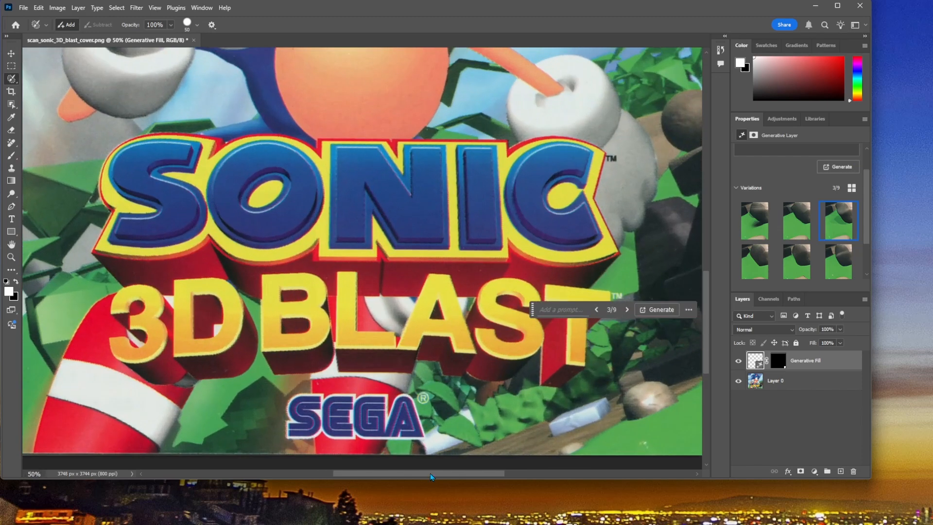
pyautogui.moveTo(430, 473); pyautogui.dragTo(348, 474)
pyautogui.scroll(-2, 294, 369)
pyautogui.scroll(-2, 284, 344)
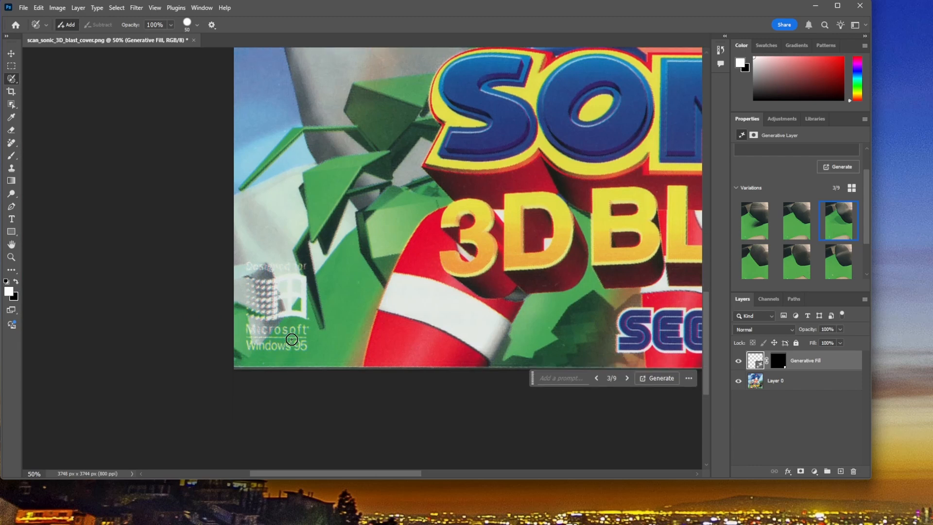
pyautogui.hotkey('ctrl', '+')
pyautogui.hotkey('ctrl', '+')
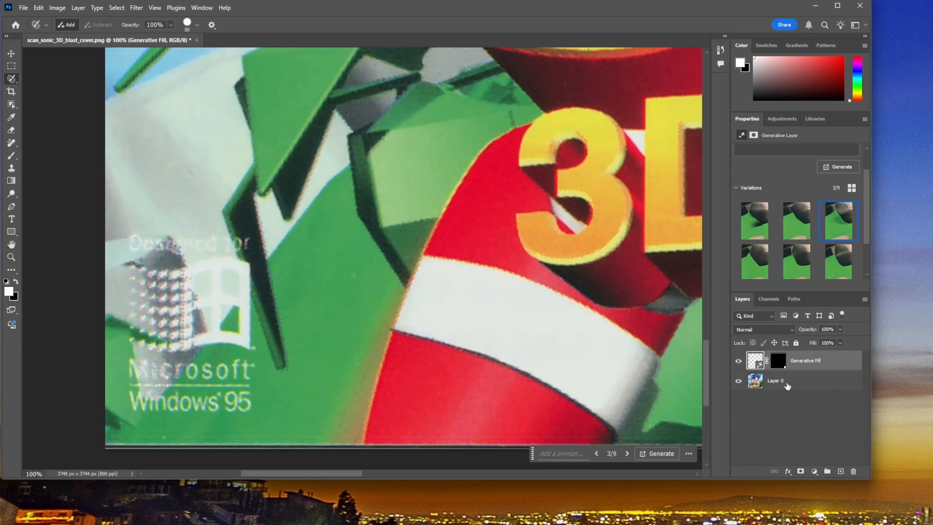
pyautogui.click(787, 385)
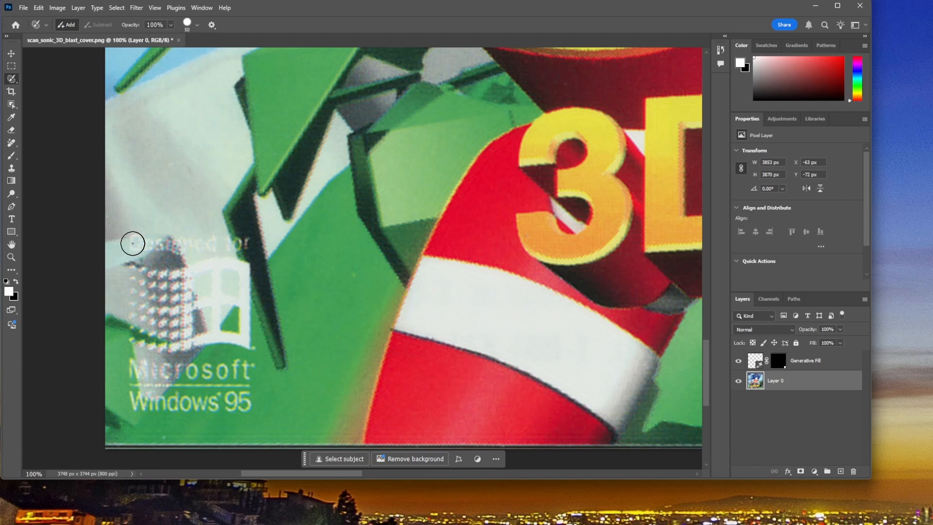
pyautogui.moveTo(133, 243)
pyautogui.mouseDown()
pyautogui.moveTo(242, 243)
pyautogui.moveTo(240, 328)
pyautogui.moveTo(249, 355)
pyautogui.moveTo(238, 408)
pyautogui.moveTo(135, 402)
pyautogui.moveTo(132, 265)
pyautogui.moveTo(225, 256)
pyautogui.moveTo(220, 393)
pyautogui.moveTo(150, 388)
pyautogui.moveTo(152, 277)
pyautogui.moveTo(210, 273)
pyautogui.moveTo(223, 335)
pyautogui.moveTo(213, 395)
pyautogui.moveTo(204, 367)
pyautogui.moveTo(155, 373)
pyautogui.moveTo(172, 367)
pyautogui.moveTo(170, 293)
pyautogui.moveTo(195, 291)
pyautogui.moveTo(188, 360)
pyautogui.mouseUp()
pyautogui.click(132, 434)
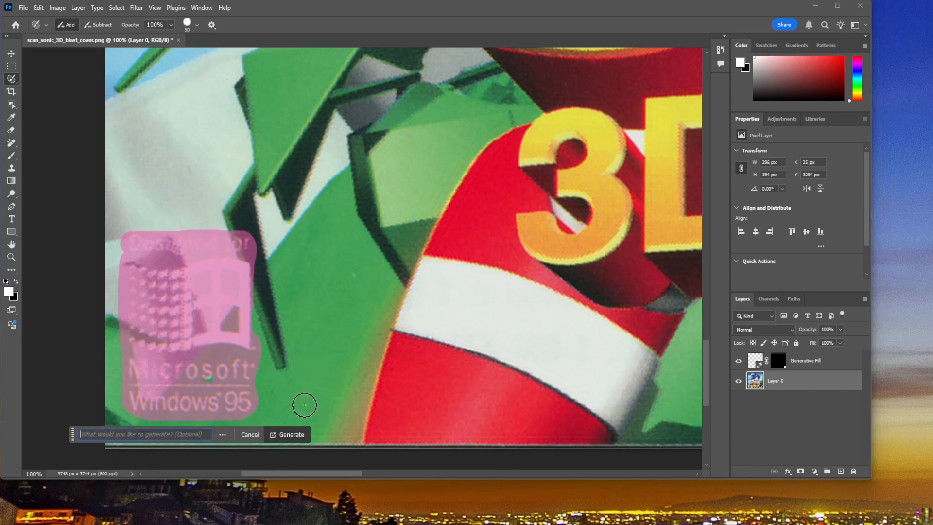
pyautogui.click(291, 434)
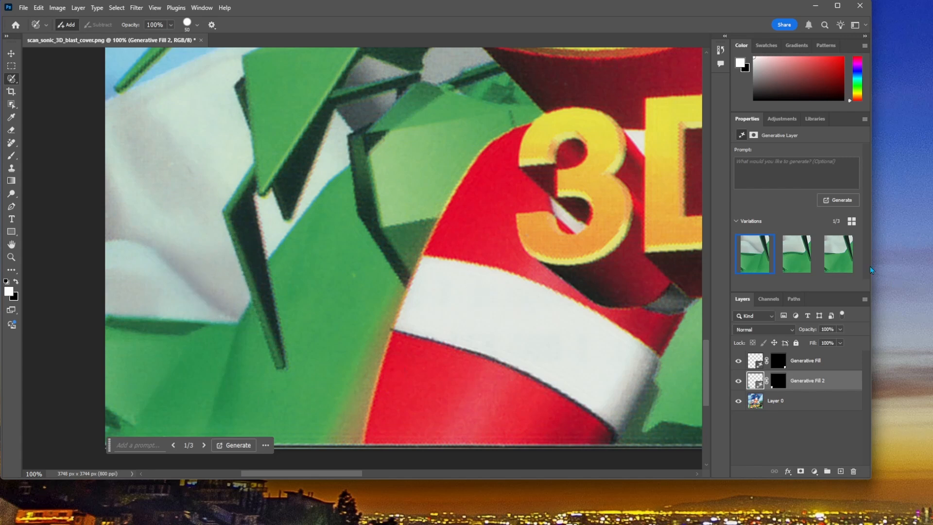
# Step: Compare the Windows 95 logo fill variations with the original artwork and apply the second variation
pyautogui.click(802, 265)
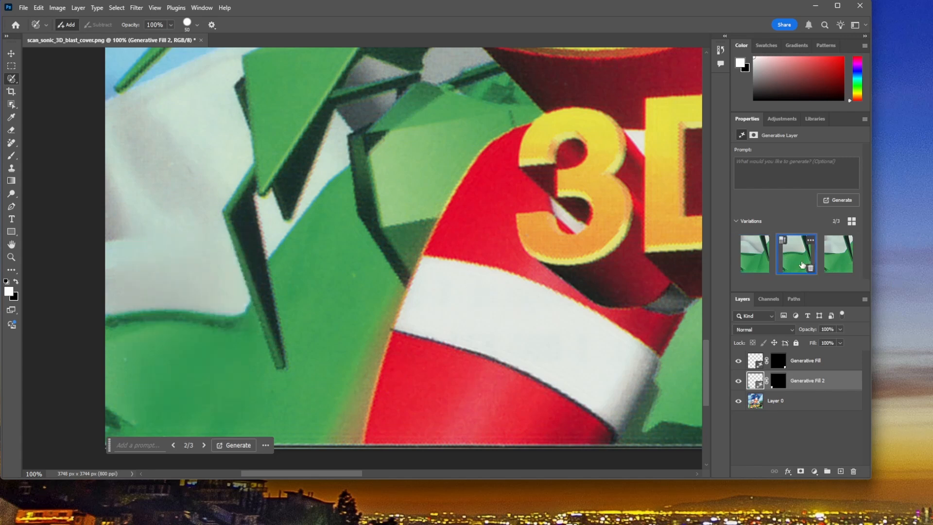
pyautogui.click(739, 382)
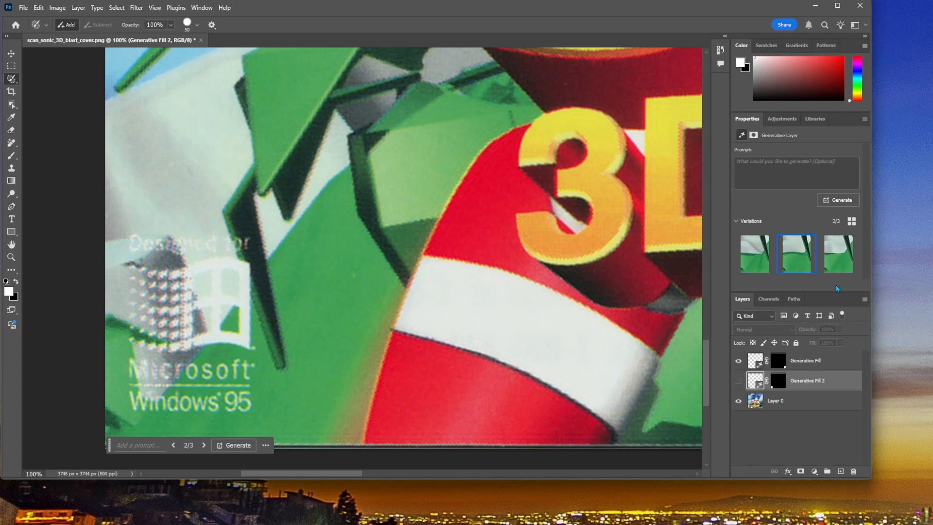
pyautogui.click(738, 380)
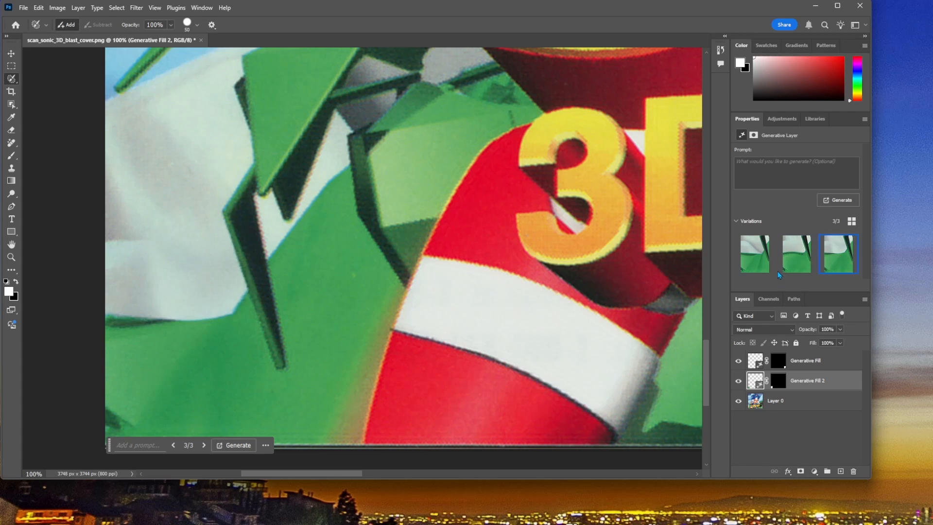
pyautogui.click(807, 265)
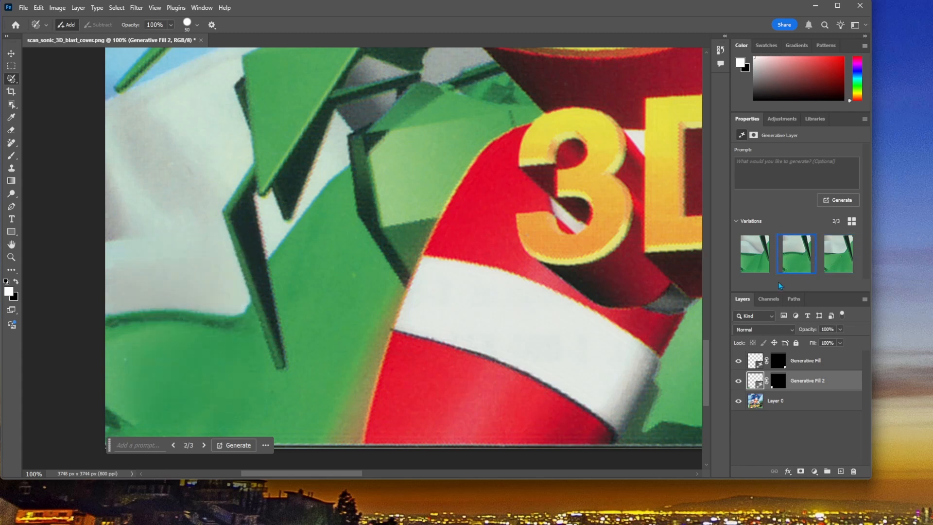
pyautogui.click(770, 260)
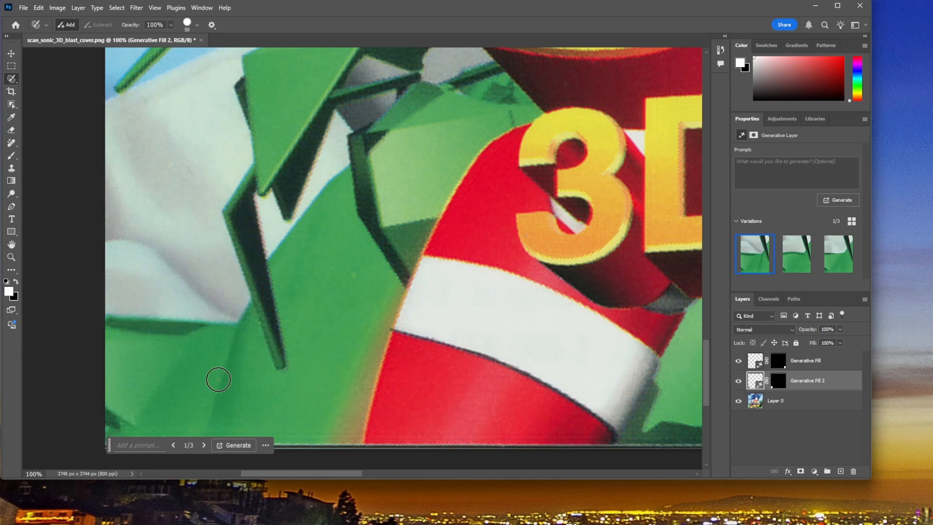
pyautogui.scroll(-1, 248, 377)
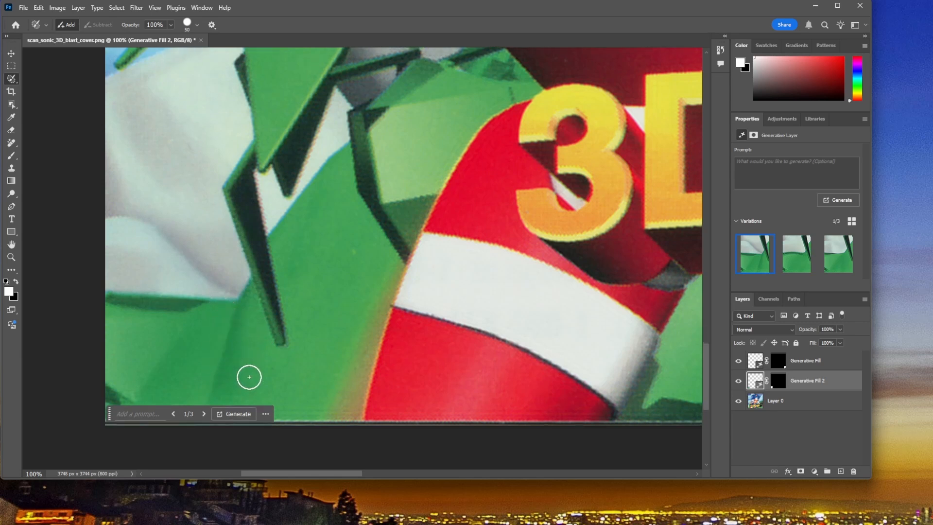
pyautogui.scroll(1, 248, 377)
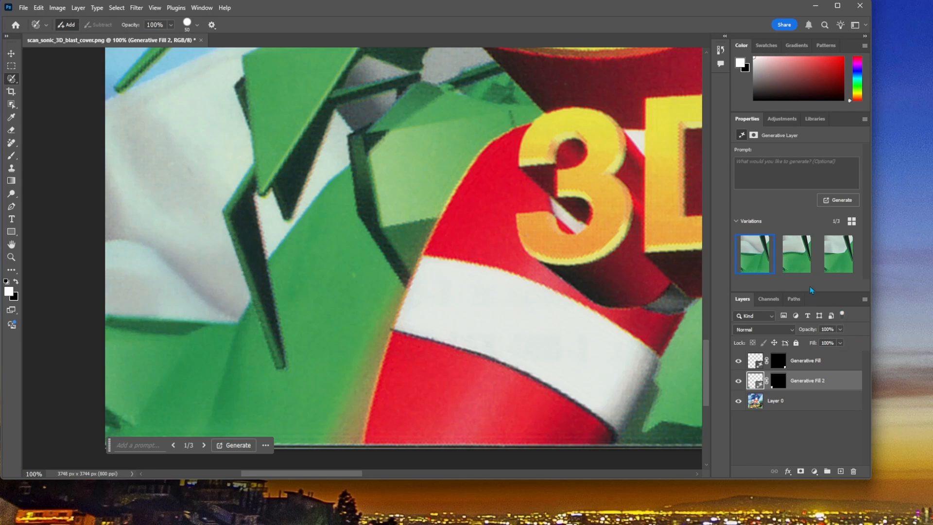
pyautogui.click(800, 259)
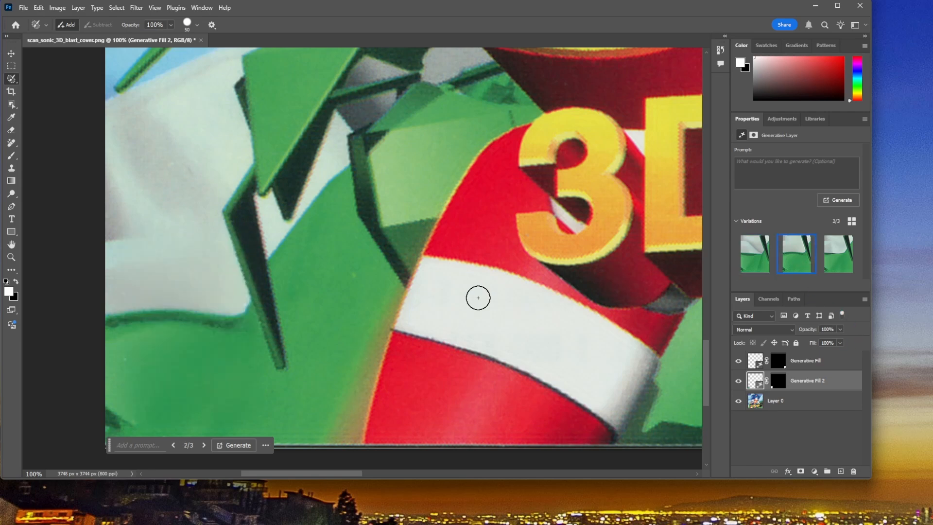
# Step: Compare the whole cover with and without the Generative Fill and Generative Fill 2 layers
pyautogui.hotkey('ctrl', '0')
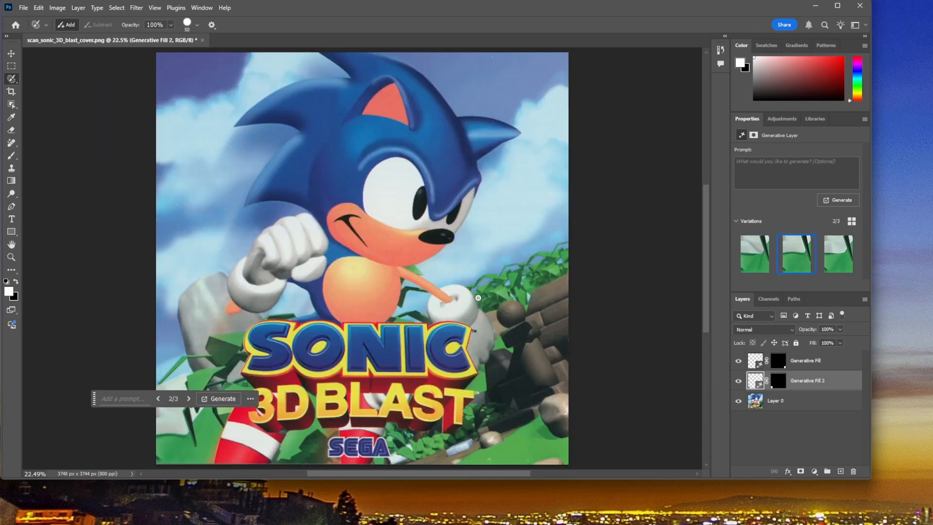
pyautogui.click(739, 381)
pyautogui.click(738, 381)
pyautogui.click(739, 381)
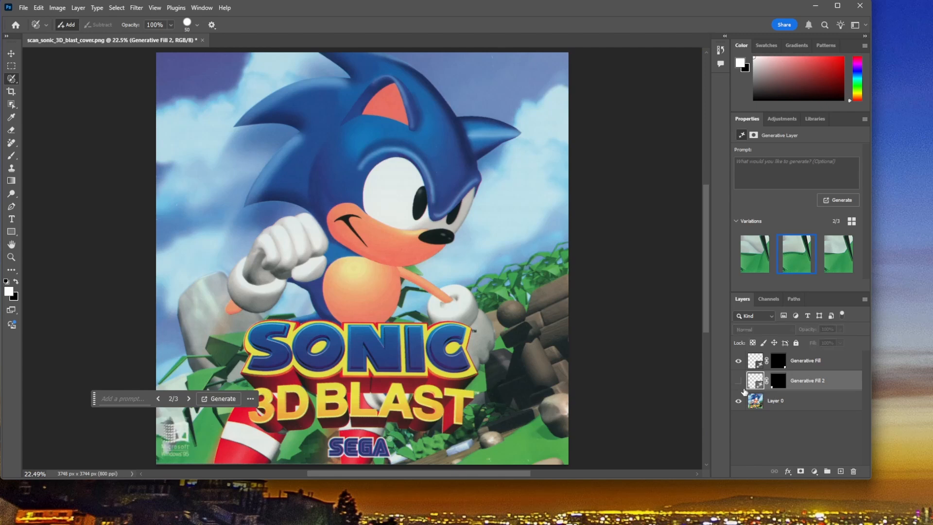
pyautogui.click(737, 384)
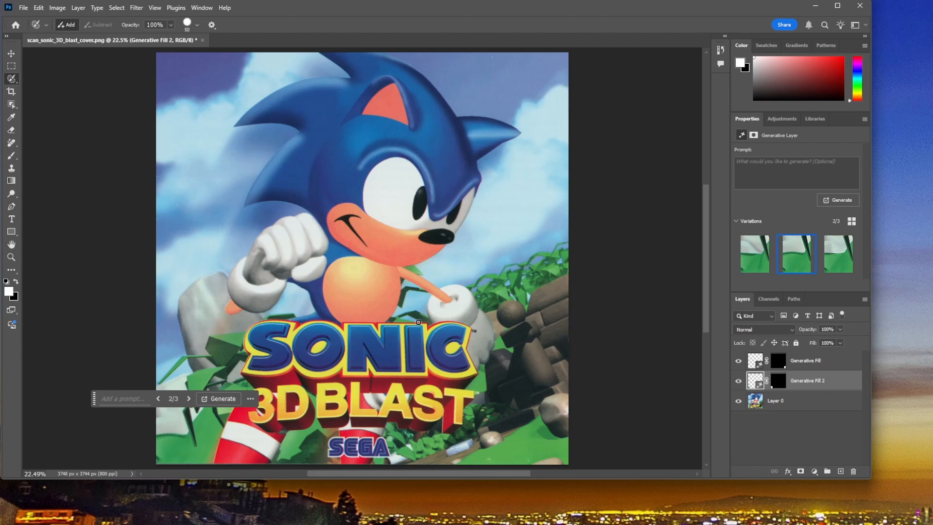
pyautogui.scroll(-4, 419, 322)
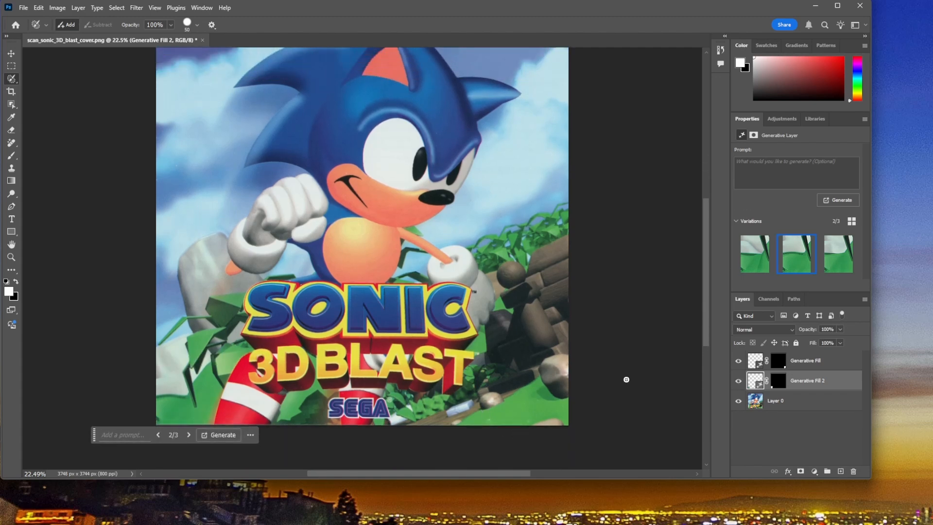
pyautogui.click(738, 382)
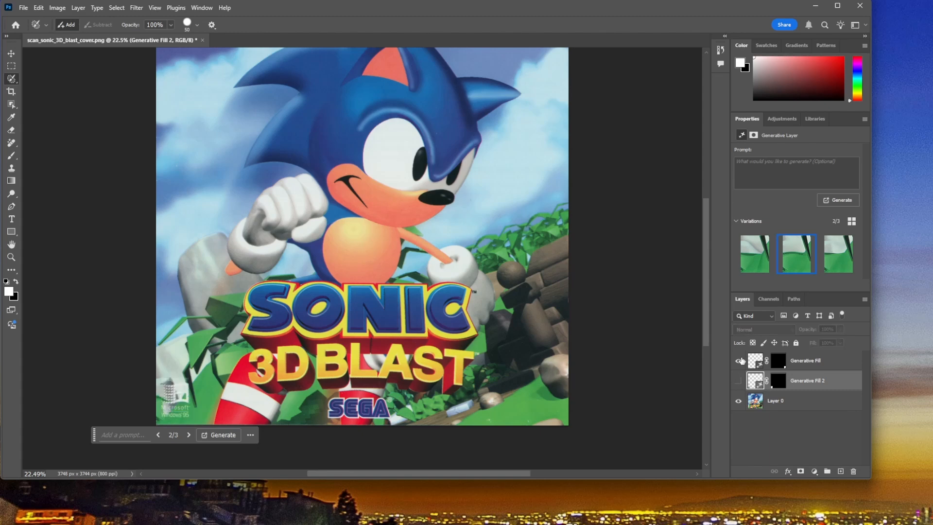
pyautogui.click(740, 361)
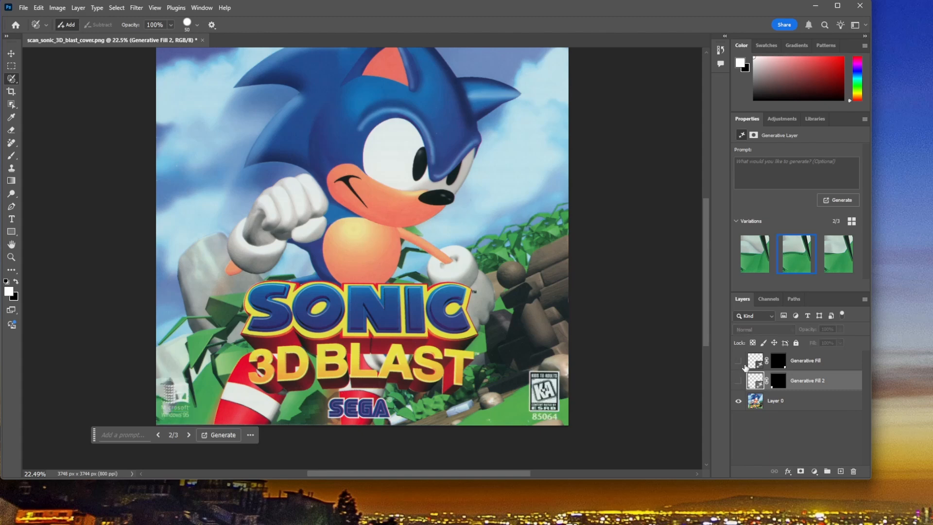
pyautogui.click(738, 382)
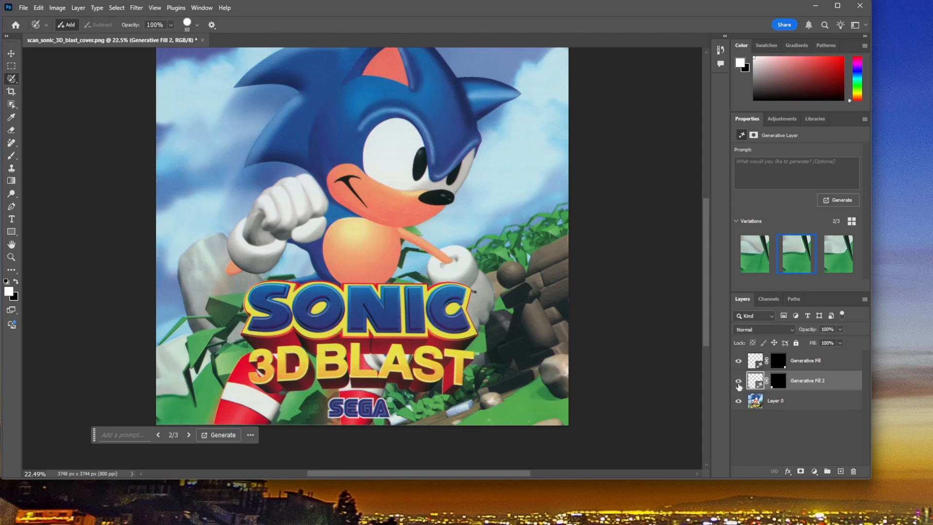
# Step: Open the scan vinyl afternoon.png from the Scanner temp folder
pyautogui.click(23, 8)
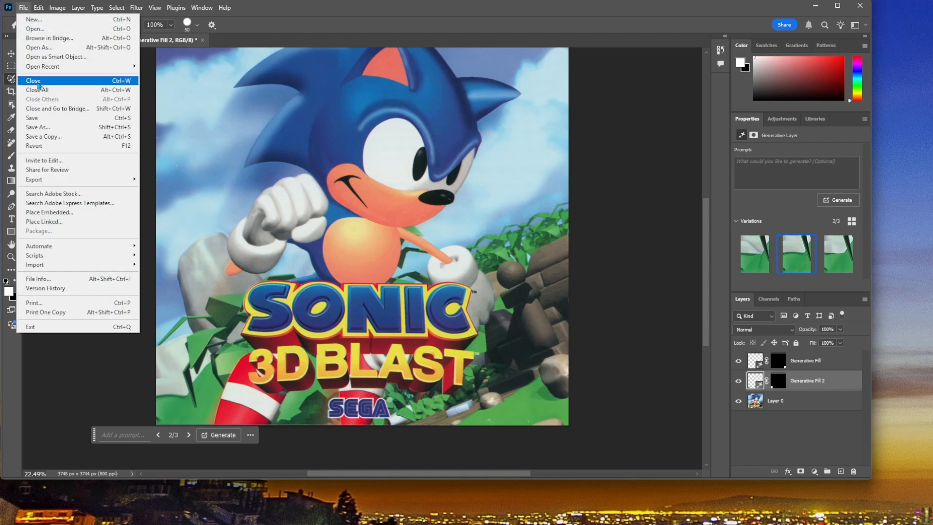
pyautogui.click(44, 31)
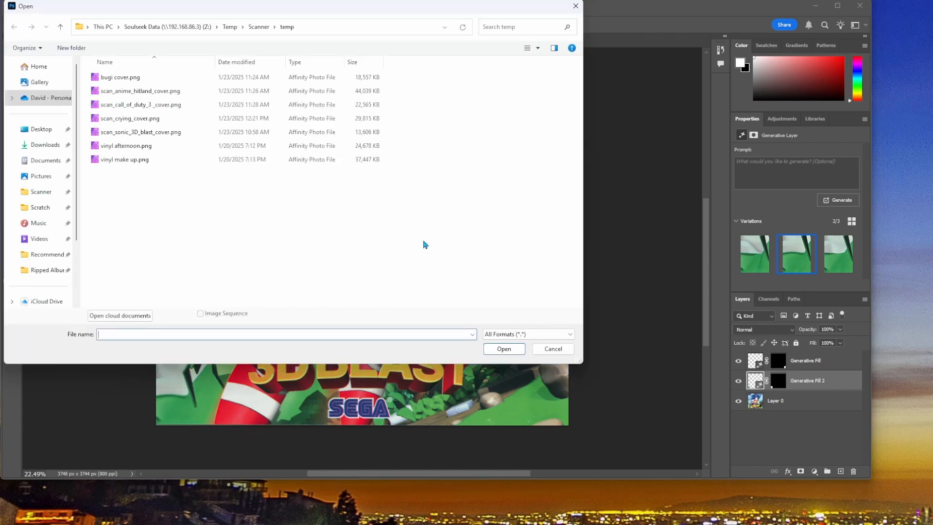
pyautogui.click(136, 146)
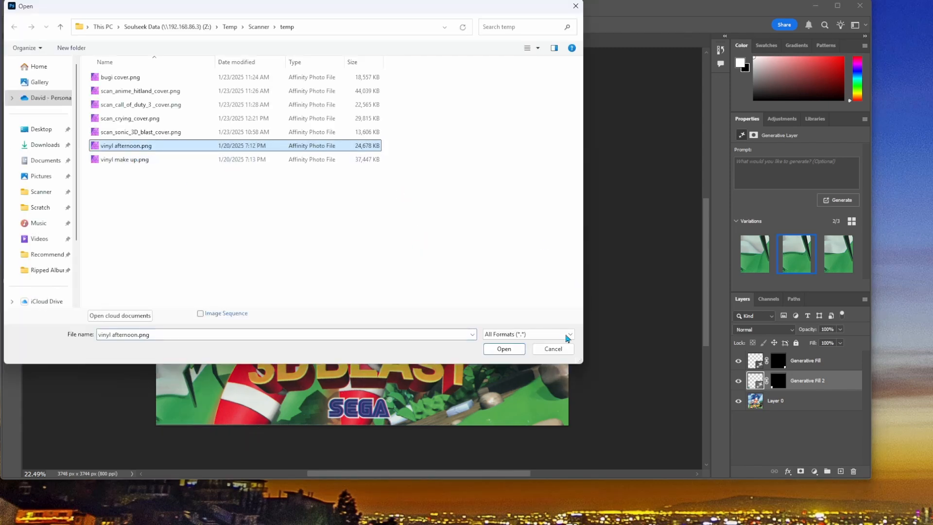
pyautogui.click(508, 351)
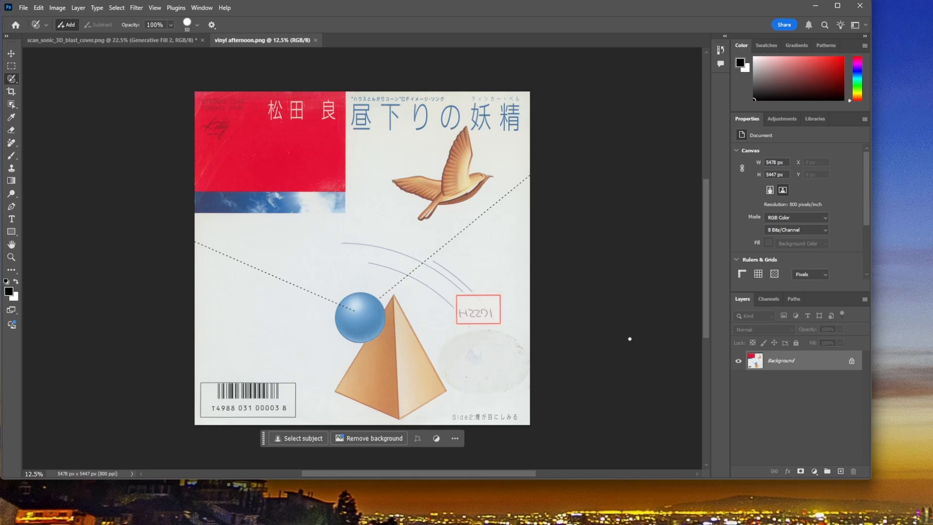
# Step: Outline all four edges of the red-framed sticker beside the pyramid with the Selection Brush, using white as the foreground color
pyautogui.hotkey('ctrl', '+')
pyautogui.hotkey('ctrl', '+')
pyautogui.hotkey('ctrl', '+')
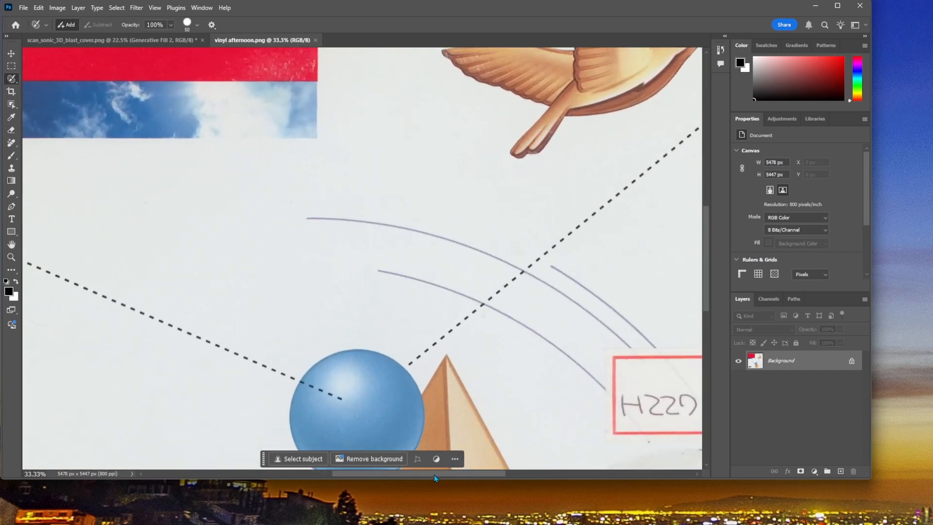
pyautogui.moveTo(363, 474); pyautogui.dragTo(430, 475)
pyautogui.scroll(-3, 462, 341)
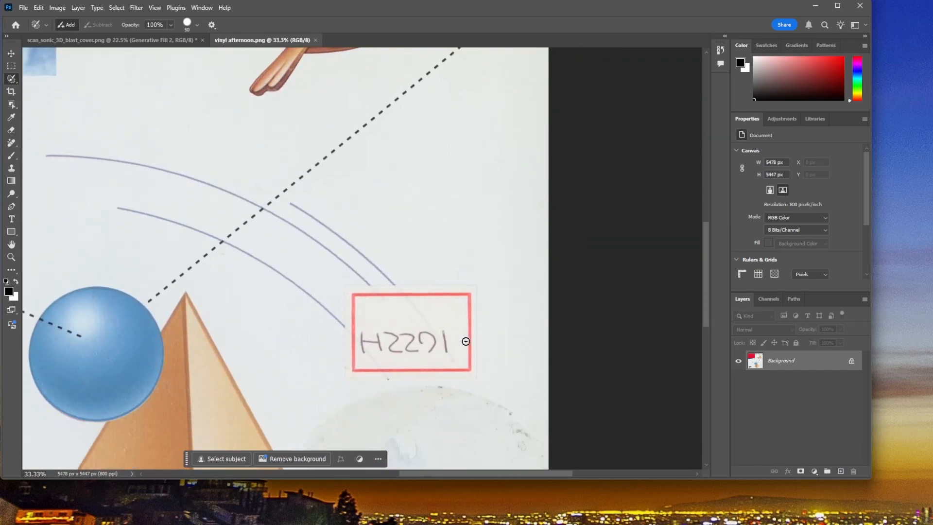
pyautogui.scroll(-3, 465, 341)
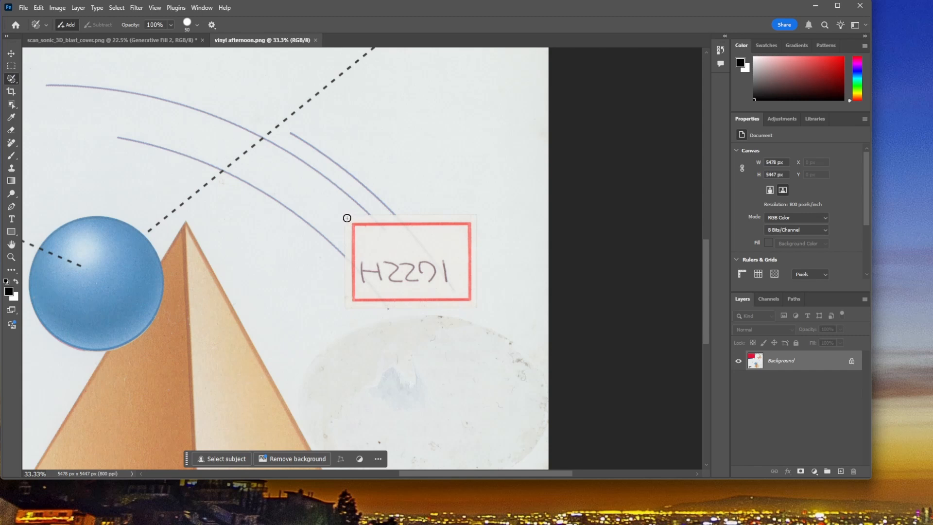
pyautogui.press('x')
pyautogui.click(344, 215)
pyautogui.keyDown('shift'); pyautogui.click(344, 308); pyautogui.keyUp('shift')
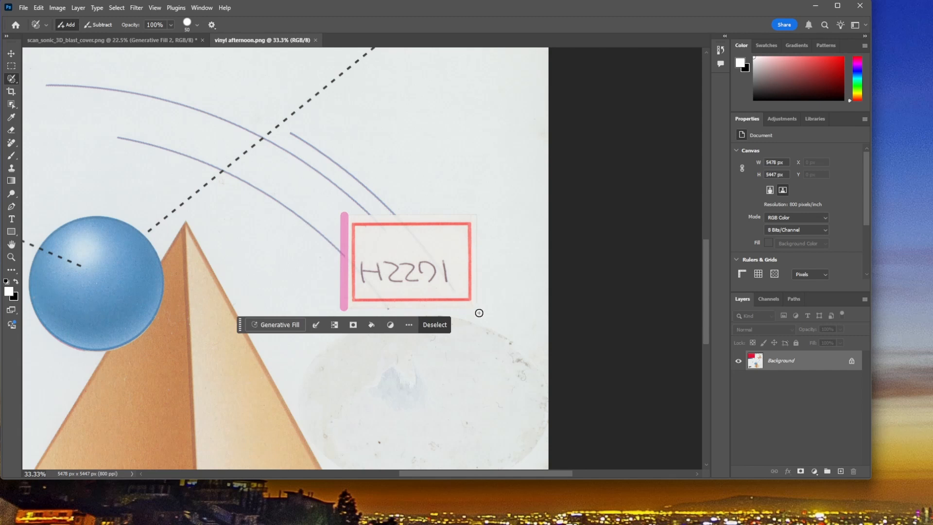
pyautogui.keyDown('shift'); pyautogui.click(474, 308); pyautogui.keyUp('shift')
pyautogui.keyDown('shift'); pyautogui.click(475, 215); pyautogui.keyUp('shift')
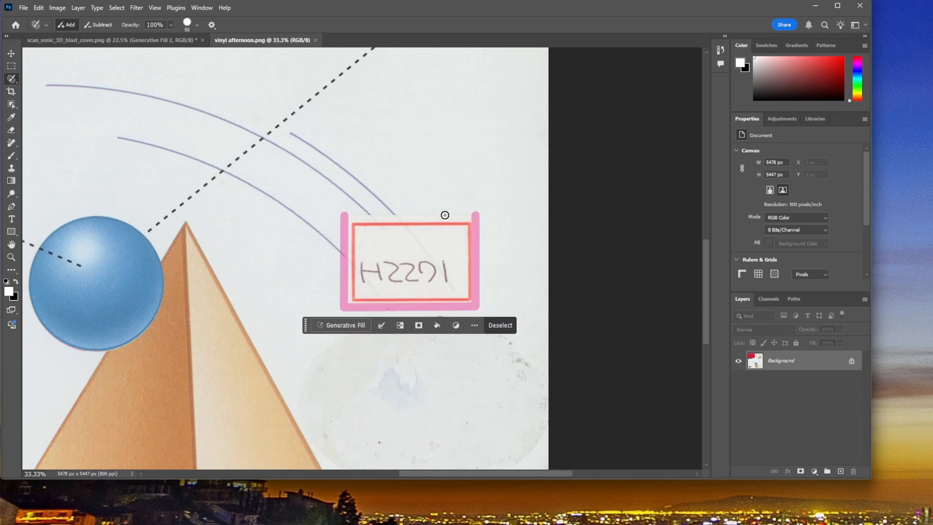
pyautogui.keyDown('shift'); pyautogui.click(346, 216); pyautogui.keyUp('shift')
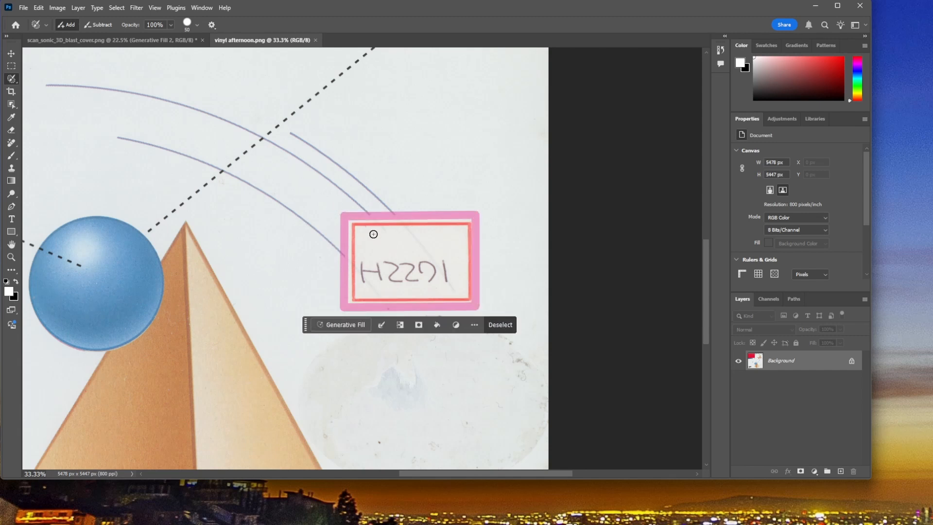
# Step: Cover the sticker's interior with a 150 px Selection Brush and remove the sticker with Generative Fill, without a prompt
pyautogui.press(']')
pyautogui.press(']')
pyautogui.press(']')
pyautogui.press(']')
pyautogui.press(']')
pyautogui.press(']')
pyautogui.press(']')
pyautogui.moveTo(354, 225)
pyautogui.mouseDown()
pyautogui.moveTo(355, 295)
pyautogui.moveTo(466, 295)
pyautogui.moveTo(453, 235)
pyautogui.moveTo(464, 225)
pyautogui.moveTo(360, 226)
pyautogui.moveTo(384, 237)
pyautogui.moveTo(450, 239)
pyautogui.moveTo(454, 271)
pyautogui.moveTo(353, 281)
pyautogui.moveTo(404, 250)
pyautogui.moveTo(431, 255)
pyautogui.moveTo(372, 262)
pyautogui.moveTo(402, 267)
pyautogui.mouseUp()
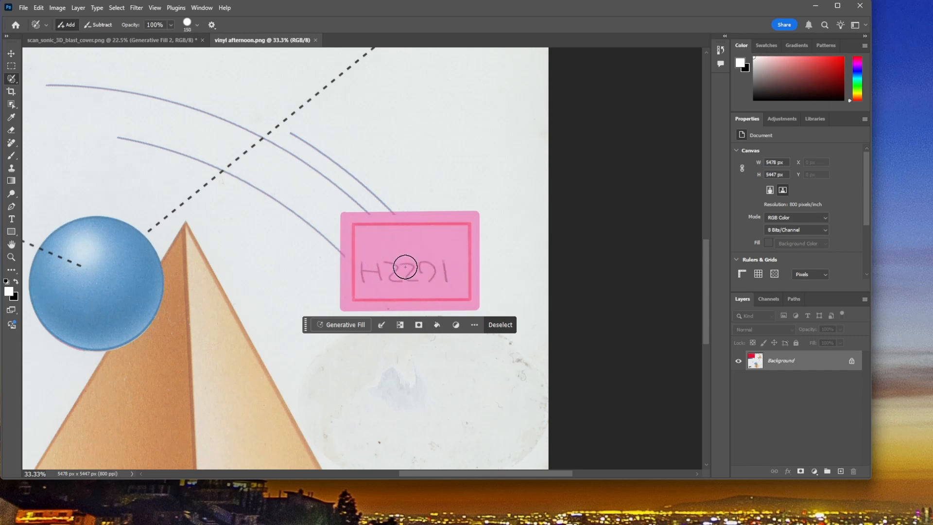
pyautogui.click(335, 326)
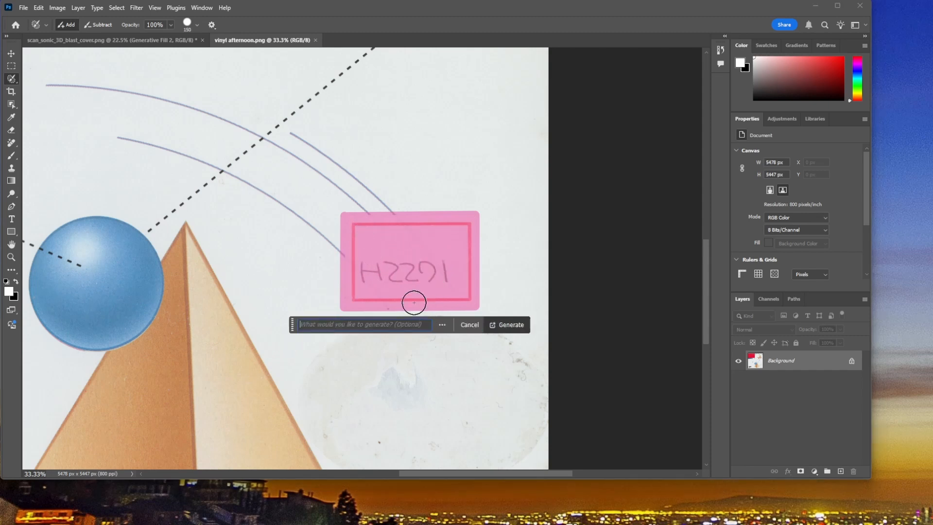
pyautogui.click(510, 325)
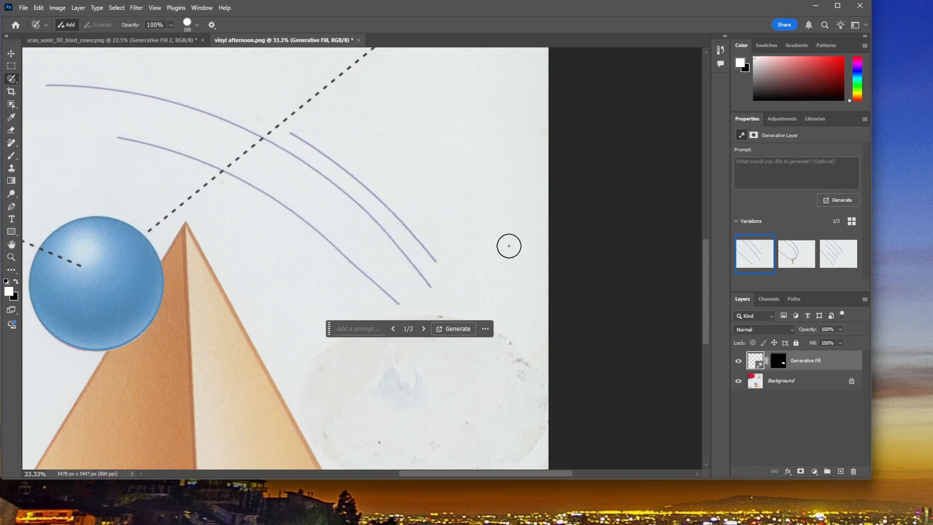
# Step: Generate a second batch of sticker fill variations, compare them with the original artwork, and apply the batch's third one
pyautogui.click(795, 257)
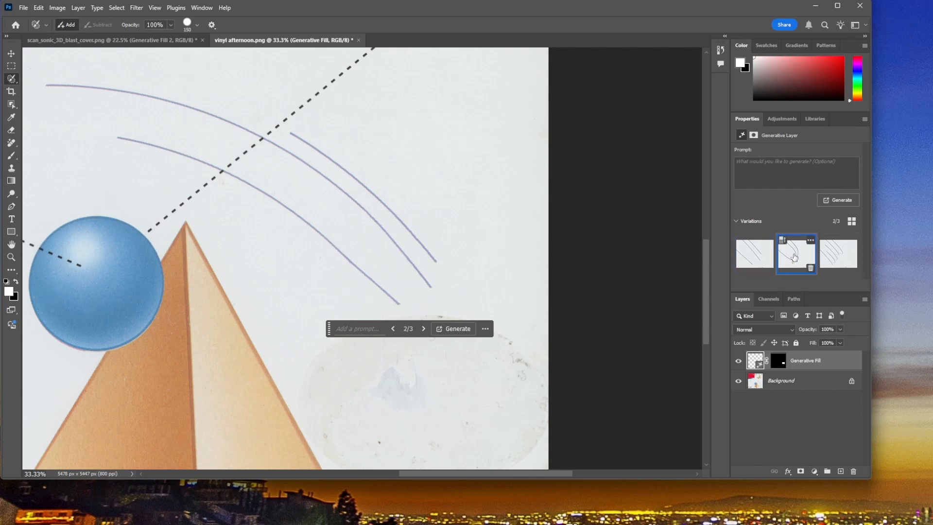
pyautogui.click(838, 254)
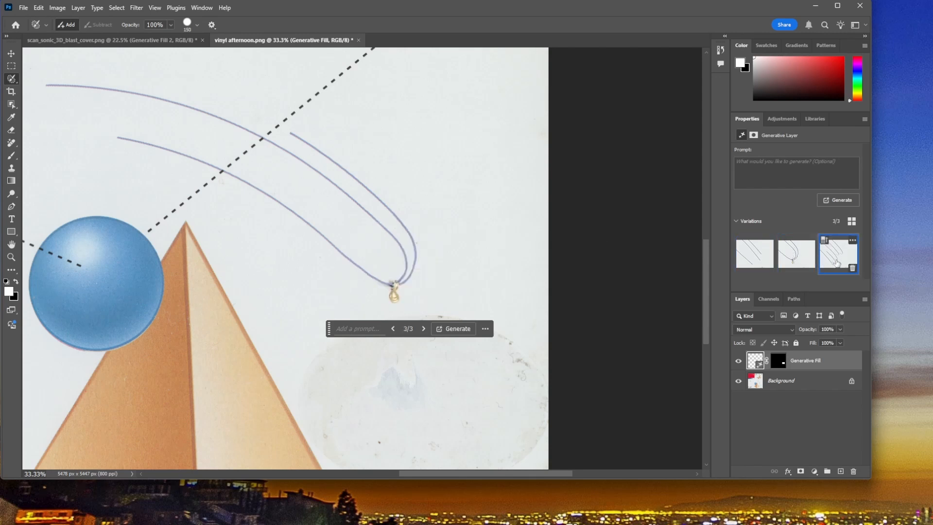
pyautogui.click(748, 249)
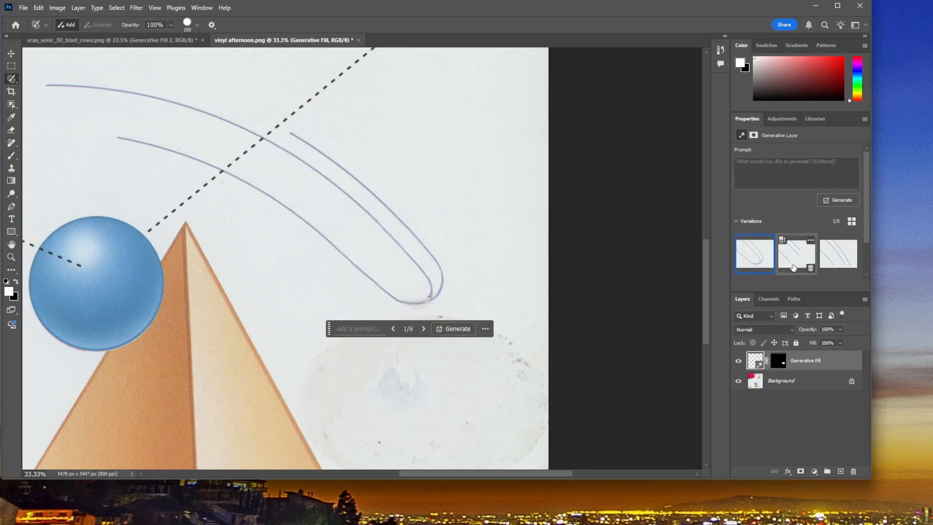
pyautogui.click(797, 258)
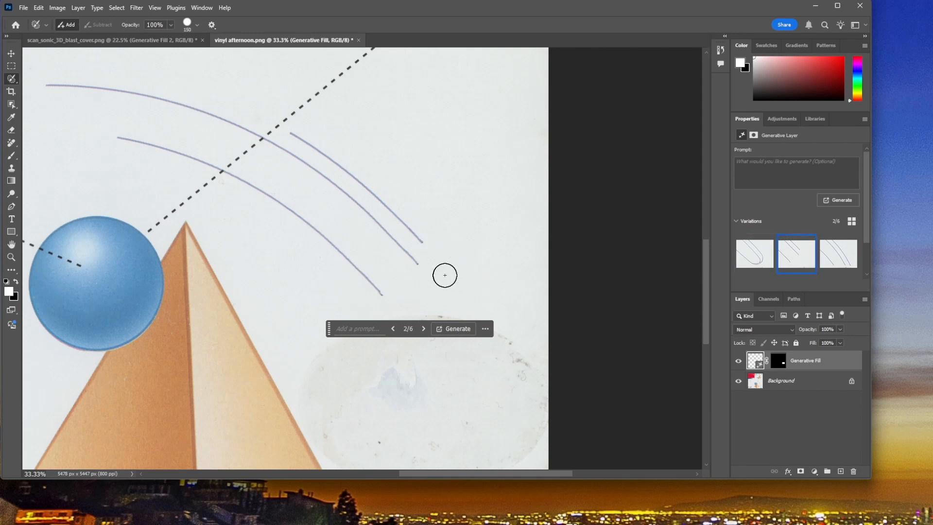
pyautogui.click(738, 361)
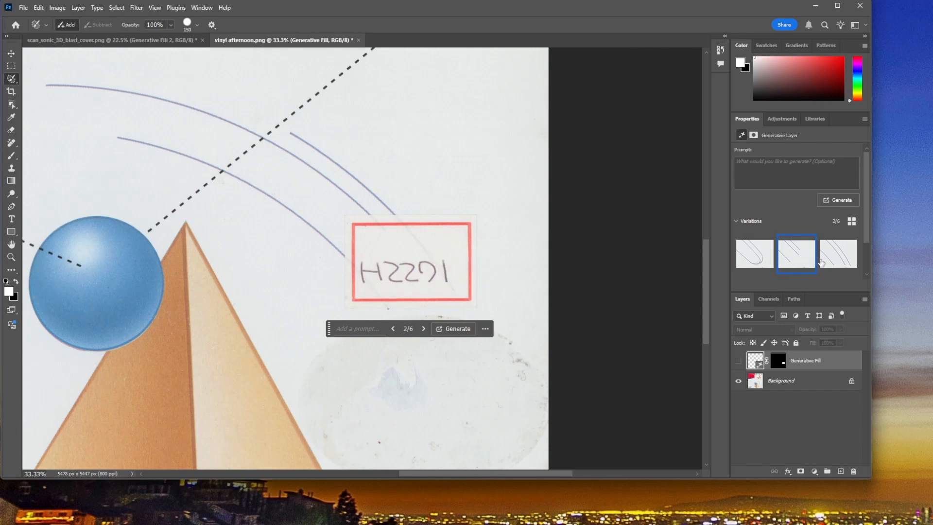
pyautogui.click(738, 362)
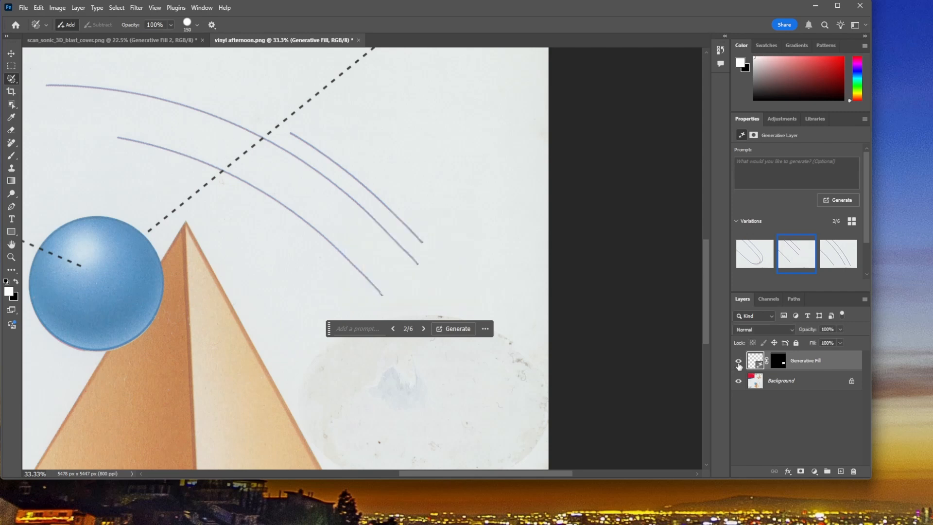
pyautogui.click(837, 260)
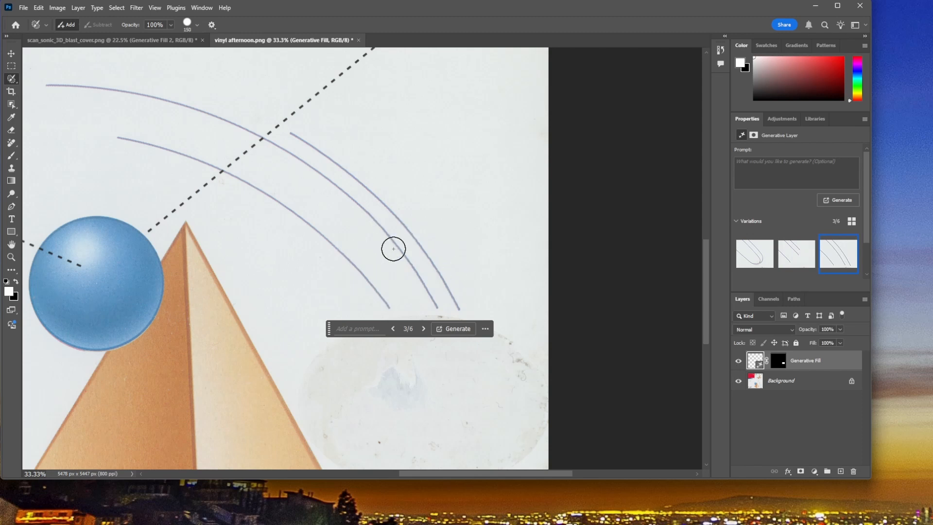
# Step: Try the second sticker fill variation over the blue arcs and undo back to the first batch of variations
pyautogui.click(794, 258)
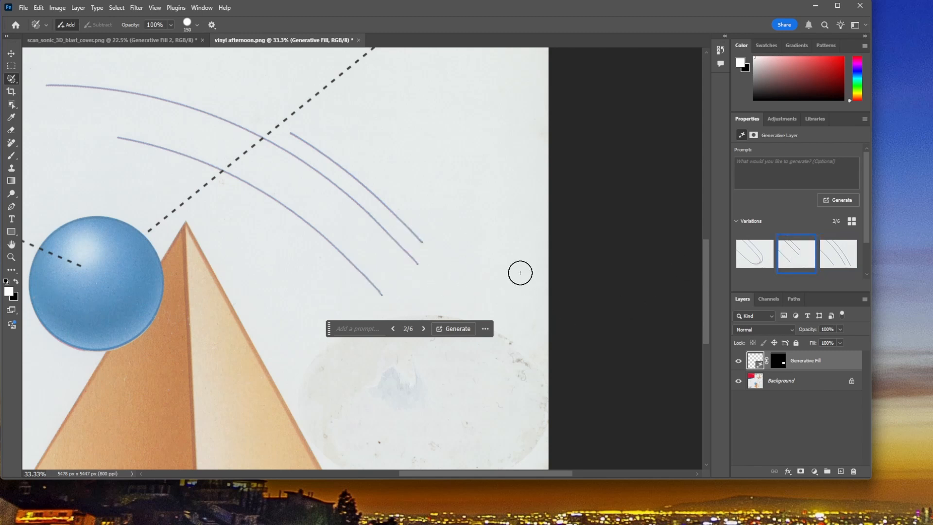
pyautogui.scroll(-3, 518, 271)
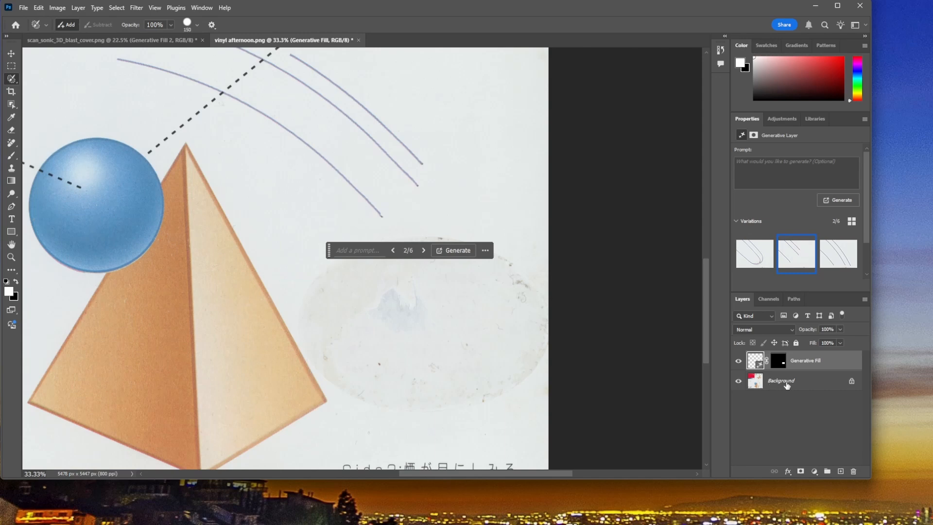
pyautogui.click(787, 385)
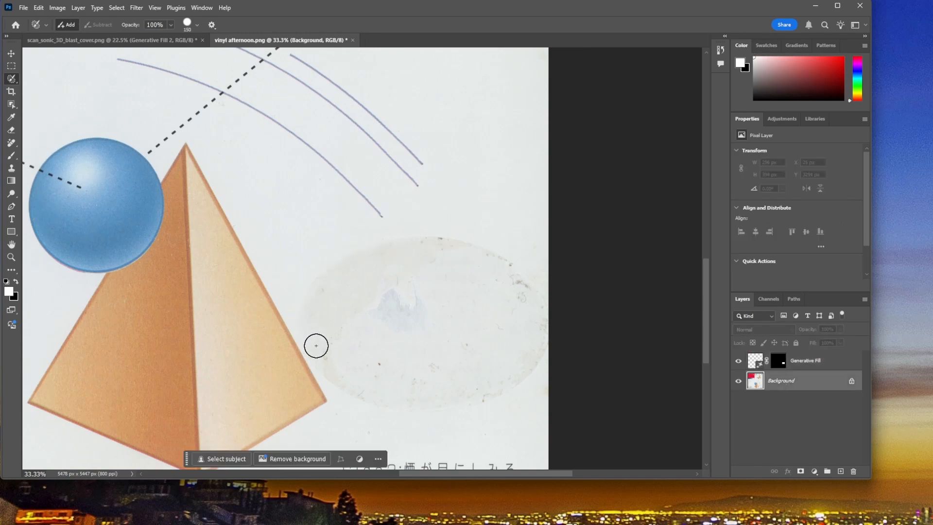
pyautogui.click(806, 361)
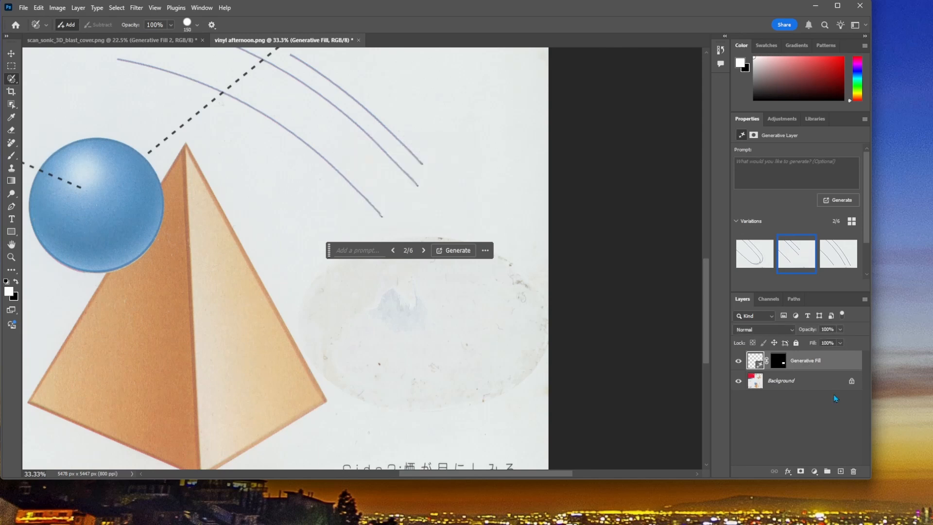
pyautogui.hotkey('ctrl', 'z')
pyautogui.hotkey('ctrl', 'z')
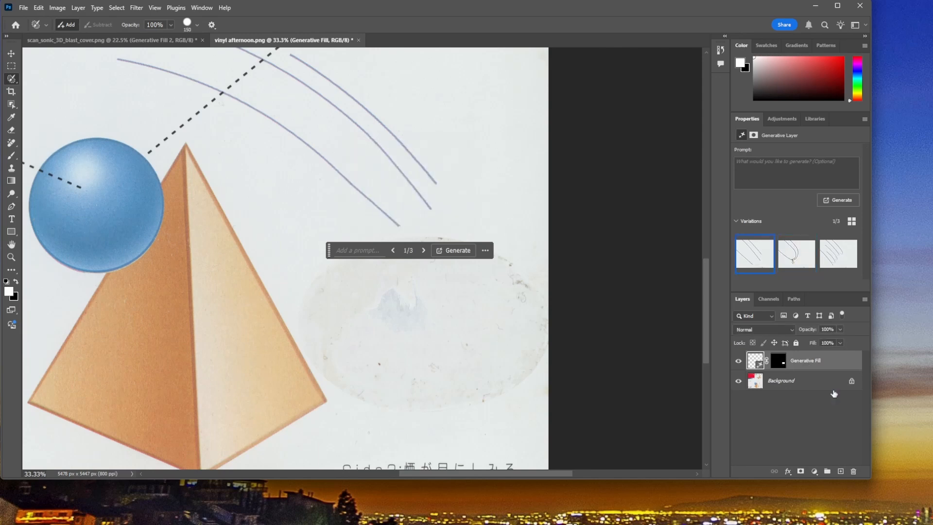
# Step: Delete the Generative Fill layer that covers the red-framed sticker
pyautogui.rightClick(806, 366)
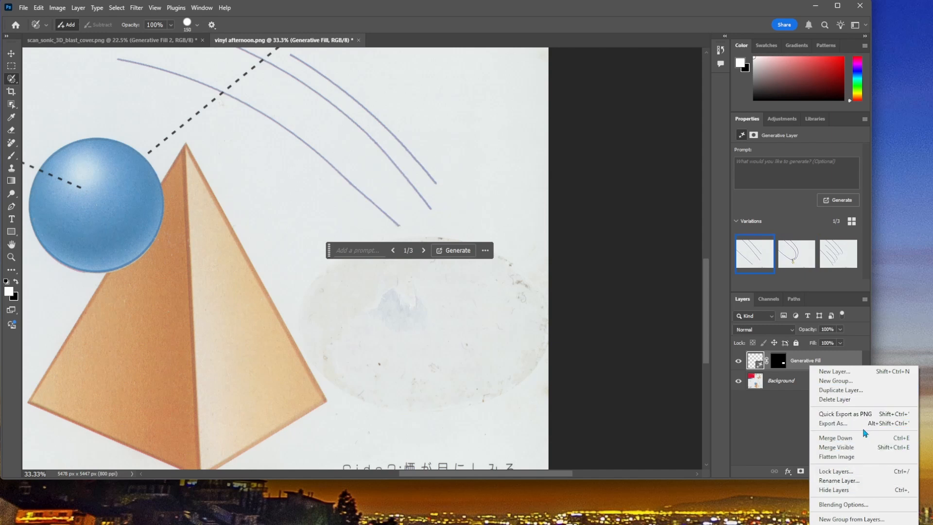
pyautogui.click(842, 403)
pyautogui.click(389, 185)
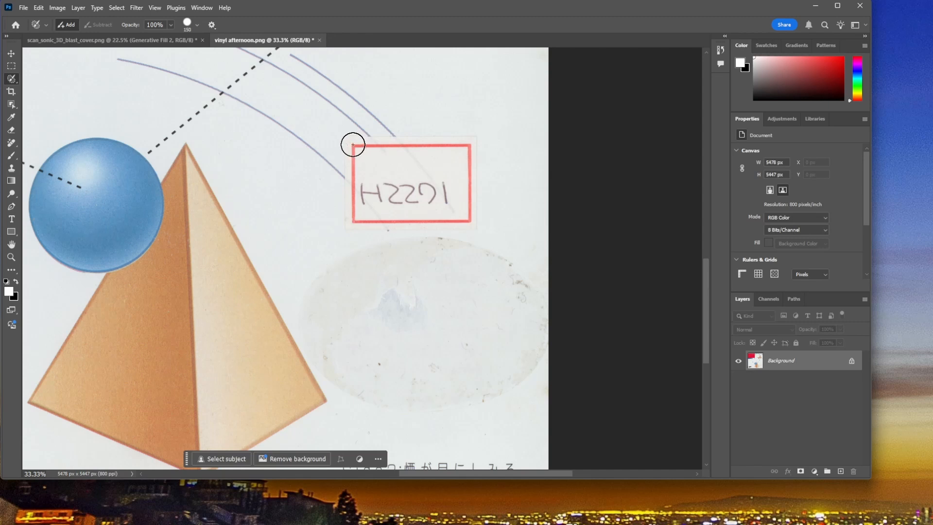
# Step: Cover the edges and interior of the red-framed sticker with the 150 px Selection Brush
pyautogui.click(353, 145)
pyautogui.keyDown('shift'); pyautogui.click(350, 224); pyautogui.keyUp('shift')
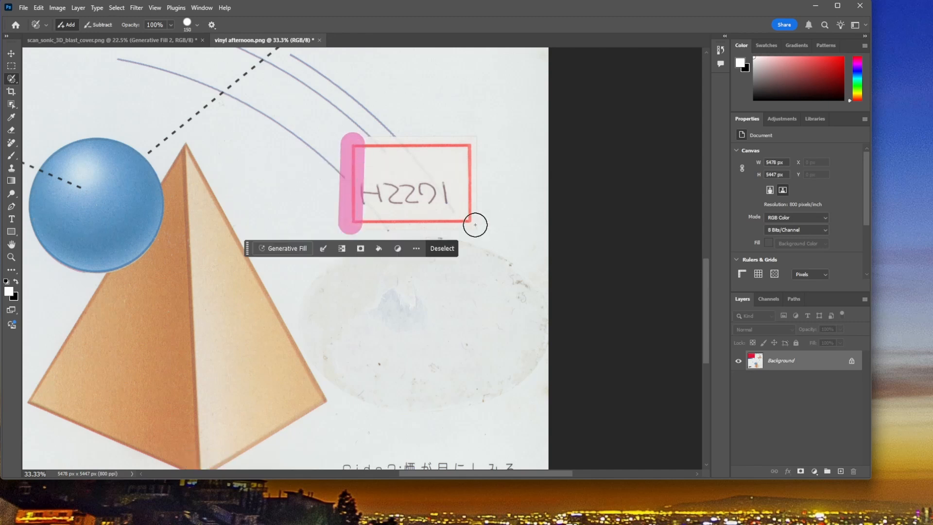
pyautogui.keyDown('shift'); pyautogui.click(471, 224); pyautogui.keyUp('shift')
pyautogui.keyDown('shift'); pyautogui.click(467, 144); pyautogui.keyUp('shift')
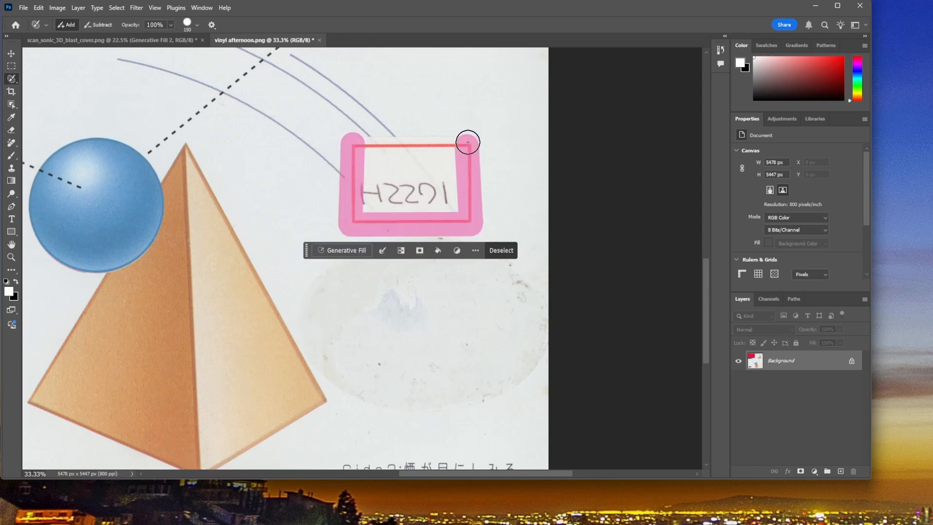
pyautogui.keyDown('shift'); pyautogui.click(362, 142); pyautogui.keyUp('shift')
pyautogui.moveTo(366, 204)
pyautogui.mouseDown()
pyautogui.moveTo(465, 196)
pyautogui.moveTo(456, 156)
pyautogui.moveTo(369, 155)
pyautogui.moveTo(376, 192)
pyautogui.moveTo(446, 187)
pyautogui.moveTo(446, 168)
pyautogui.moveTo(386, 169)
pyautogui.mouseUp()
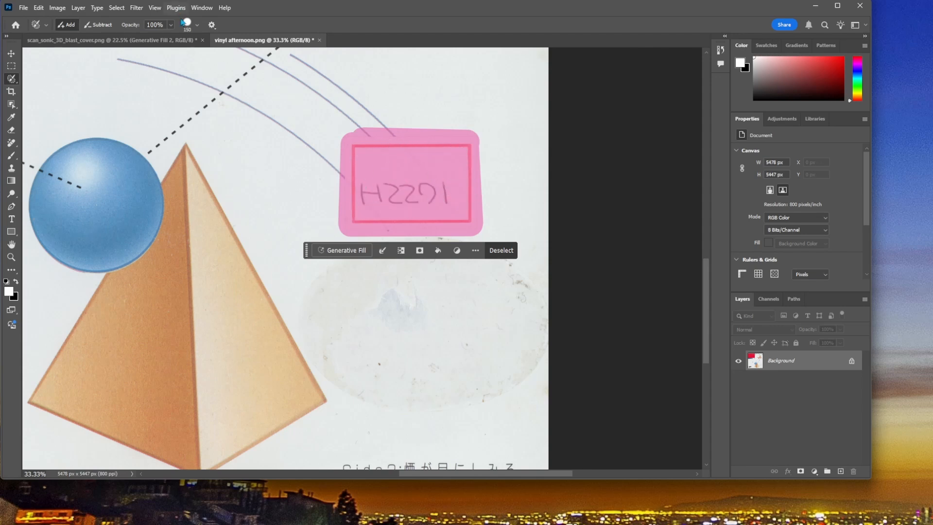
# Step: Try Content-Aware Fill on the sticker with the area around the pyramid, stain and arcs excluded from sampling, cancel it and deselect
pyautogui.click(38, 8)
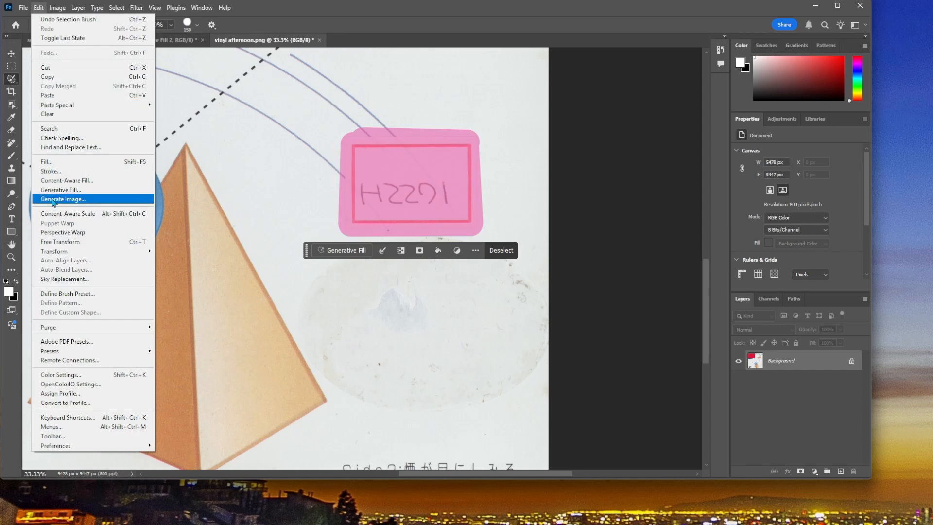
pyautogui.click(74, 181)
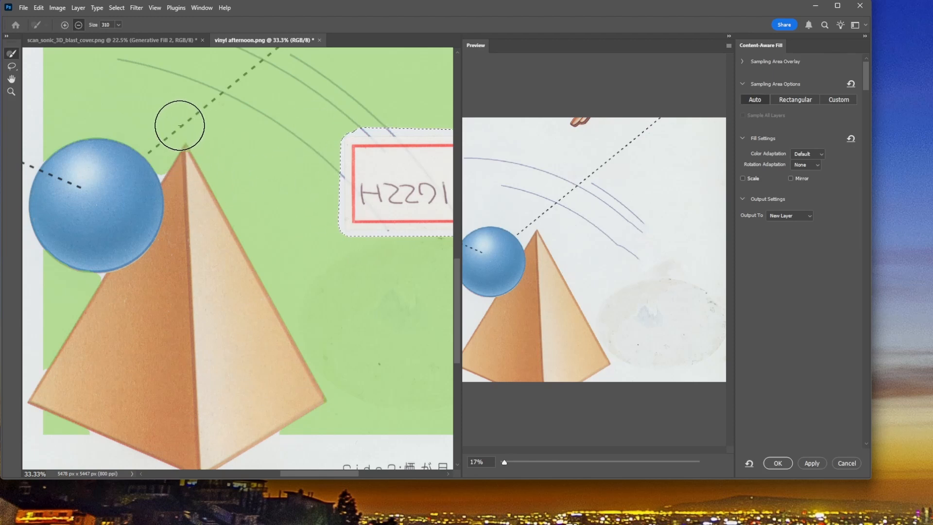
pyautogui.moveTo(179, 124)
pyautogui.mouseDown()
pyautogui.moveTo(262, 197)
pyautogui.moveTo(288, 230)
pyautogui.moveTo(296, 270)
pyautogui.moveTo(111, 113)
pyautogui.moveTo(47, 131)
pyautogui.moveTo(142, 173)
pyautogui.moveTo(219, 153)
pyautogui.moveTo(303, 258)
pyautogui.moveTo(354, 281)
pyautogui.moveTo(369, 308)
pyautogui.moveTo(200, 207)
pyautogui.moveTo(132, 130)
pyautogui.moveTo(90, 275)
pyautogui.moveTo(72, 240)
pyautogui.moveTo(60, 369)
pyautogui.moveTo(51, 278)
pyautogui.moveTo(70, 424)
pyautogui.moveTo(370, 437)
pyautogui.moveTo(358, 375)
pyautogui.moveTo(298, 318)
pyautogui.moveTo(336, 295)
pyautogui.mouseUp()
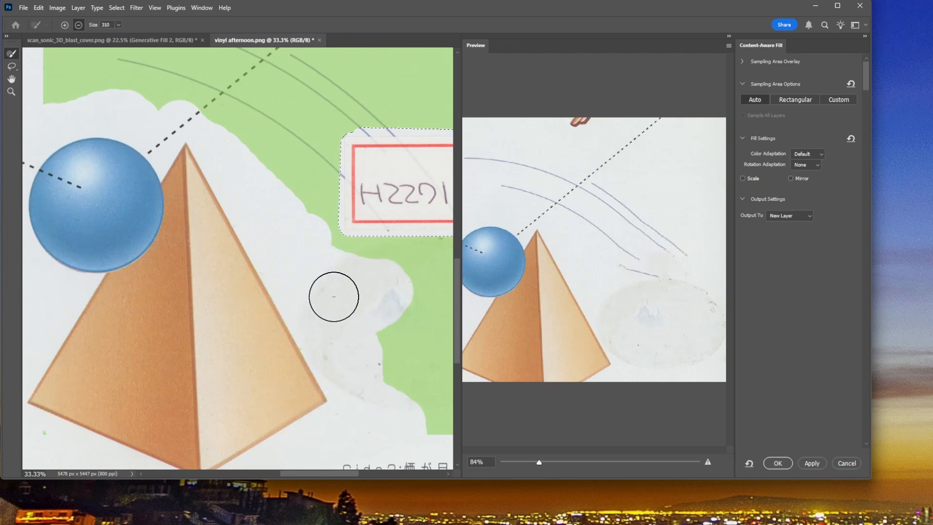
pyautogui.scroll(2, 333, 294)
pyautogui.moveTo(236, 139)
pyautogui.mouseDown()
pyautogui.moveTo(343, 74)
pyautogui.moveTo(262, 89)
pyautogui.moveTo(121, 143)
pyautogui.moveTo(228, 135)
pyautogui.moveTo(192, 108)
pyautogui.moveTo(87, 107)
pyautogui.moveTo(138, 116)
pyautogui.moveTo(201, 78)
pyautogui.moveTo(183, 58)
pyautogui.moveTo(298, 58)
pyautogui.mouseUp()
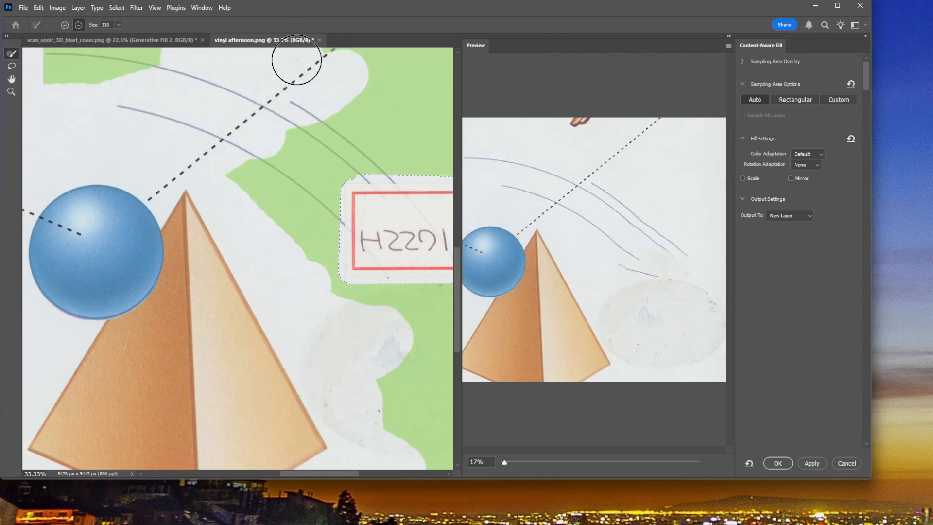
pyautogui.scroll(1, 292, 142)
pyautogui.scroll(1, 333, 143)
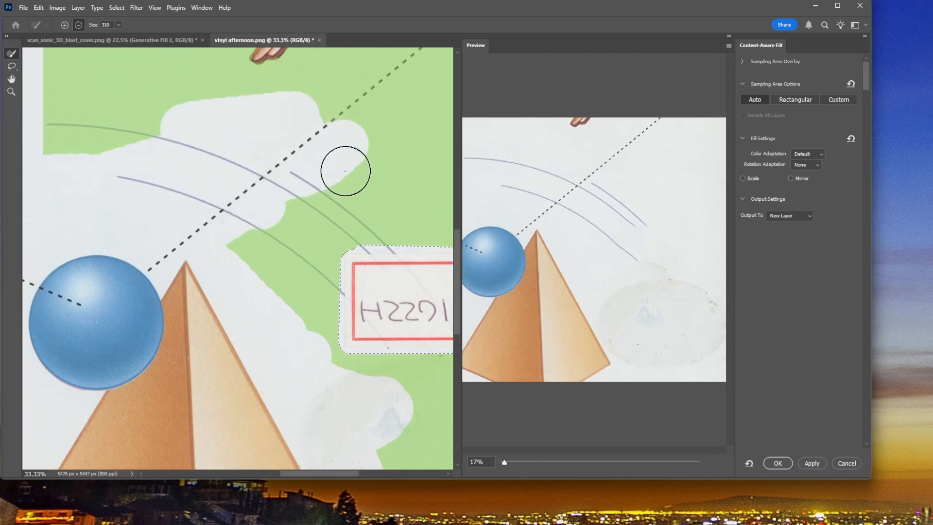
pyautogui.moveTo(343, 170)
pyautogui.mouseDown()
pyautogui.moveTo(283, 96)
pyautogui.moveTo(131, 144)
pyautogui.moveTo(104, 127)
pyautogui.moveTo(7, 109)
pyautogui.moveTo(119, 45)
pyautogui.moveTo(258, 133)
pyautogui.mouseUp()
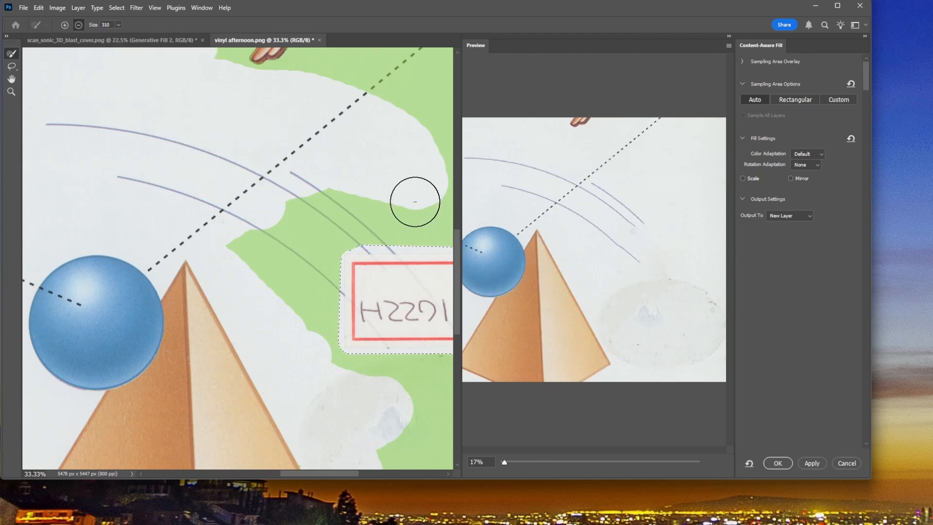
pyautogui.click(845, 463)
pyautogui.scroll(-3, 608, 379)
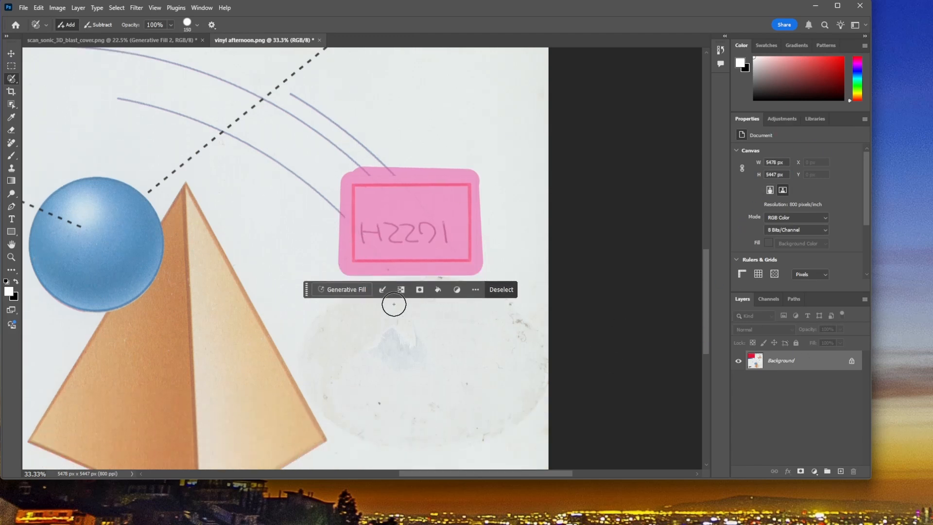
pyautogui.click(509, 290)
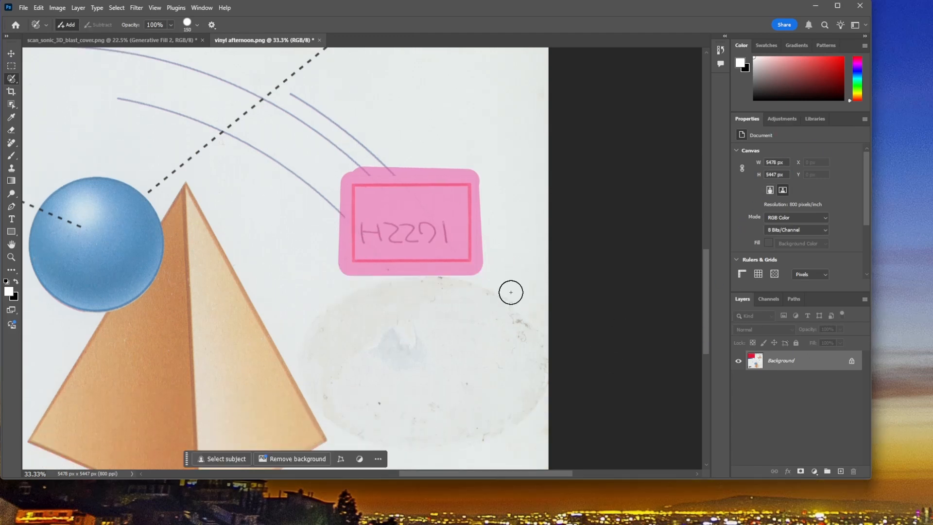
# Step: Cover the oval stain below the red-framed sticker with the Selection Brush and remove it with Generative Fill, without a prompt
pyautogui.scroll(-2, 500, 294)
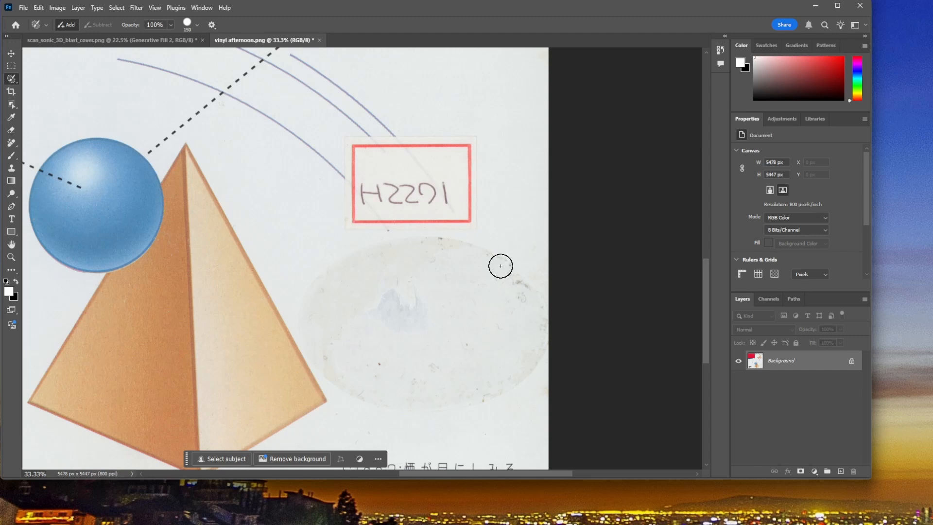
pyautogui.moveTo(500, 266)
pyautogui.mouseDown()
pyautogui.moveTo(422, 246)
pyautogui.moveTo(353, 253)
pyautogui.moveTo(323, 268)
pyautogui.moveTo(309, 332)
pyautogui.moveTo(335, 378)
pyautogui.moveTo(362, 396)
pyautogui.moveTo(492, 397)
pyautogui.moveTo(522, 379)
pyautogui.moveTo(544, 298)
pyautogui.moveTo(501, 265)
pyautogui.moveTo(365, 260)
pyautogui.moveTo(340, 278)
pyautogui.moveTo(332, 343)
pyautogui.moveTo(368, 384)
pyautogui.moveTo(429, 391)
pyautogui.moveTo(506, 370)
pyautogui.moveTo(524, 318)
pyautogui.moveTo(514, 295)
pyautogui.moveTo(467, 276)
pyautogui.moveTo(352, 287)
pyautogui.moveTo(355, 335)
pyautogui.moveTo(395, 372)
pyautogui.moveTo(466, 363)
pyautogui.moveTo(510, 331)
pyautogui.moveTo(492, 307)
pyautogui.moveTo(404, 287)
pyautogui.moveTo(367, 301)
pyautogui.moveTo(386, 343)
pyautogui.moveTo(485, 351)
pyautogui.moveTo(456, 309)
pyautogui.moveTo(382, 304)
pyautogui.moveTo(485, 340)
pyautogui.moveTo(393, 323)
pyautogui.moveTo(372, 376)
pyautogui.moveTo(434, 346)
pyautogui.moveTo(460, 364)
pyautogui.mouseUp()
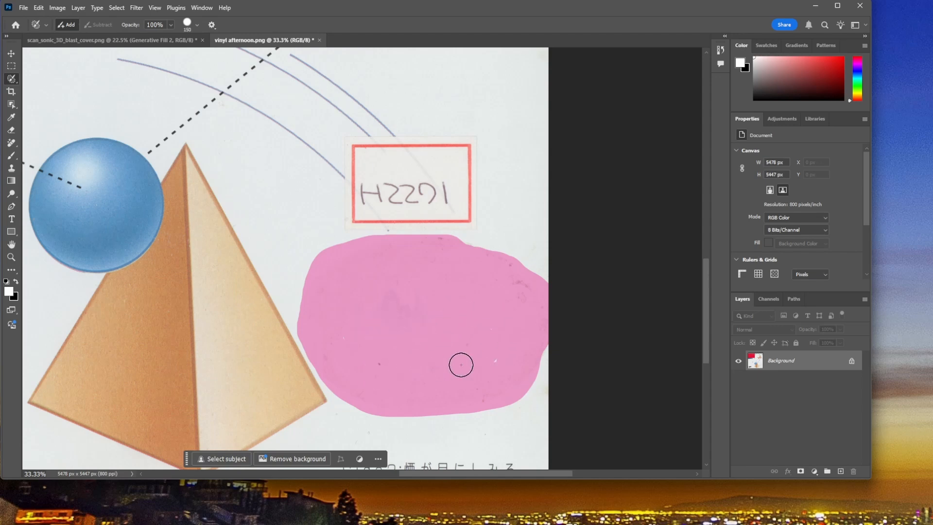
pyautogui.moveTo(377, 333); pyautogui.dragTo(405, 335)
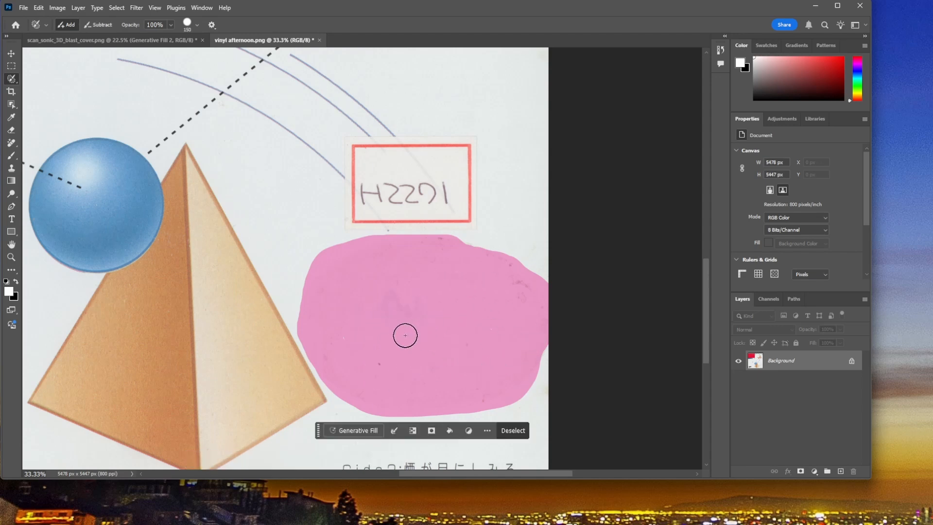
pyautogui.click(357, 430)
pyautogui.click(518, 430)
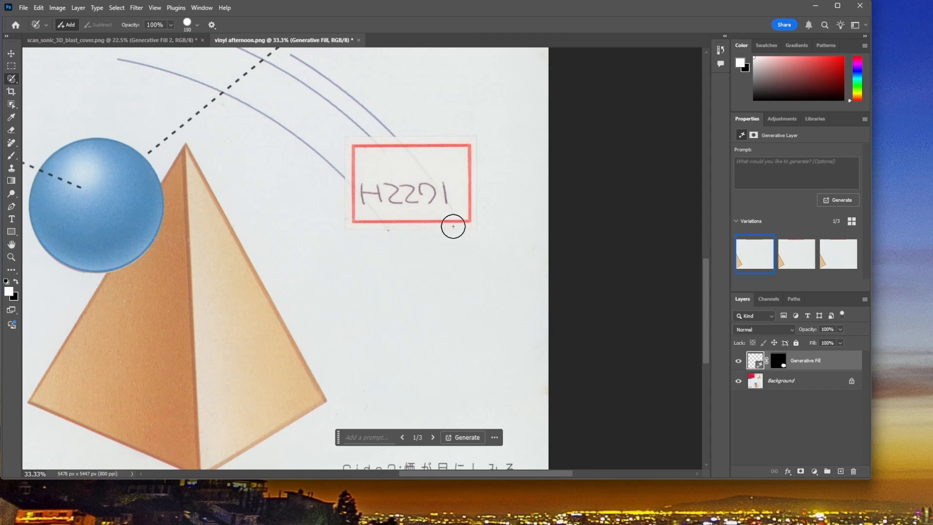
pyautogui.scroll(-2, 666, 379)
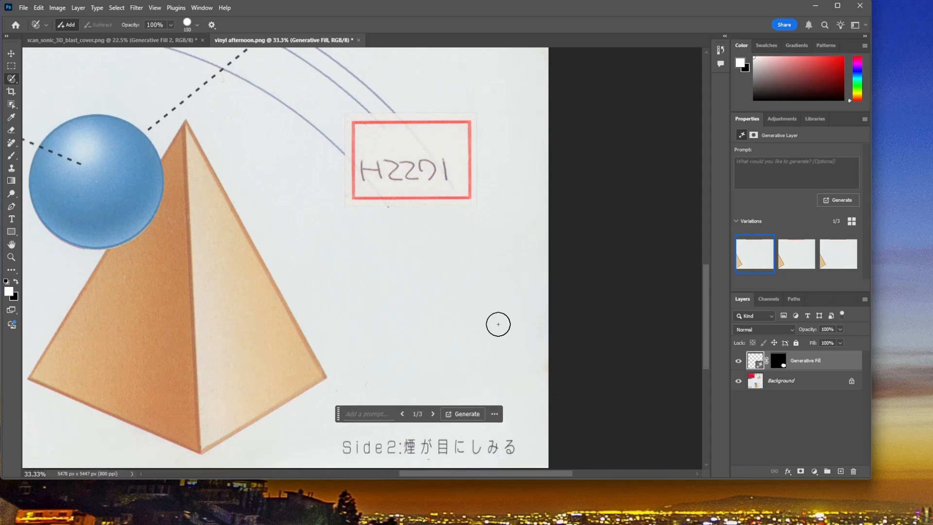
# Step: Open the scan vinyl make up.png from the Scanner temp folder
pyautogui.click(30, 10)
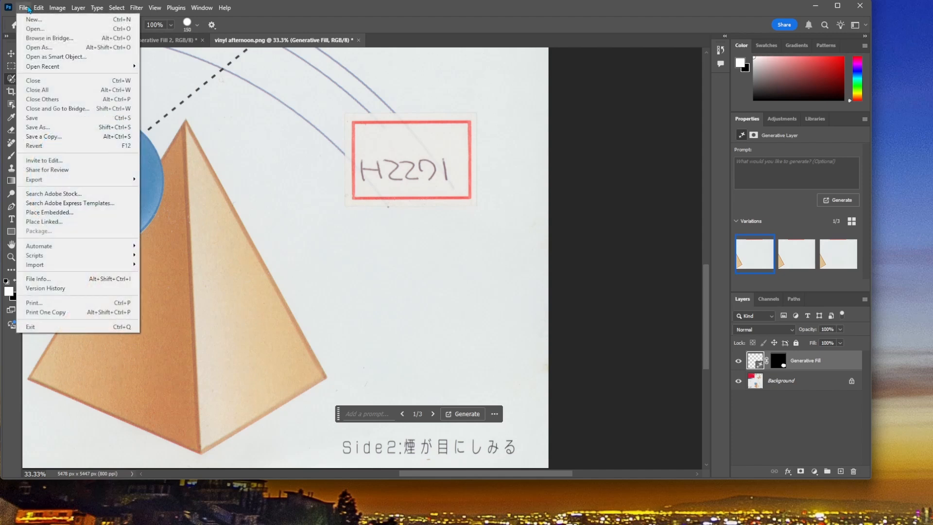
pyautogui.click(43, 29)
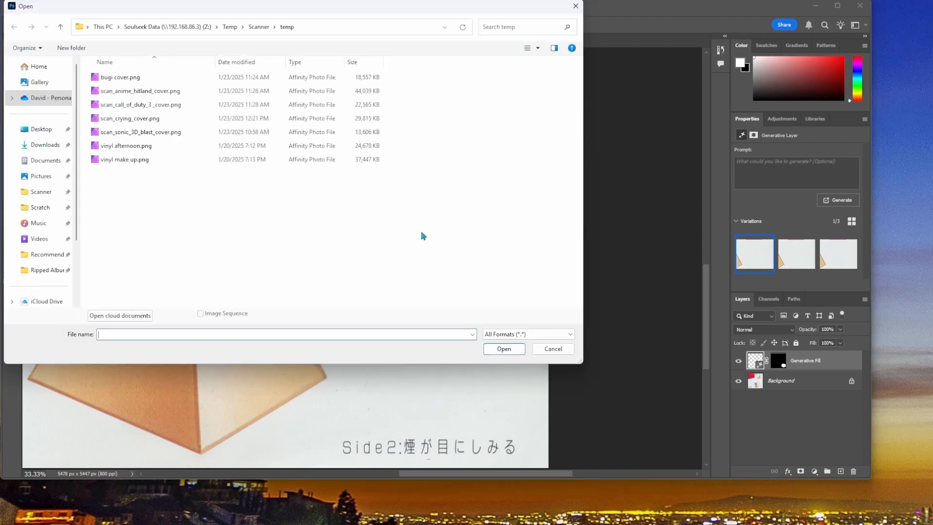
pyautogui.click(141, 146)
pyautogui.click(162, 161)
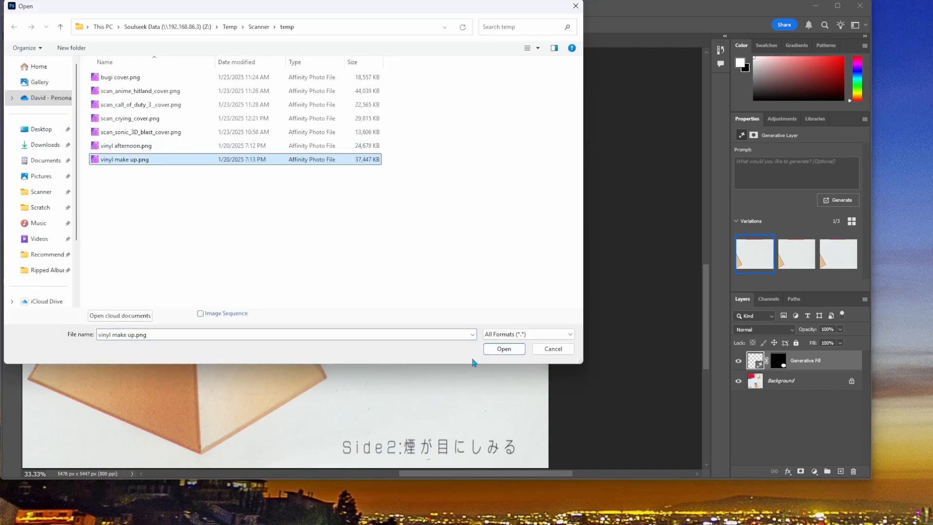
pyautogui.click(498, 351)
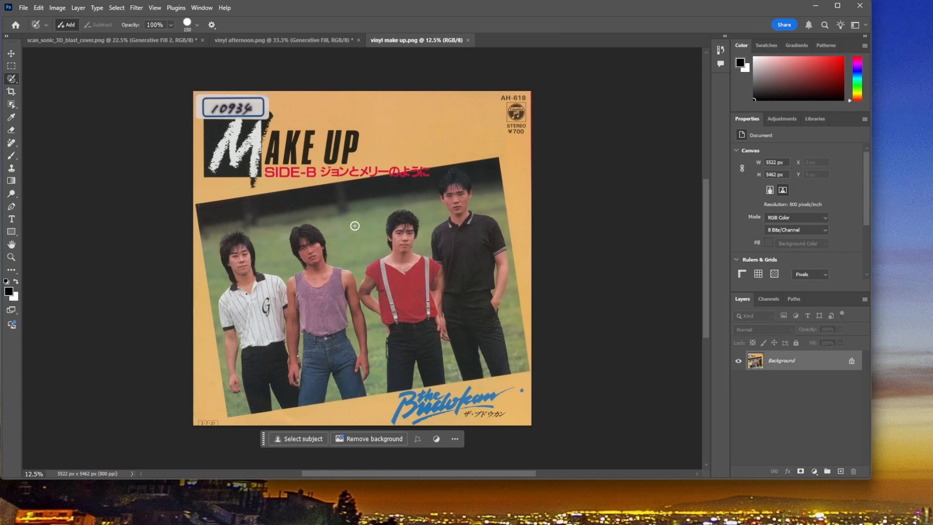
# Step: Cover the top, left and bottom edges of the number sticker above the M with the 150 px Selection Brush
pyautogui.scroll(3, 226, 190)
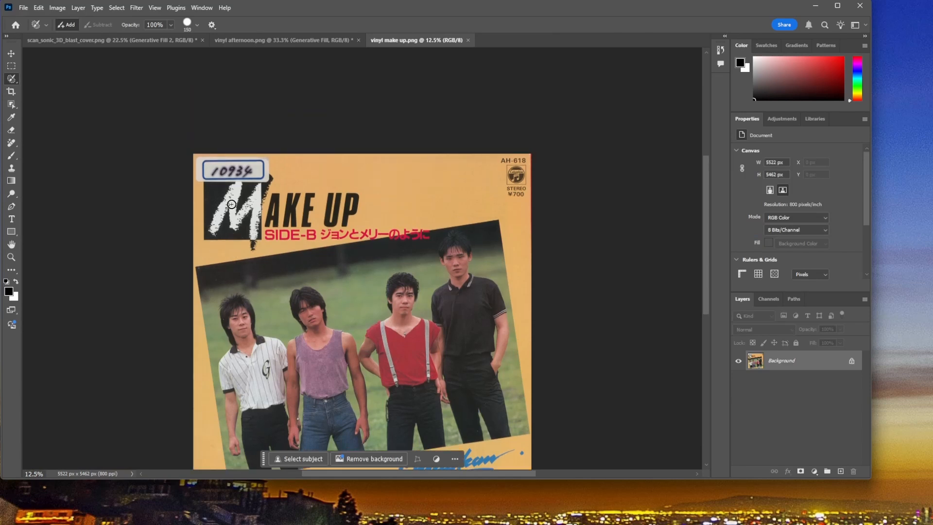
pyautogui.hotkey('ctrl', '+')
pyautogui.hotkey('ctrl', '+')
pyautogui.hotkey('ctrl', '+')
pyautogui.scroll(5, 265, 237)
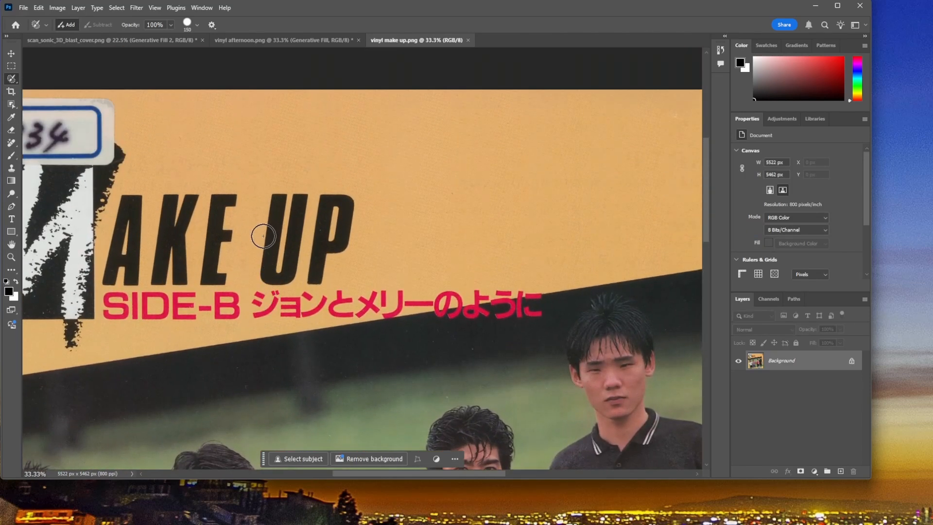
pyautogui.scroll(2, 263, 237)
pyautogui.press('x')
pyautogui.moveTo(447, 468); pyautogui.dragTo(500, 470)
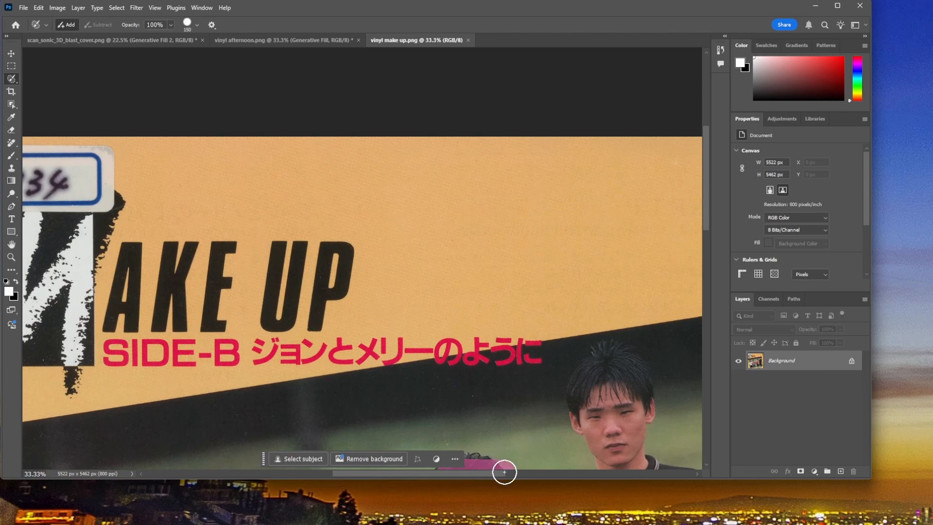
pyautogui.click(566, 446)
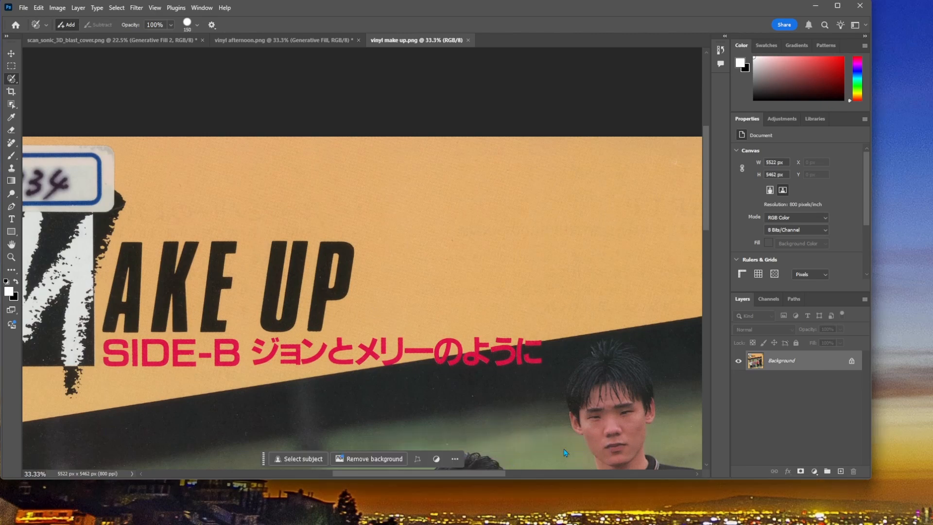
pyautogui.moveTo(471, 475); pyautogui.dragTo(404, 481)
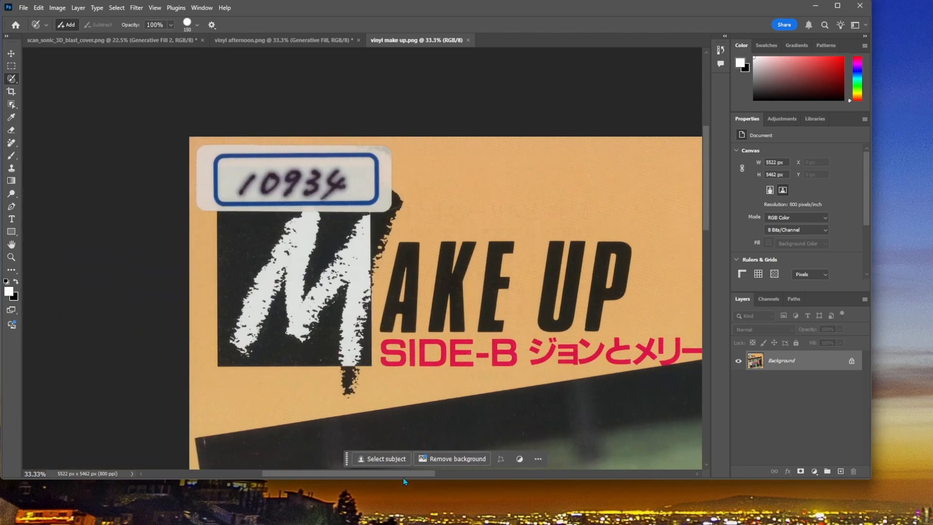
pyautogui.scroll(2, 363, 227)
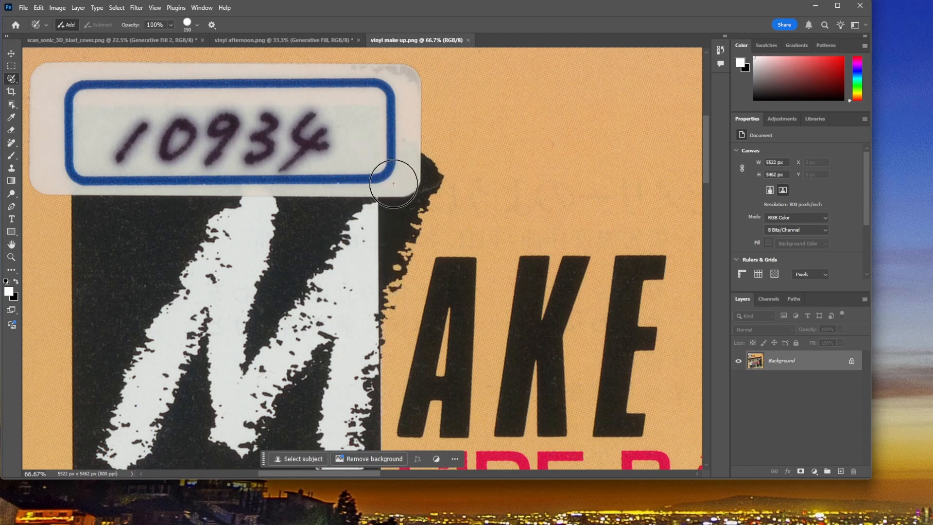
pyautogui.click(402, 85)
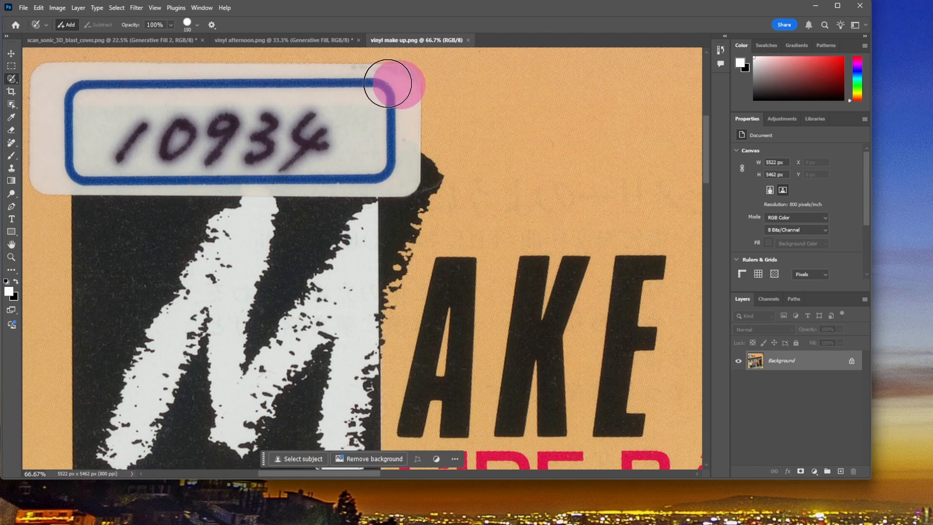
pyautogui.keyDown('shift'); pyautogui.click(41, 78); pyautogui.keyUp('shift')
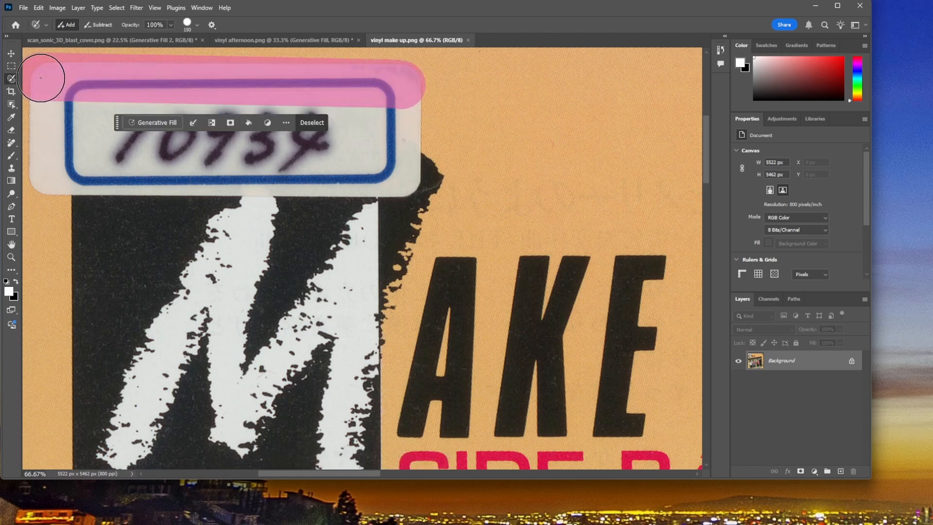
pyautogui.keyDown('shift'); pyautogui.click(45, 176); pyautogui.keyUp('shift')
pyautogui.keyDown('shift'); pyautogui.click(405, 182); pyautogui.keyUp('shift')
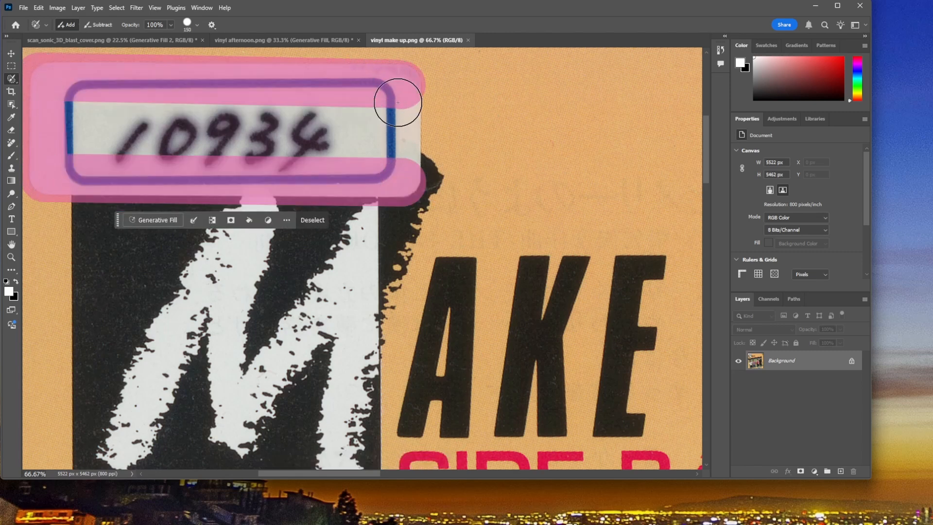
# Step: Add the right edge and the interior of the number sticker to the brush selection
pyautogui.keyDown('shift'); pyautogui.click(391, 97); pyautogui.keyUp('shift')
pyautogui.keyDown('shift'); pyautogui.click(46, 111); pyautogui.keyUp('shift')
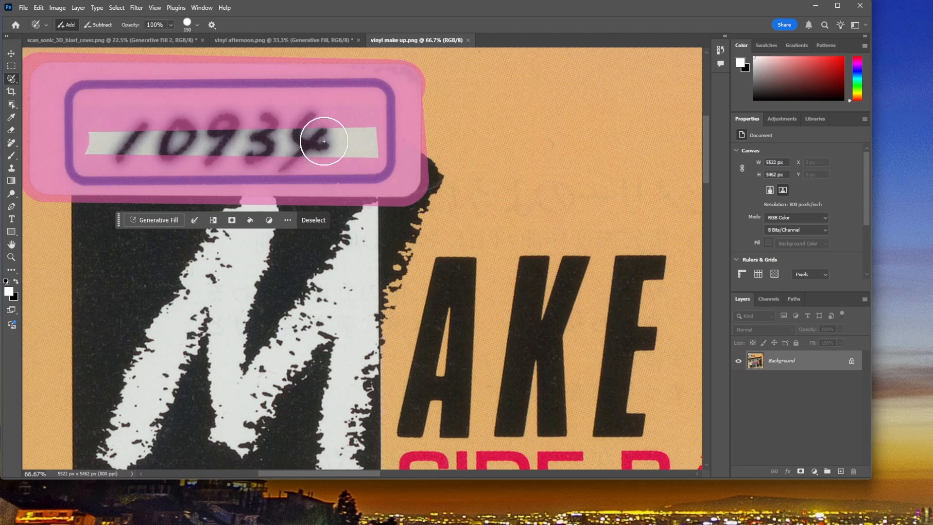
pyautogui.keyDown('shift'); pyautogui.click(370, 141); pyautogui.keyUp('shift')
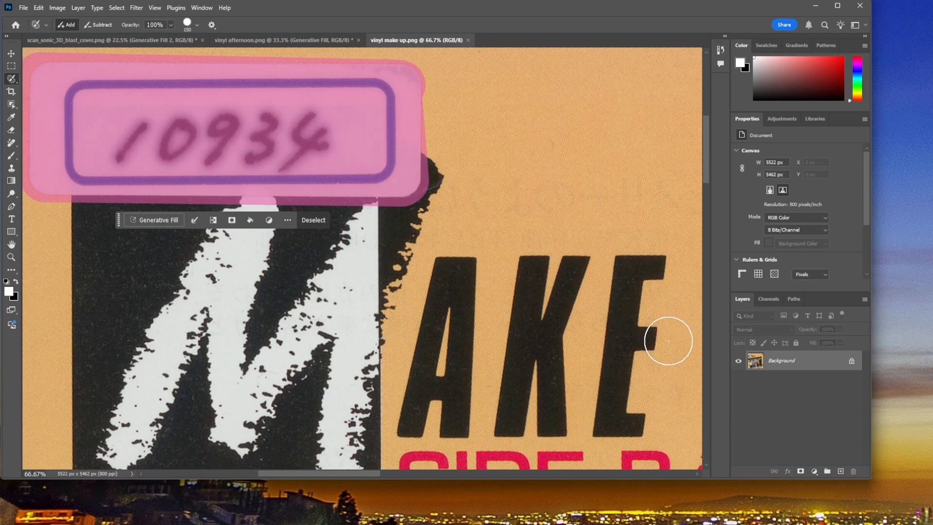
# Step: Replace the selected sticker using Generative Fill without a prompt, go through the variations and choose the third one
pyautogui.click(163, 220)
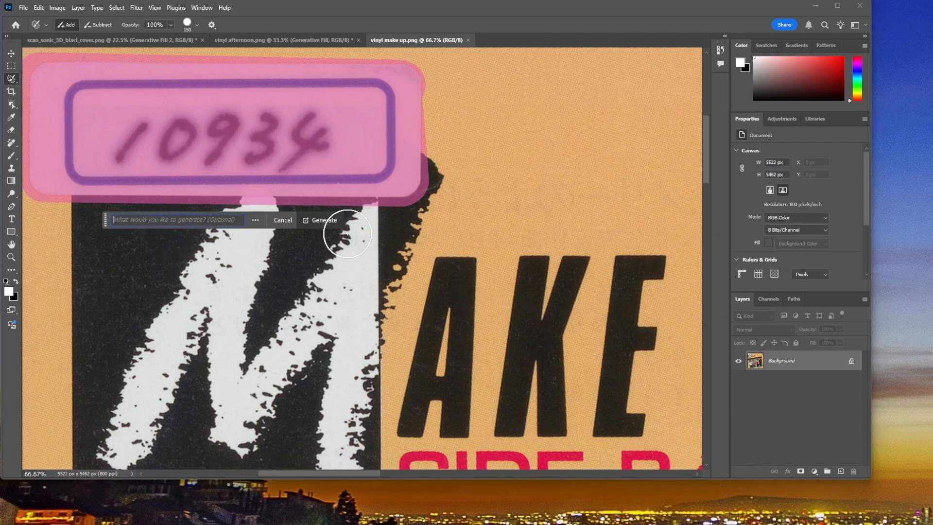
pyautogui.click(320, 220)
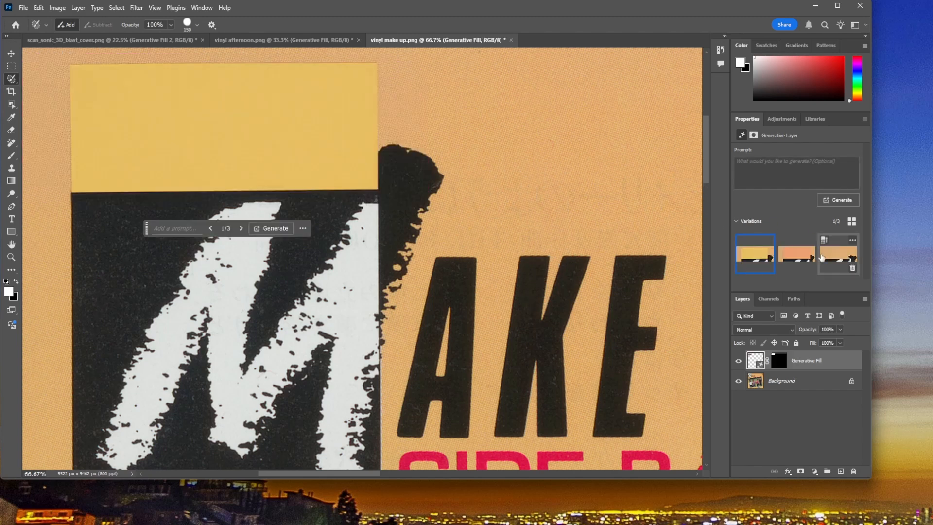
pyautogui.click(798, 258)
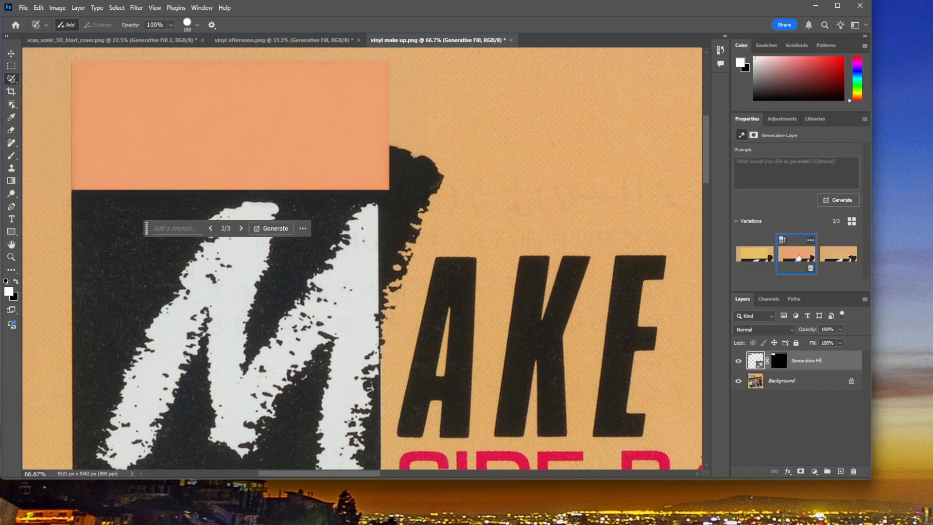
pyautogui.click(839, 256)
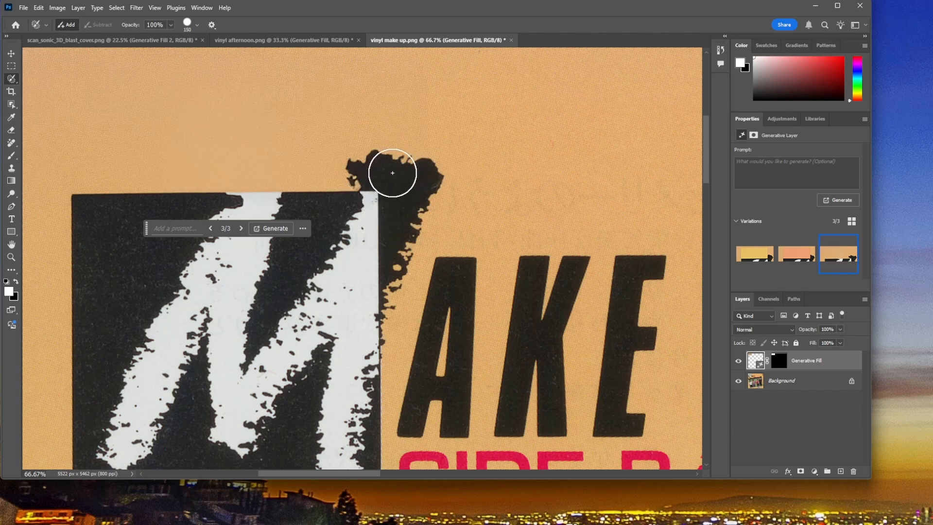
# Step: Generate another set of variations without a prompt and go through the new ones, ending on the third variation
pyautogui.click(836, 201)
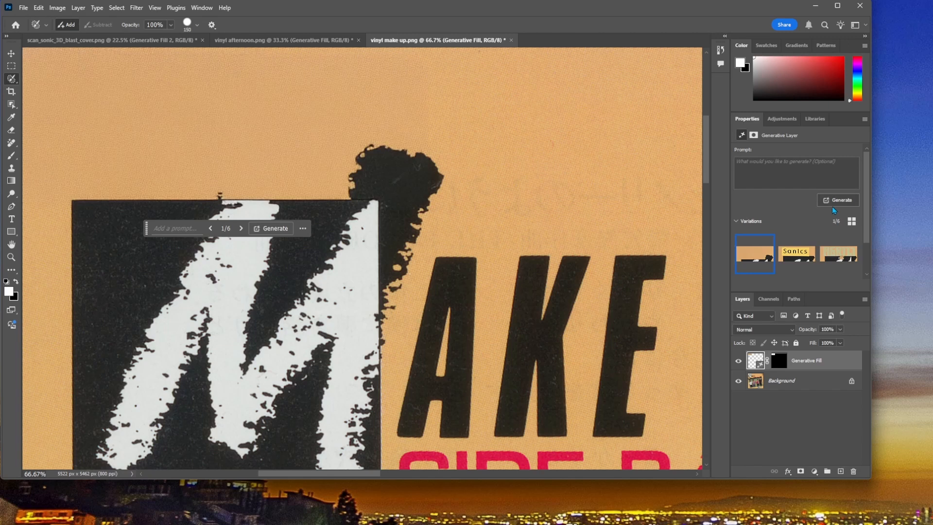
pyautogui.click(800, 248)
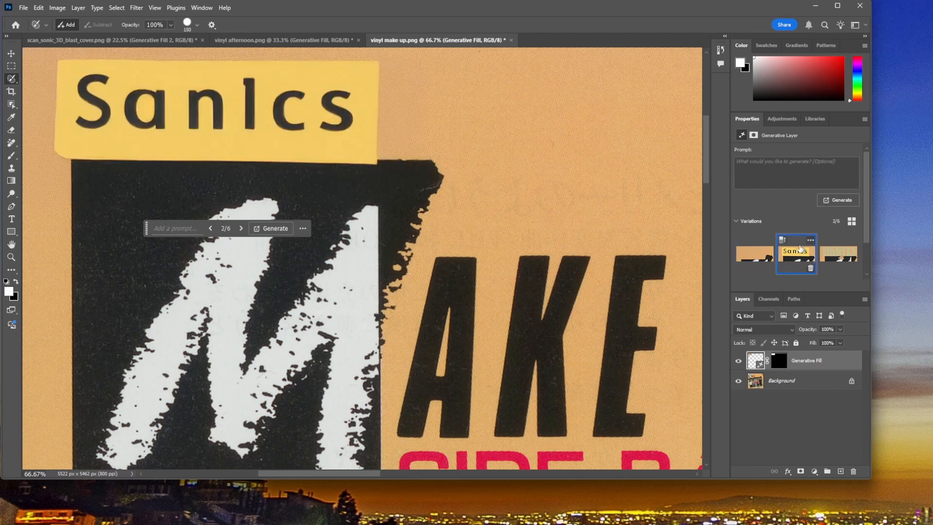
pyautogui.scroll(-1, 826, 248)
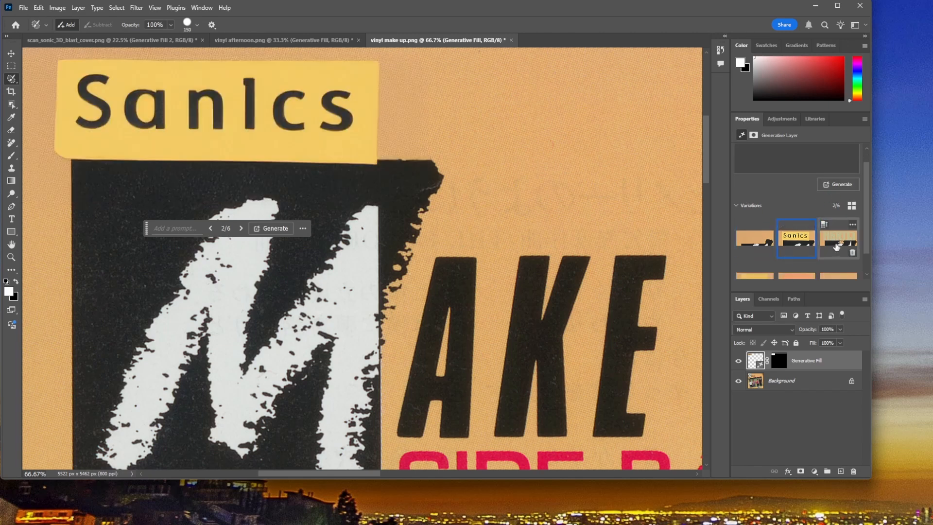
pyautogui.click(756, 248)
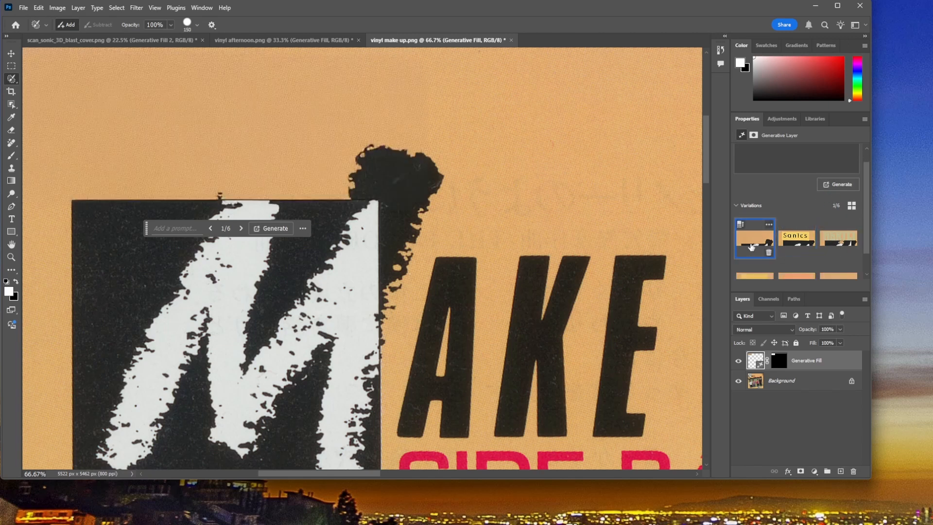
pyautogui.click(840, 245)
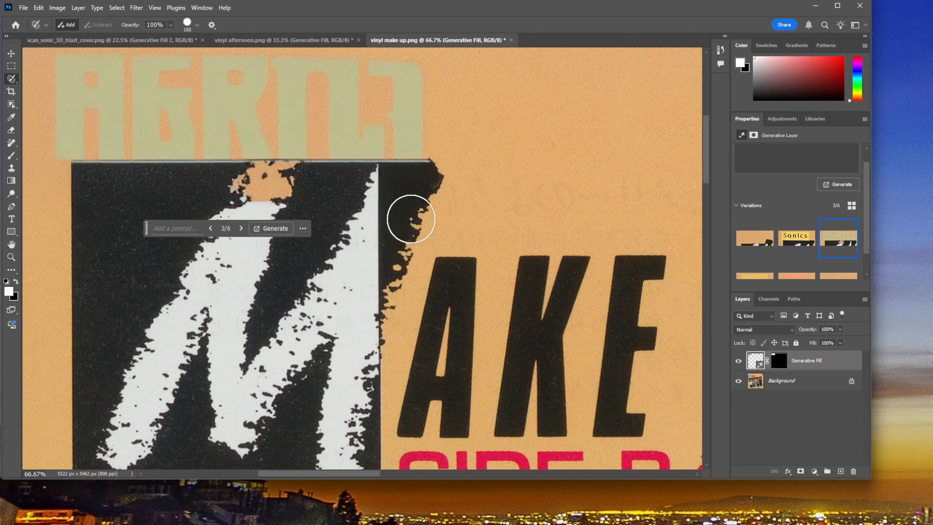
# Step: Compare the third variation with the original sticker by hiding and showing the Generative Fill layer, and check the other variations
pyautogui.scroll(-1, 824, 252)
pyautogui.moveTo(824, 252)
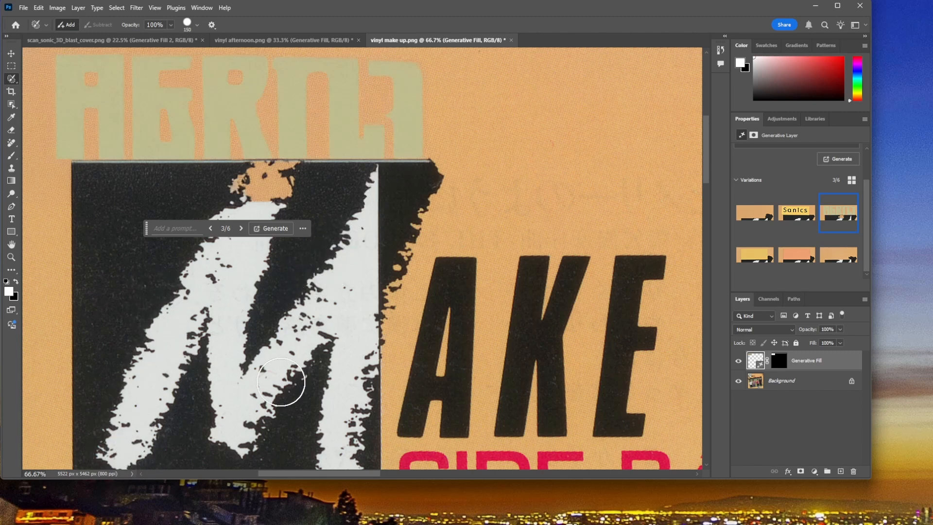
pyautogui.scroll(-1, 237, 361)
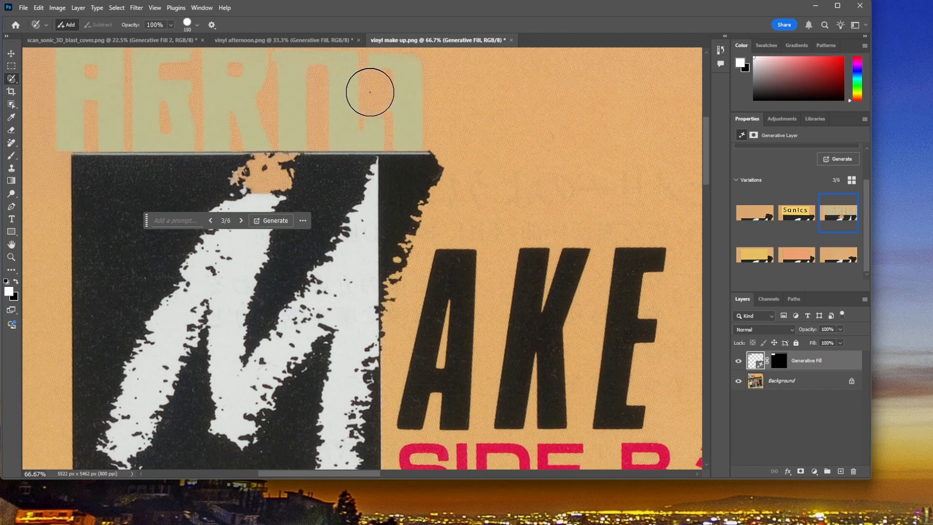
pyautogui.click(738, 361)
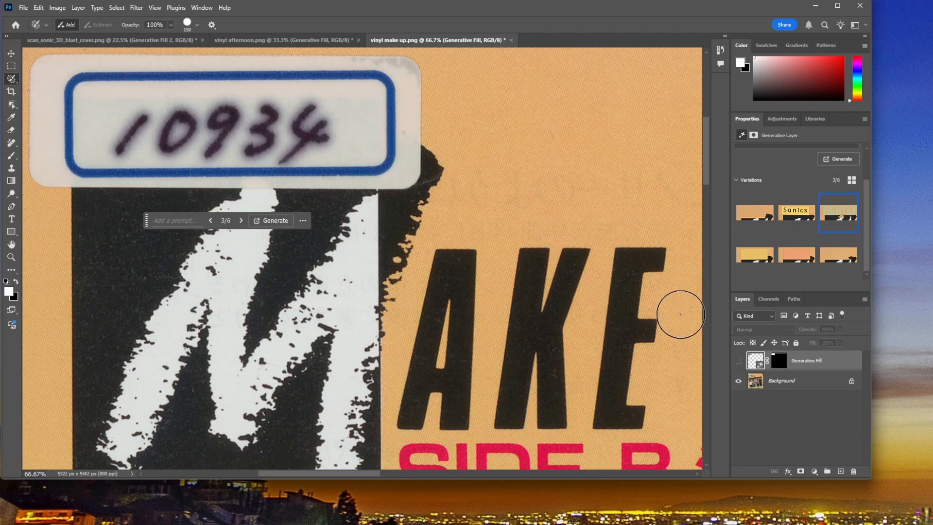
pyautogui.click(738, 361)
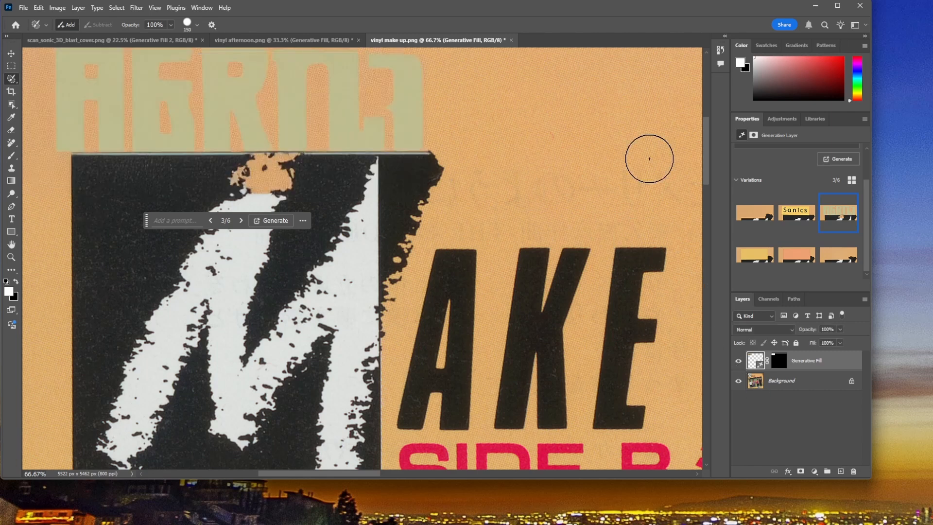
pyautogui.moveTo(850, 240)
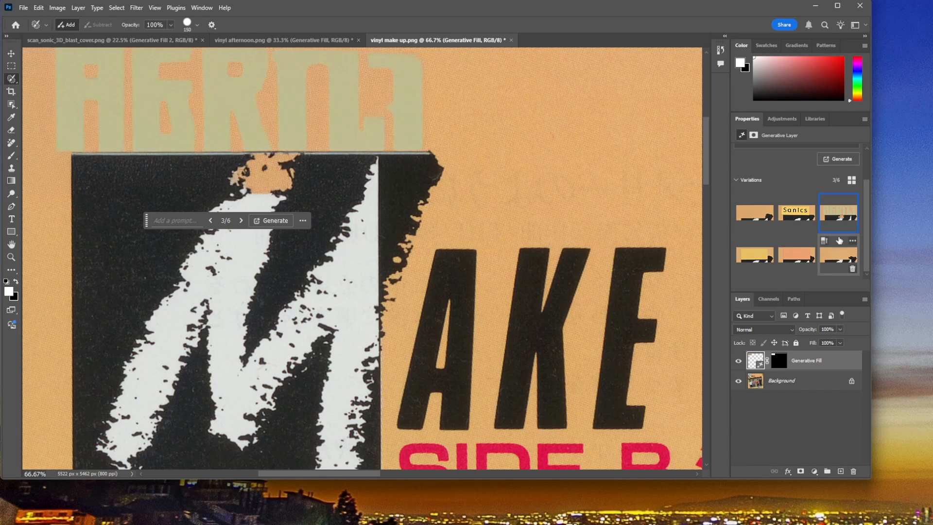
pyautogui.click(766, 222)
pyautogui.click(838, 224)
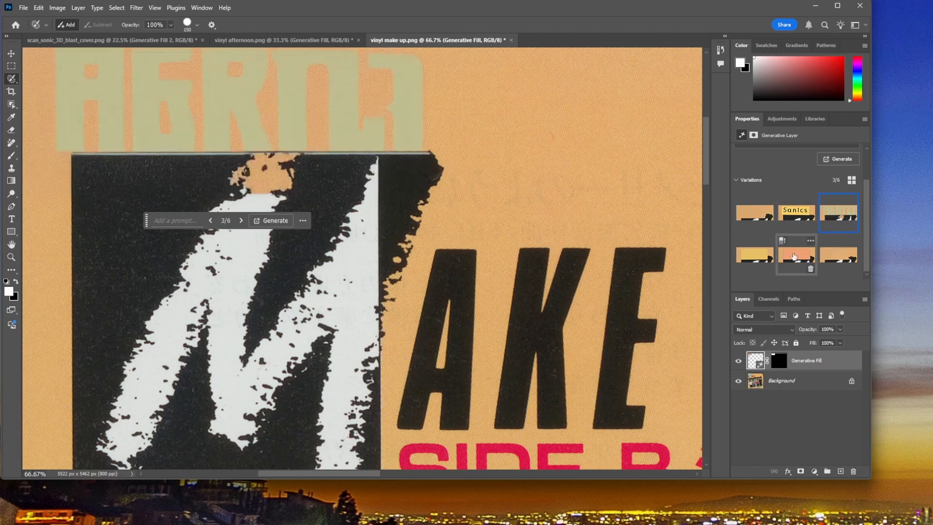
pyautogui.moveTo(849, 258)
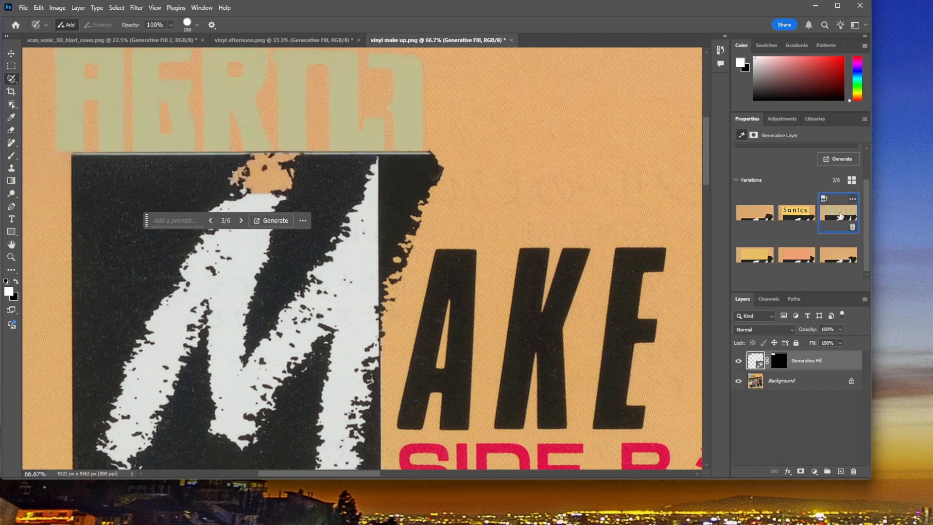